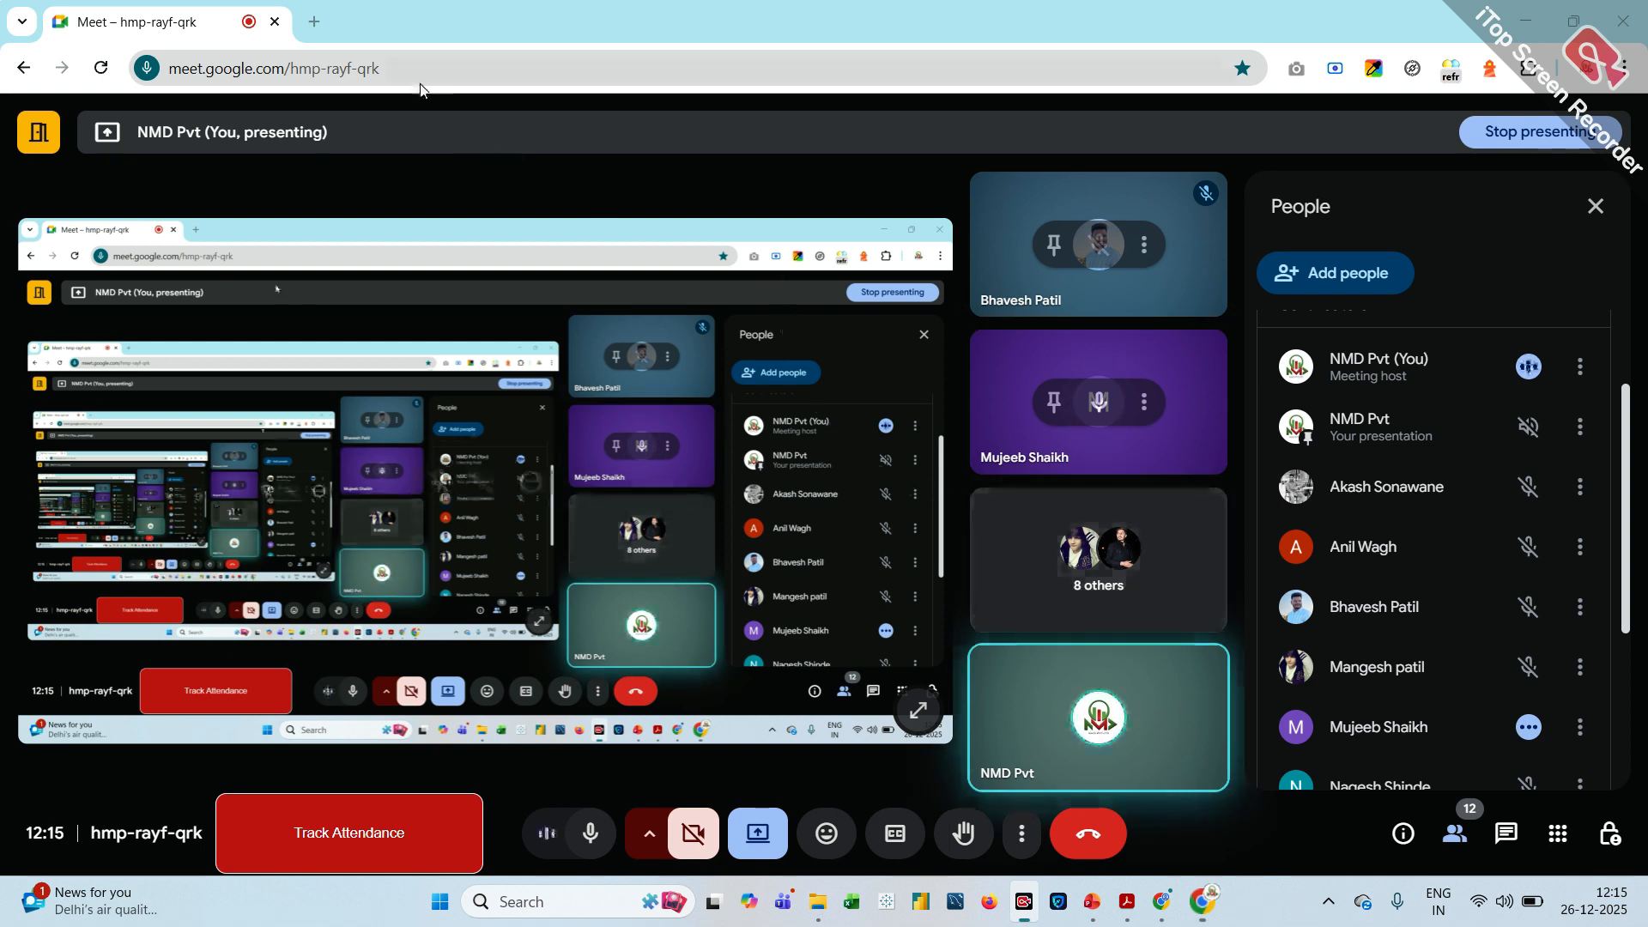
Search Google for "google ads" in a new browser tab, dismiss the floating meeting window, and show all result types
click(321, 23)
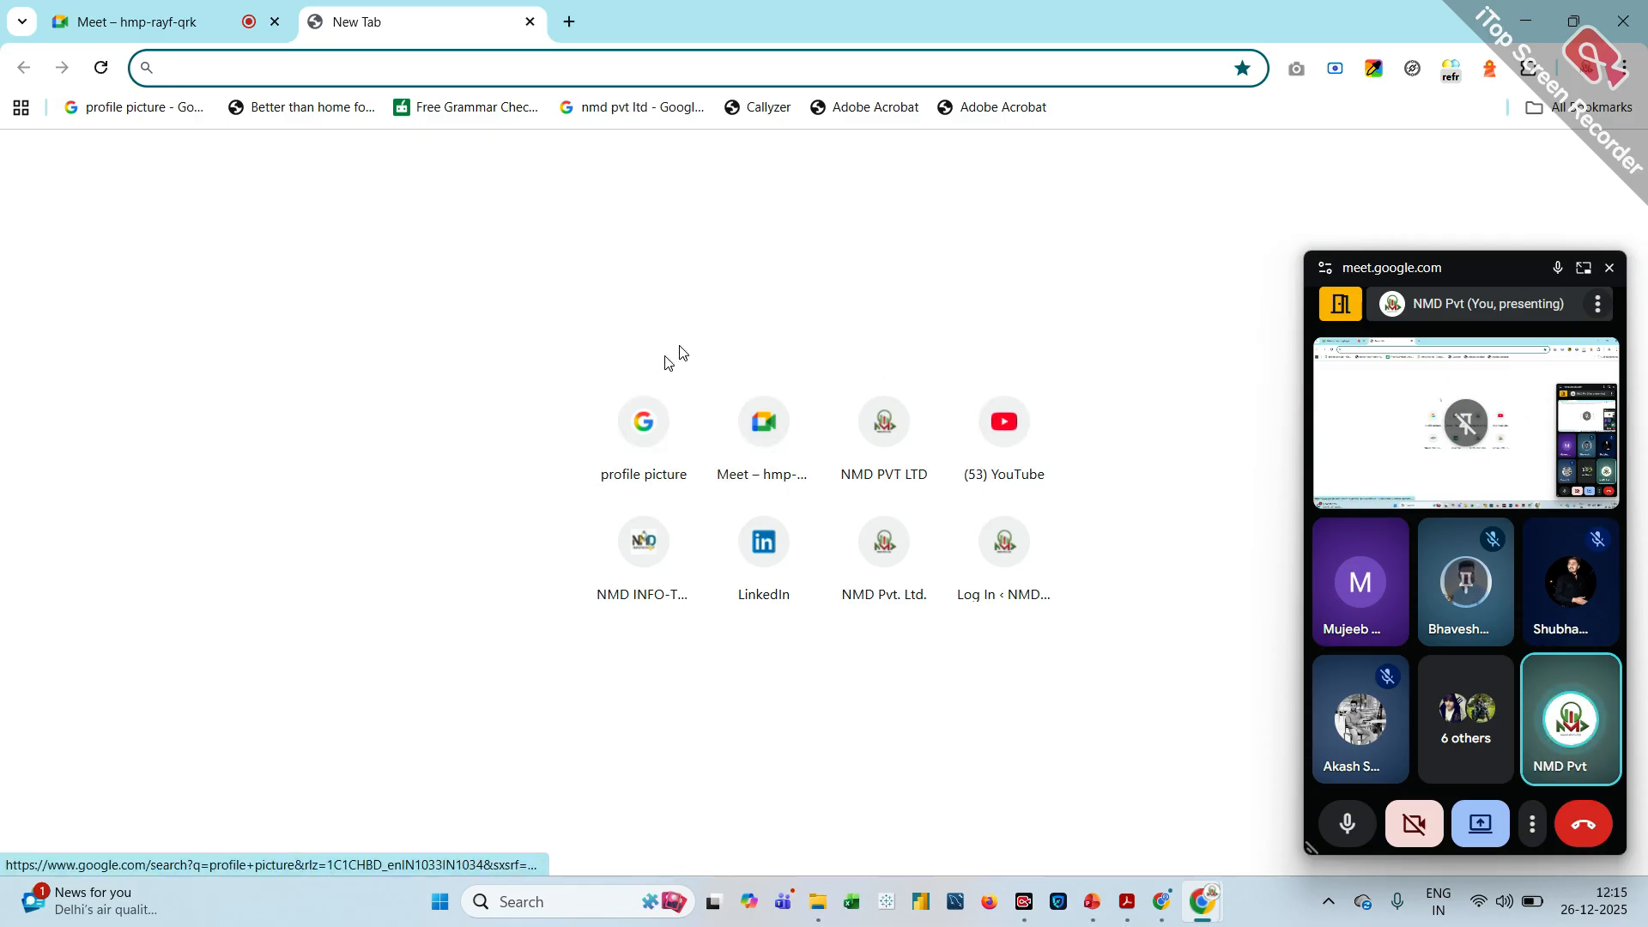
click(1583, 68)
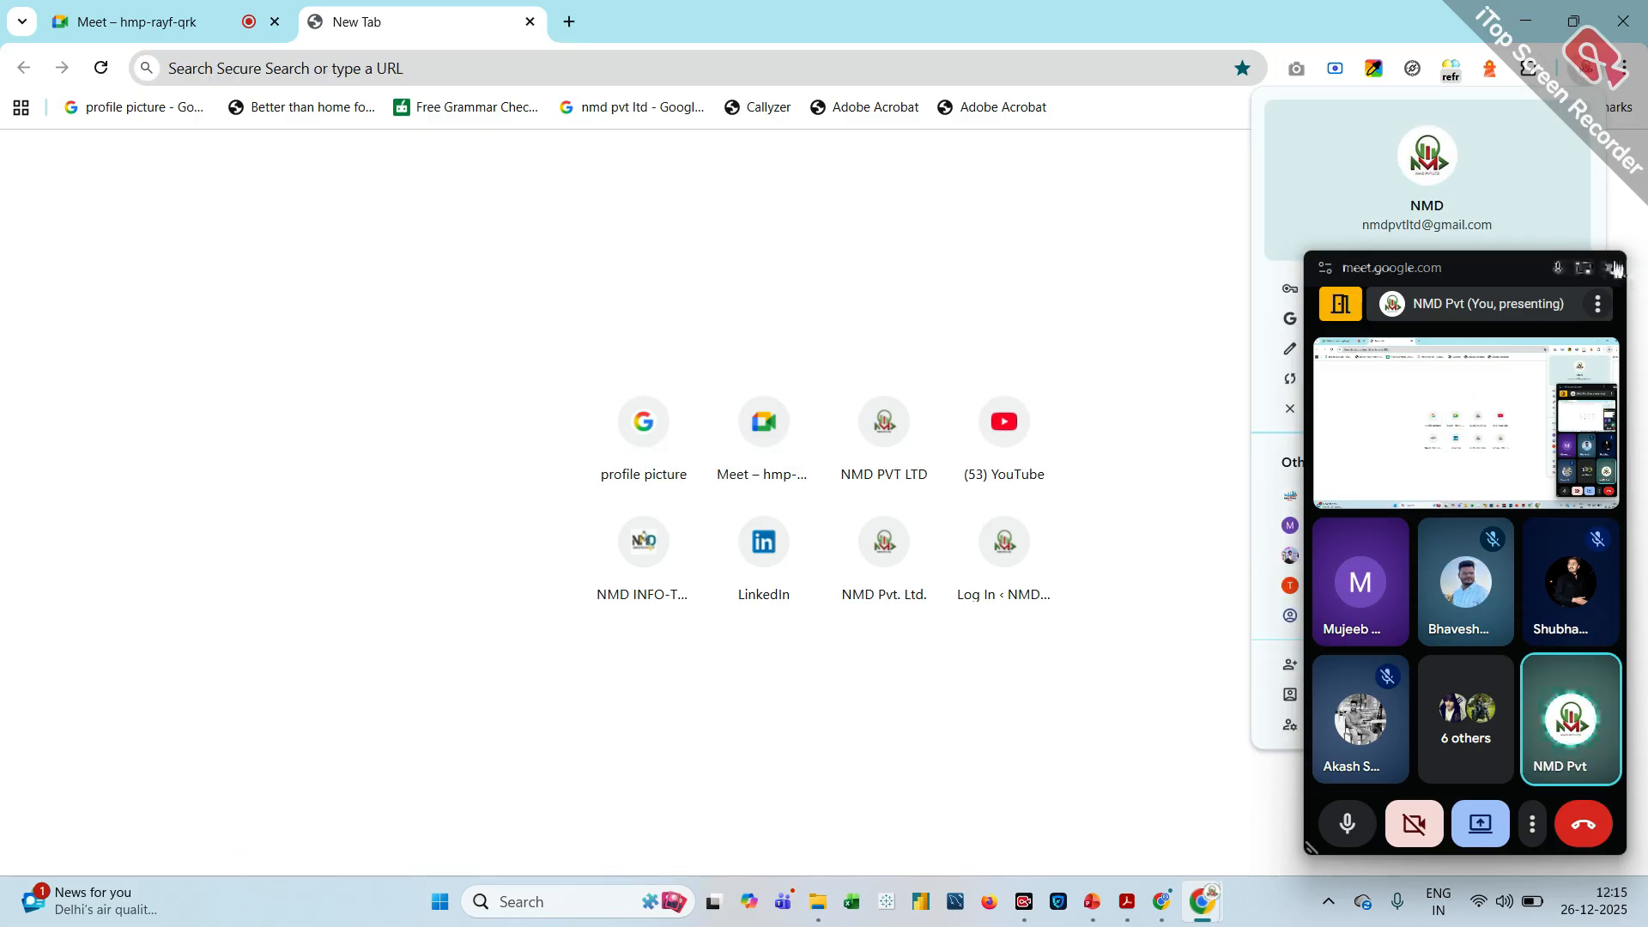
click(1610, 267)
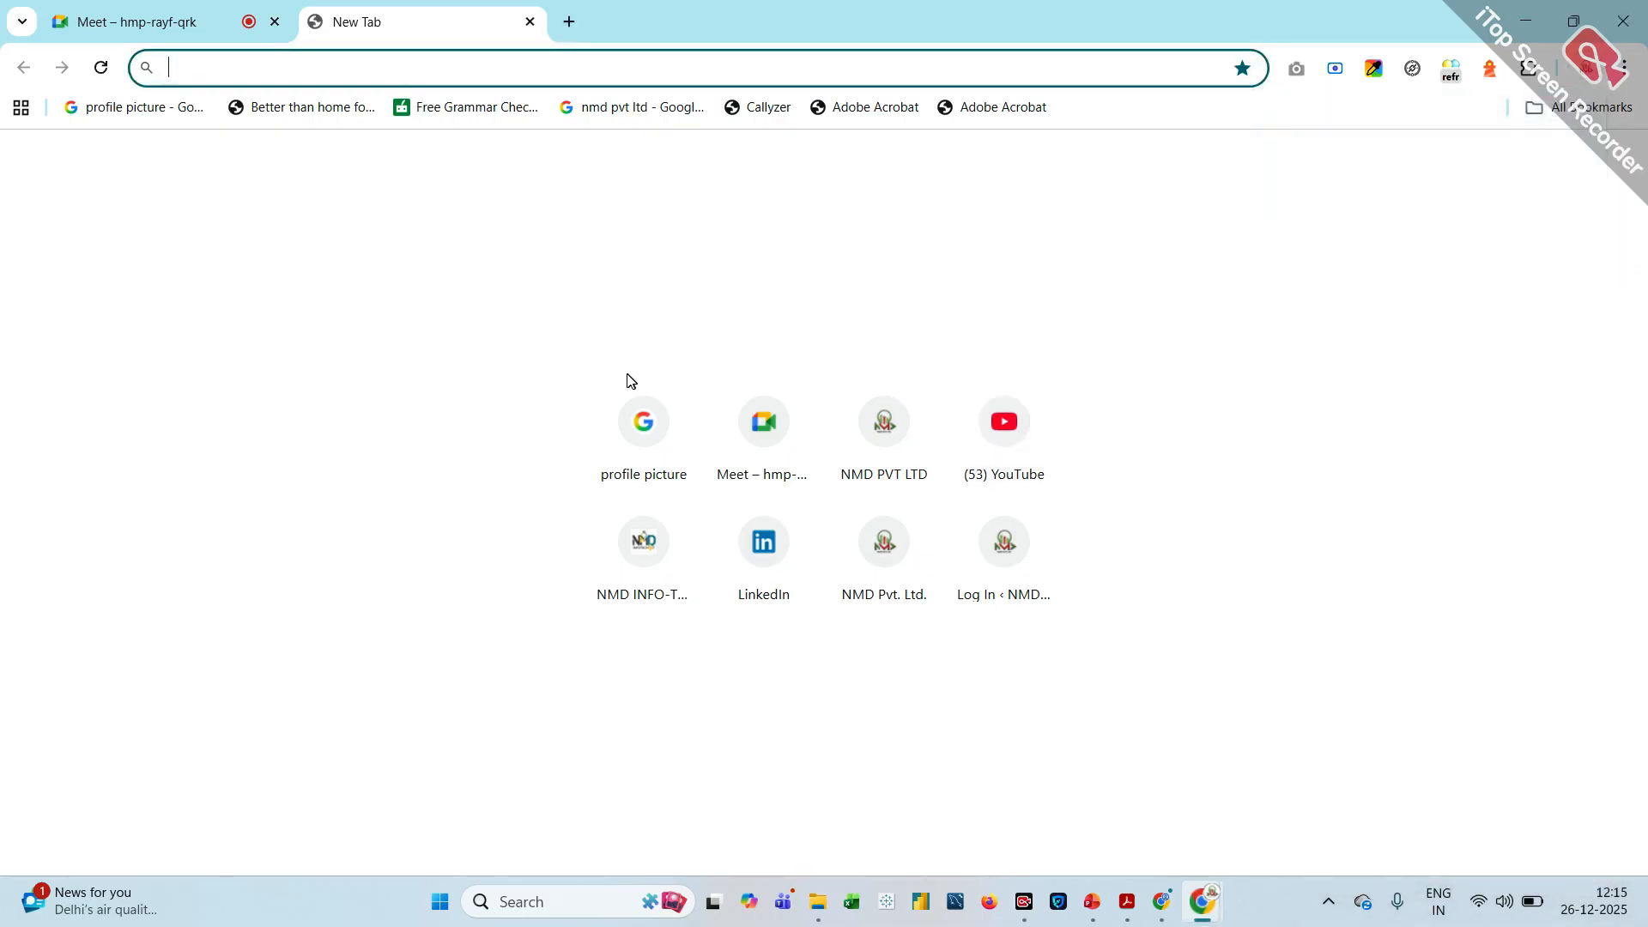
click(644, 443)
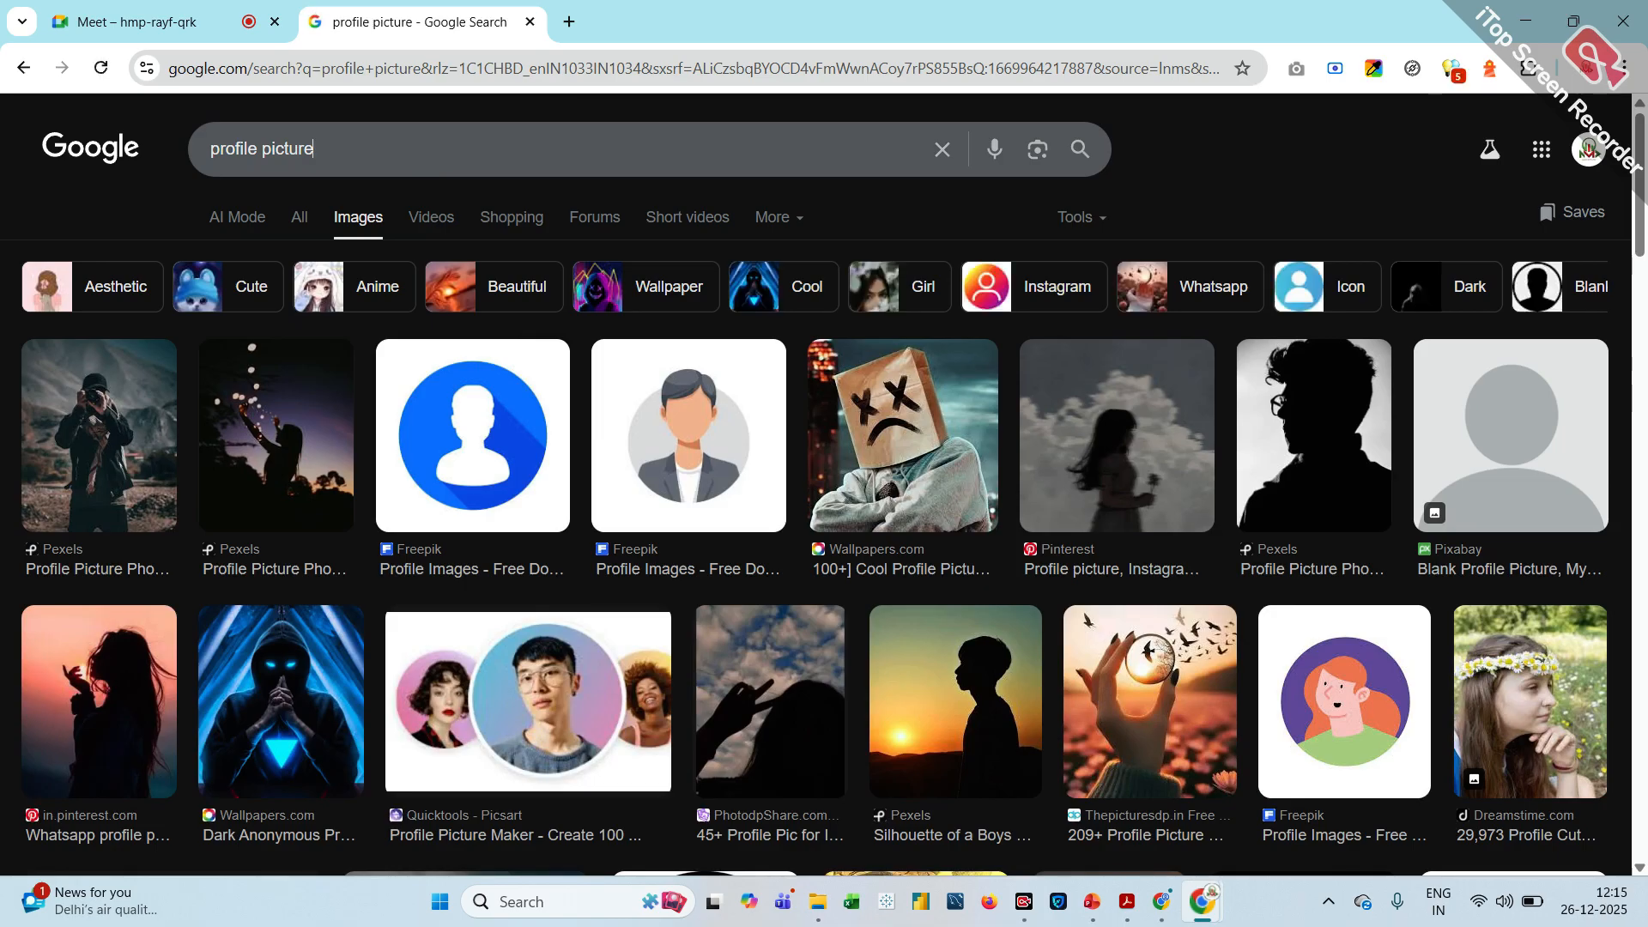
click(427, 171)
text(goo)
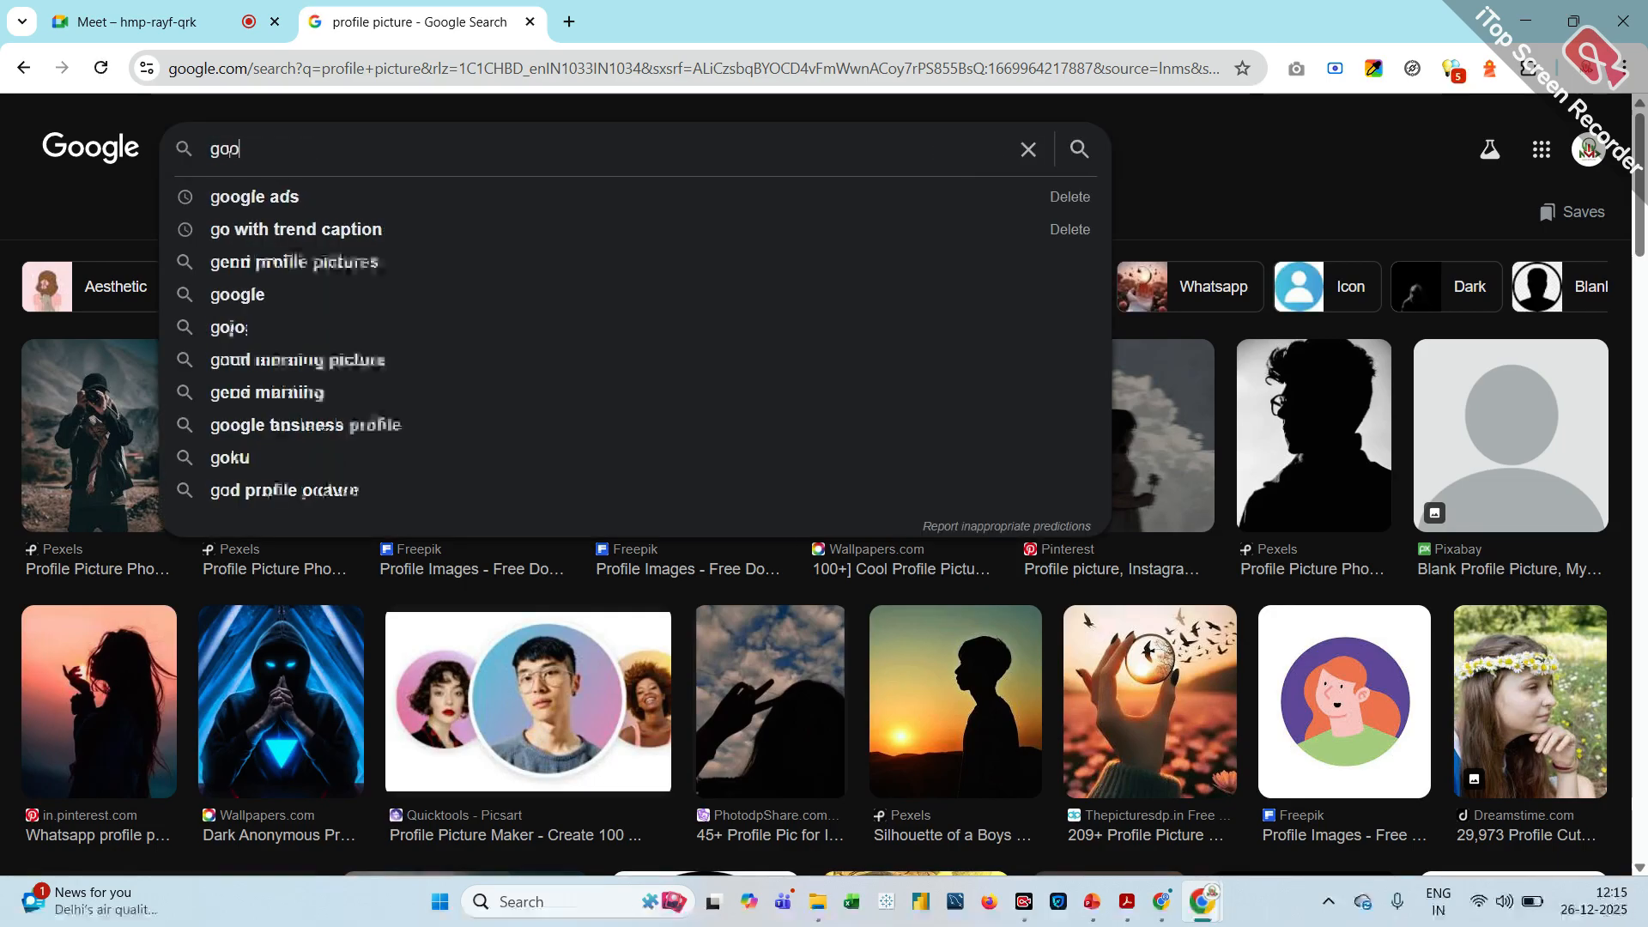
click(363, 206)
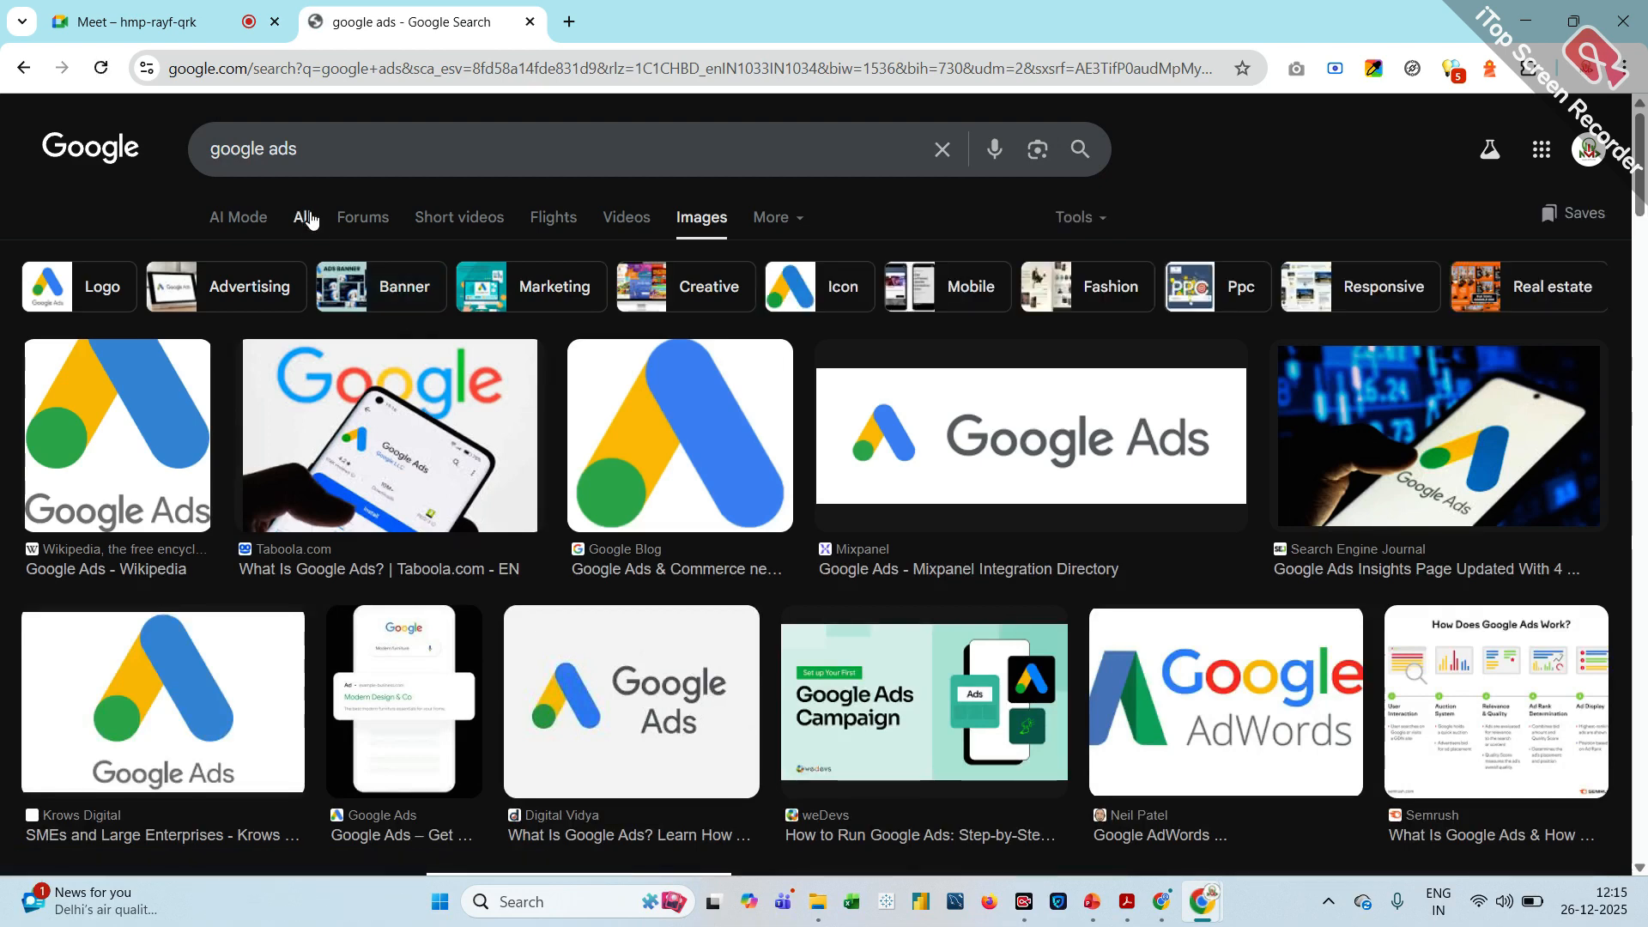
click(302, 217)
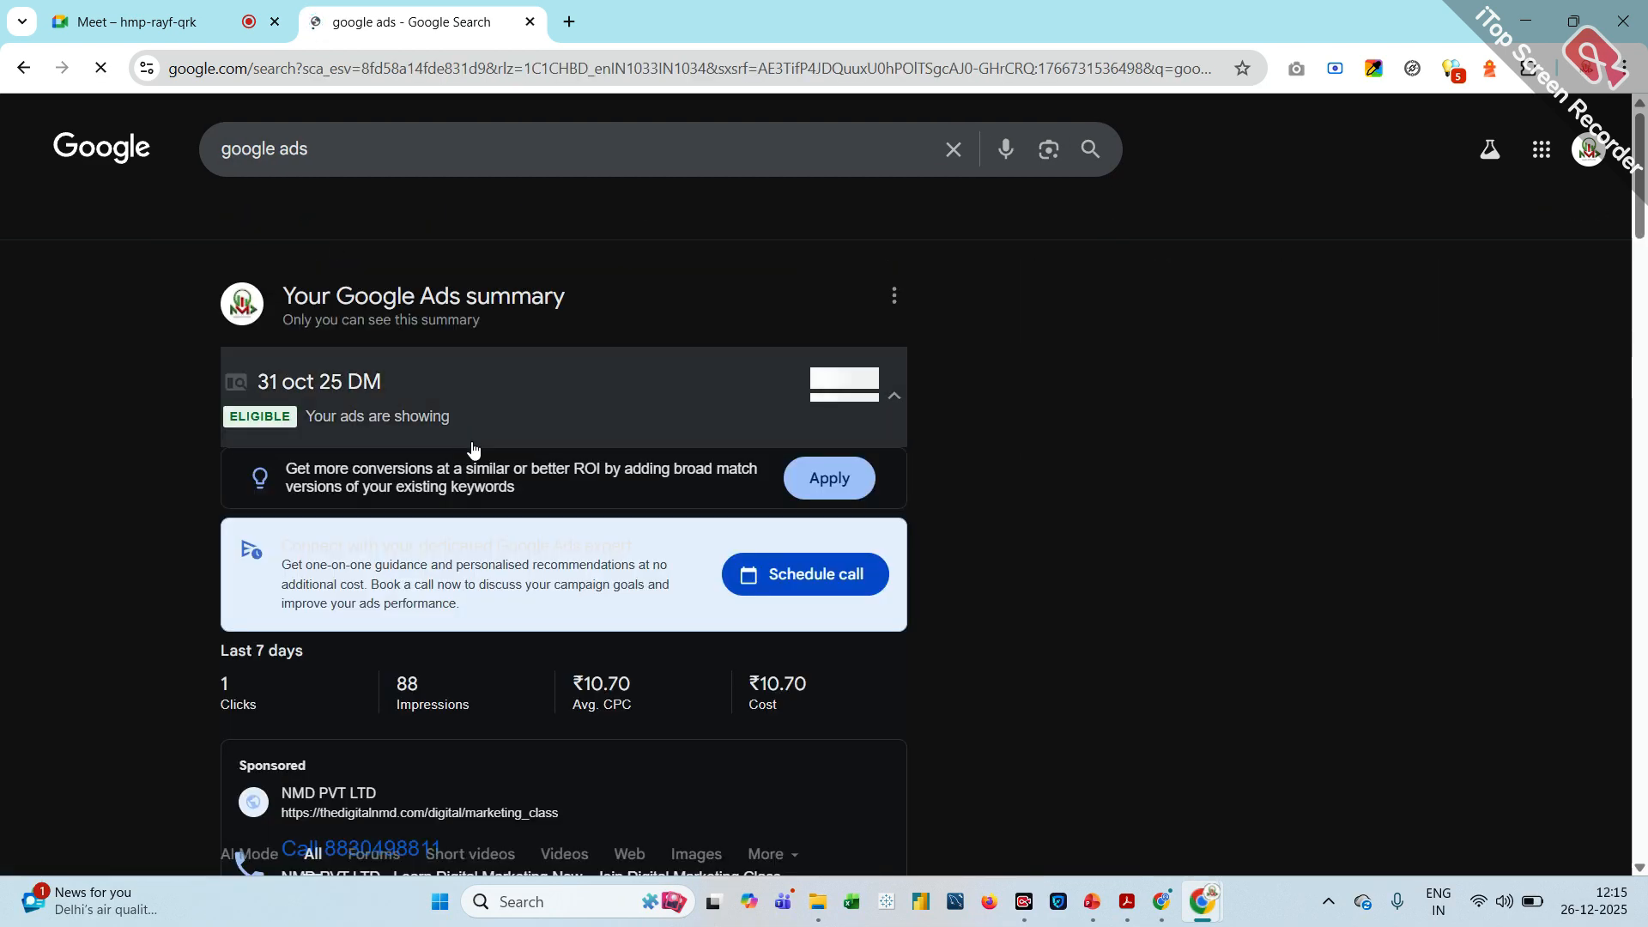
Open the official Google Ads site from the search results and start the sign-up to reach the account selection
scroll(471, 445, down, 10)
scroll(471, 448, down, 9)
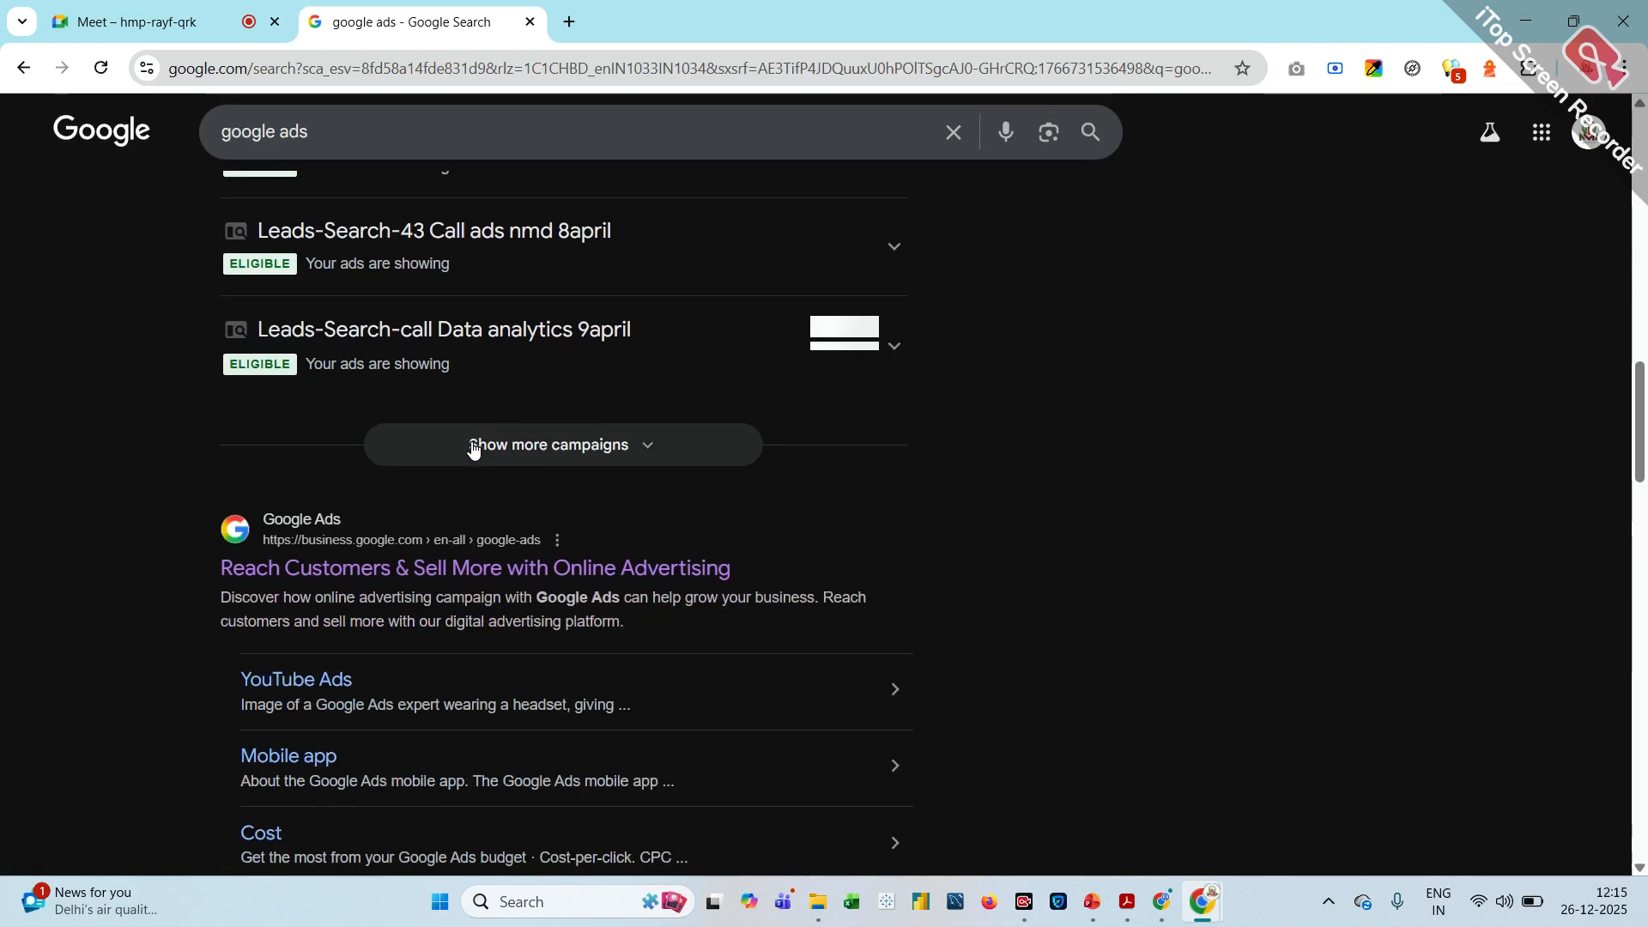
click(375, 388)
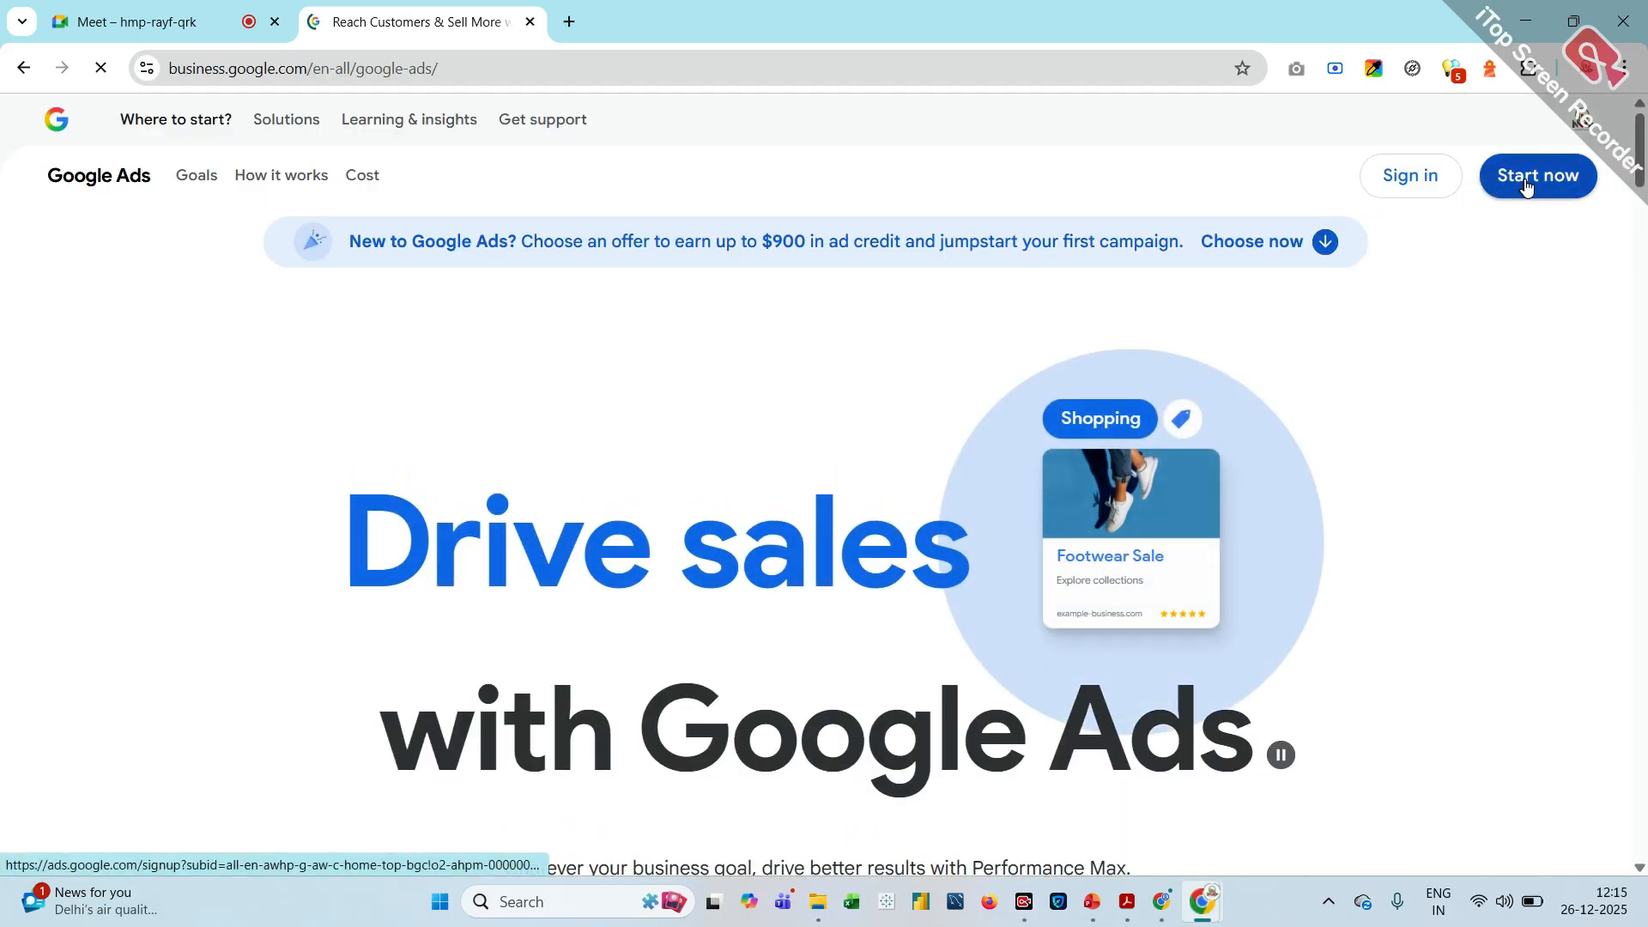
click(1524, 186)
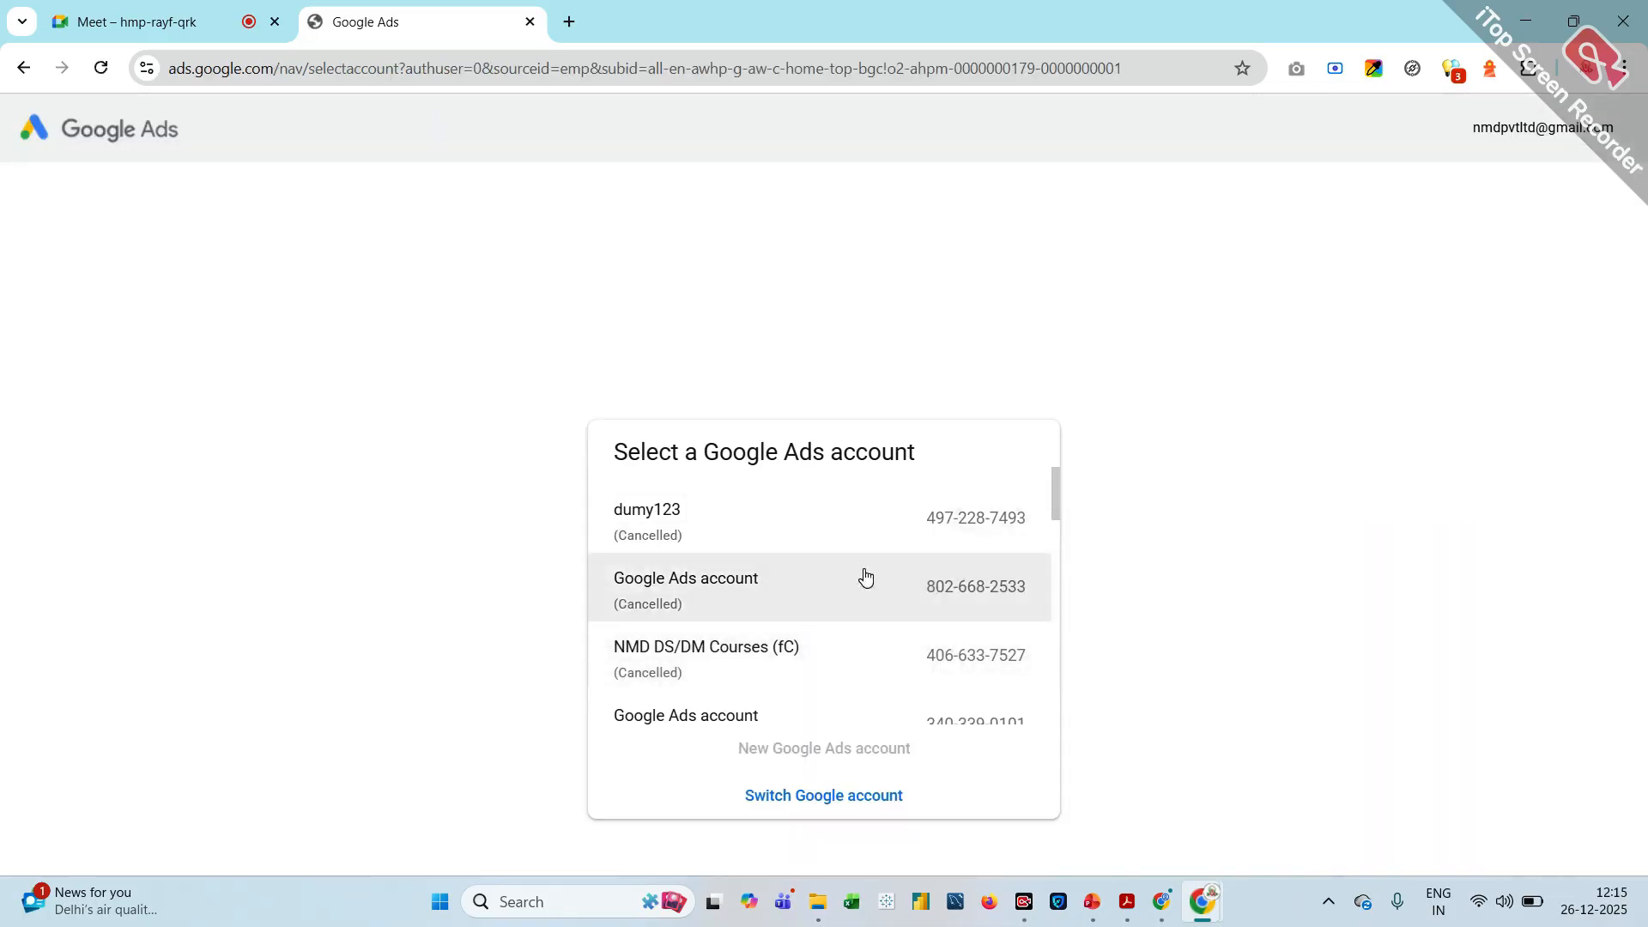
Select the Catalyst Education consultancy account from the list of Google Ads accounts
scroll(866, 576, down, 2)
scroll(865, 577, down, 2)
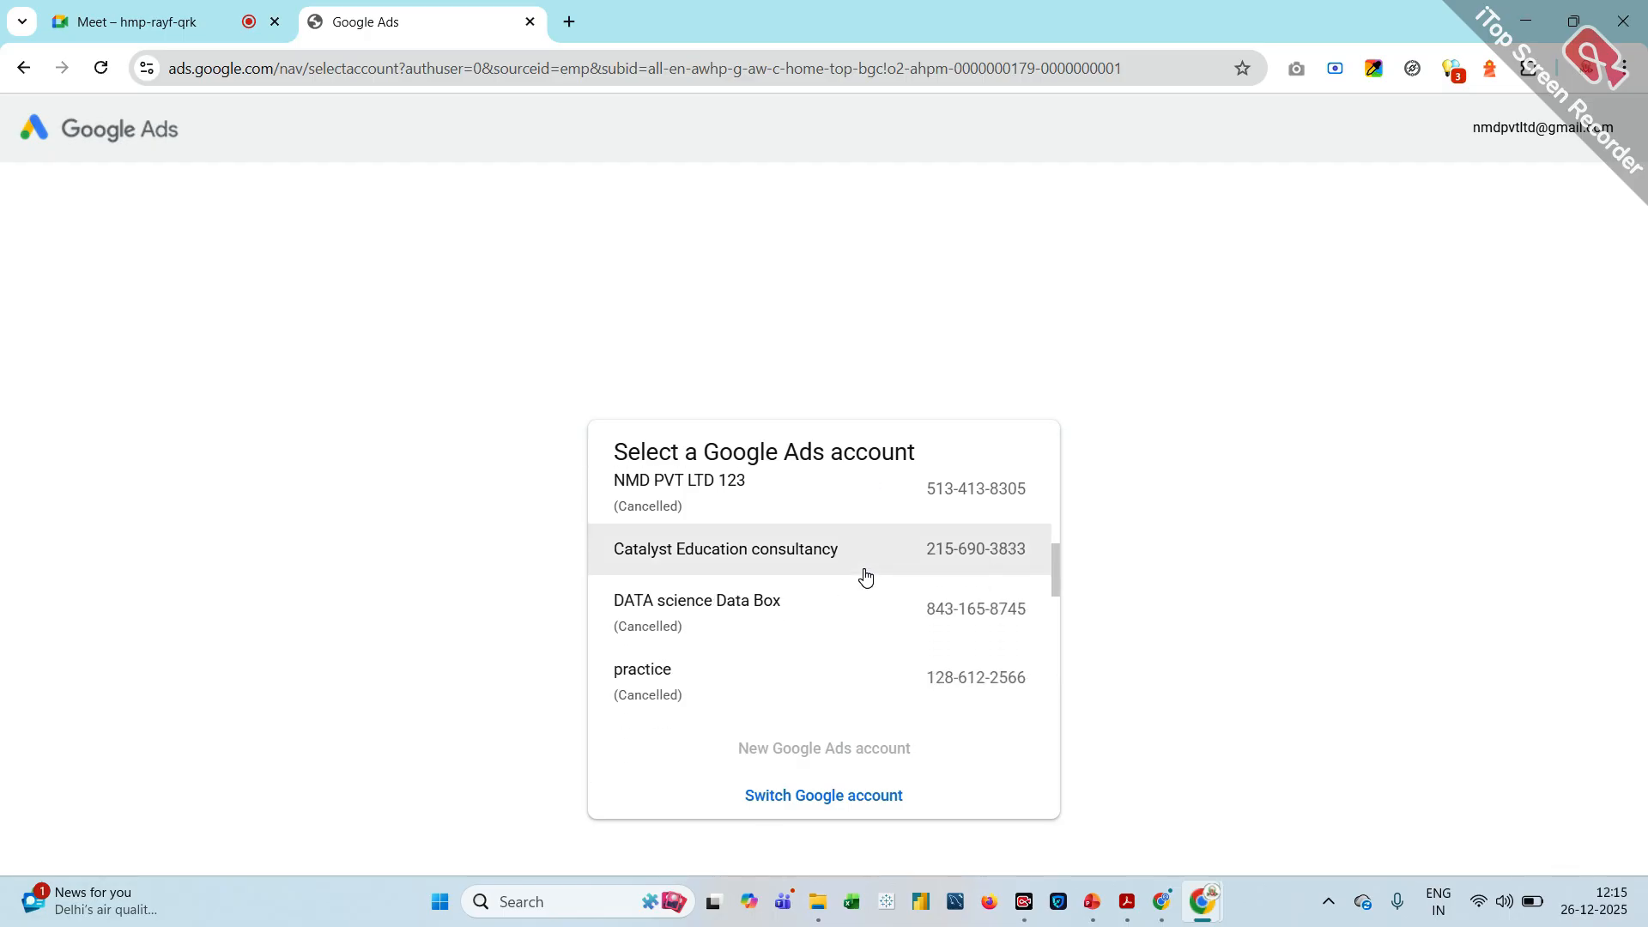
scroll(865, 576, down, 1)
scroll(866, 575, up, 1)
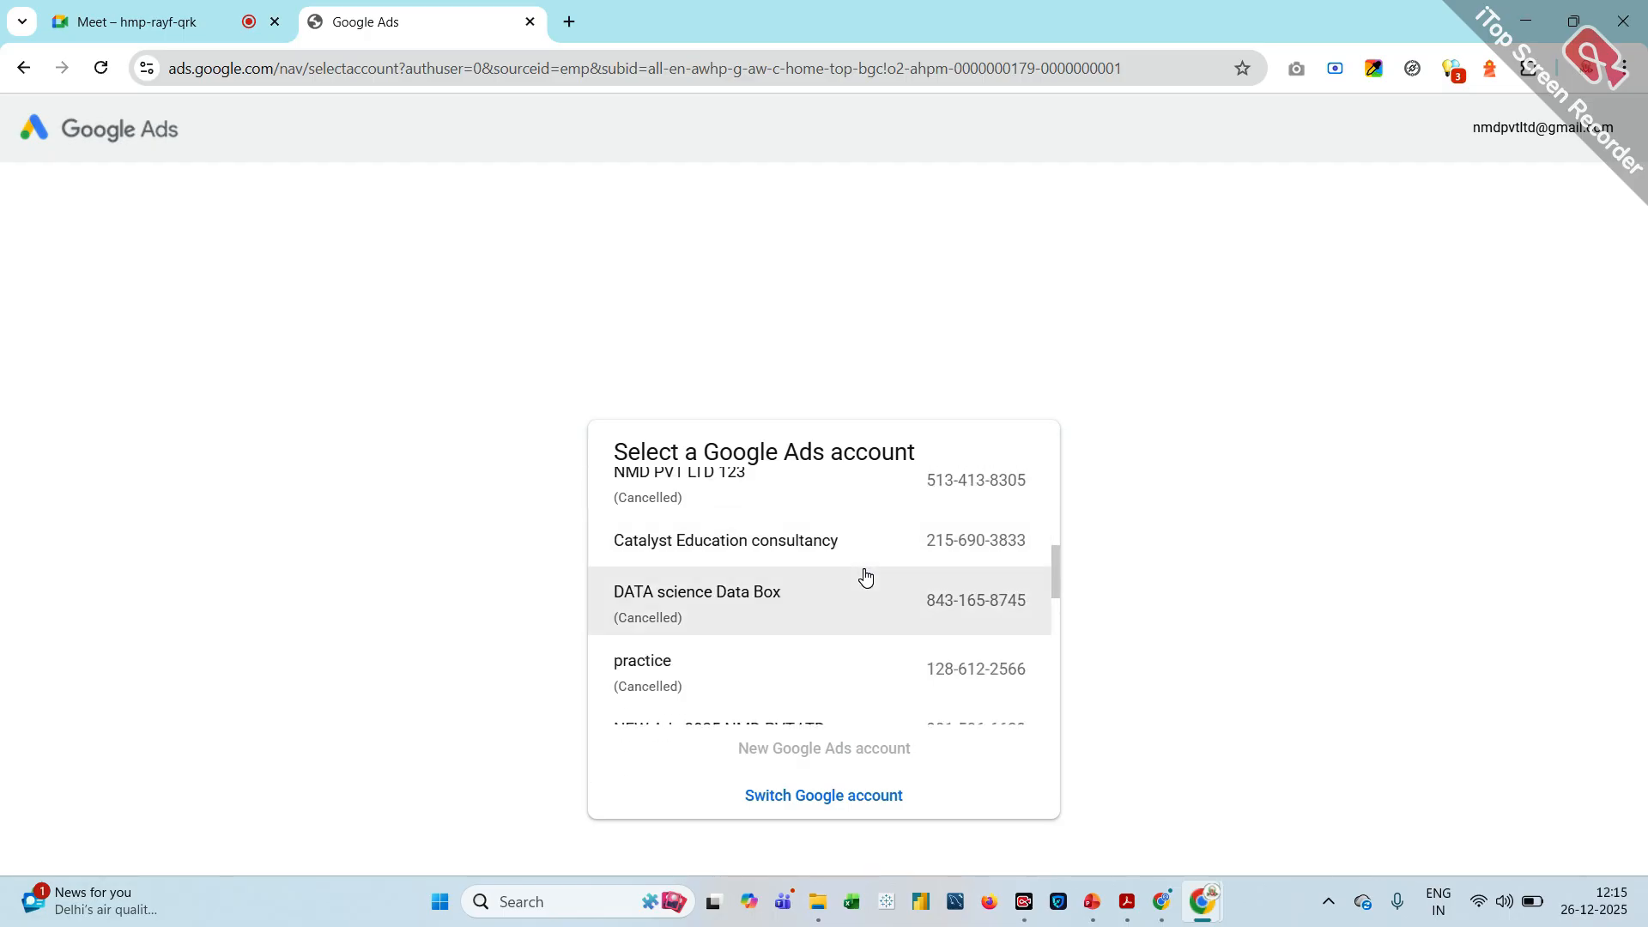
click(805, 555)
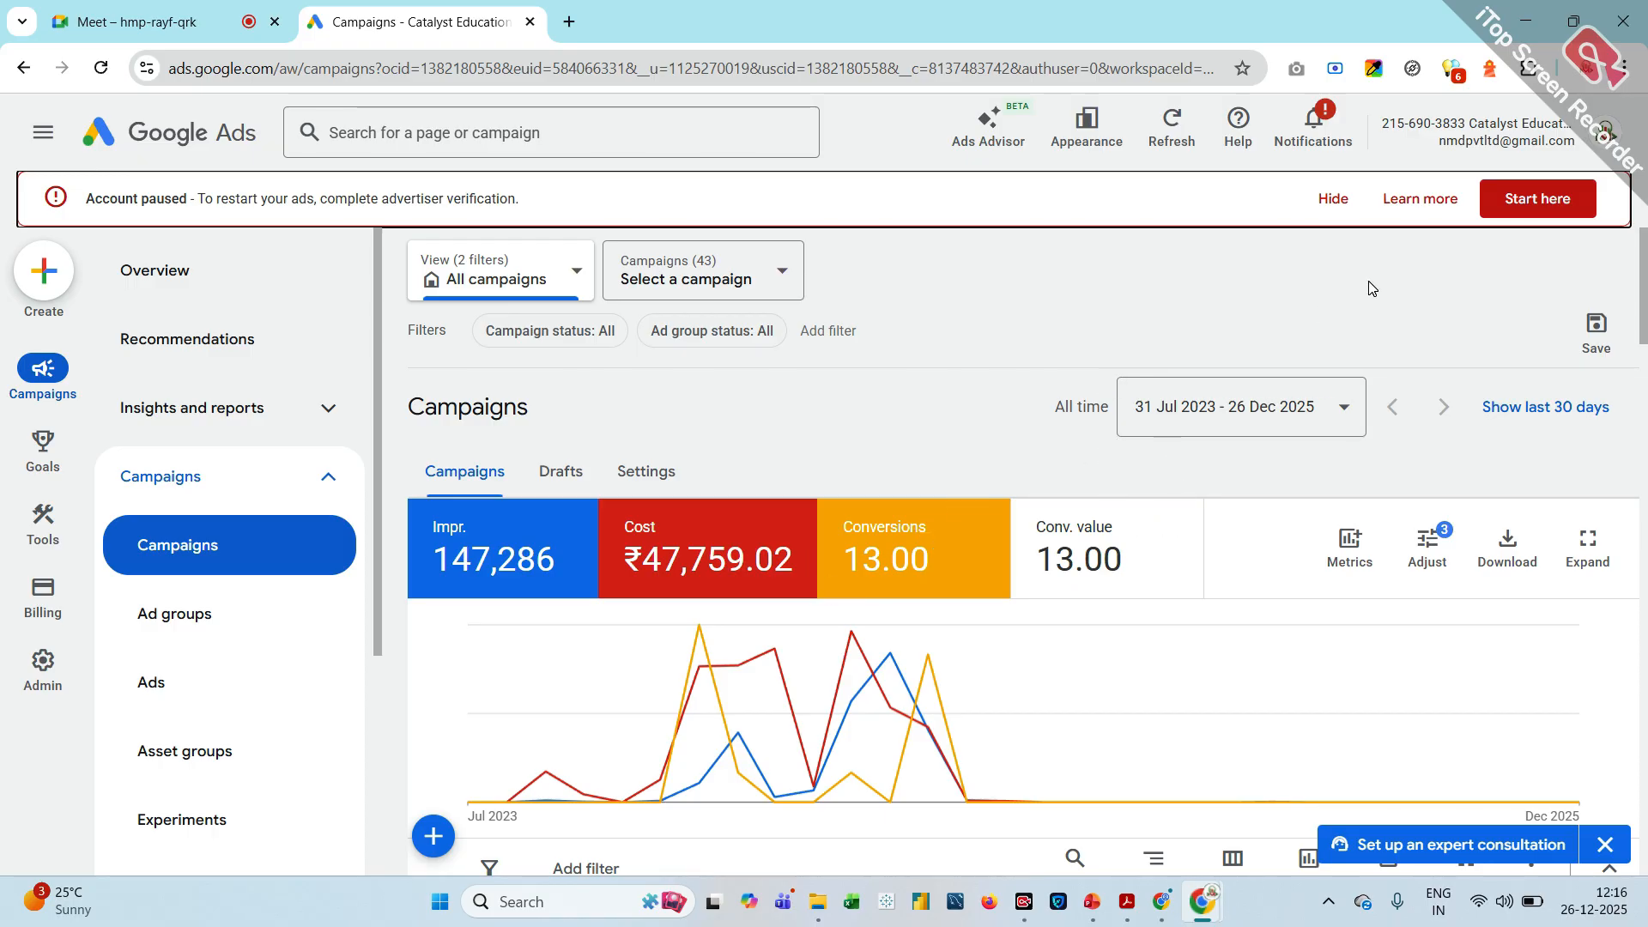
Hide the account-paused banner, dismiss the conversion tracking and asset group notifications, and reload the Campaigns page
click(1330, 201)
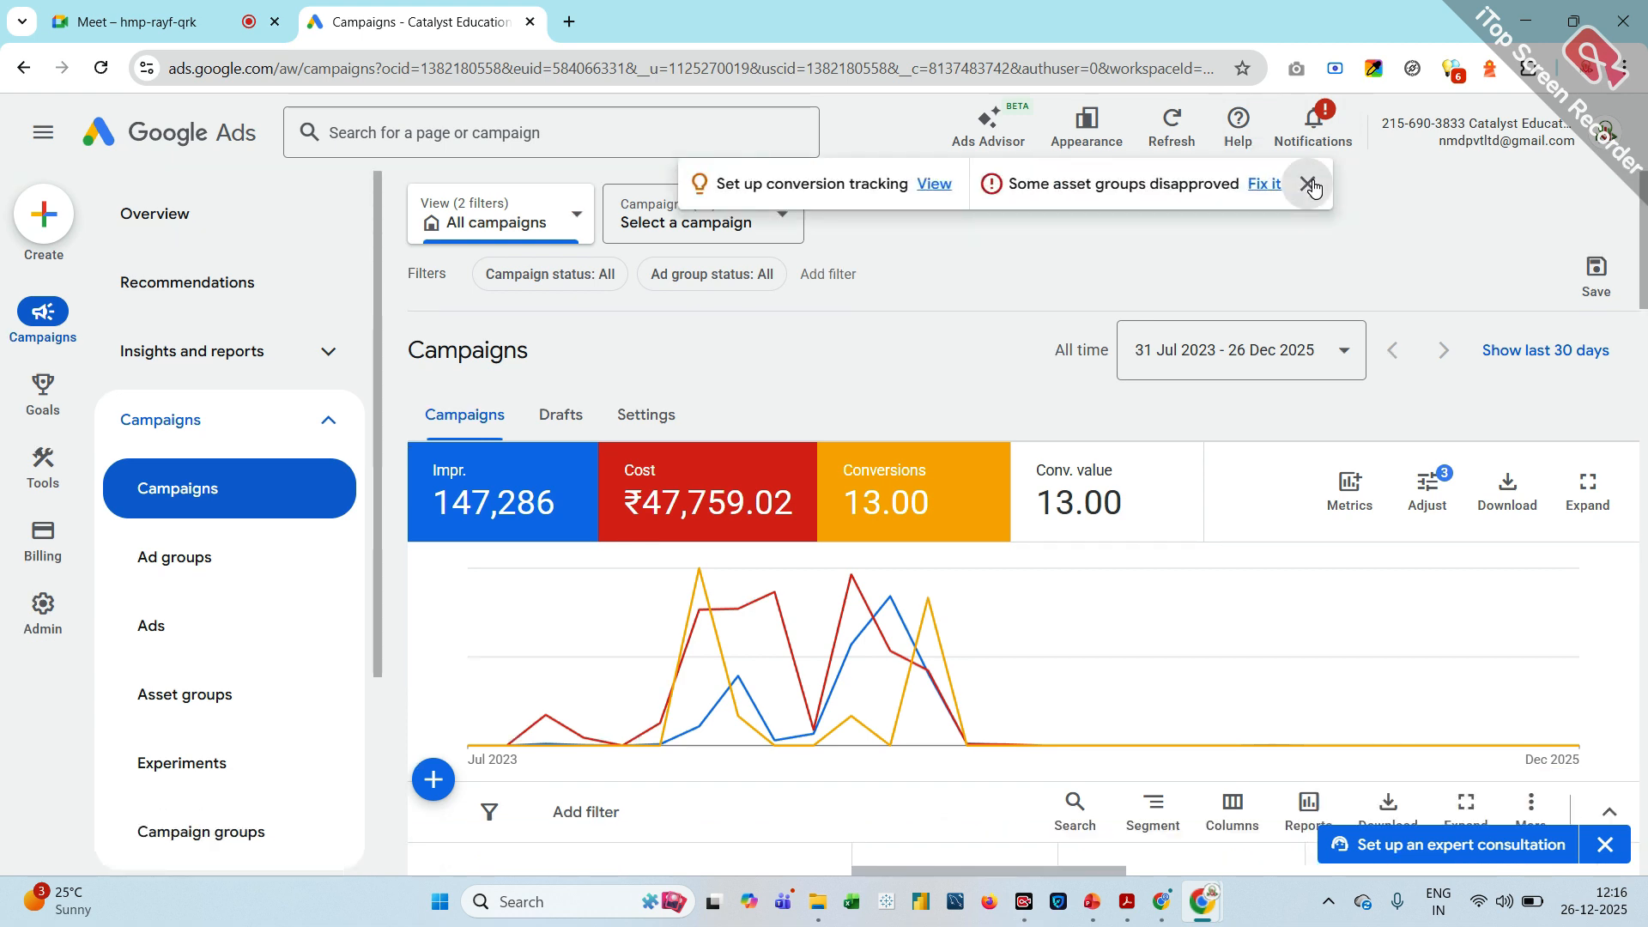
click(1308, 184)
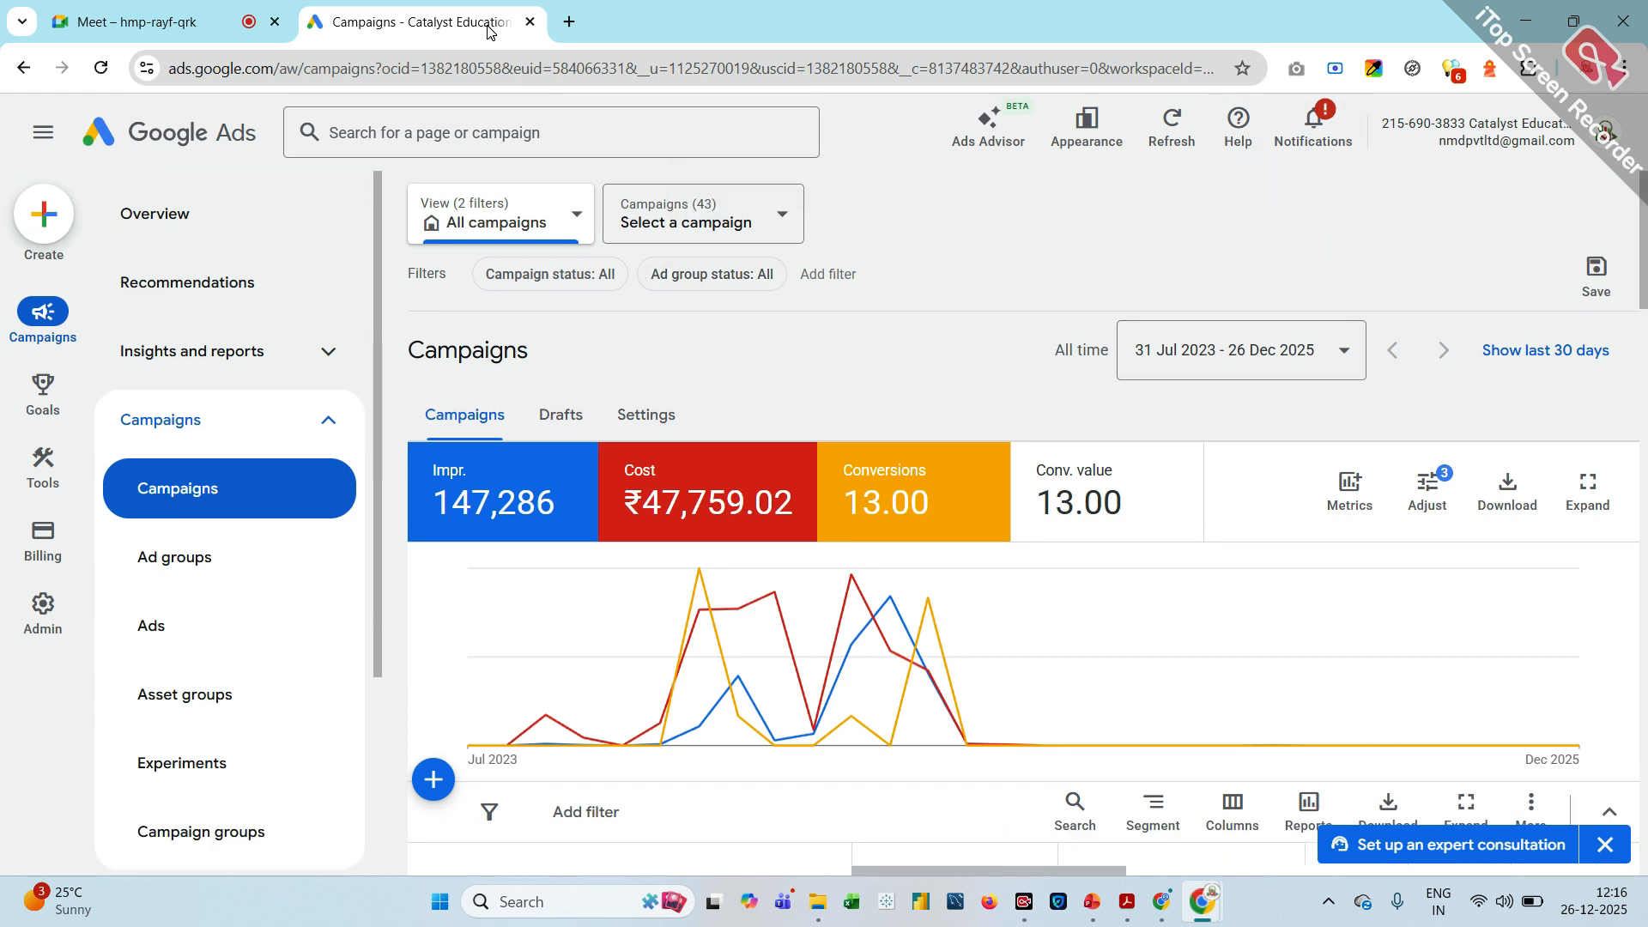
click(99, 68)
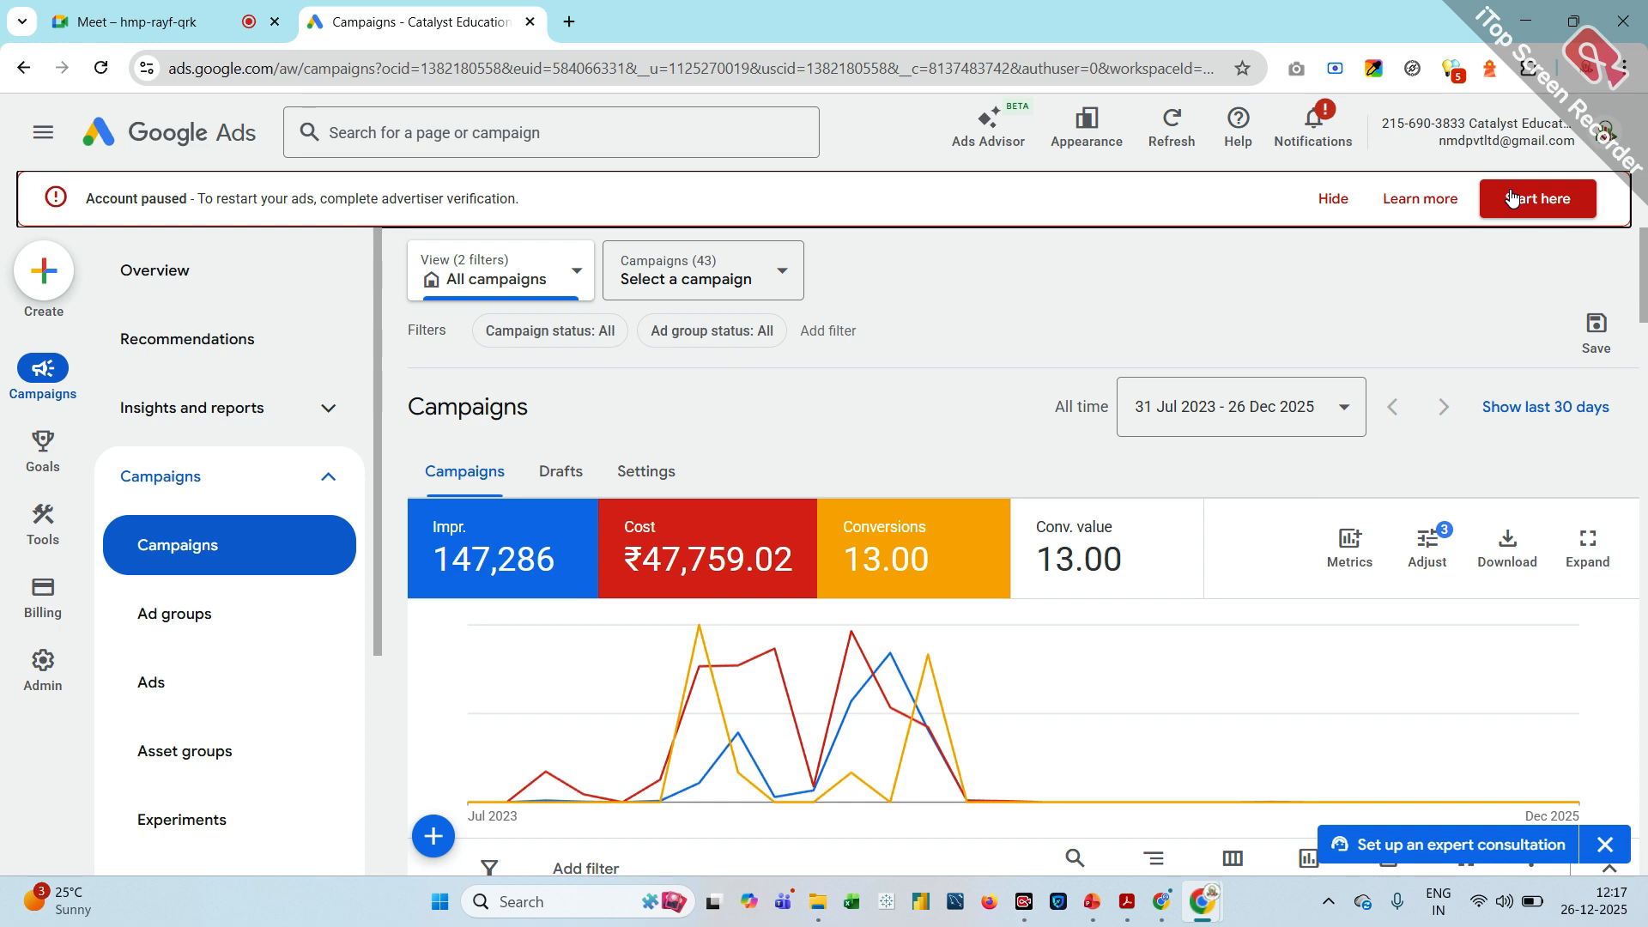
Read the advertiser verification help article linked from the account-paused banner, including why accounts are selected, and close the help
click(1417, 203)
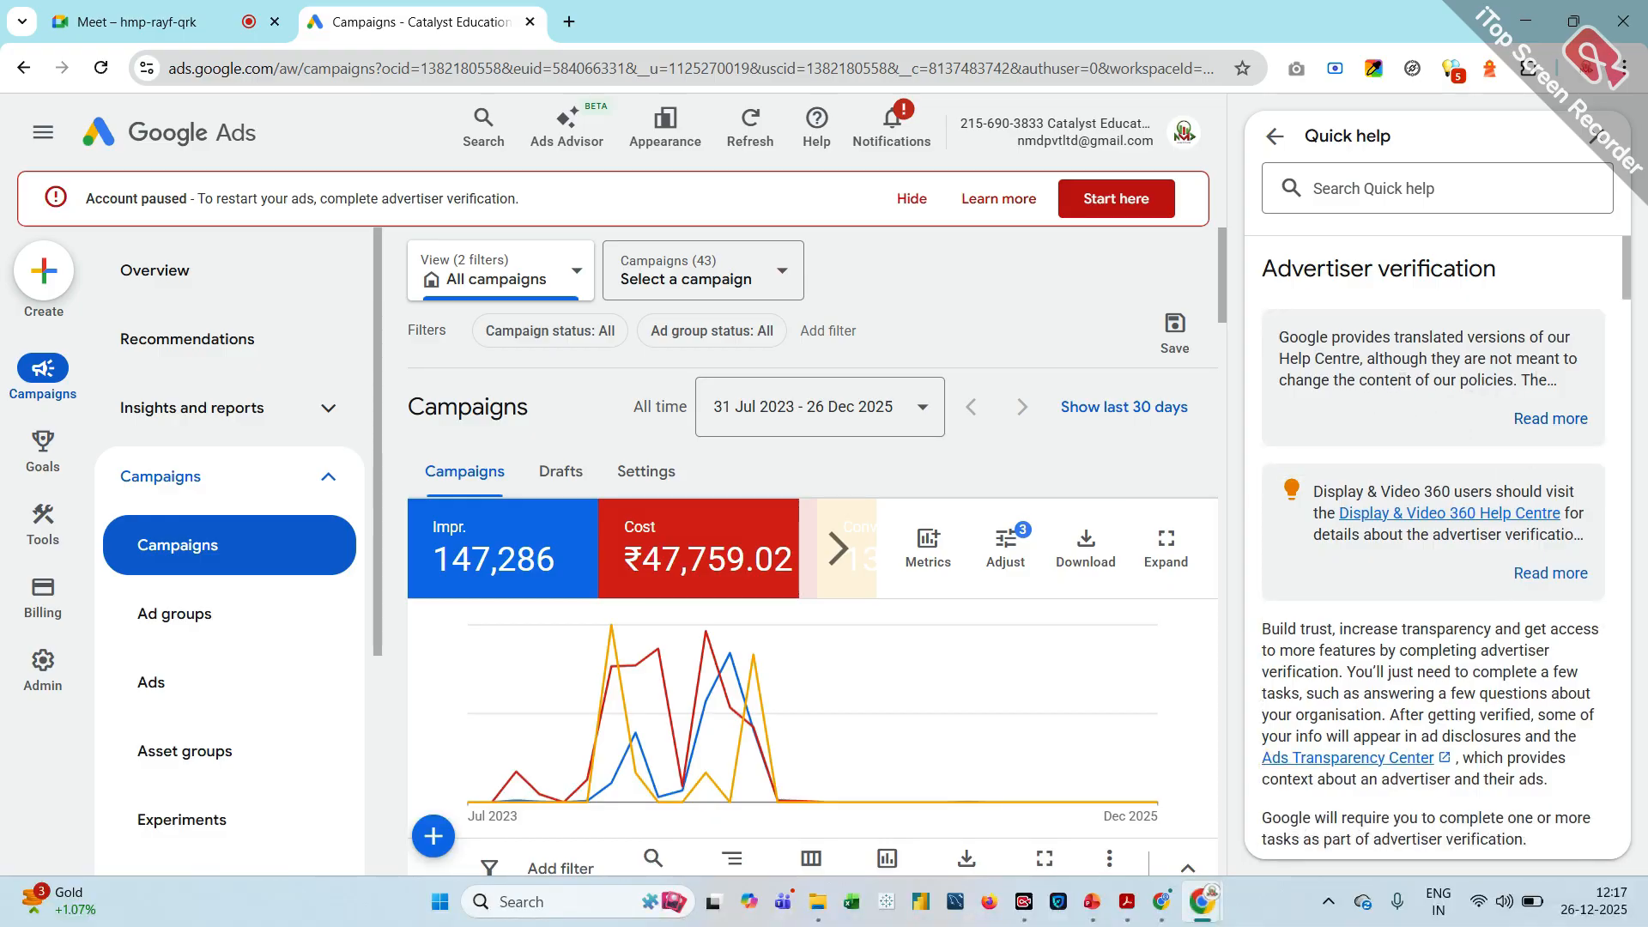
scroll(1434, 549, down, 1)
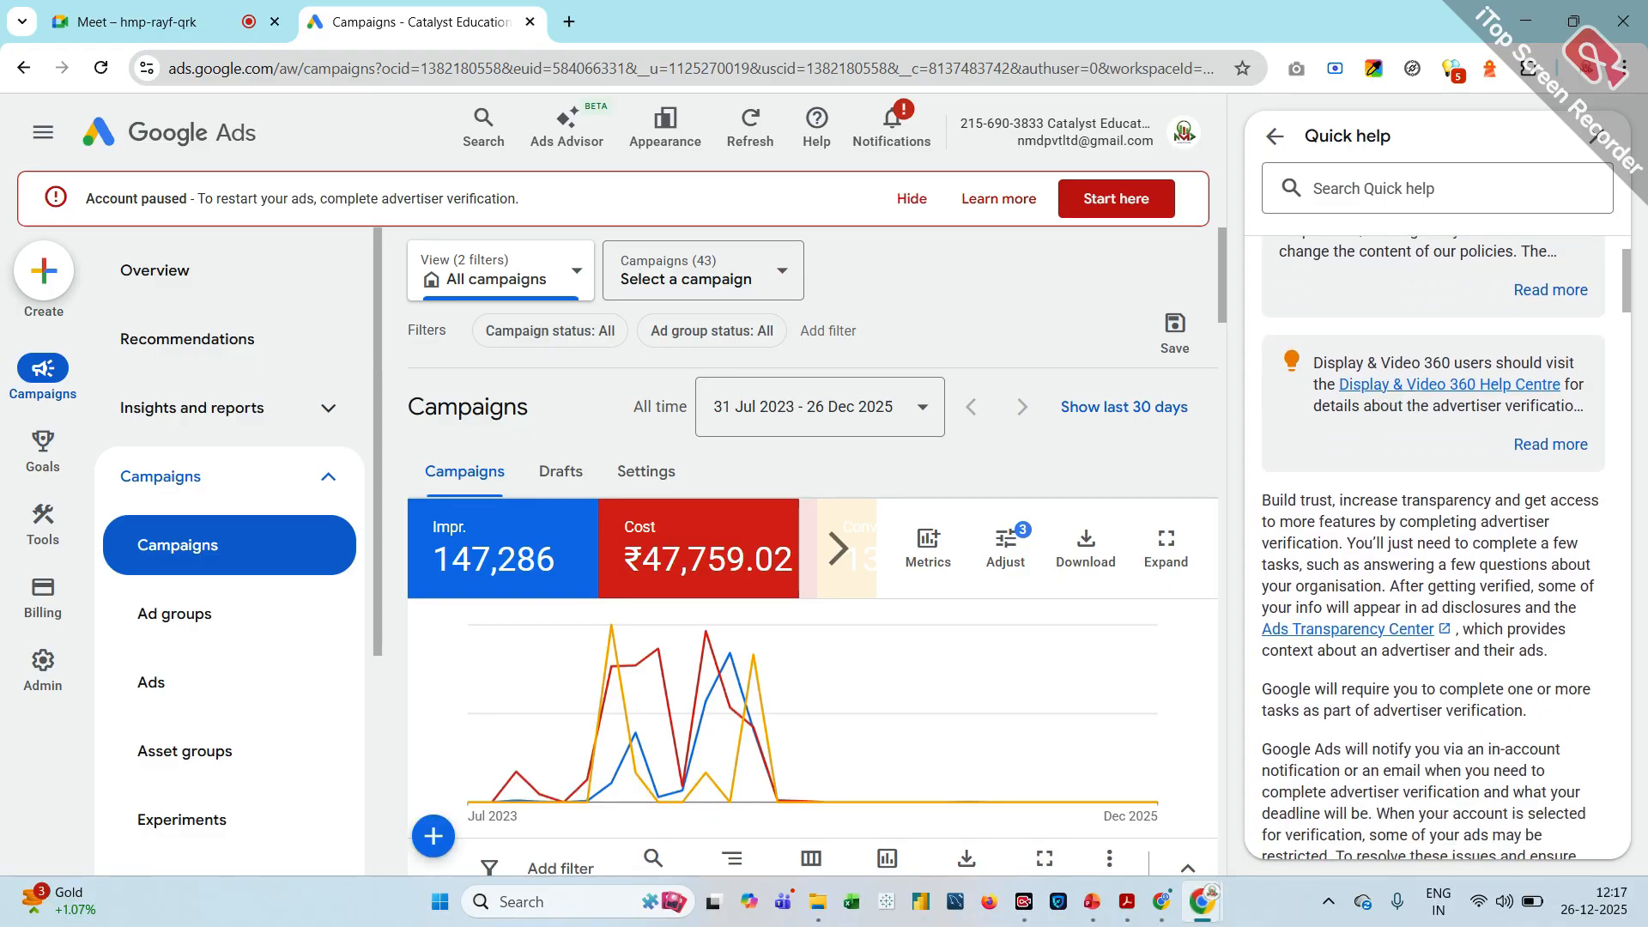
scroll(1433, 549, down, 2)
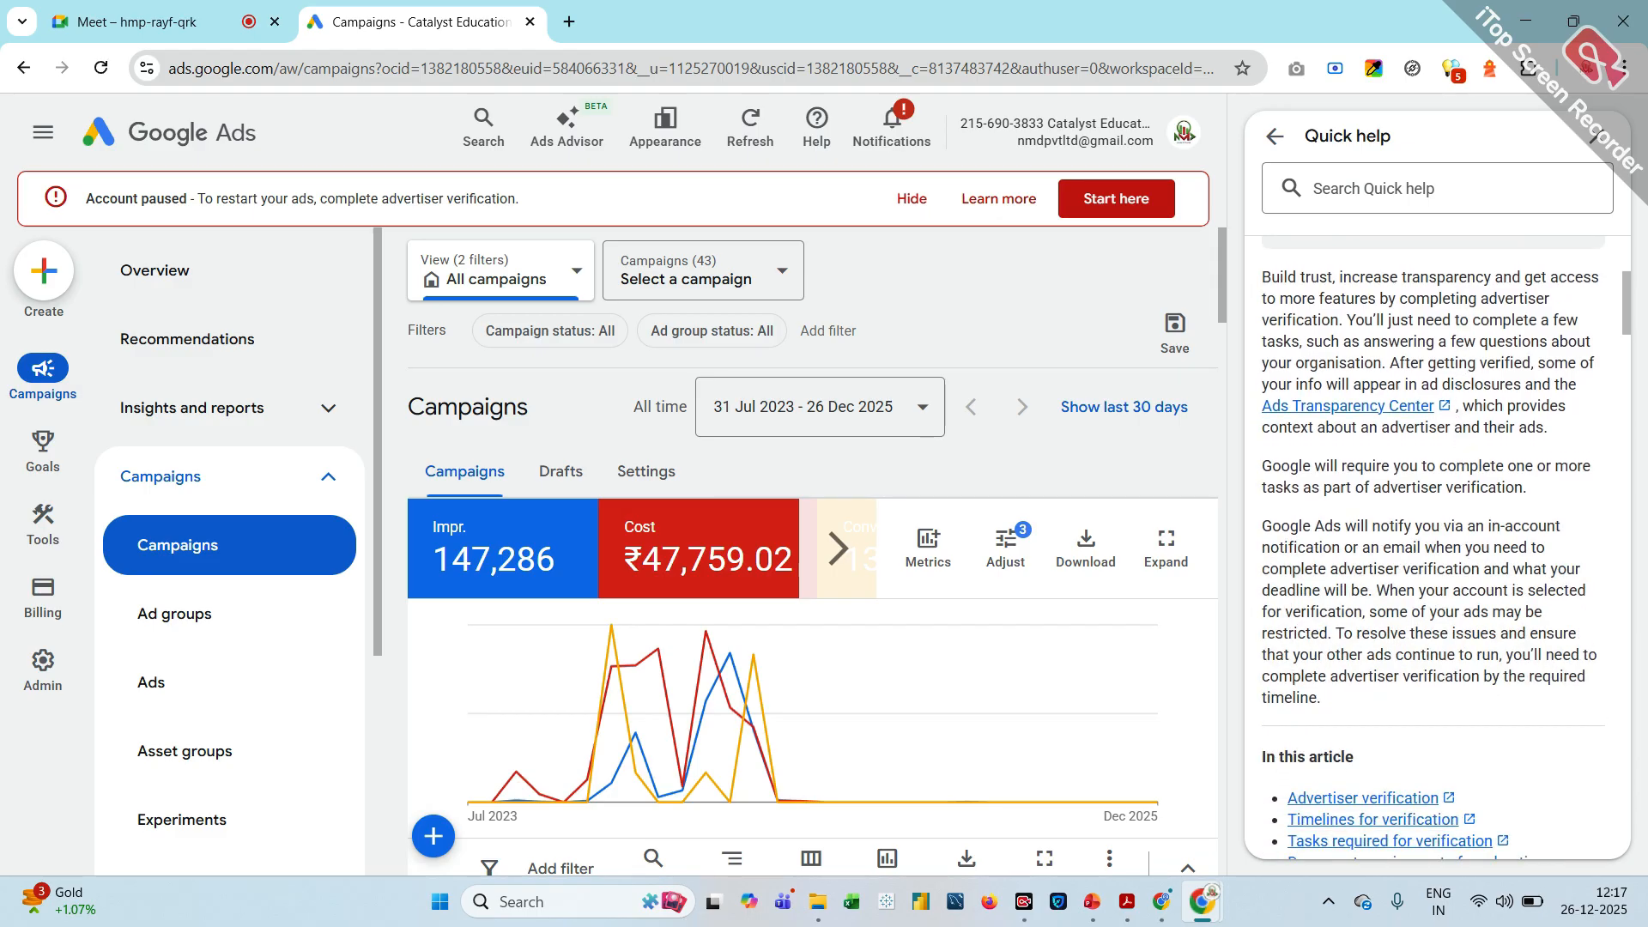
scroll(1459, 470, down, 4)
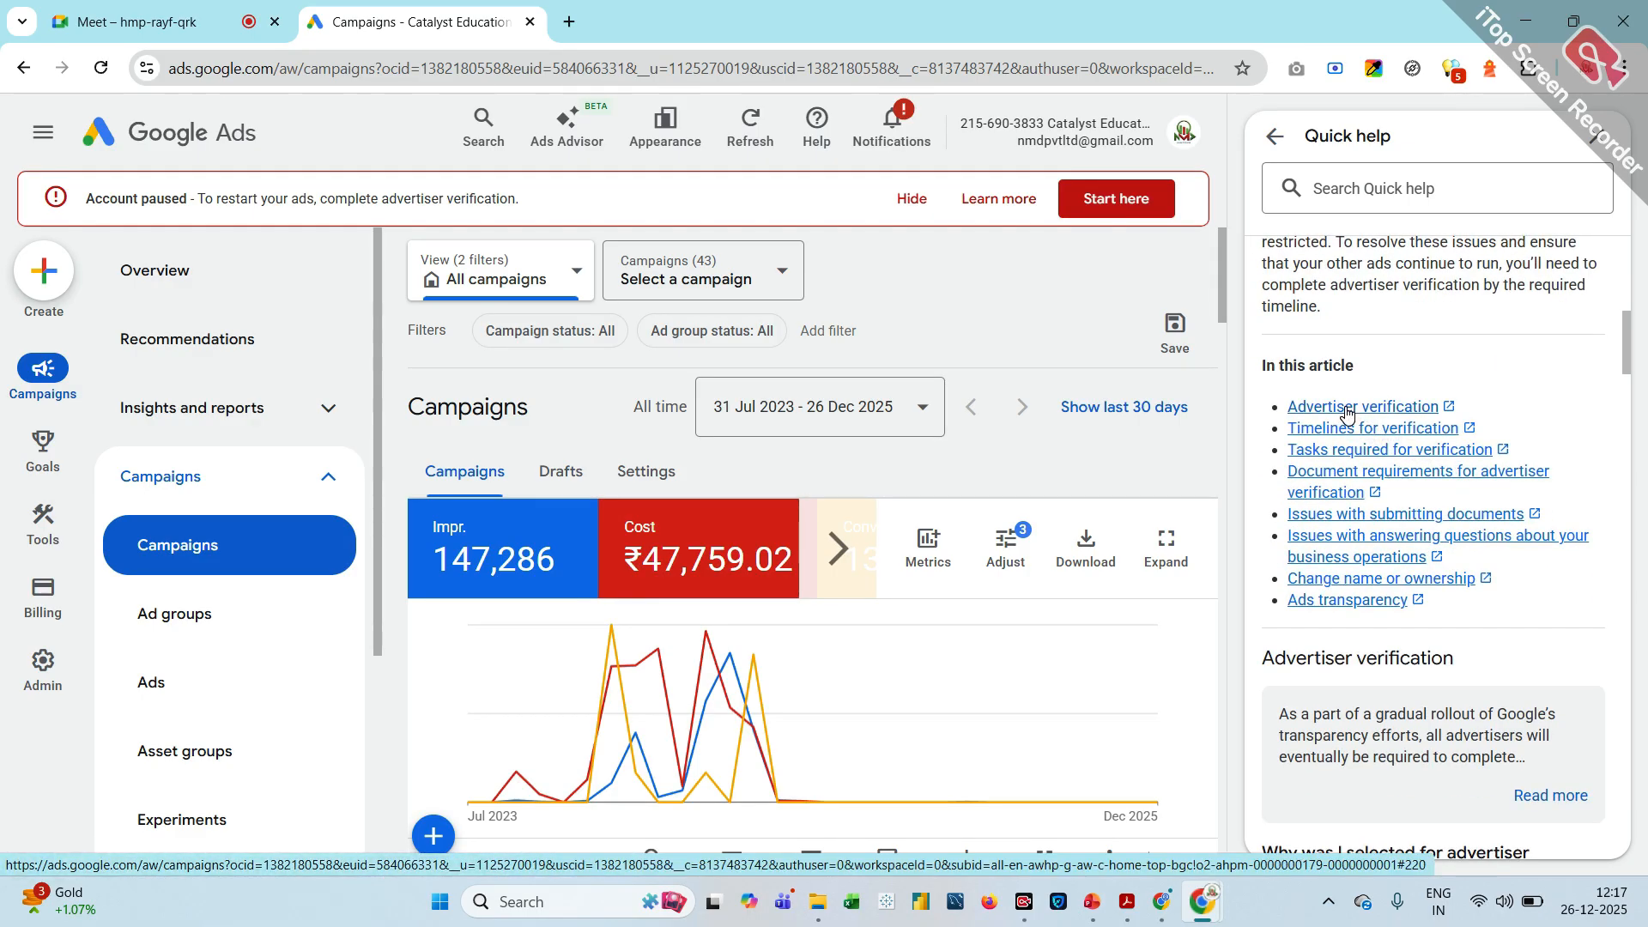
scroll(1346, 414, down, 5)
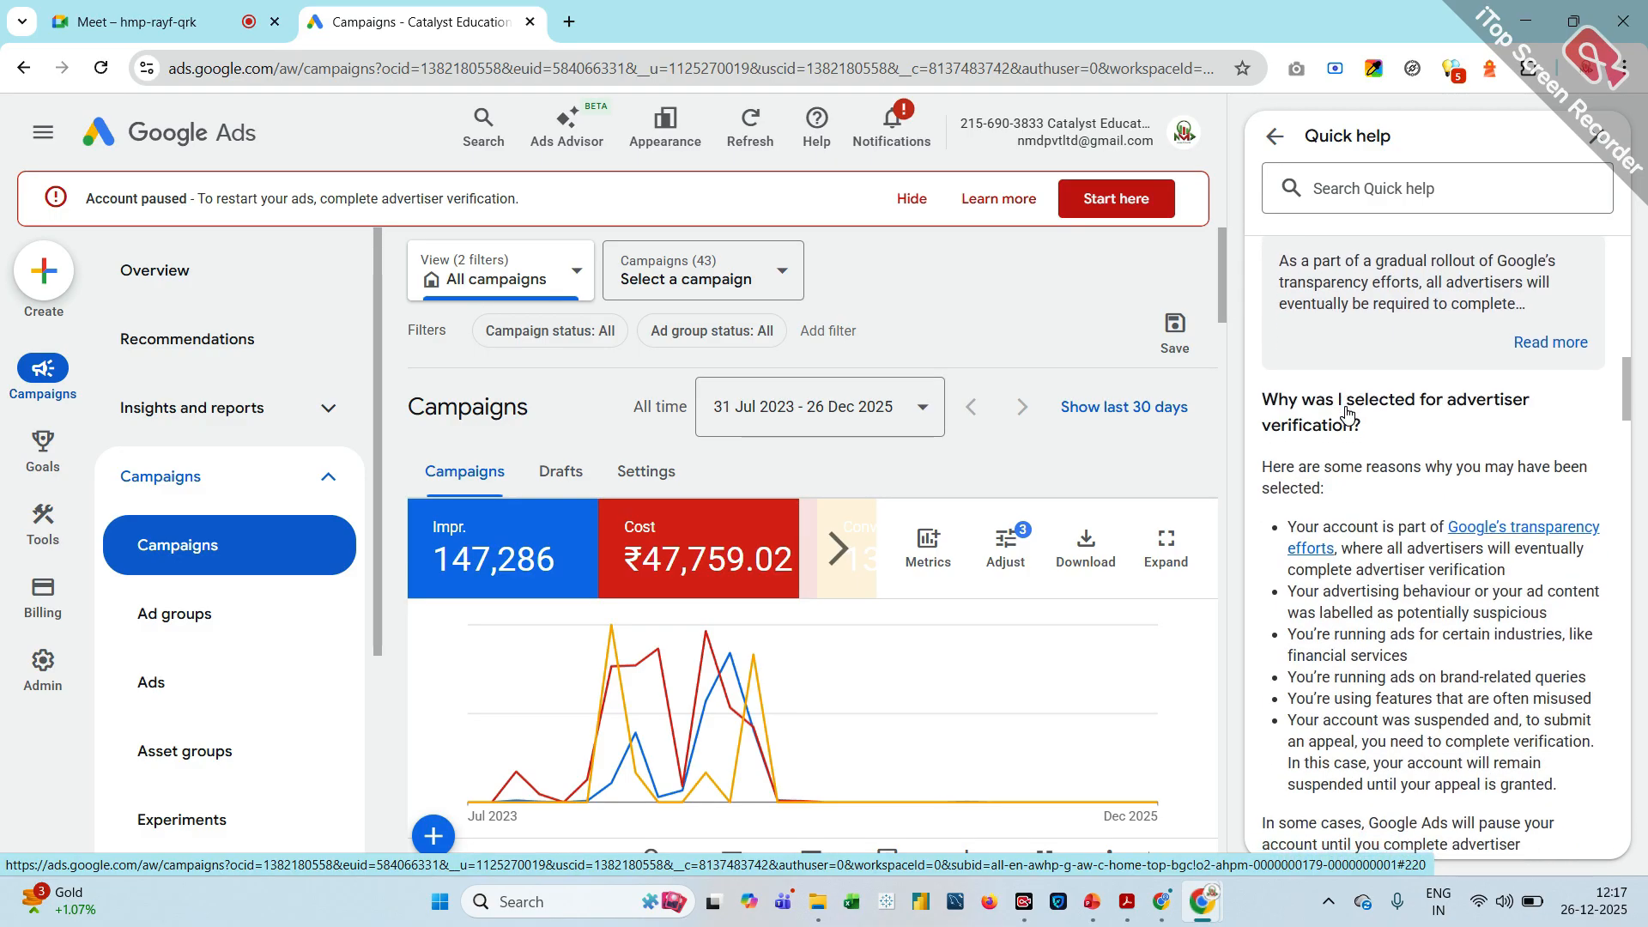
scroll(1346, 415, down, 5)
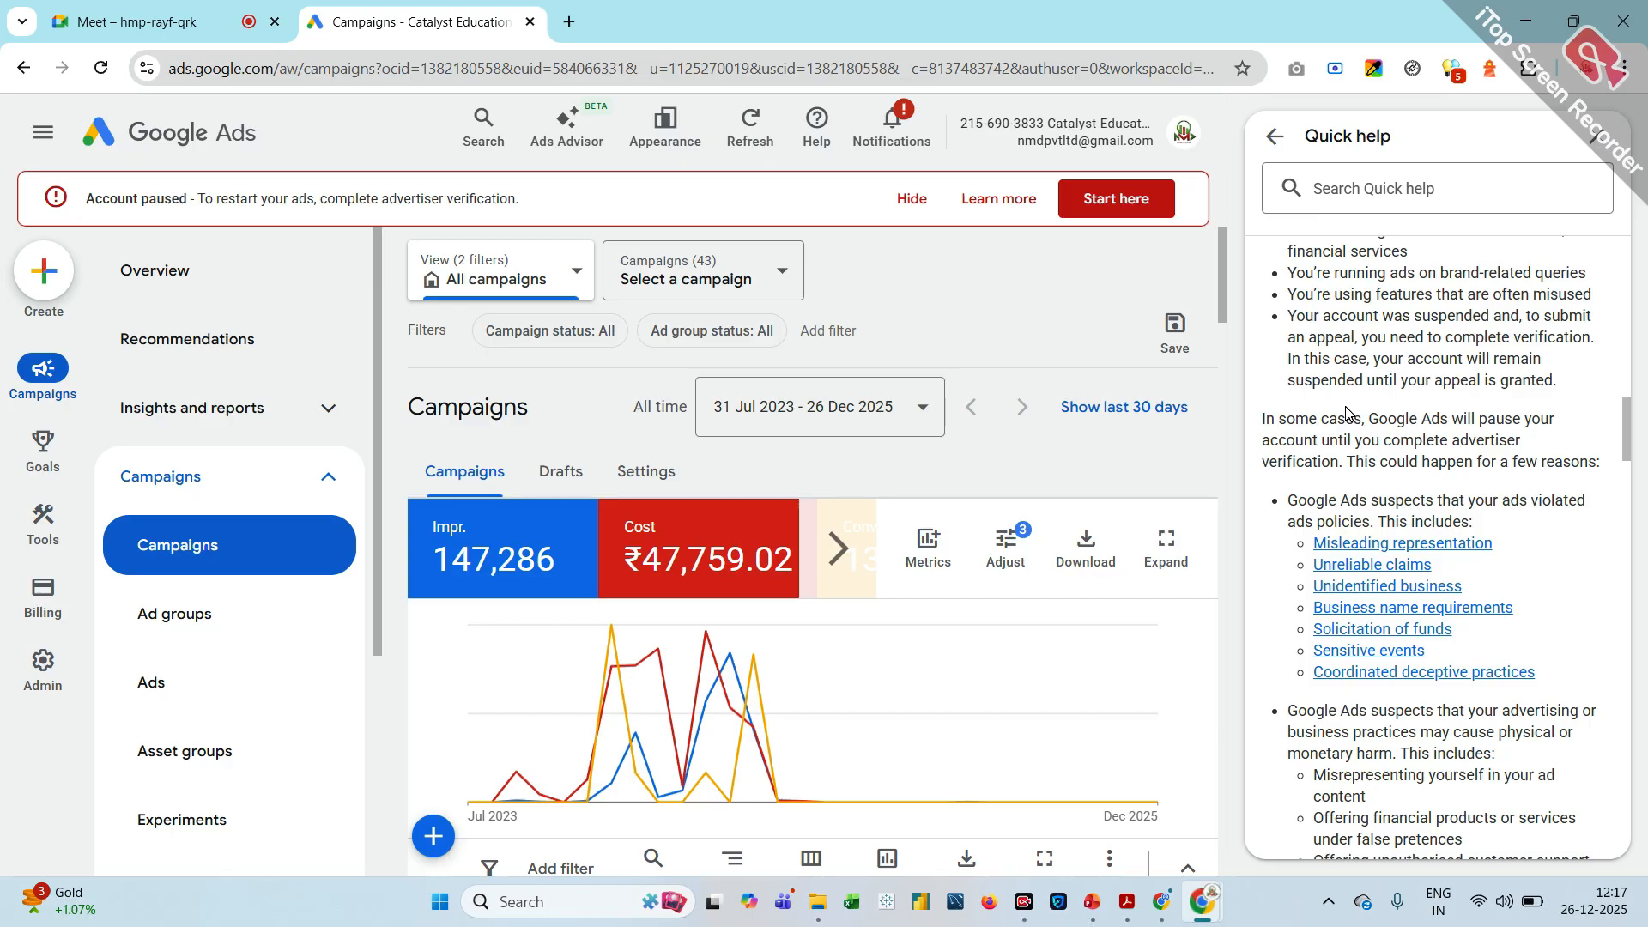
scroll(1346, 414, up, 10)
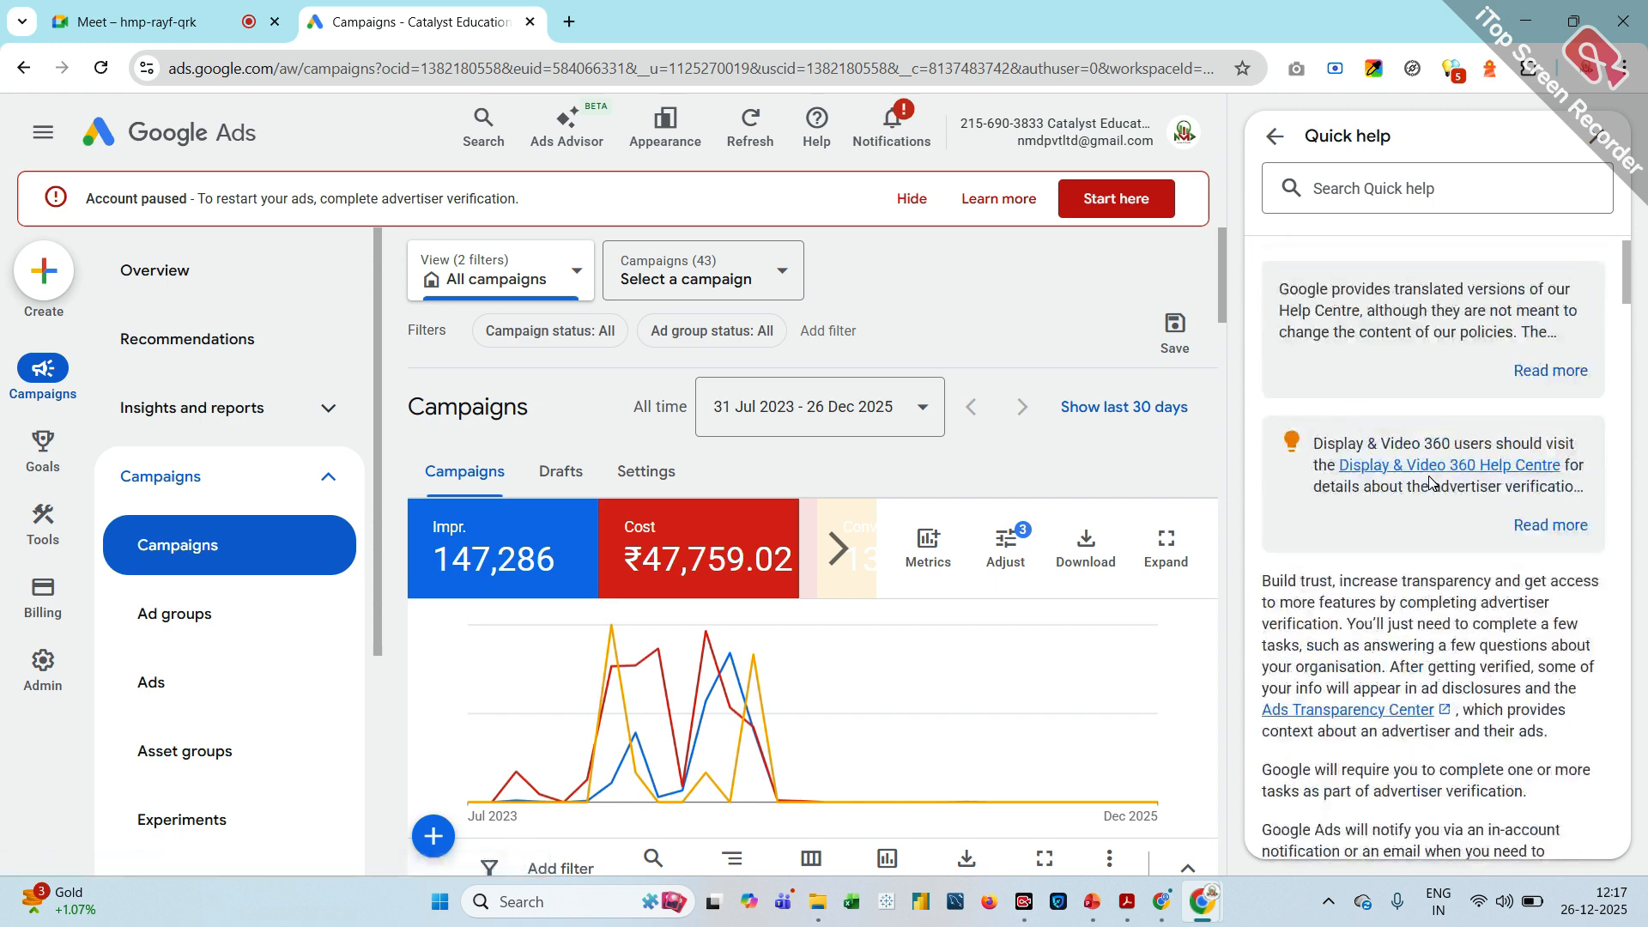
click(1603, 136)
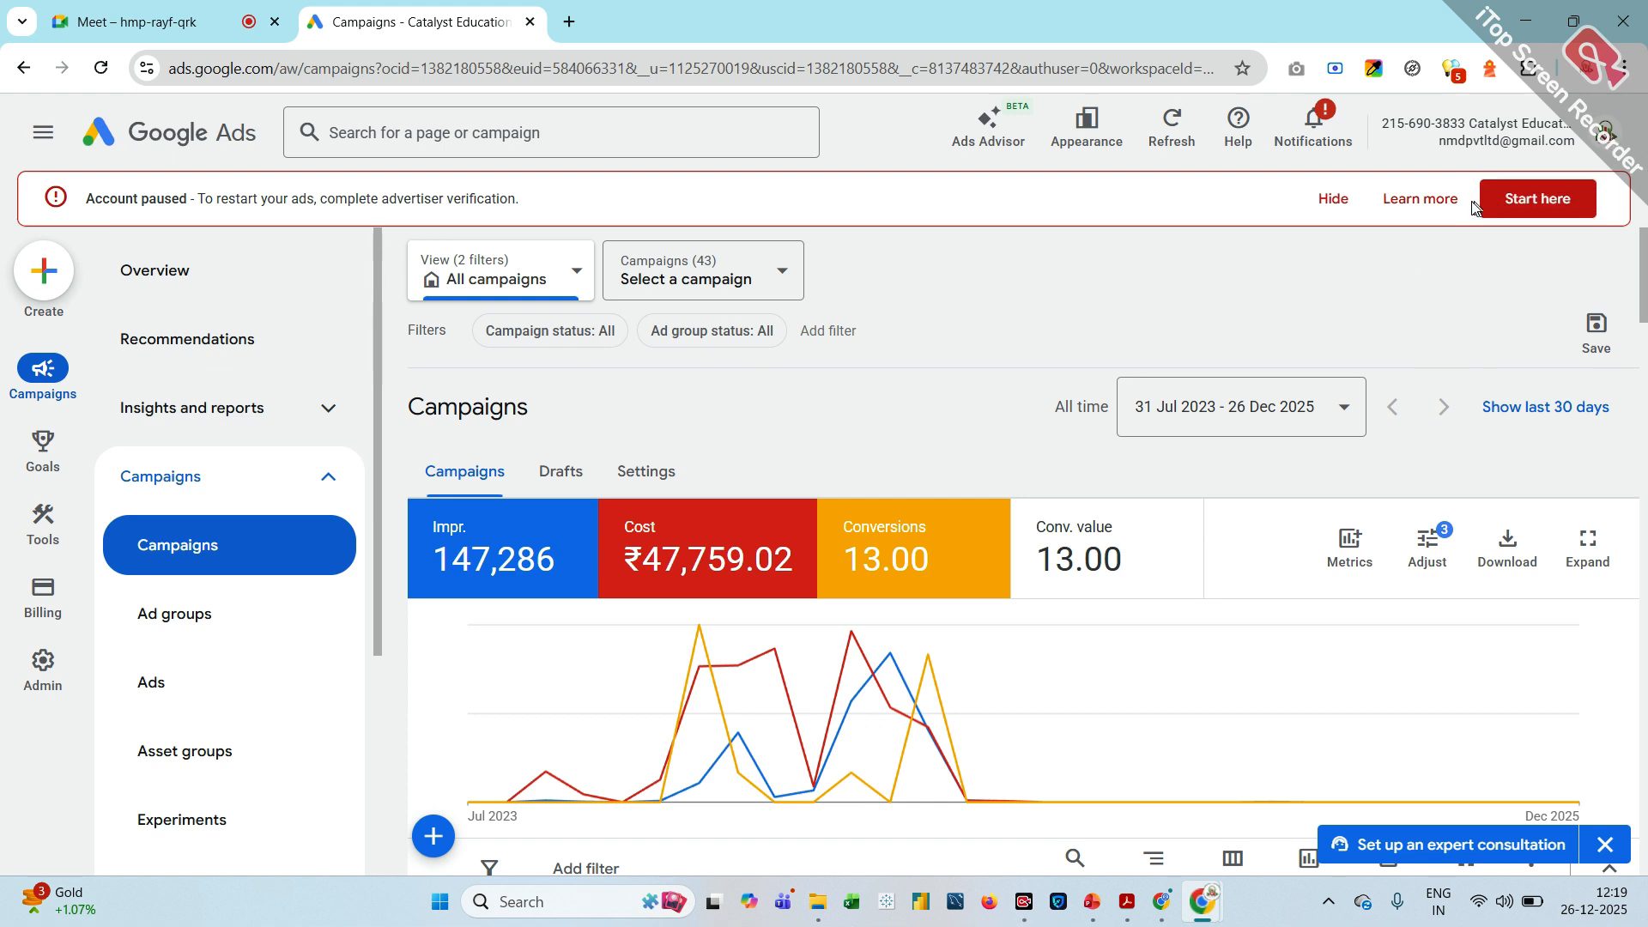
Open advertiser verification from the account-paused banner and start the task with questions about business operations
click(1530, 206)
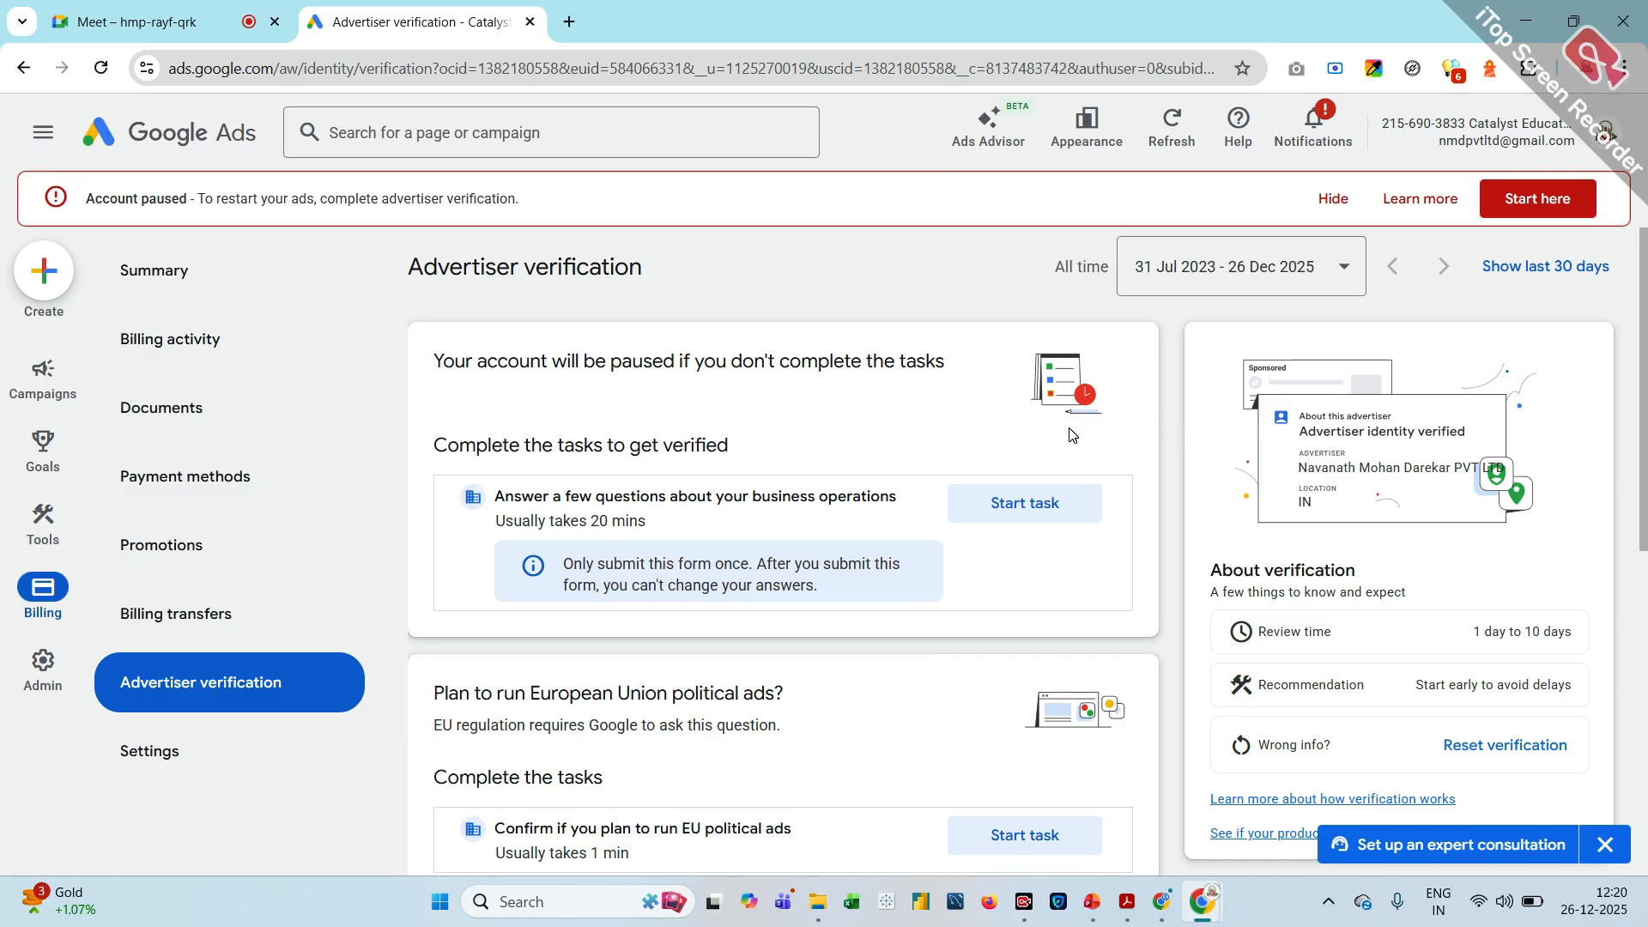
scroll(1072, 435, down, 1)
scroll(1072, 435, down, 3)
scroll(1072, 434, up, 4)
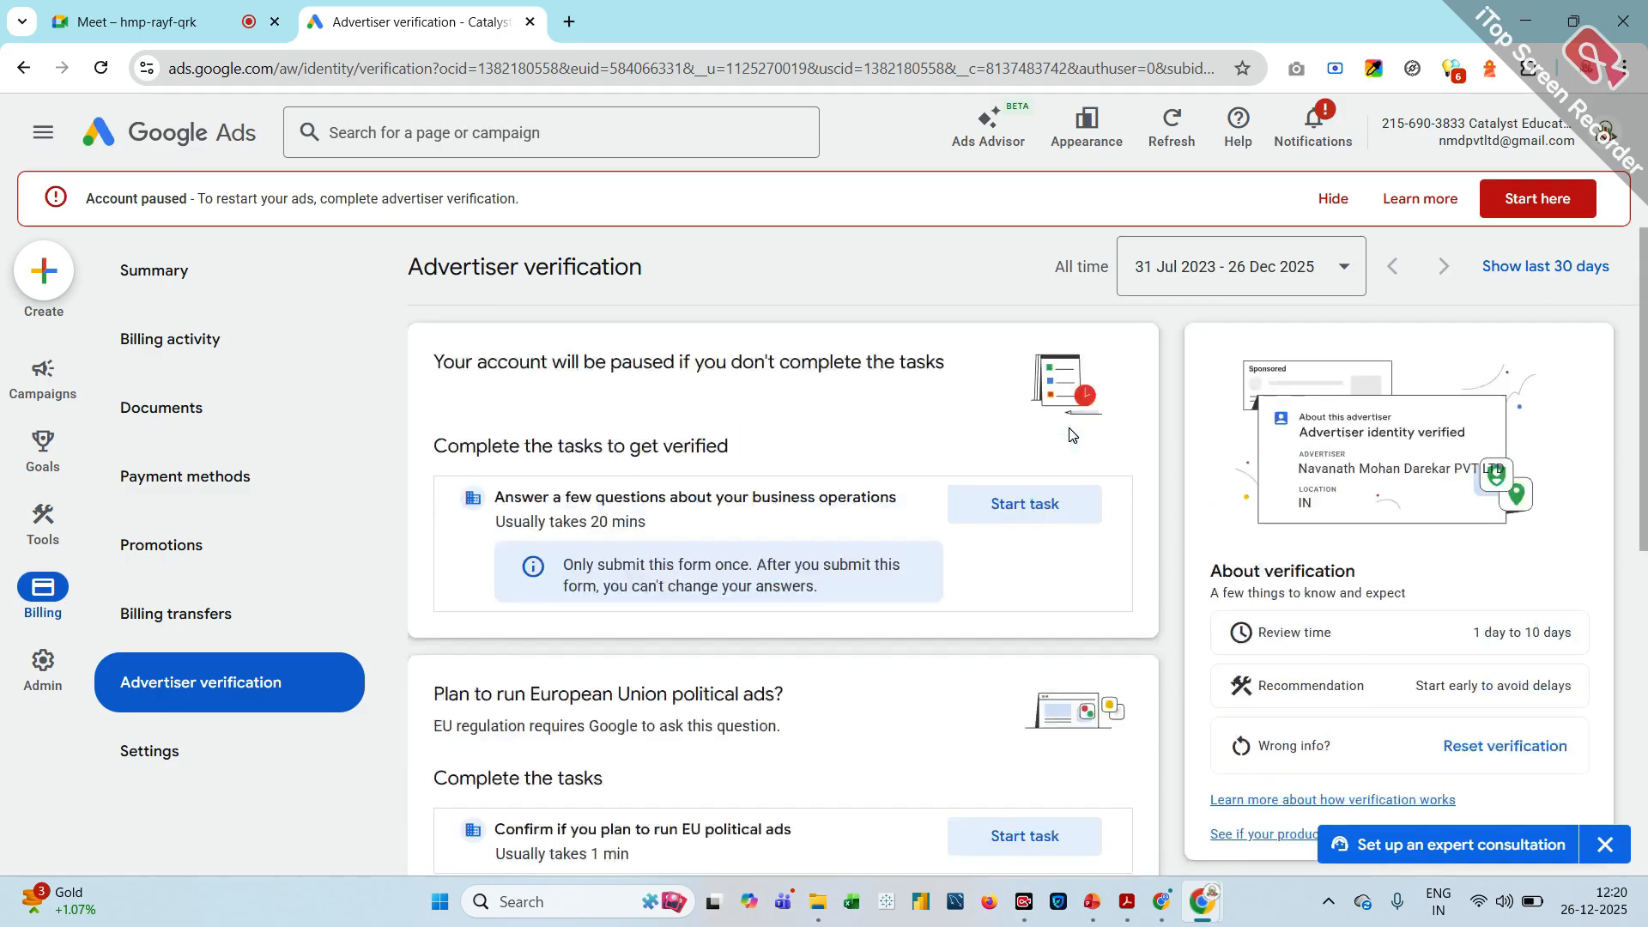
click(1018, 520)
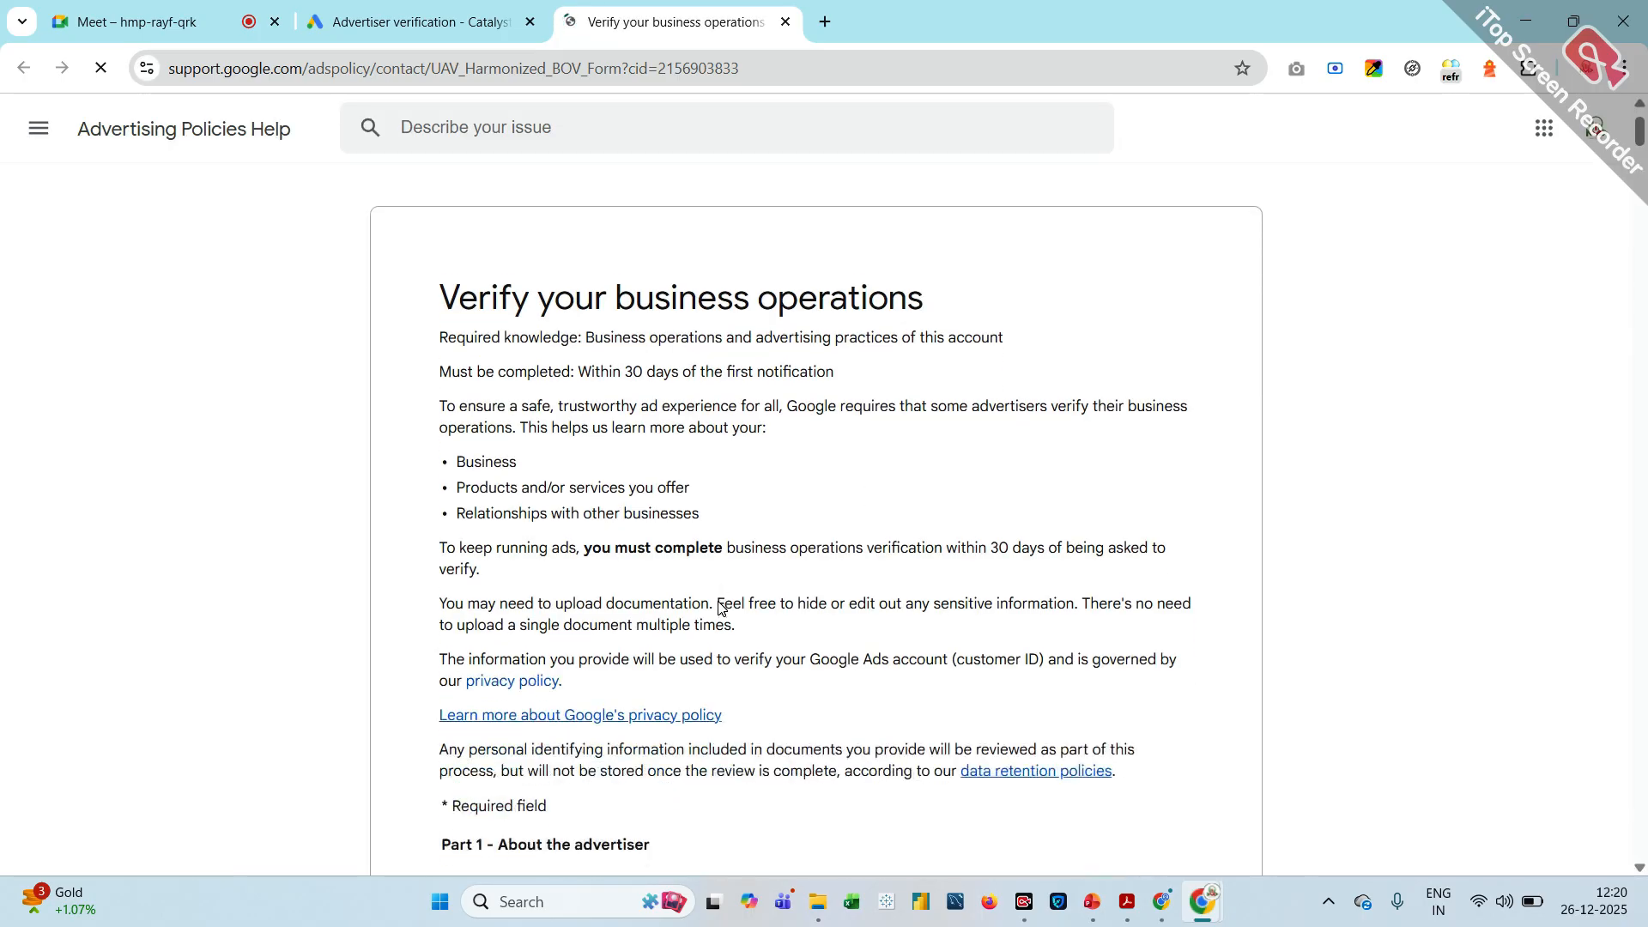
Check the prefilled customer ID in Part 1 of the business operations form and go to the associated website field
scroll(720, 607, down, 3)
scroll(719, 608, down, 3)
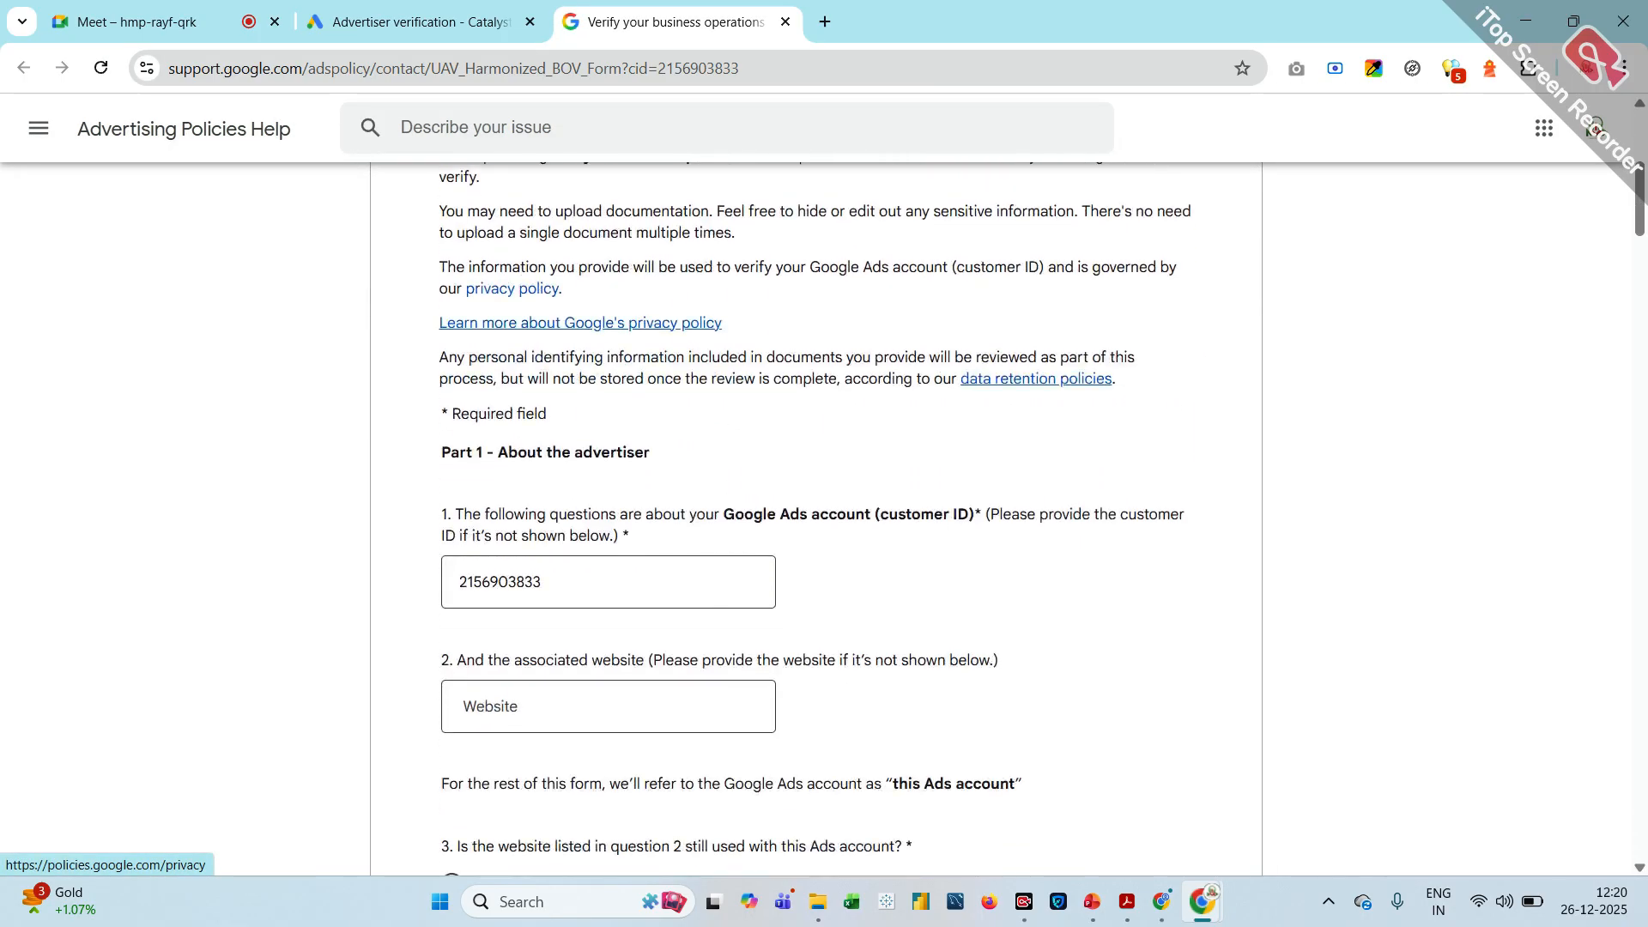
click(714, 595)
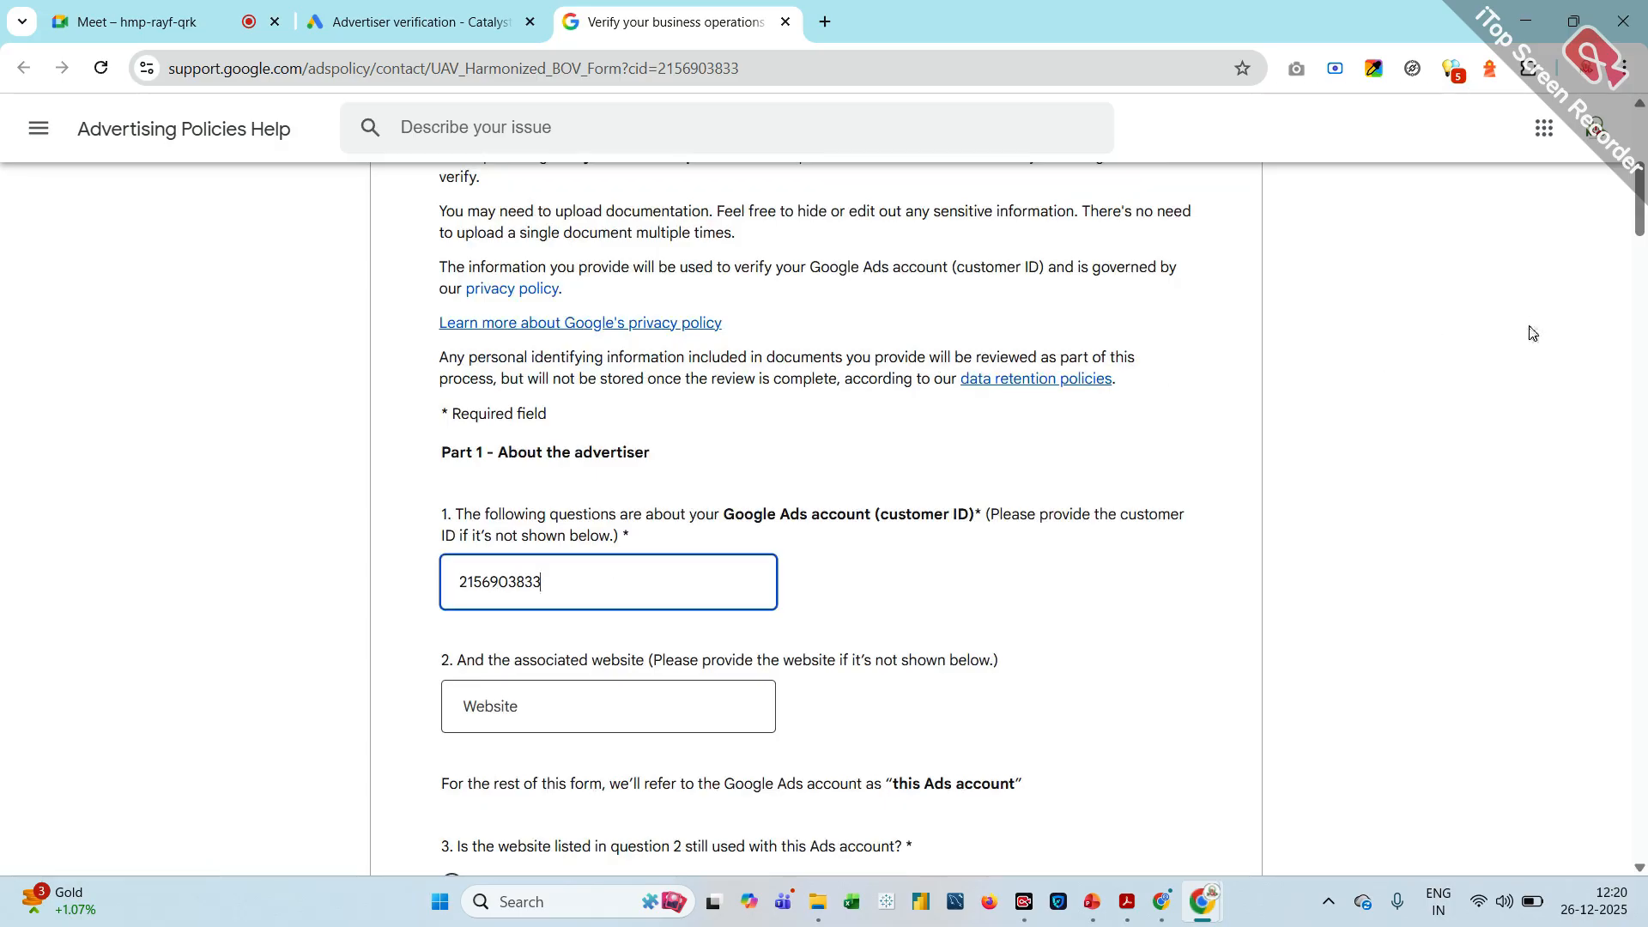
scroll(1533, 333, down, 2)
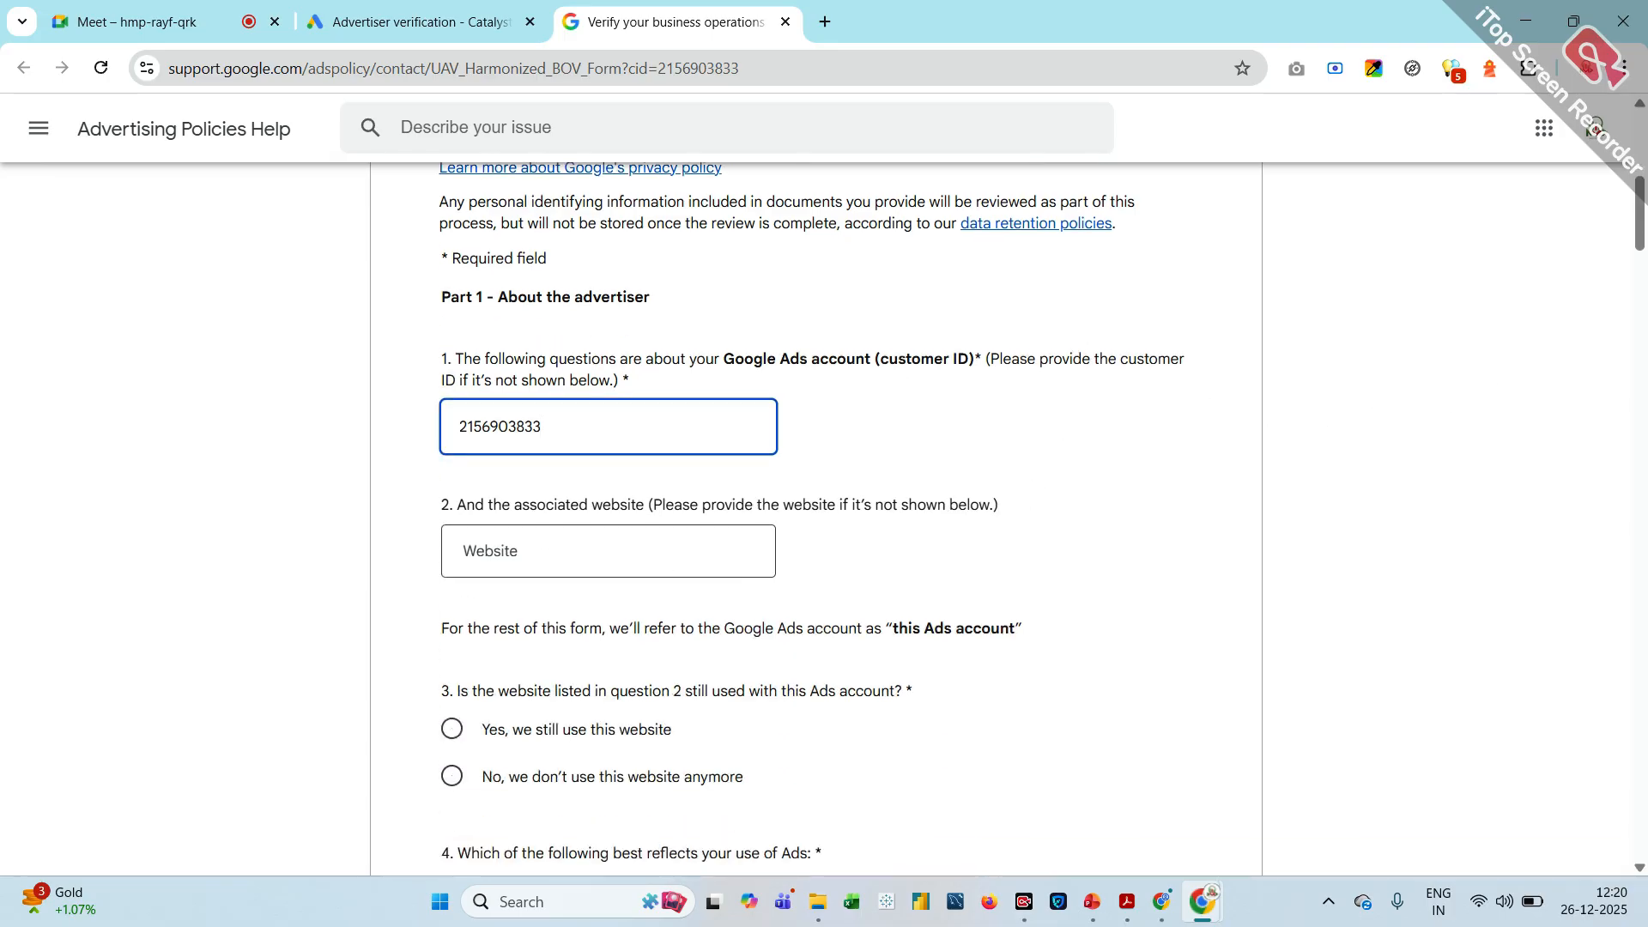
key(Tab)
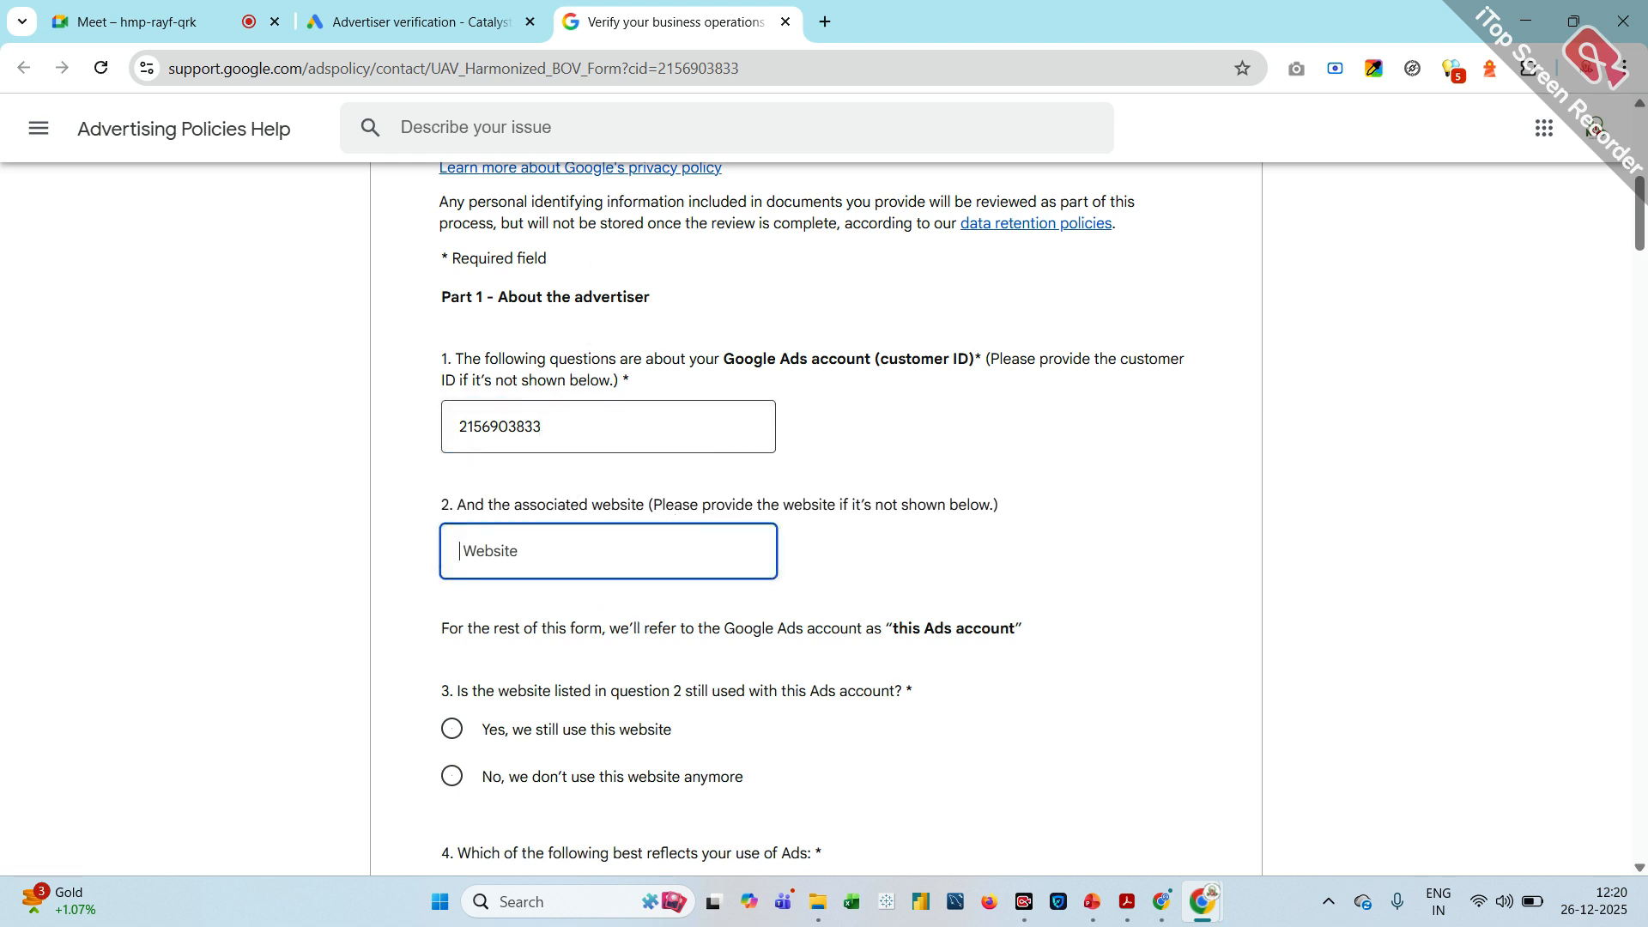
Search Google for "catalyst education" in a new browser tab
click(826, 21)
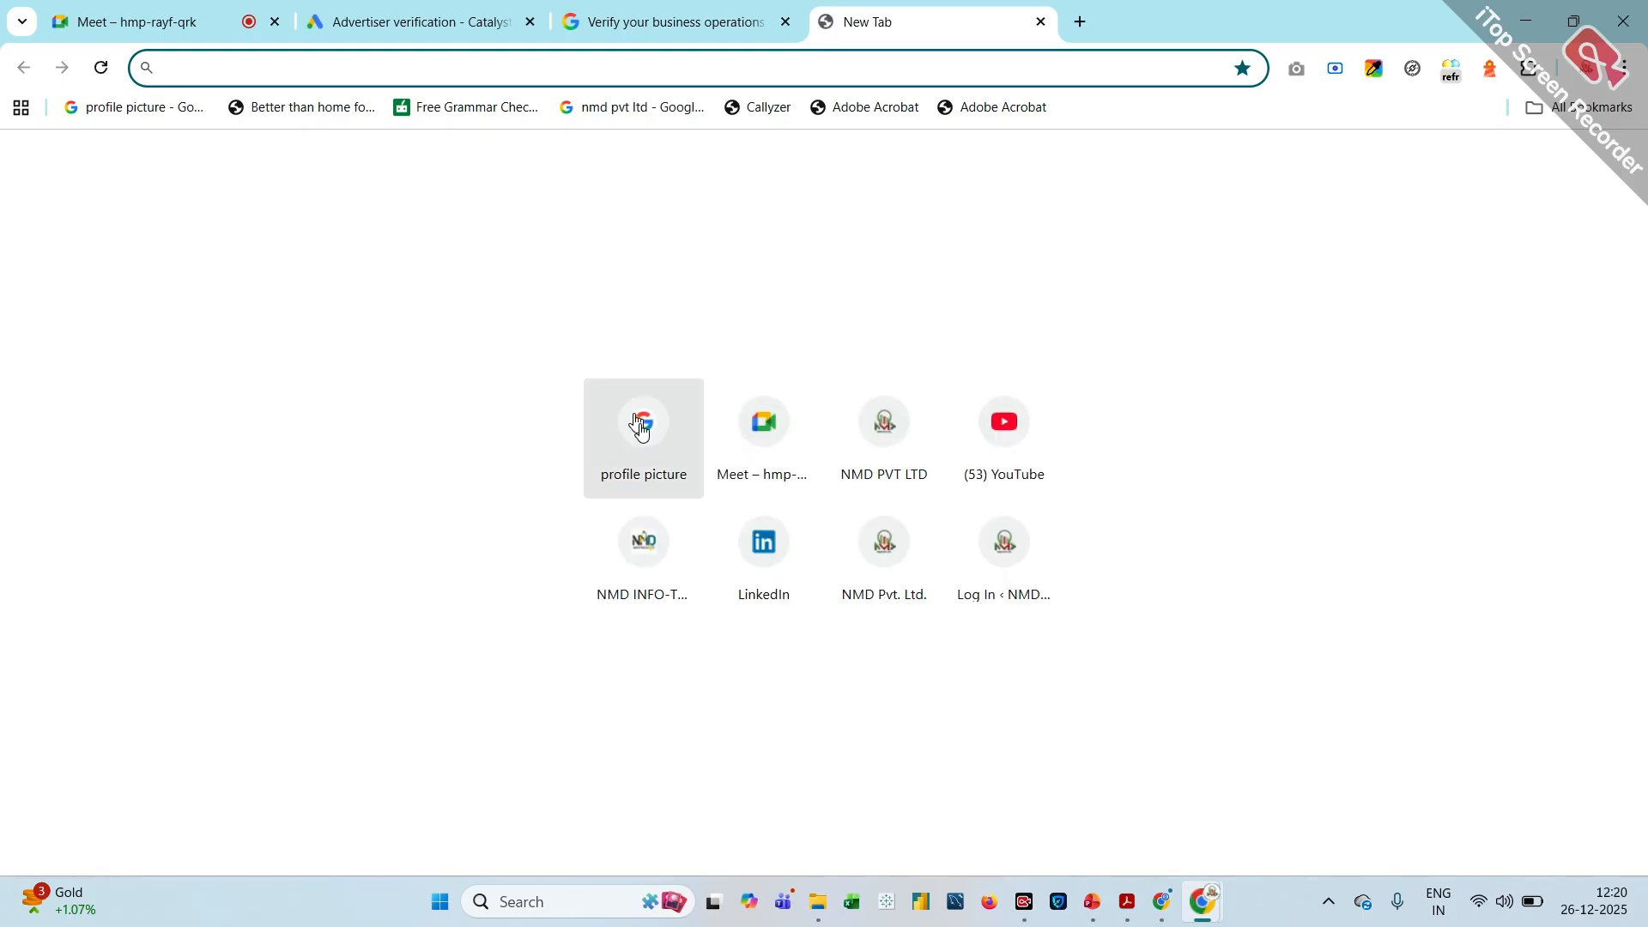
click(653, 459)
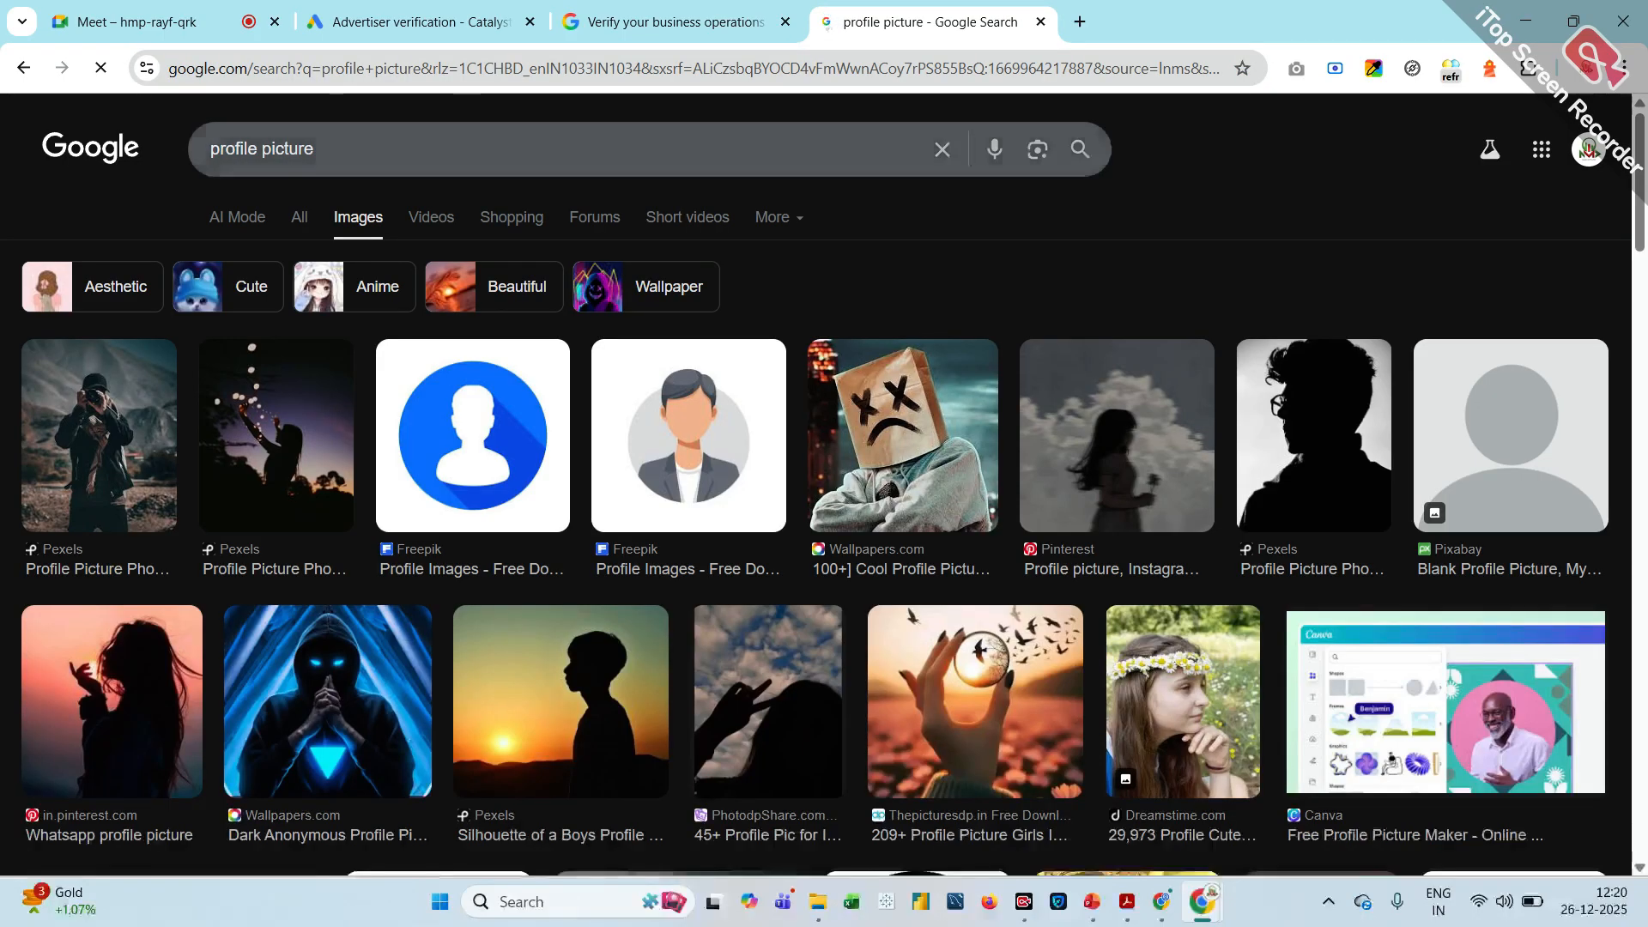
drag(331, 149, 202, 150)
text(ca)
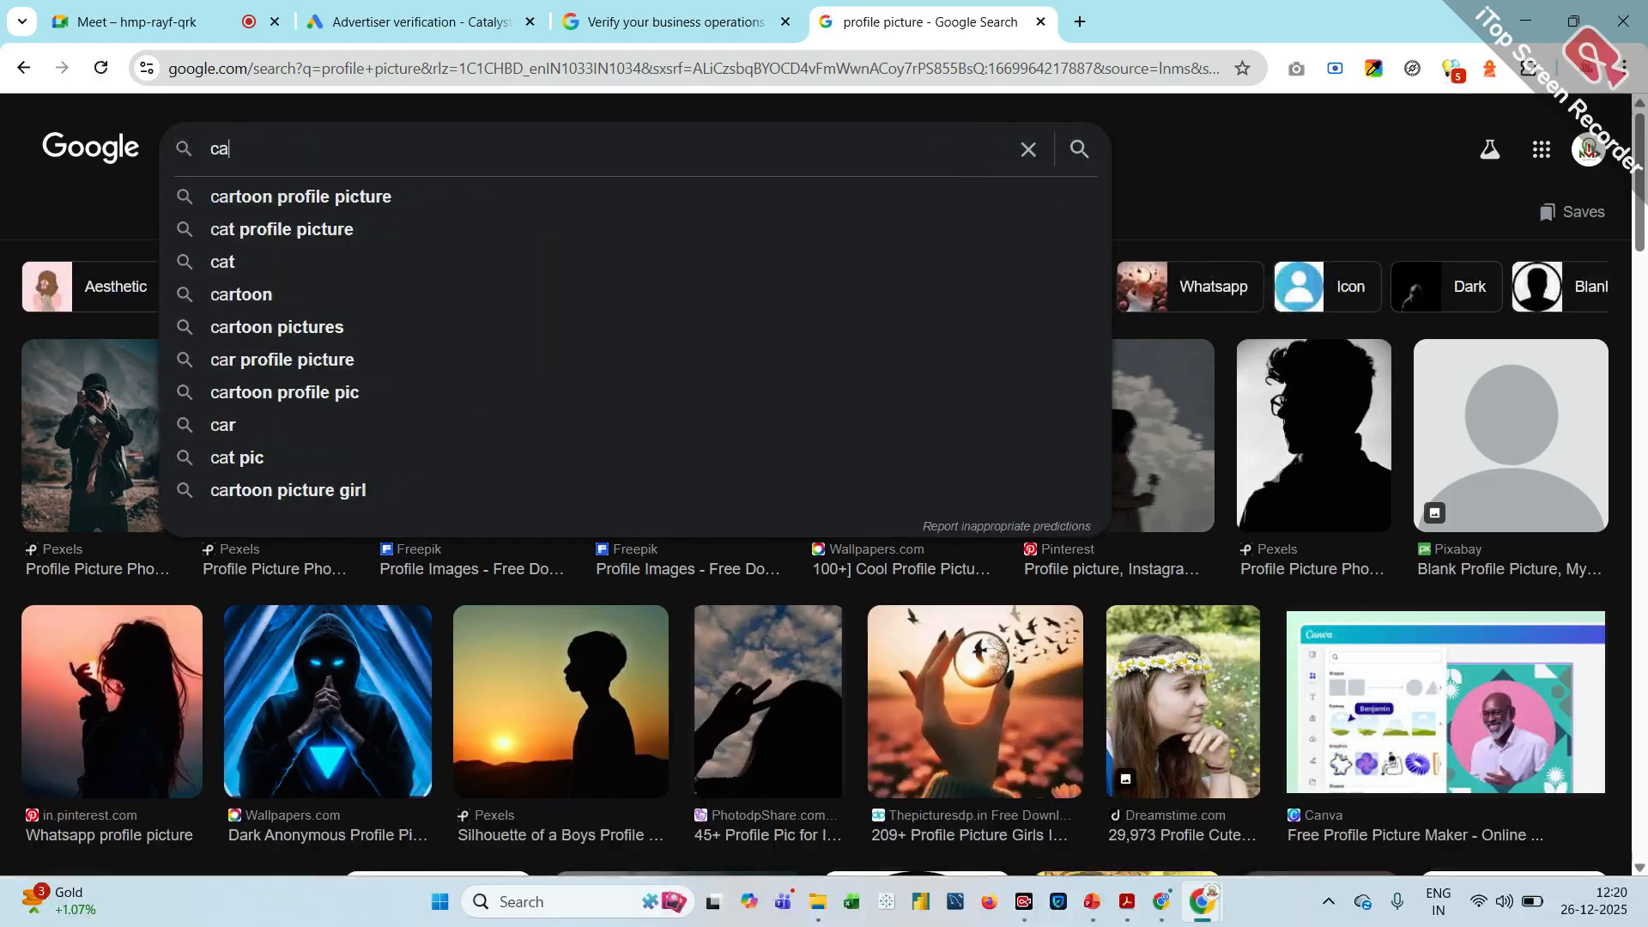
text(talyst )
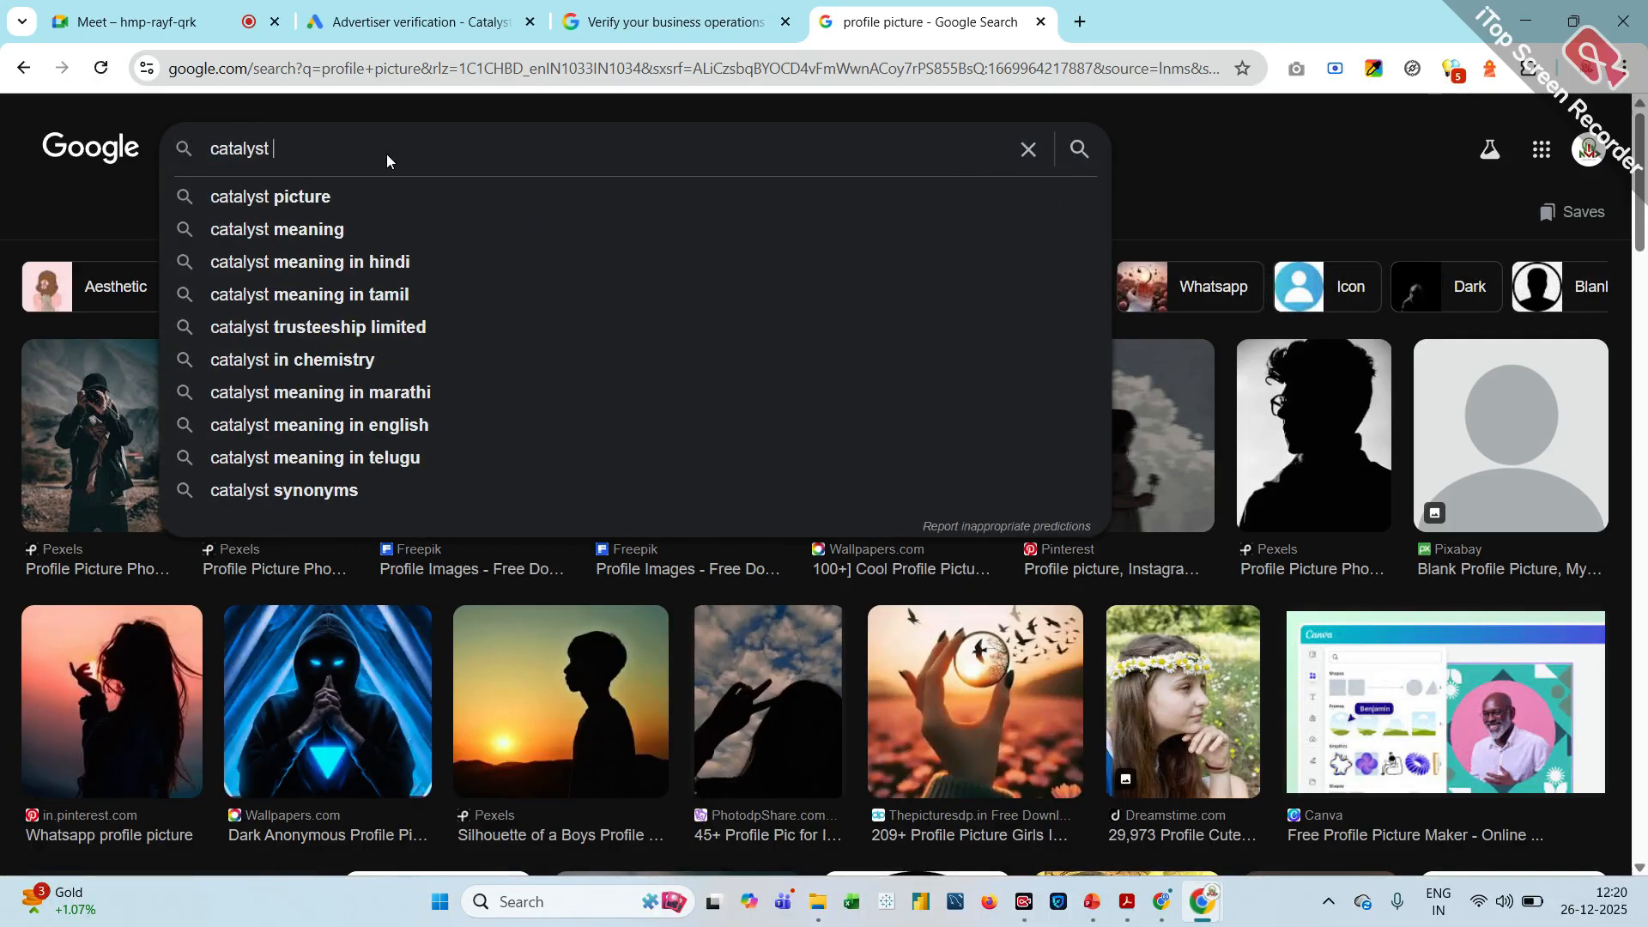
text(edu)
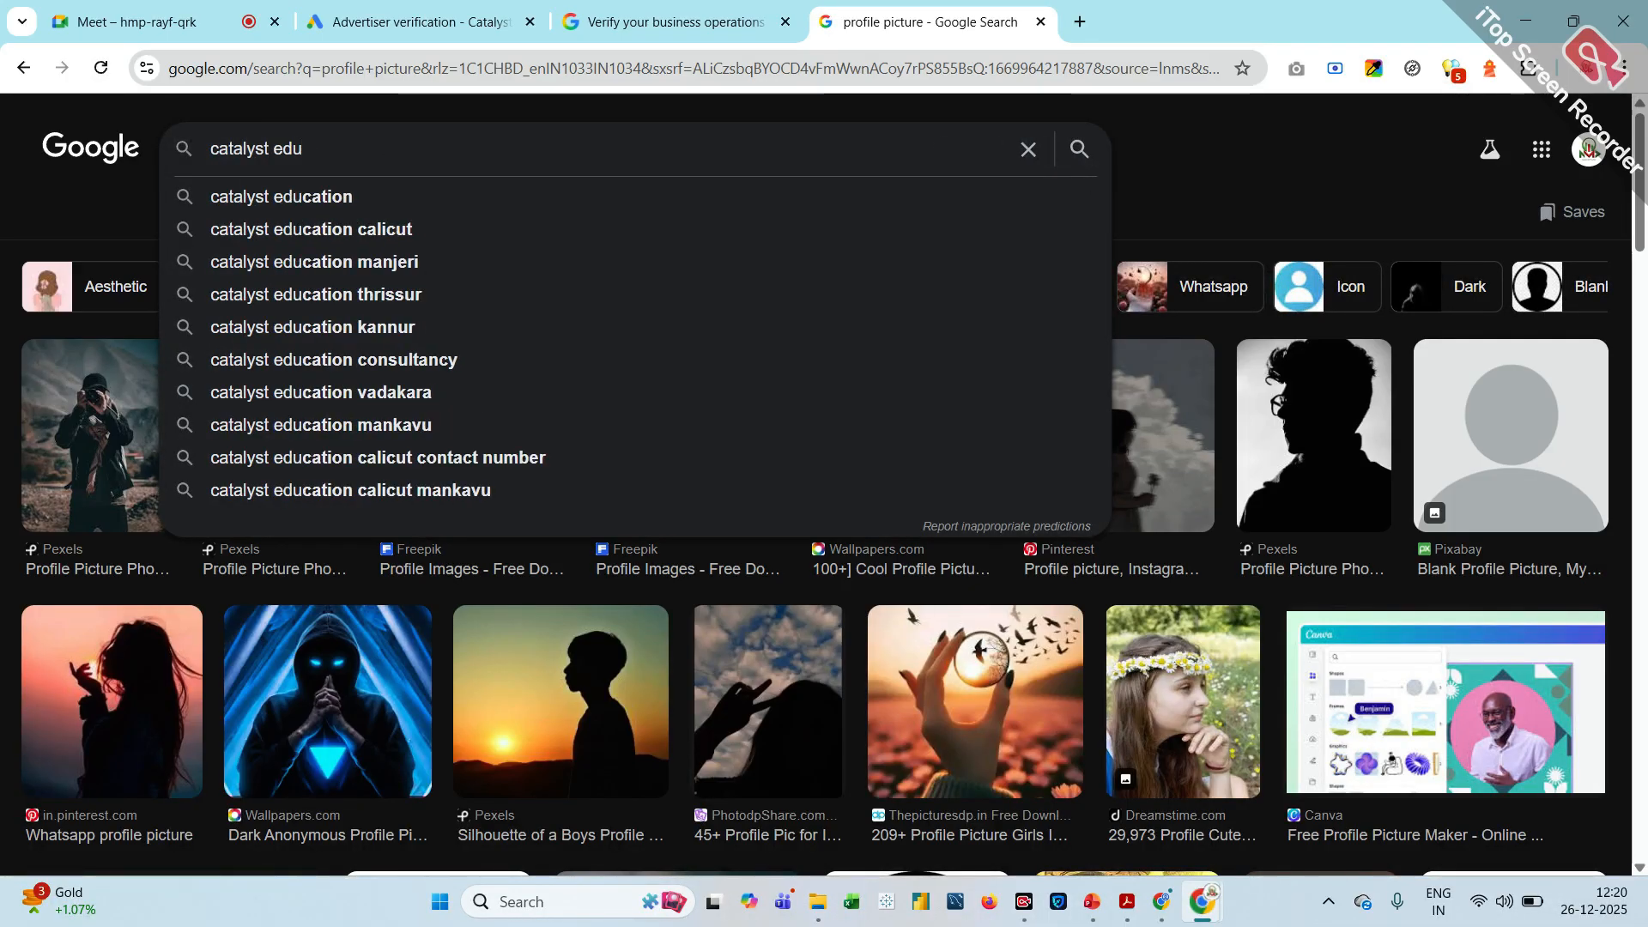
click(373, 199)
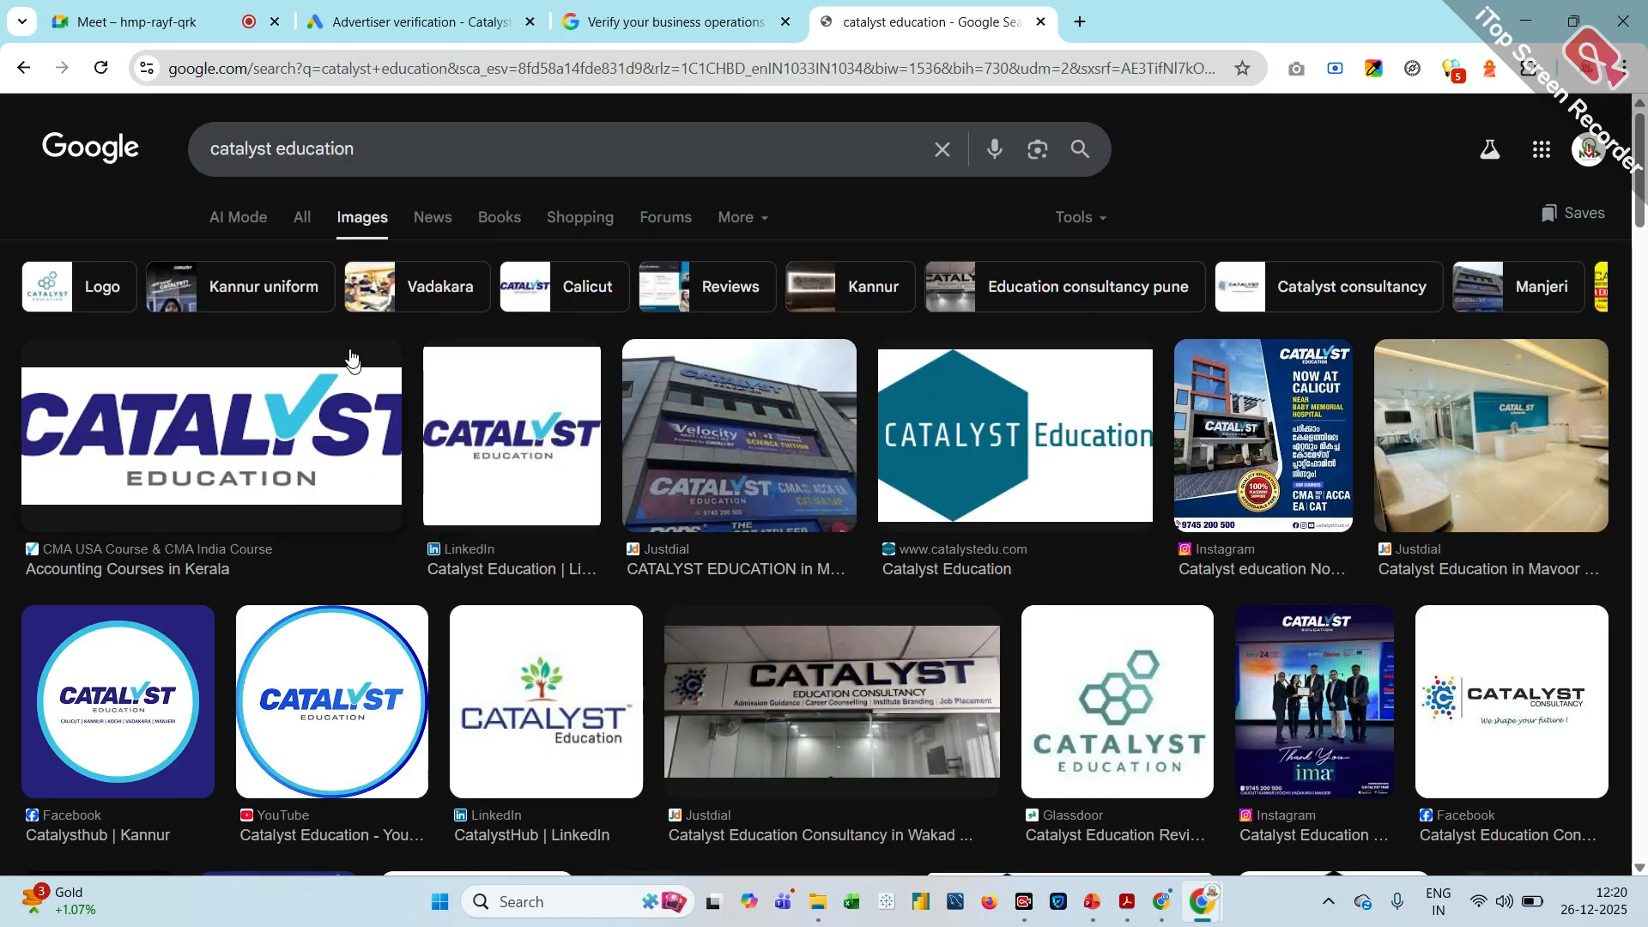
Show all web results for the search, open the catalysteducation.in website and copy its address
click(302, 218)
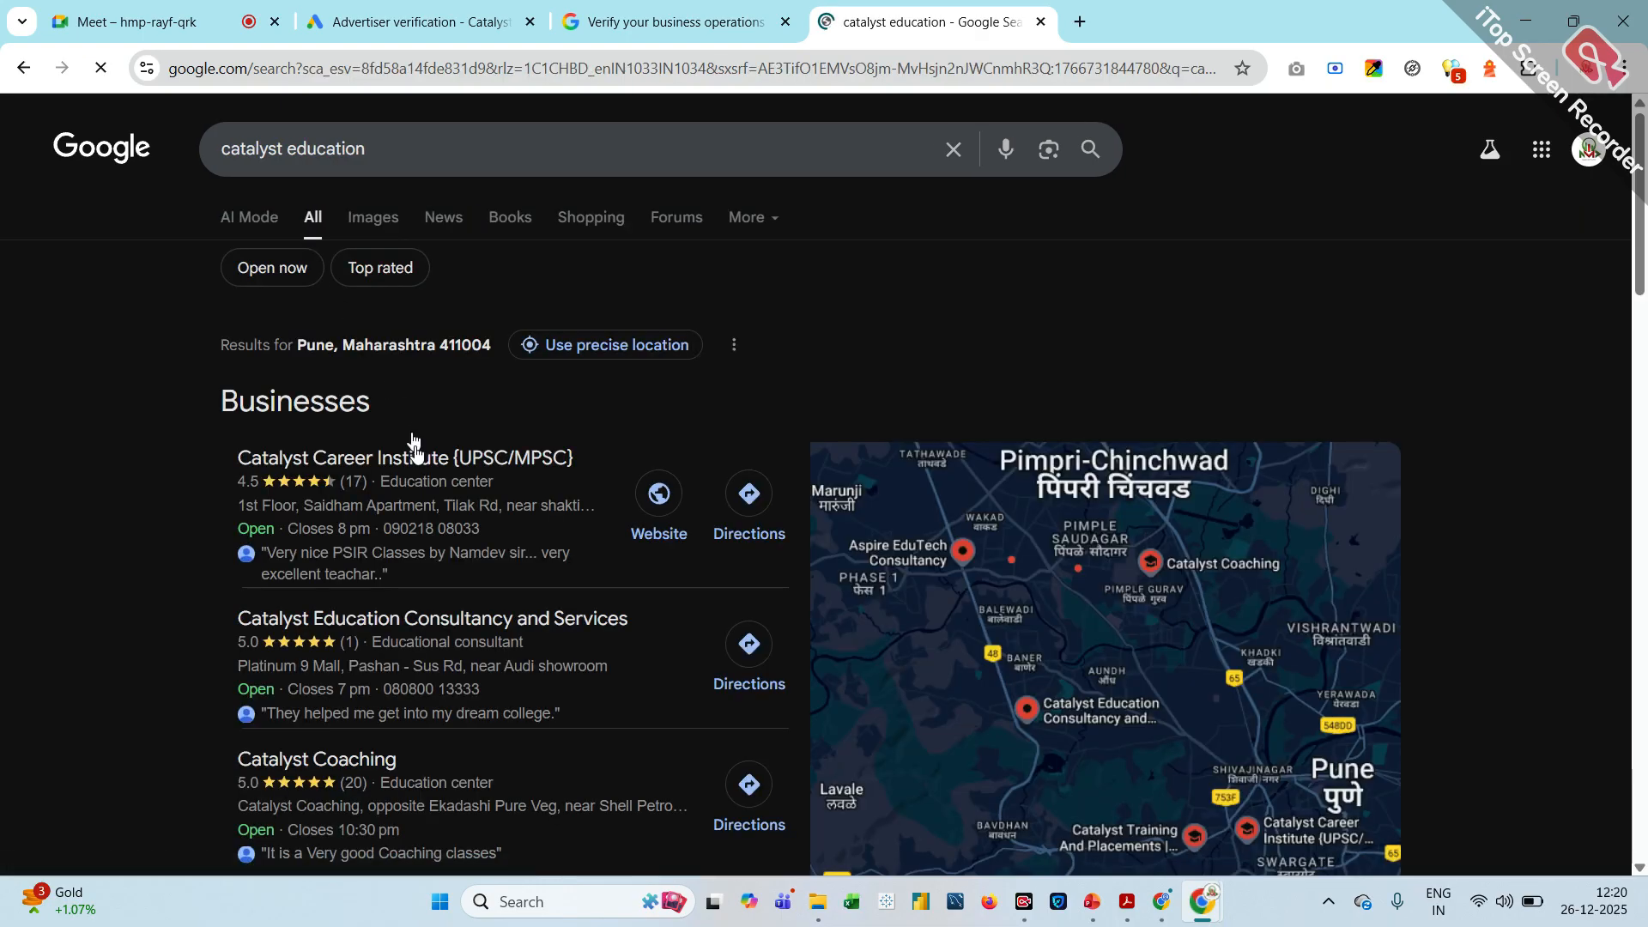
scroll(372, 540, down, 5)
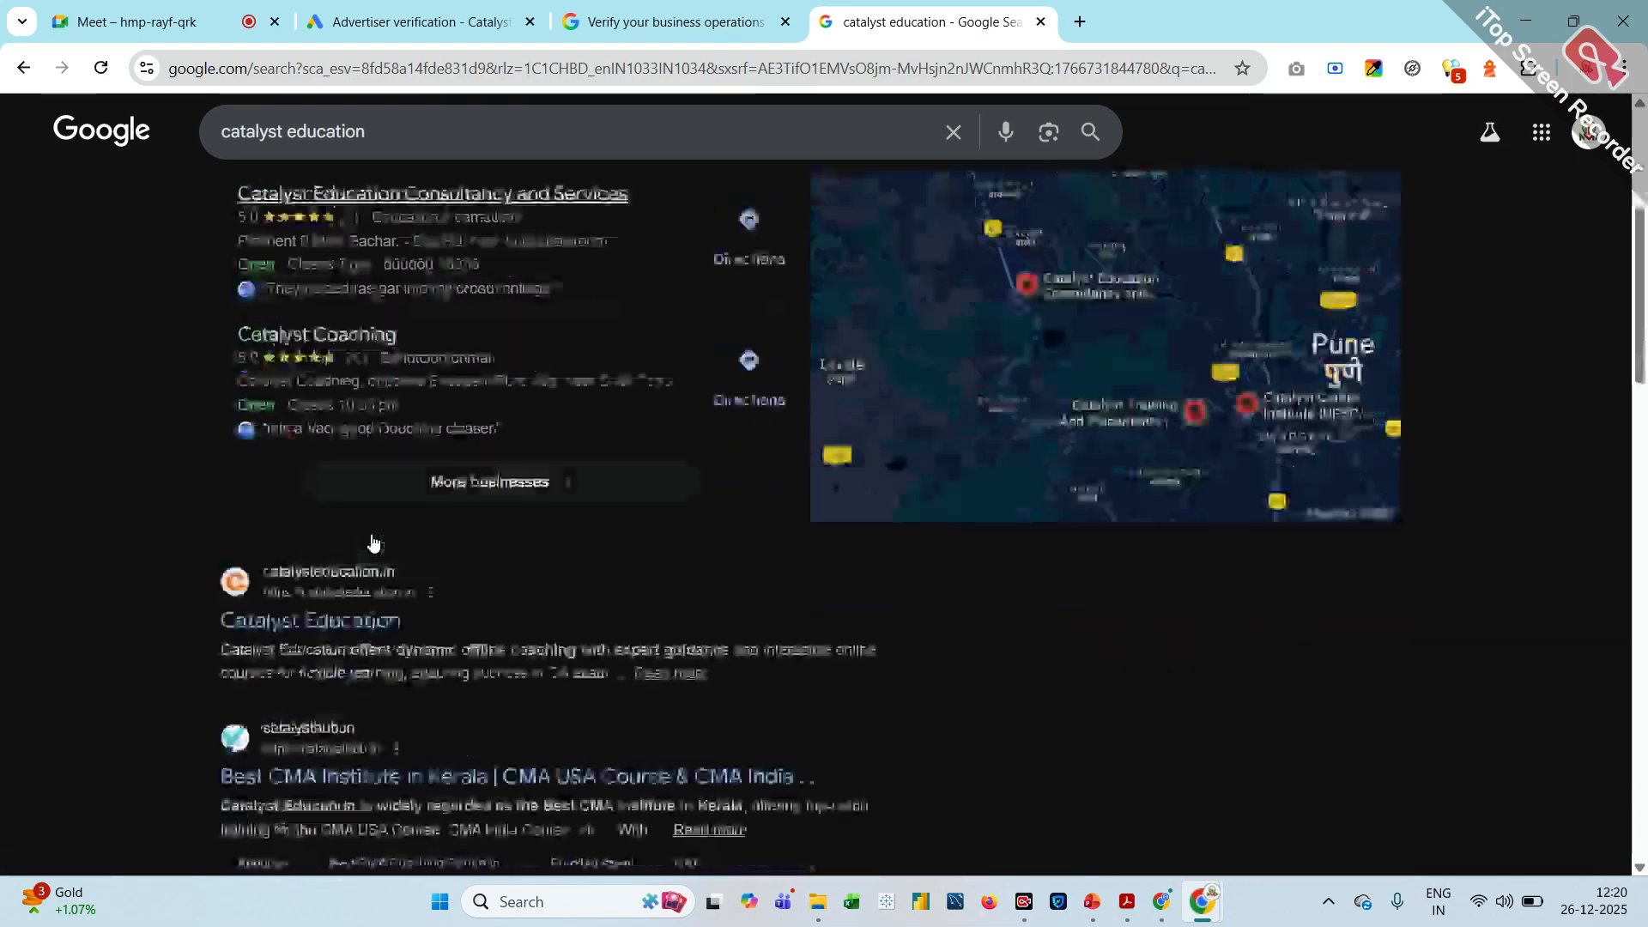
scroll(372, 541, down, 4)
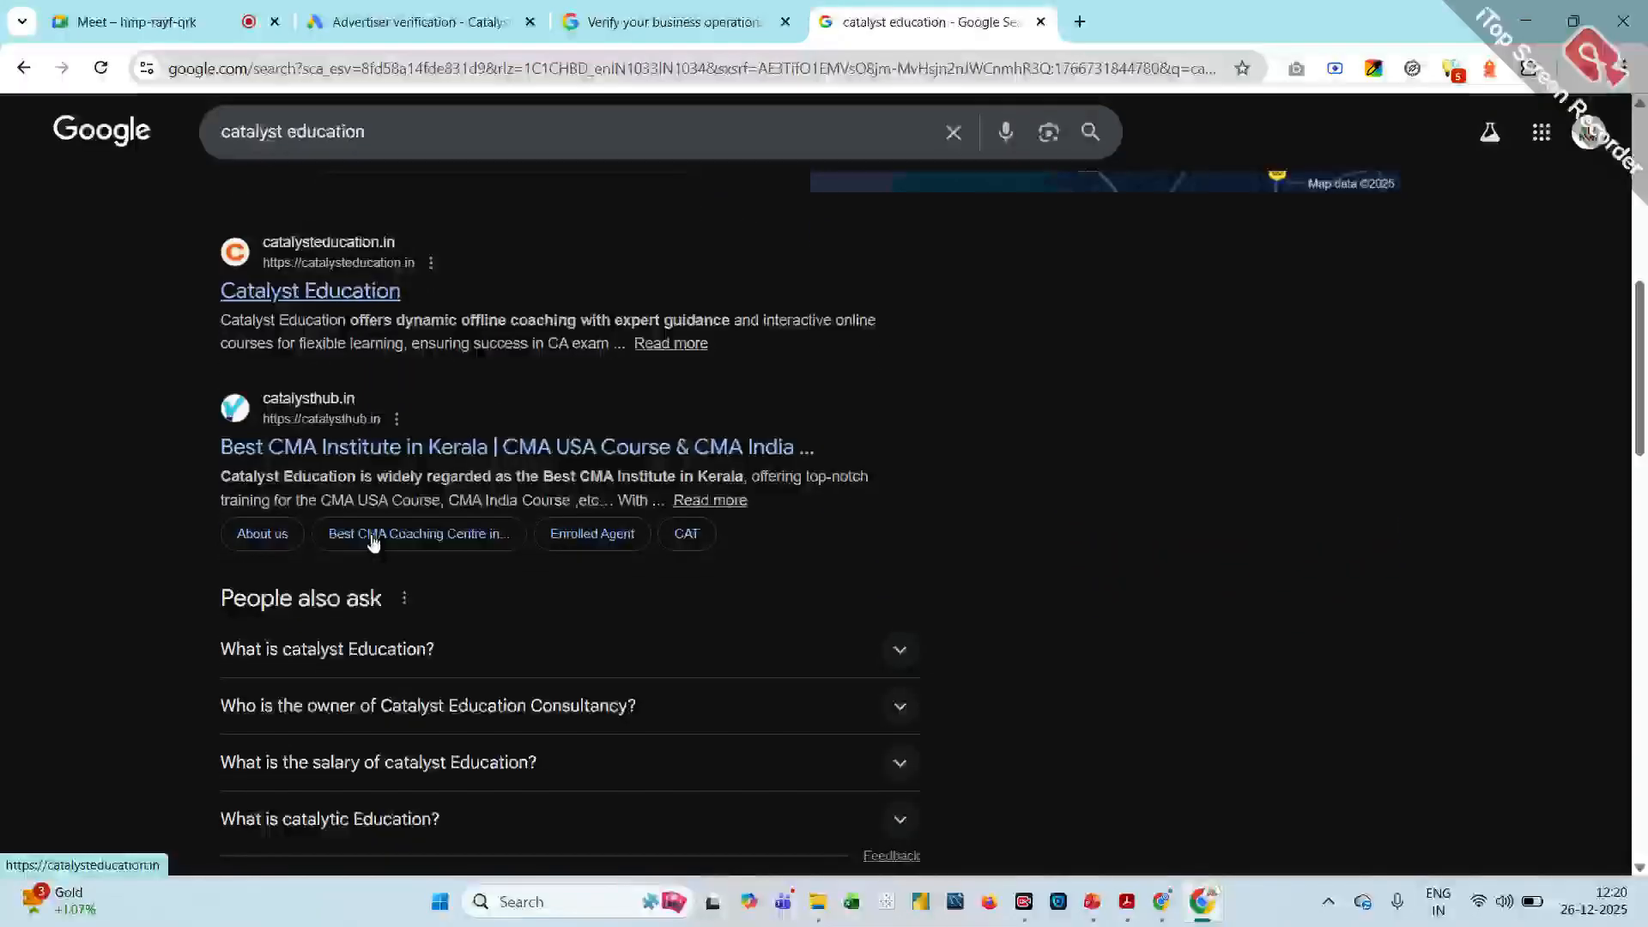
click(301, 292)
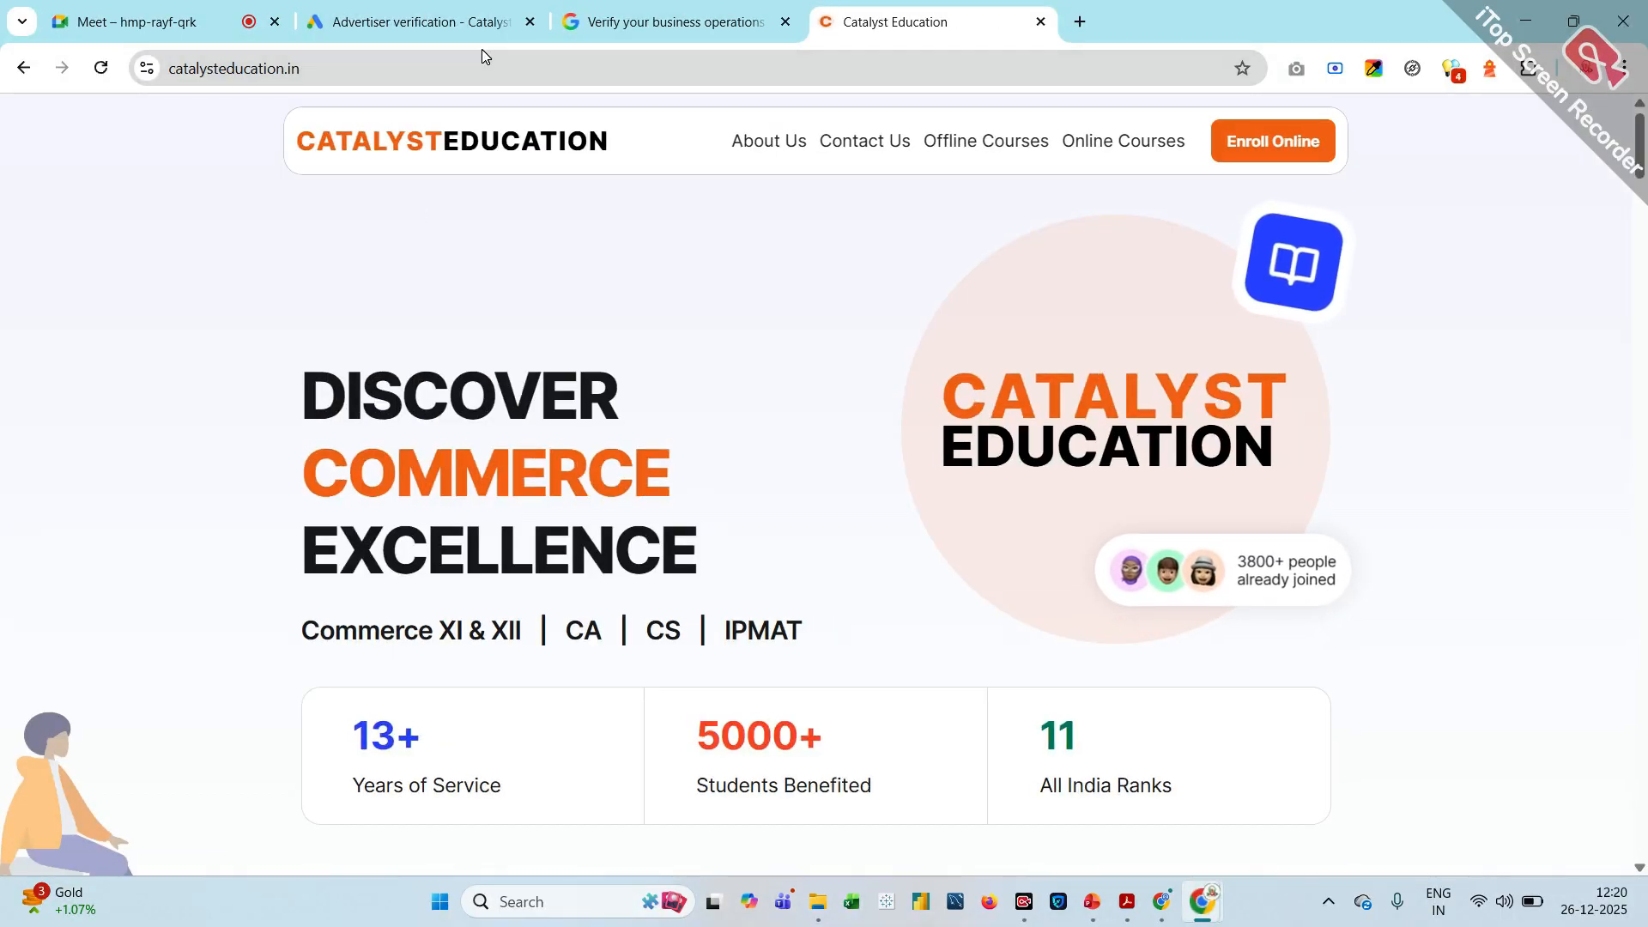
click(407, 62)
key(ctrl+c)
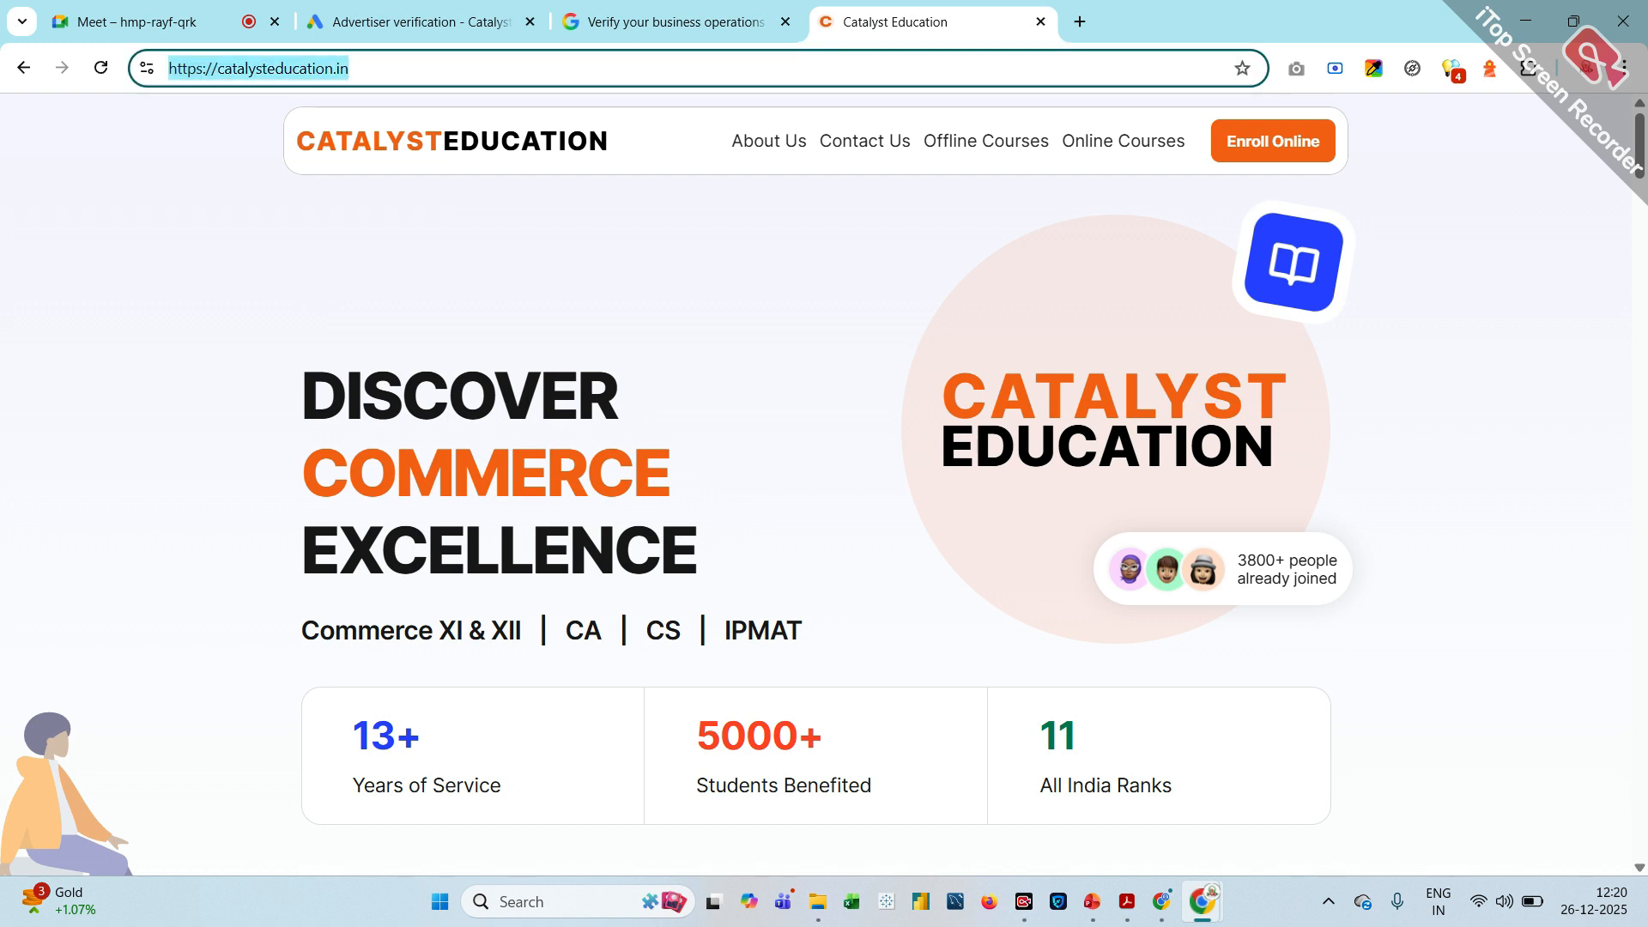
click(407, 64)
key(BackSpace)
key(BackSpace)
key(BackSpace)
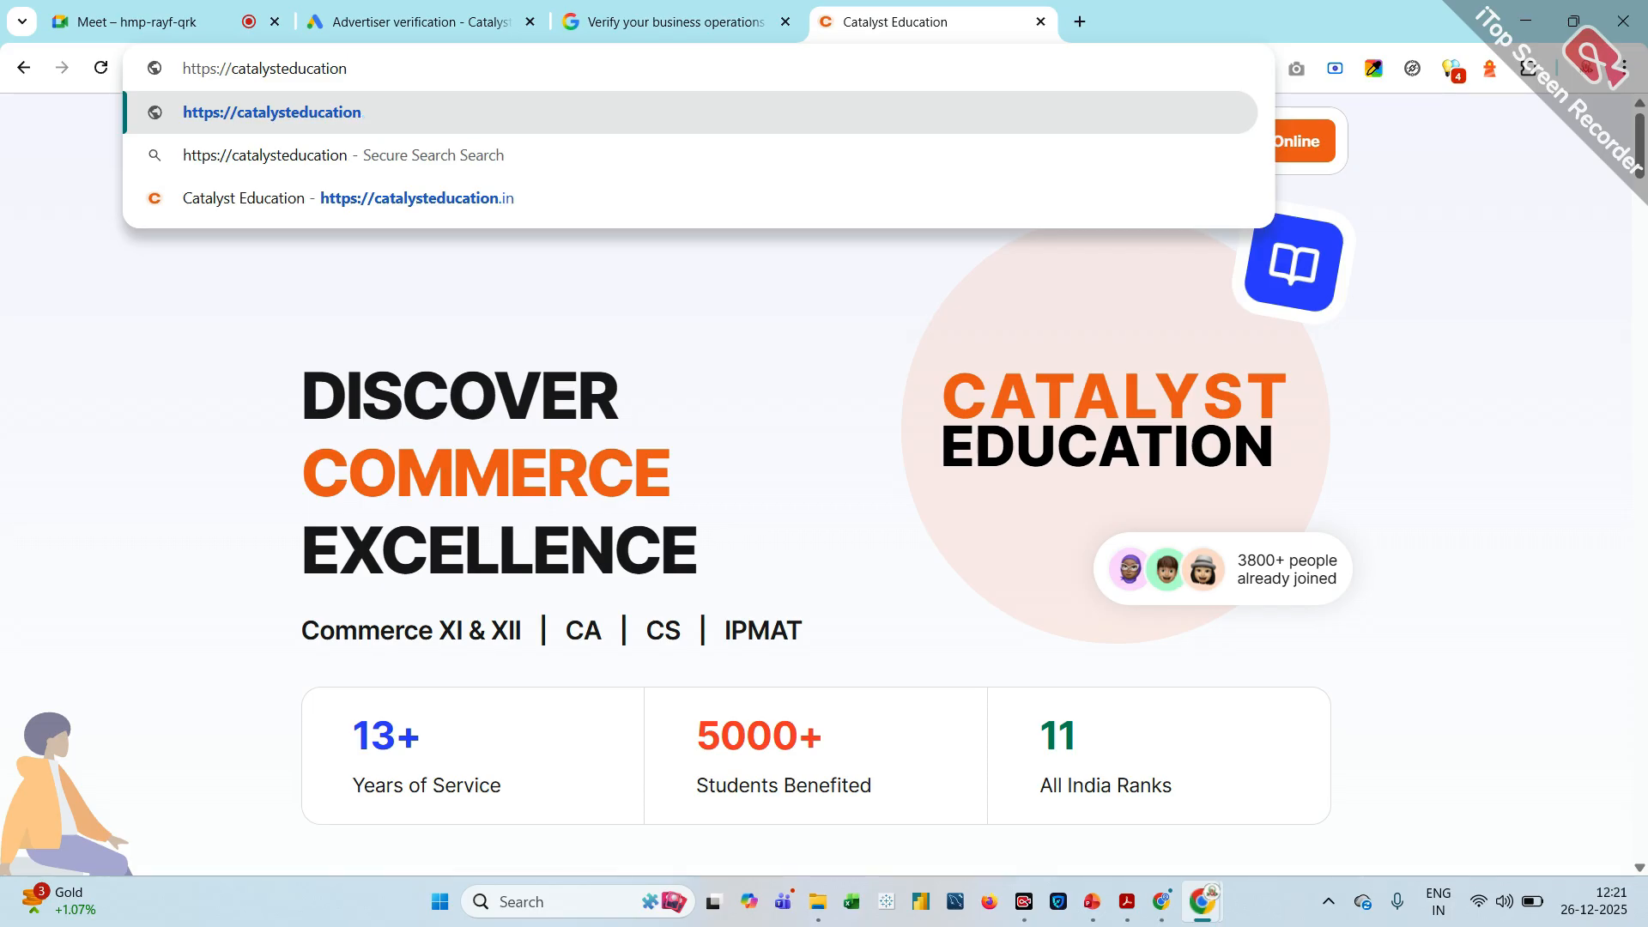
text(cons)
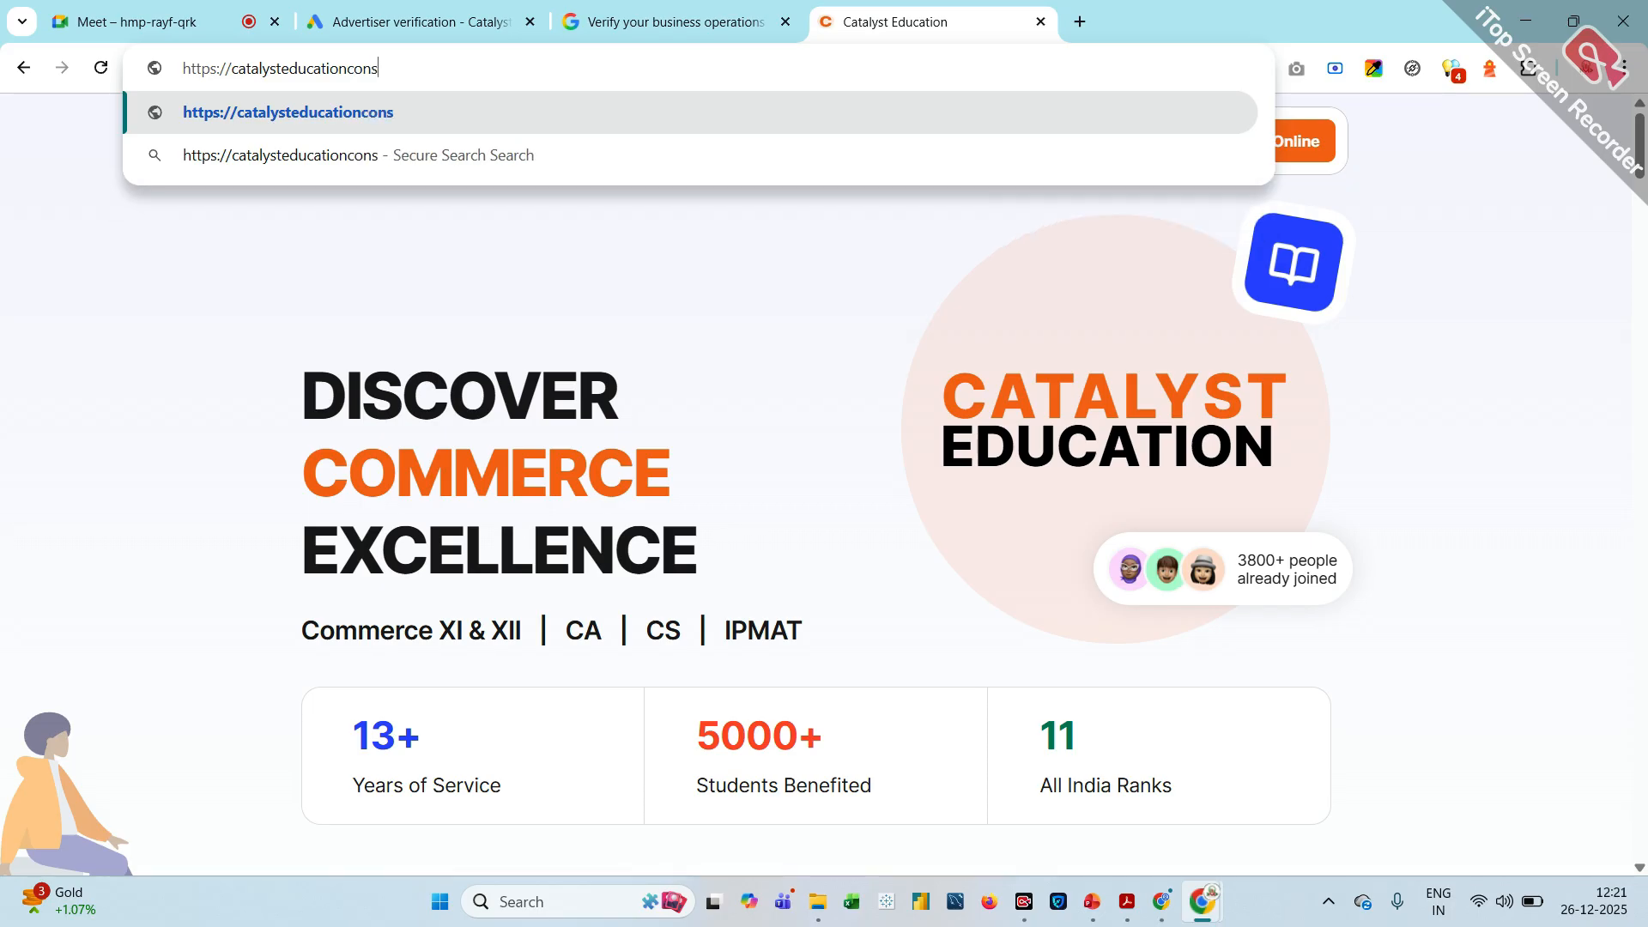
text(ulting)
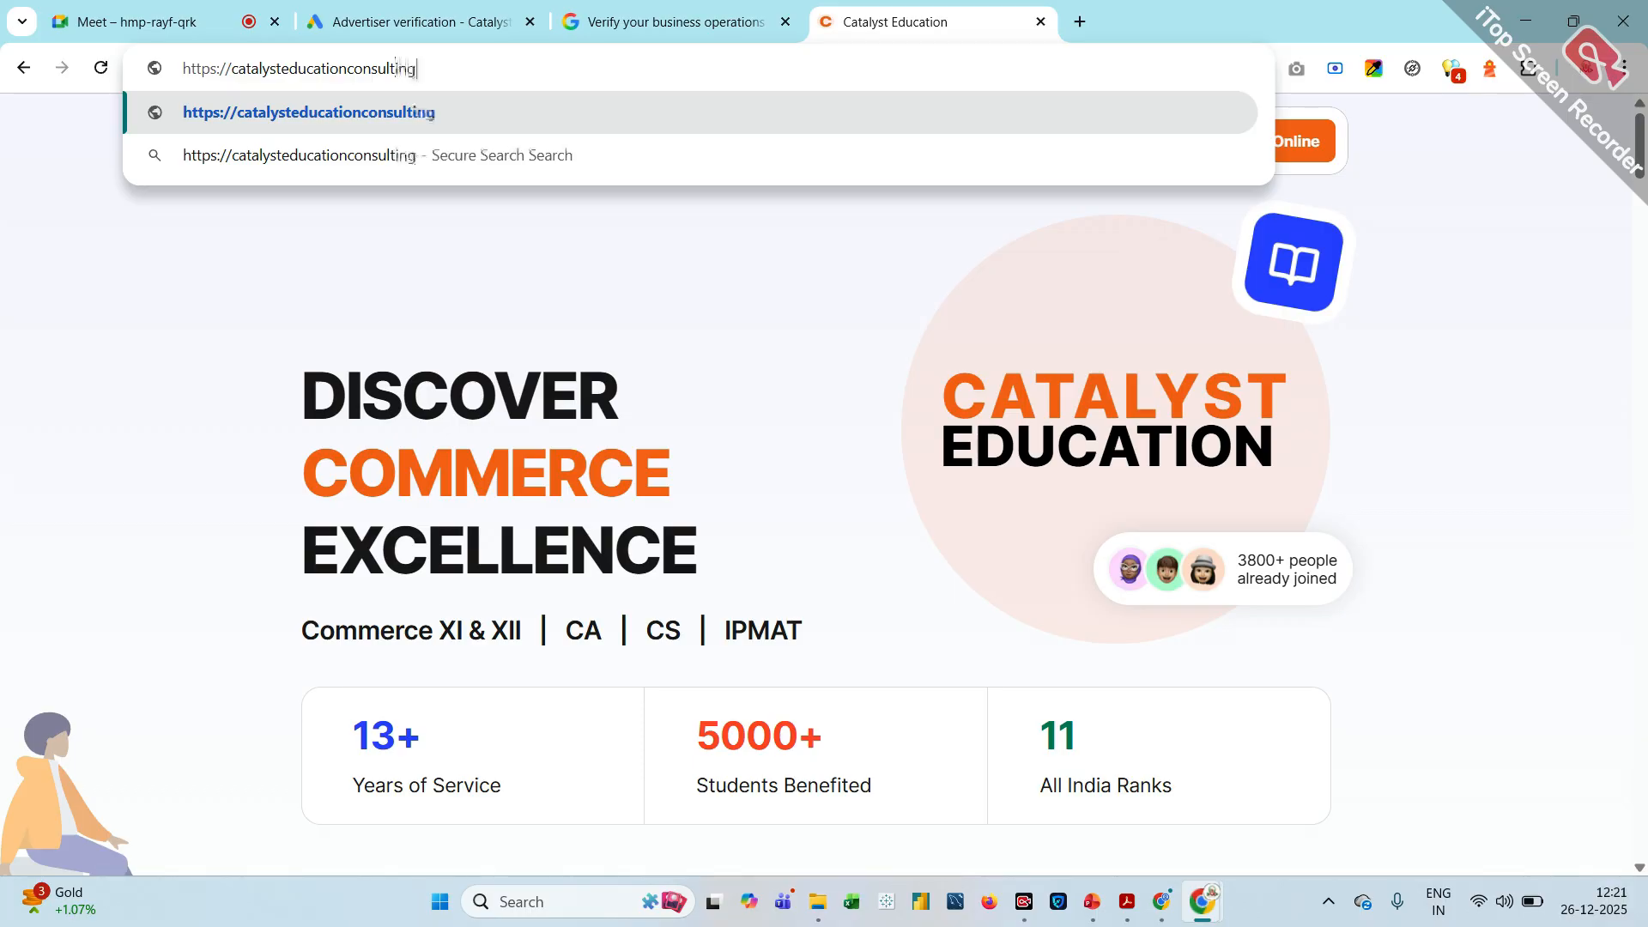
key(Return)
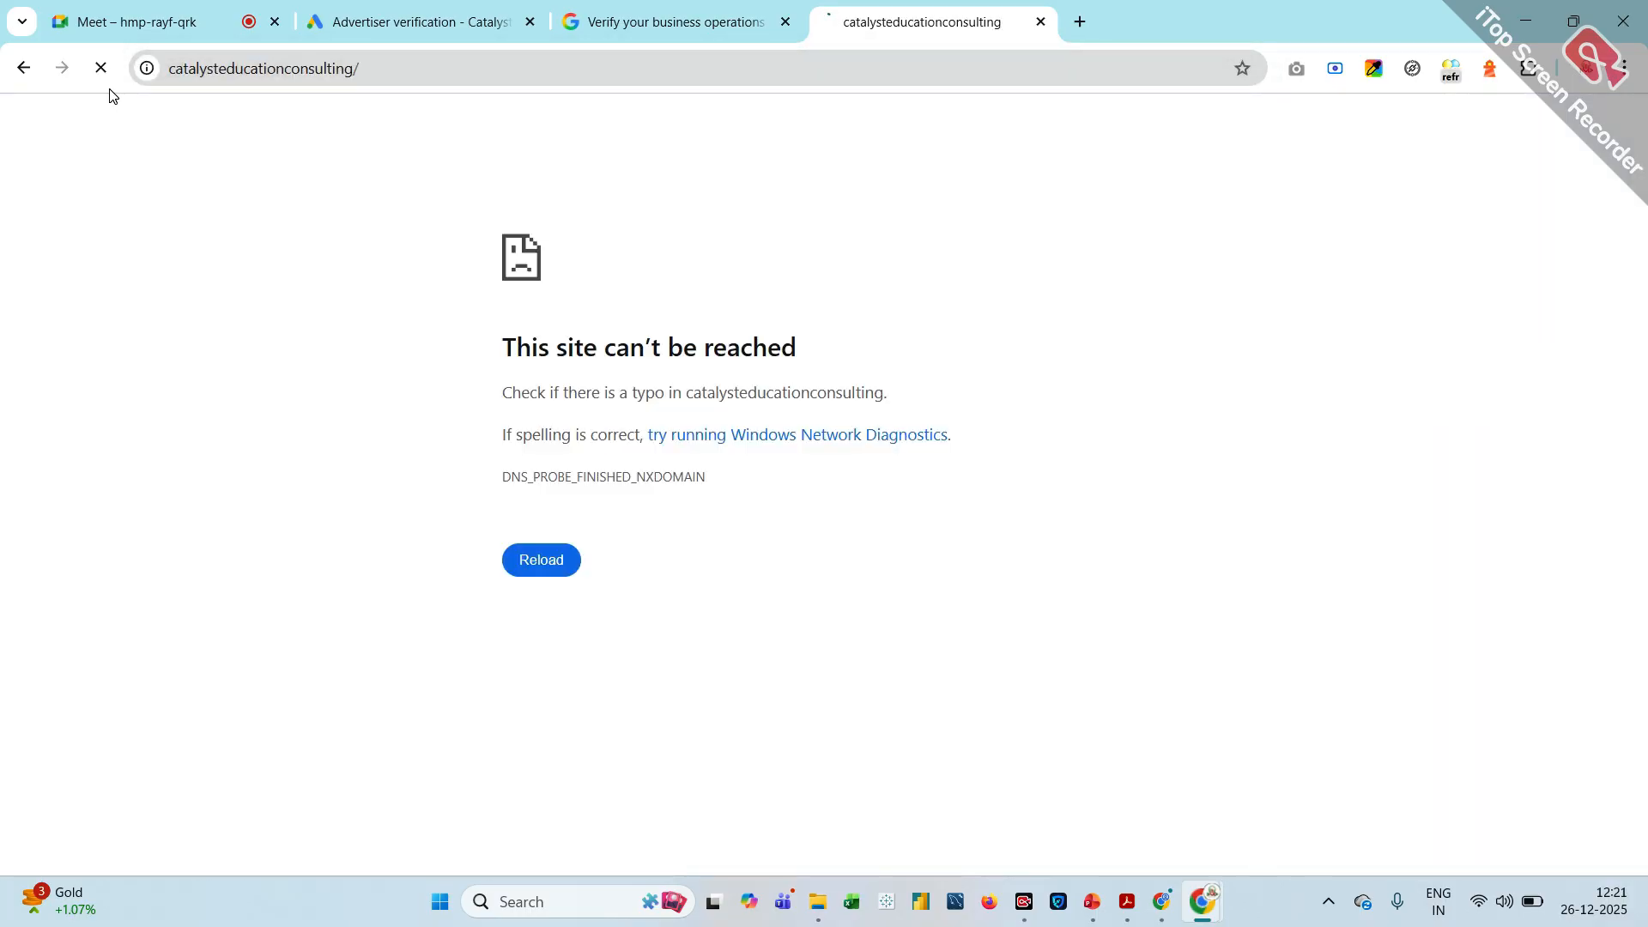
click(24, 69)
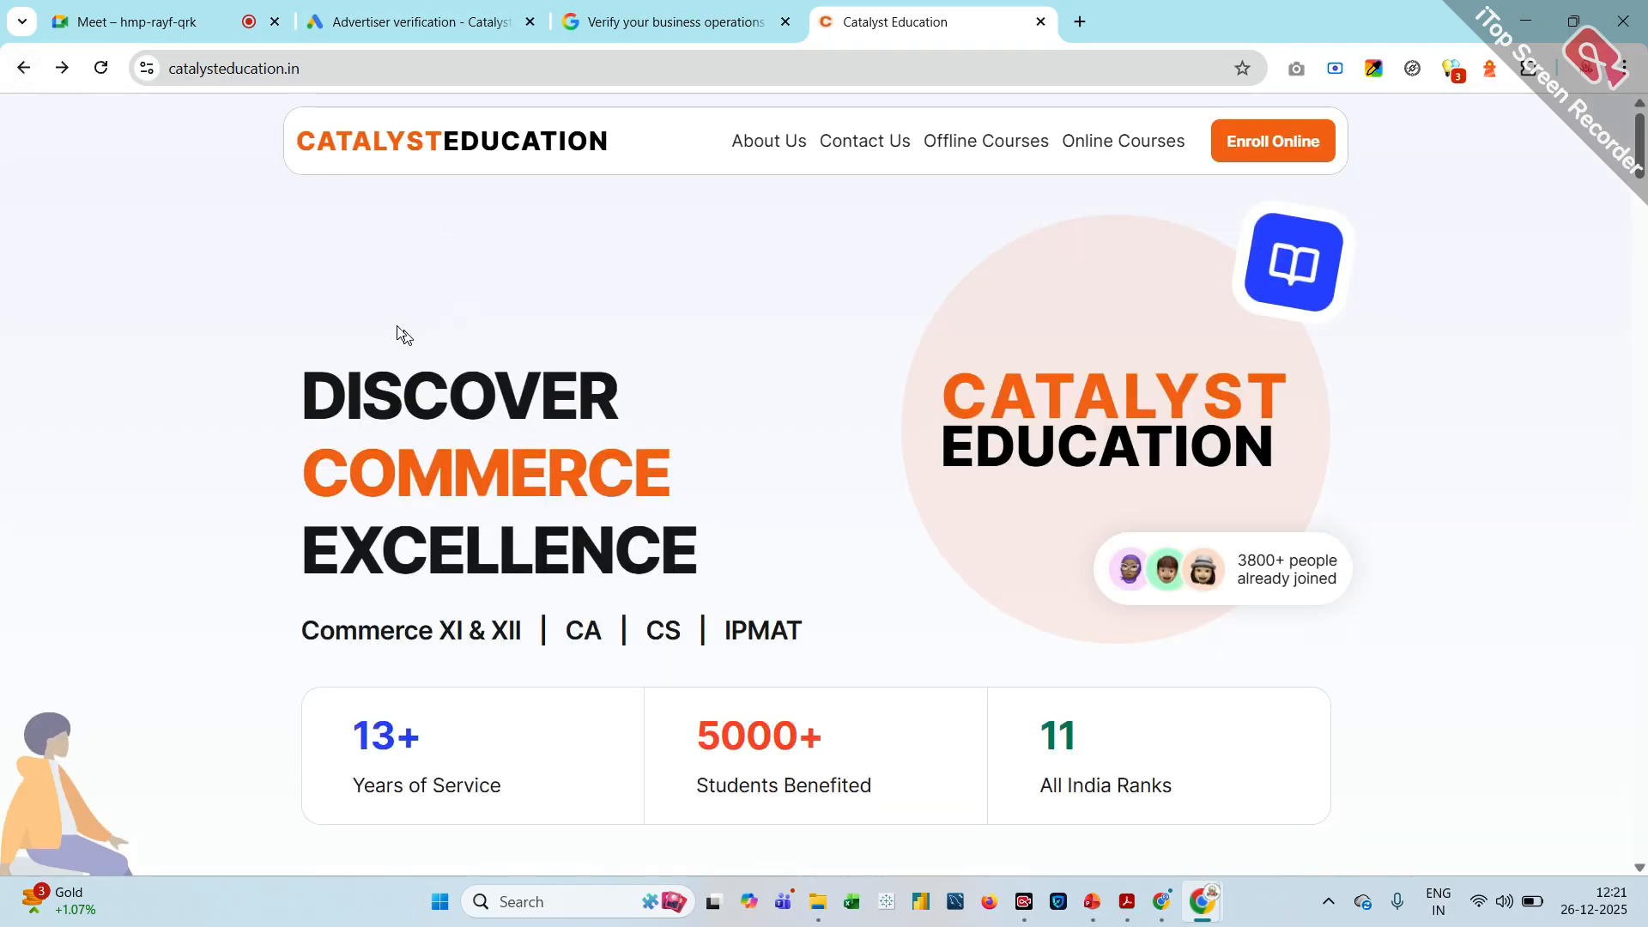
Review the pending tasks on the Advertiser verification page in Google Ads
click(324, 12)
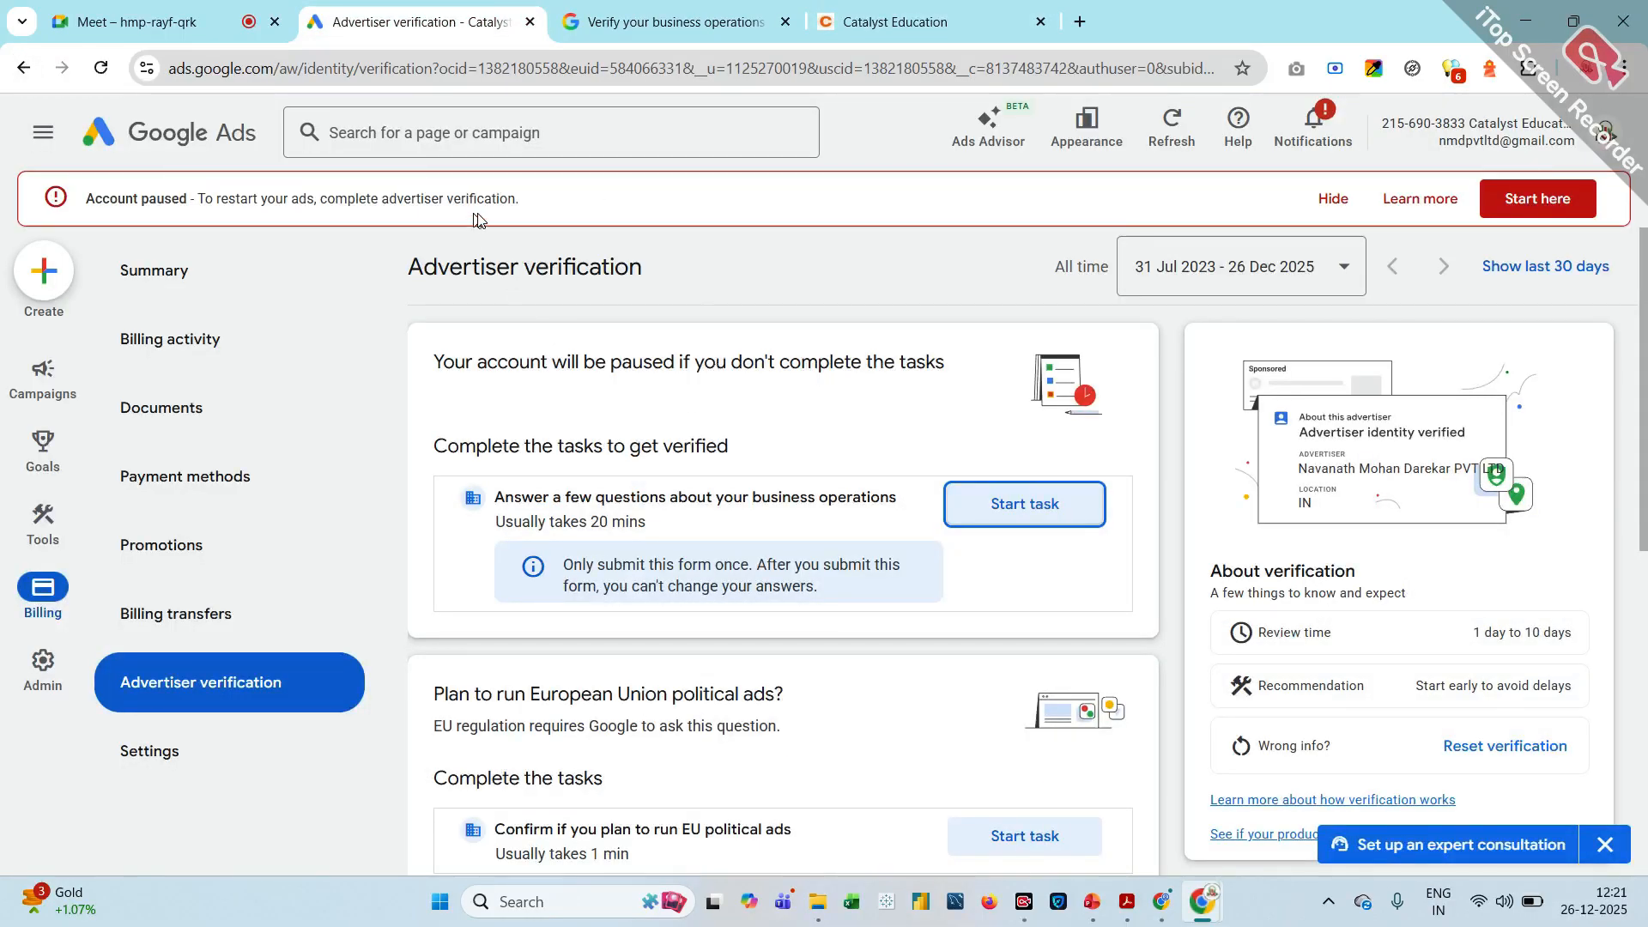
scroll(583, 479, down, 5)
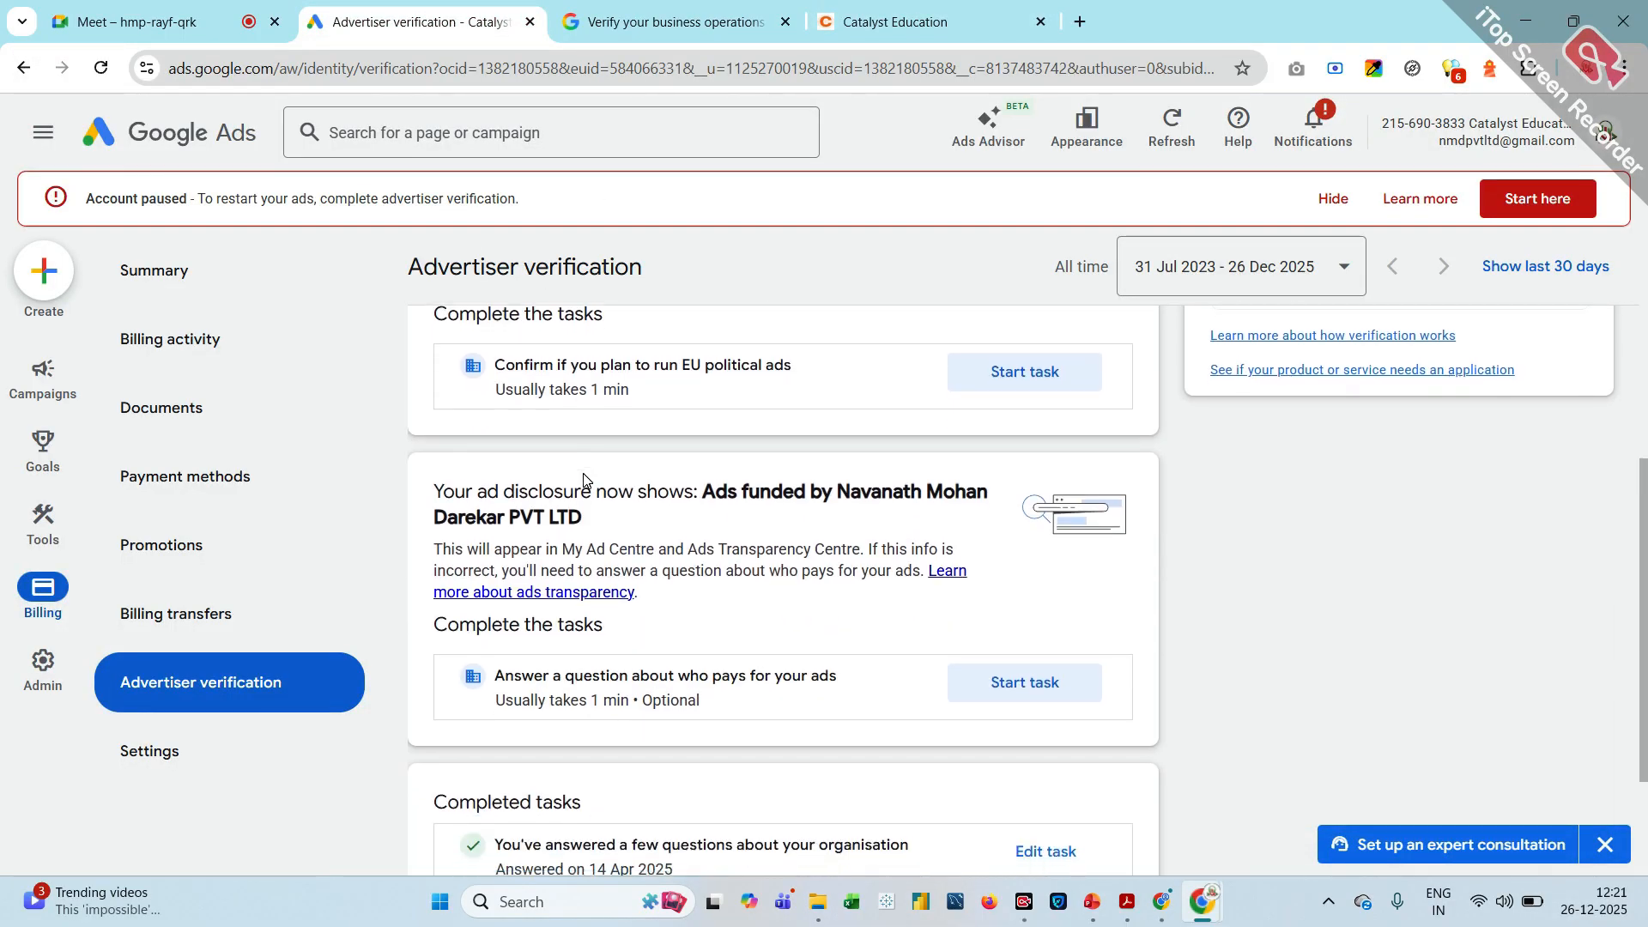
scroll(583, 477, up, 4)
scroll(583, 479, up, 2)
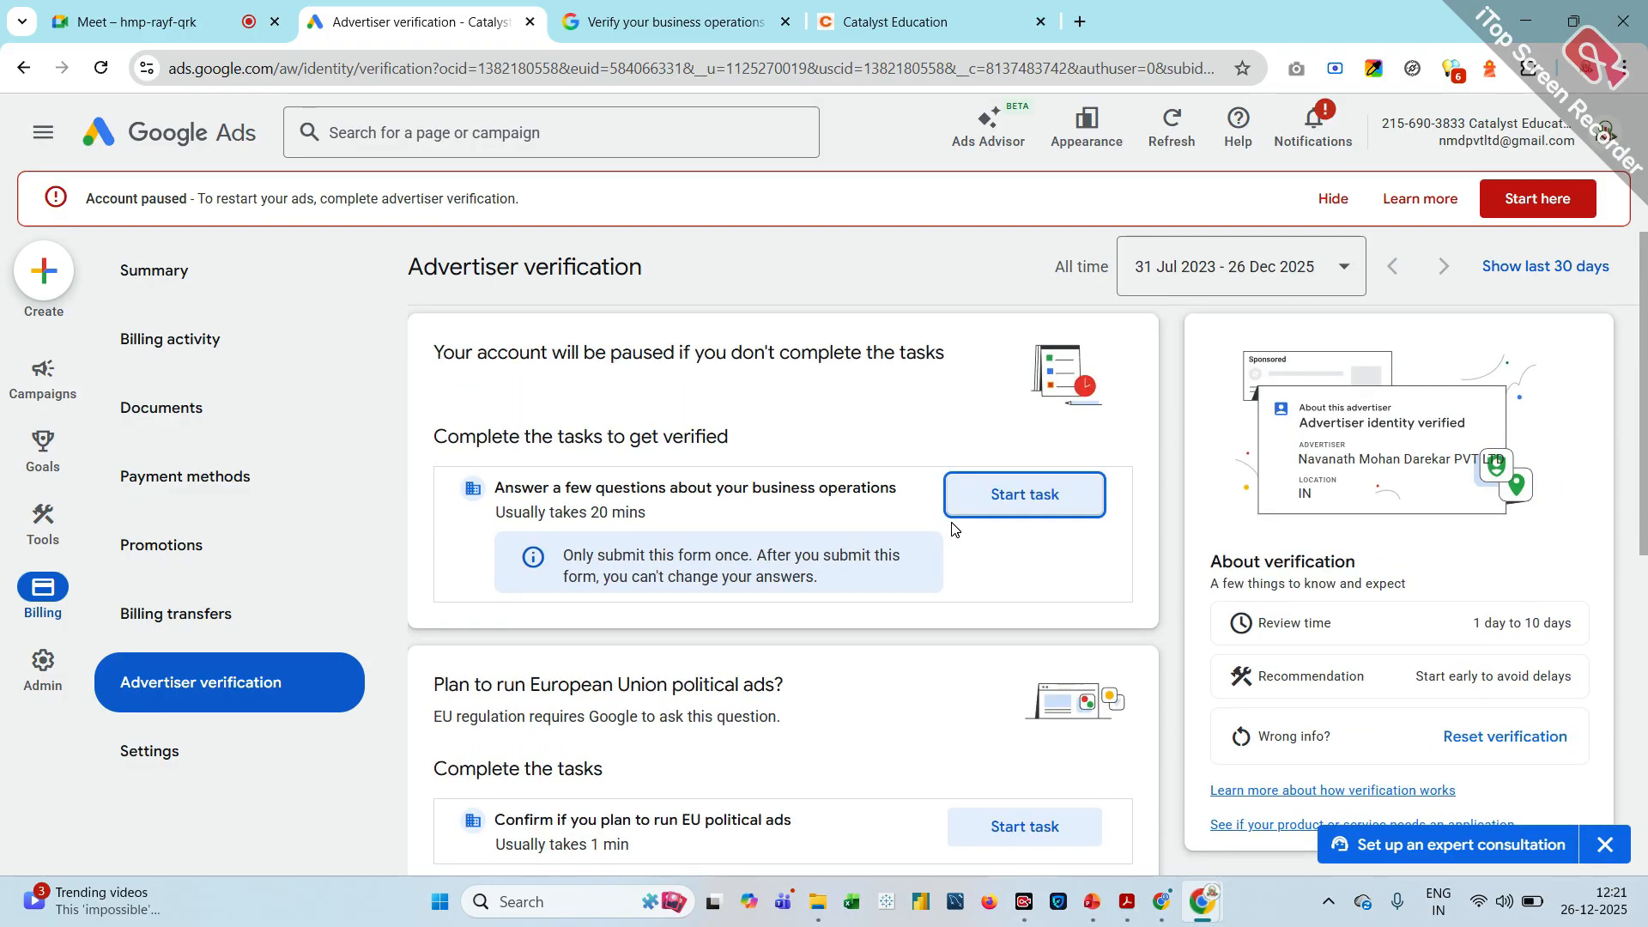
scroll(1032, 571, down, 4)
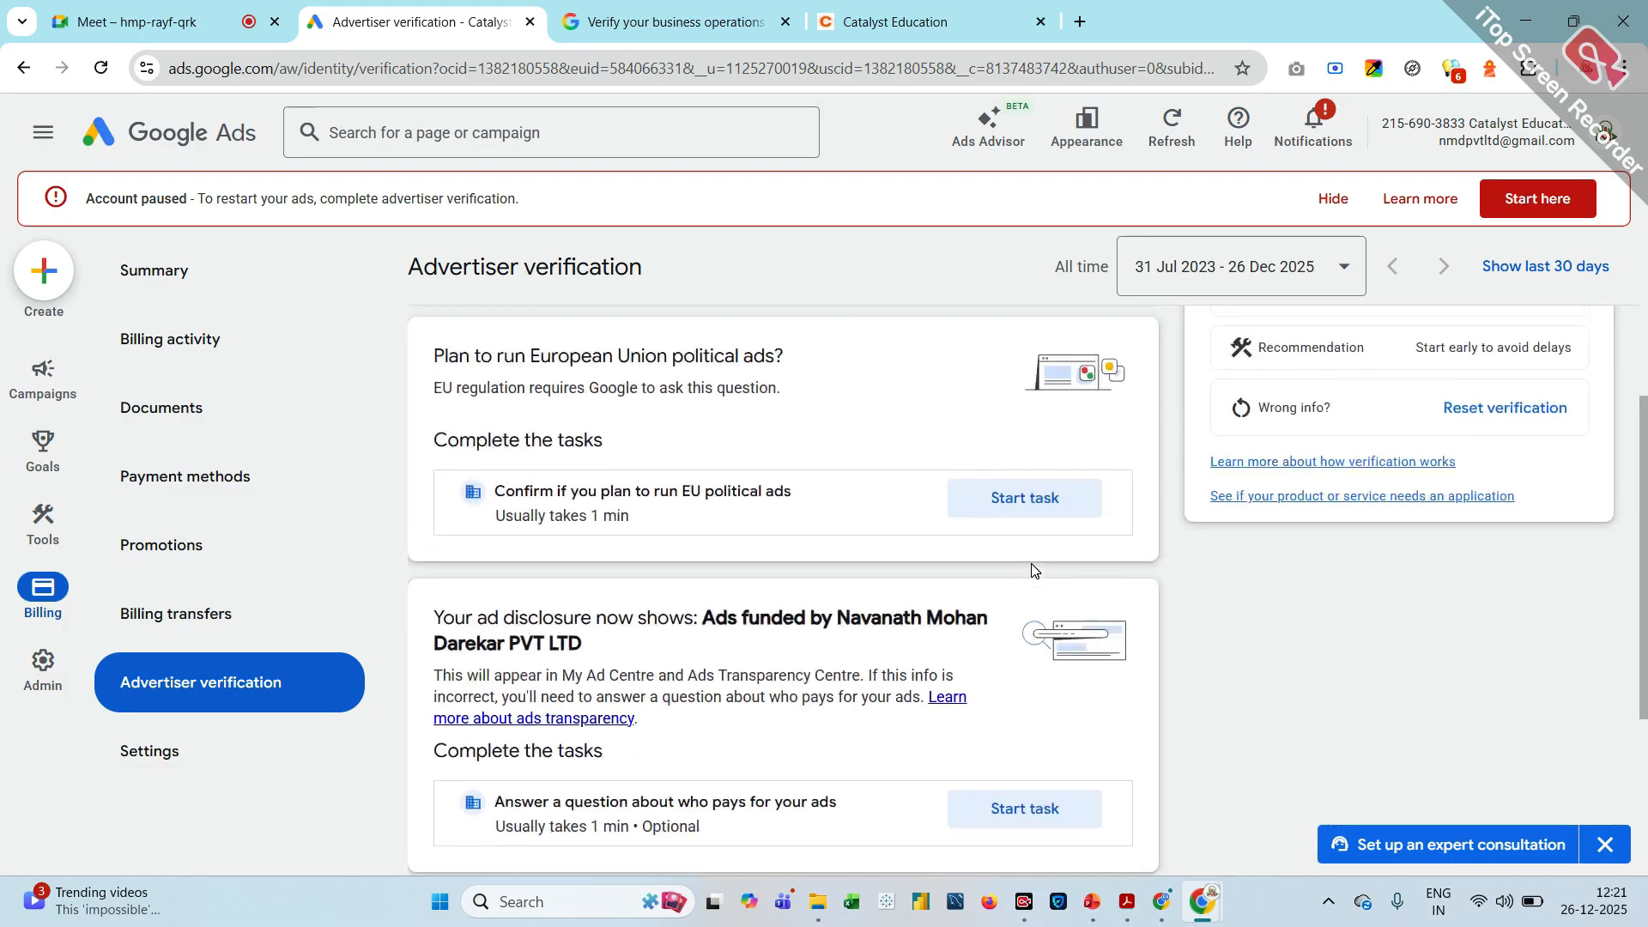
click(750, 34)
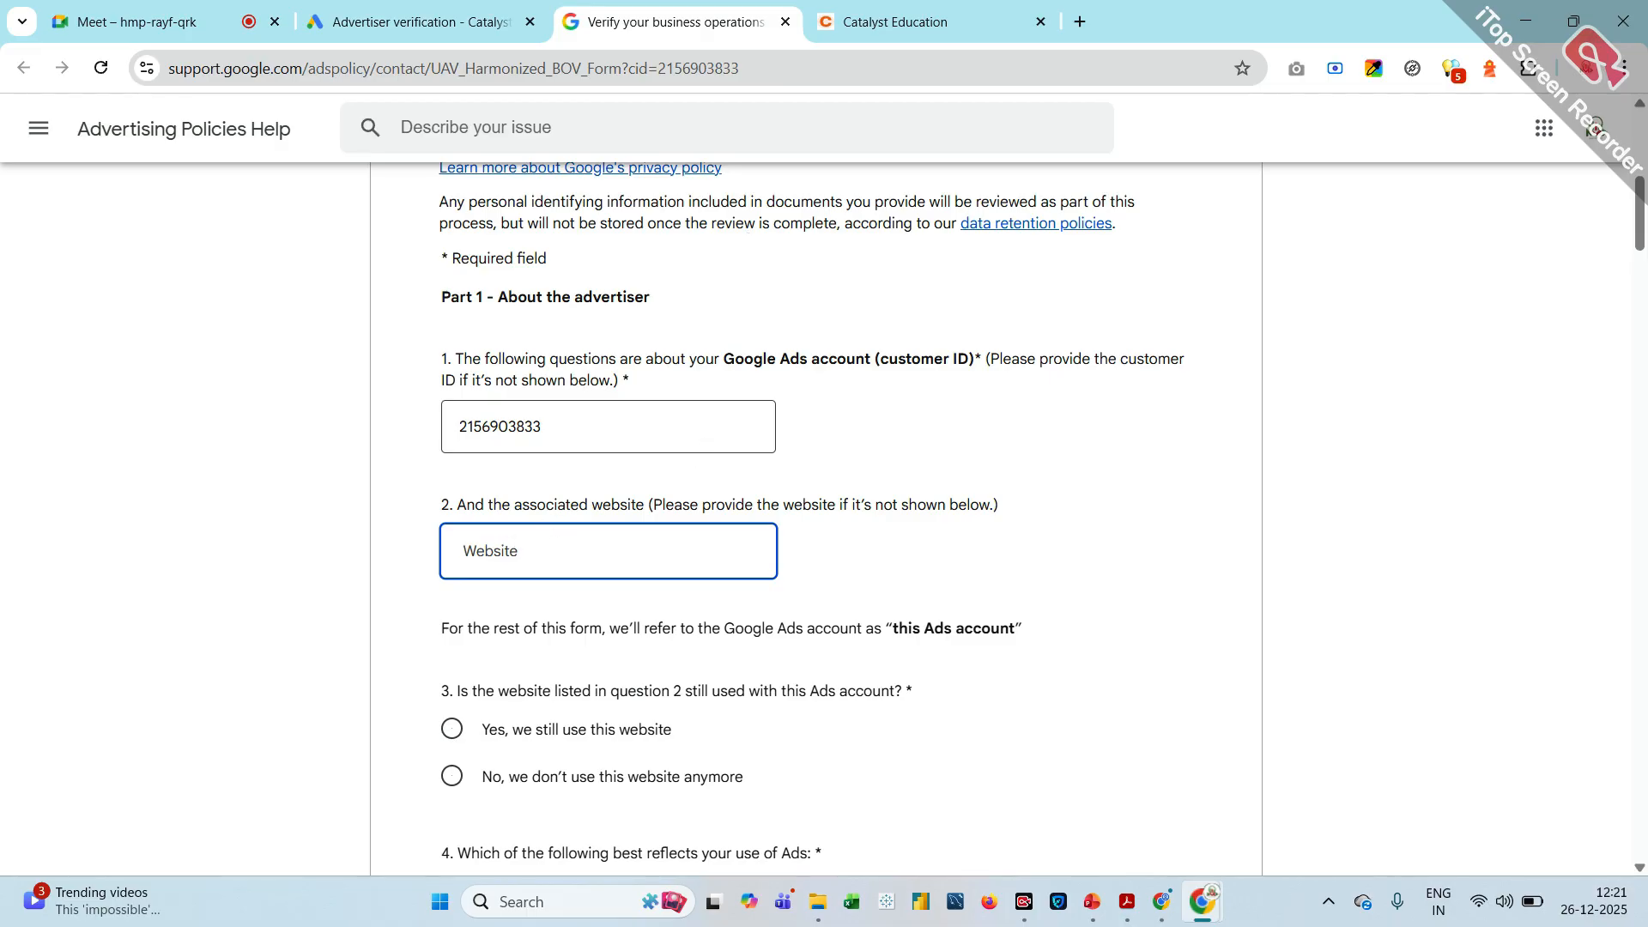
key(ctrl+v)
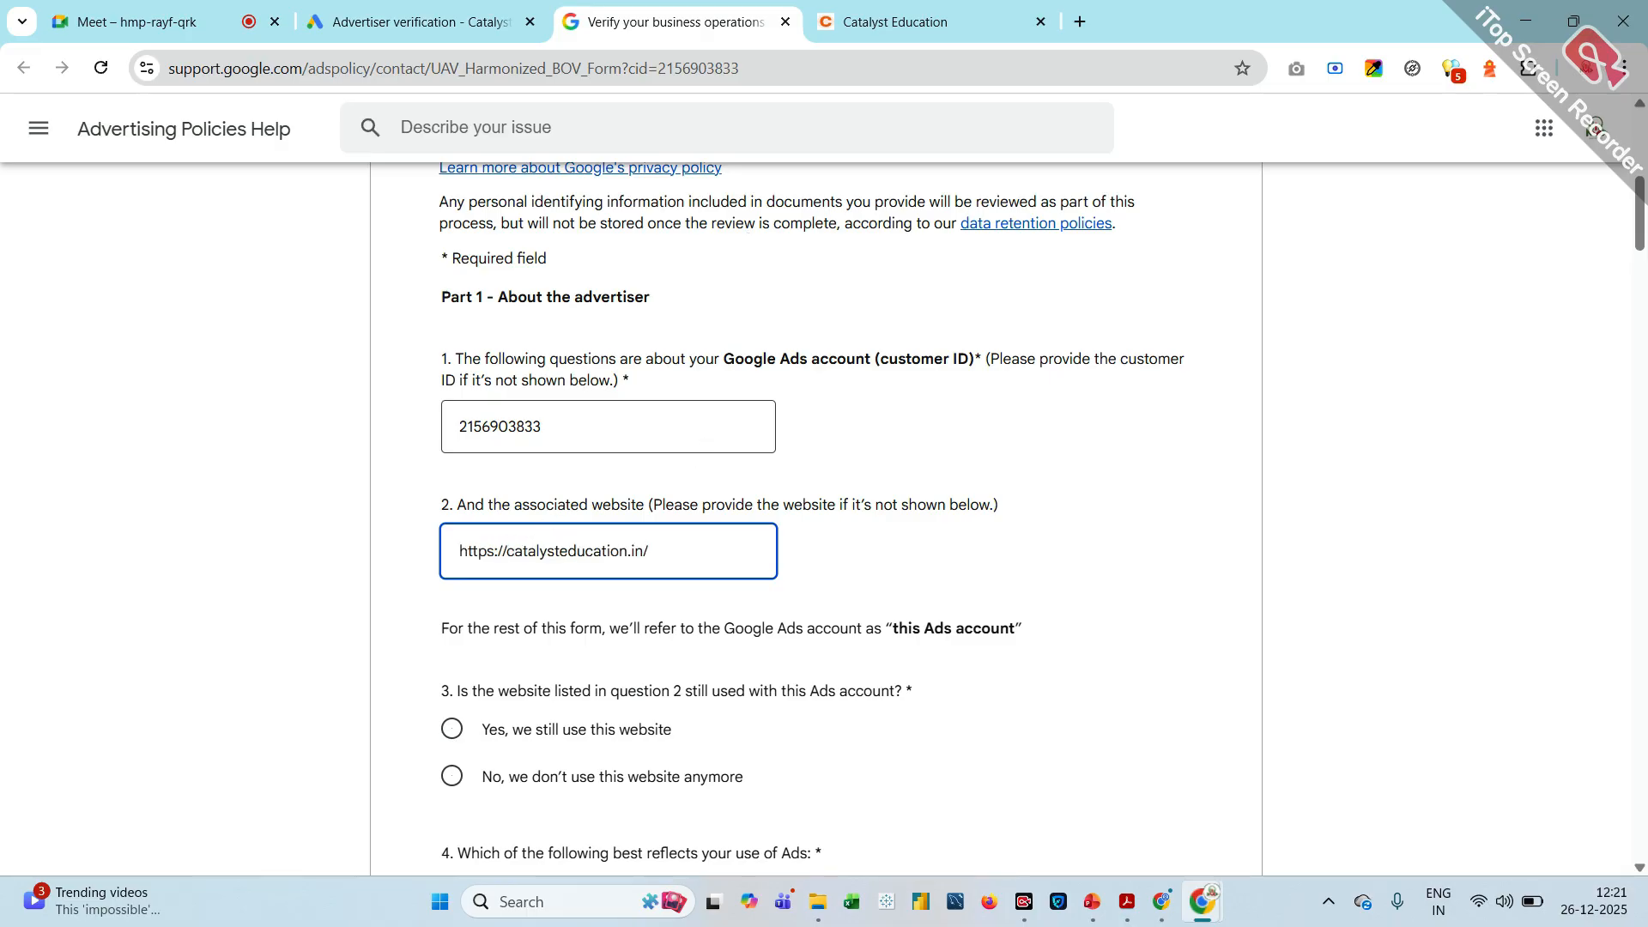
scroll(501, 544, down, 2)
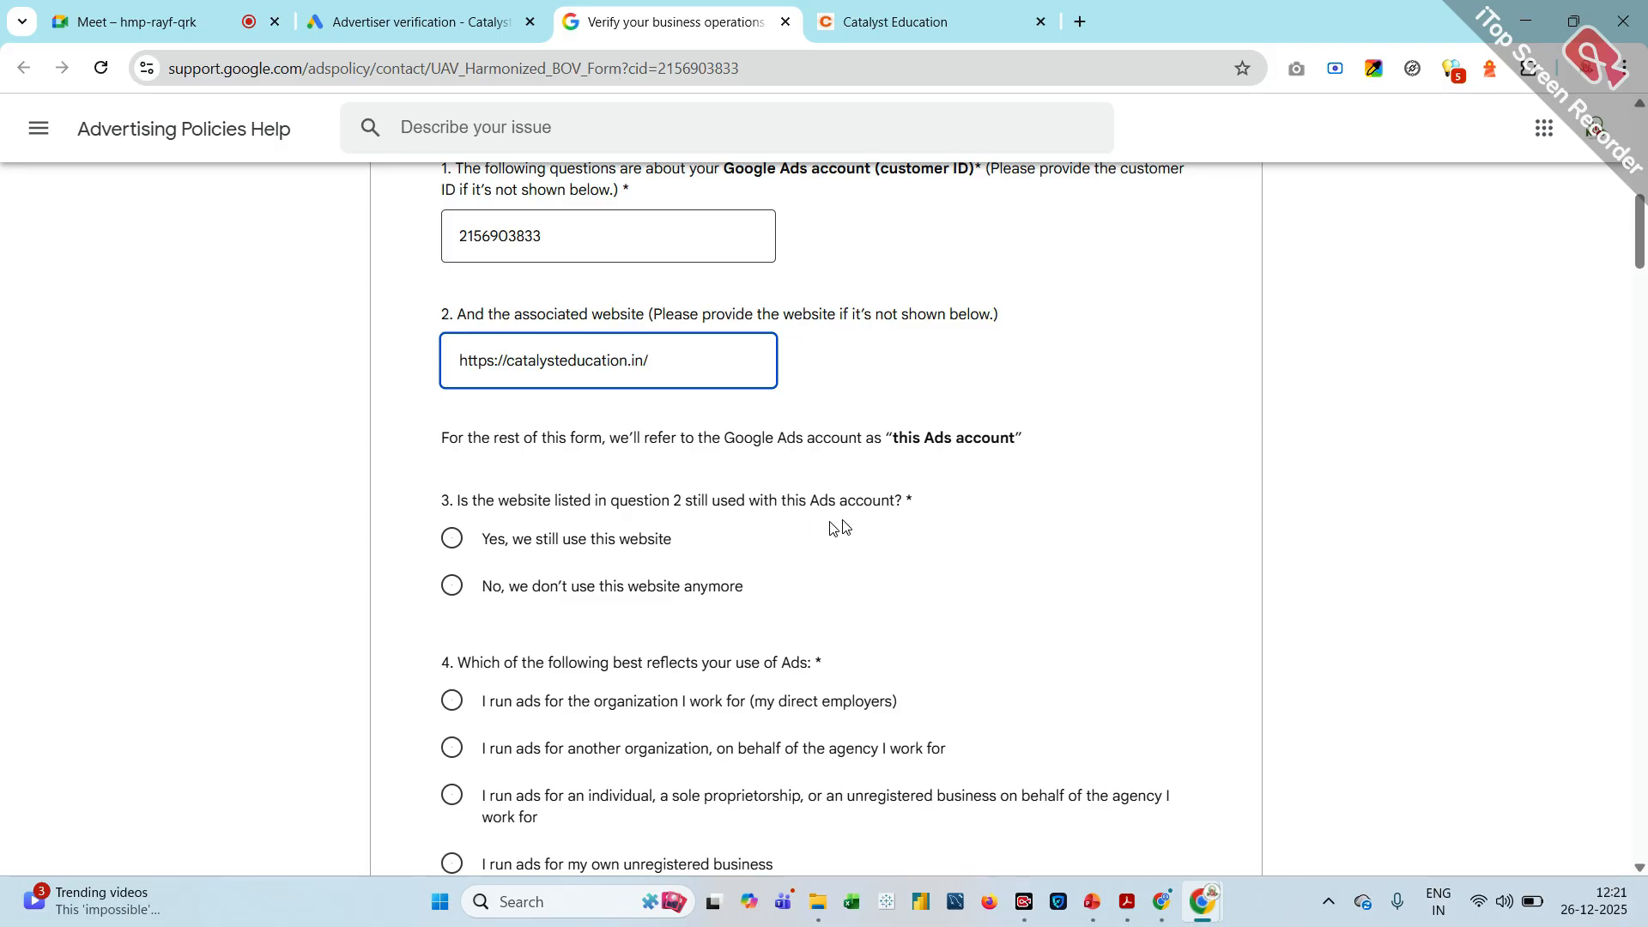
click(451, 541)
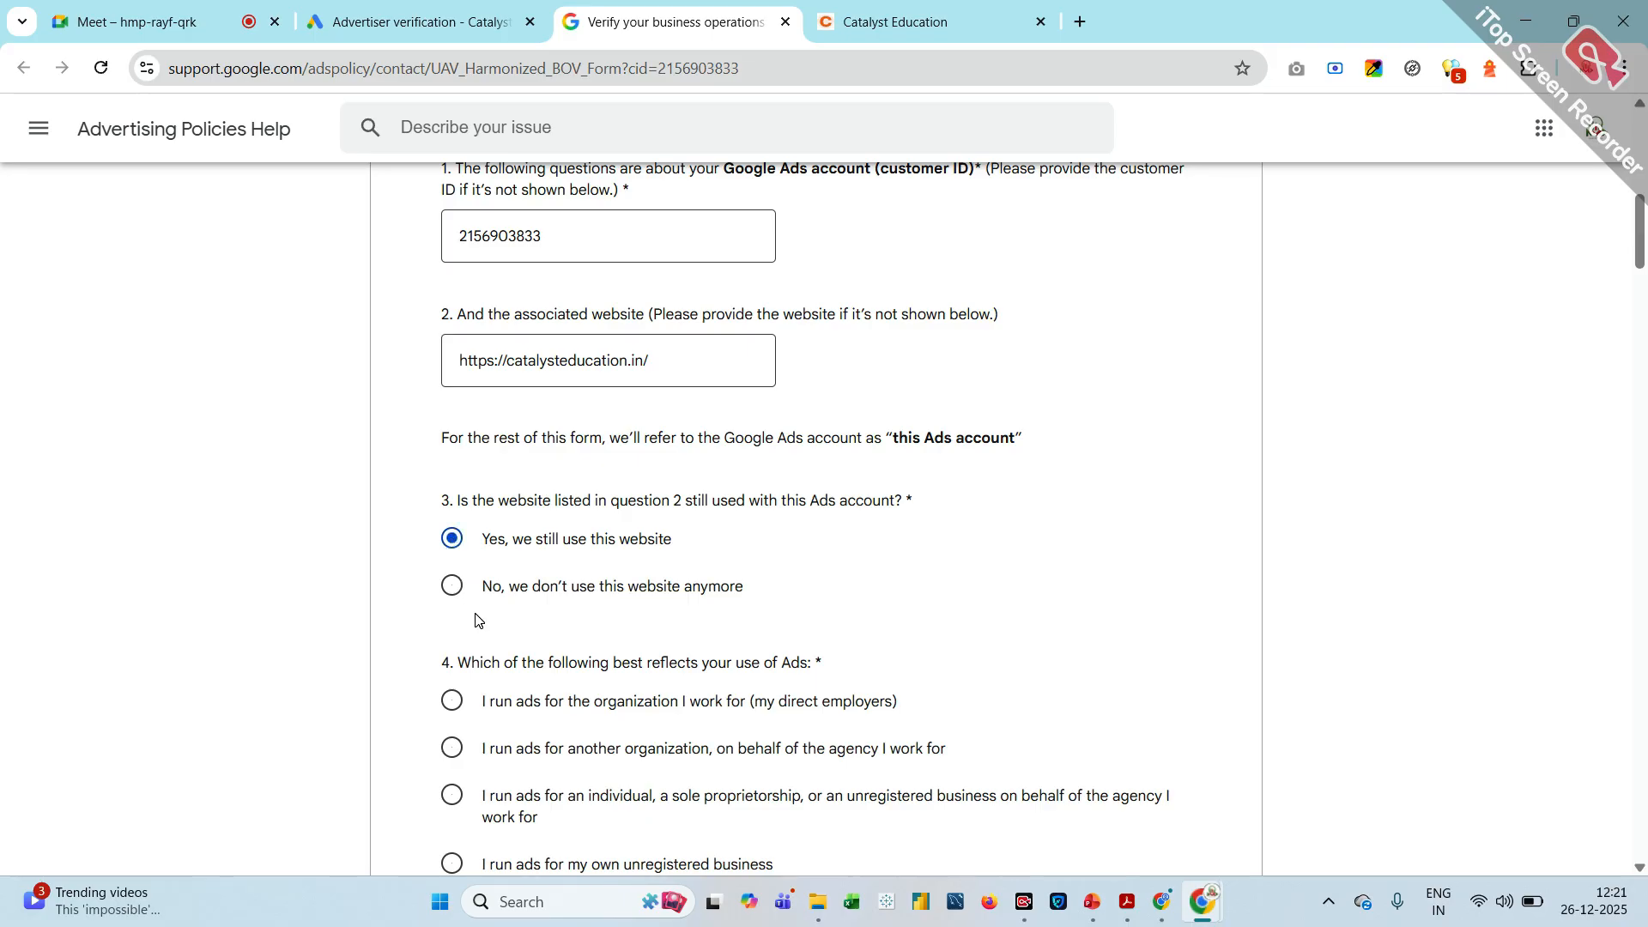
Answer that ads are run for another organization on behalf of the agency, and that another business pays for the account
scroll(468, 616, down, 3)
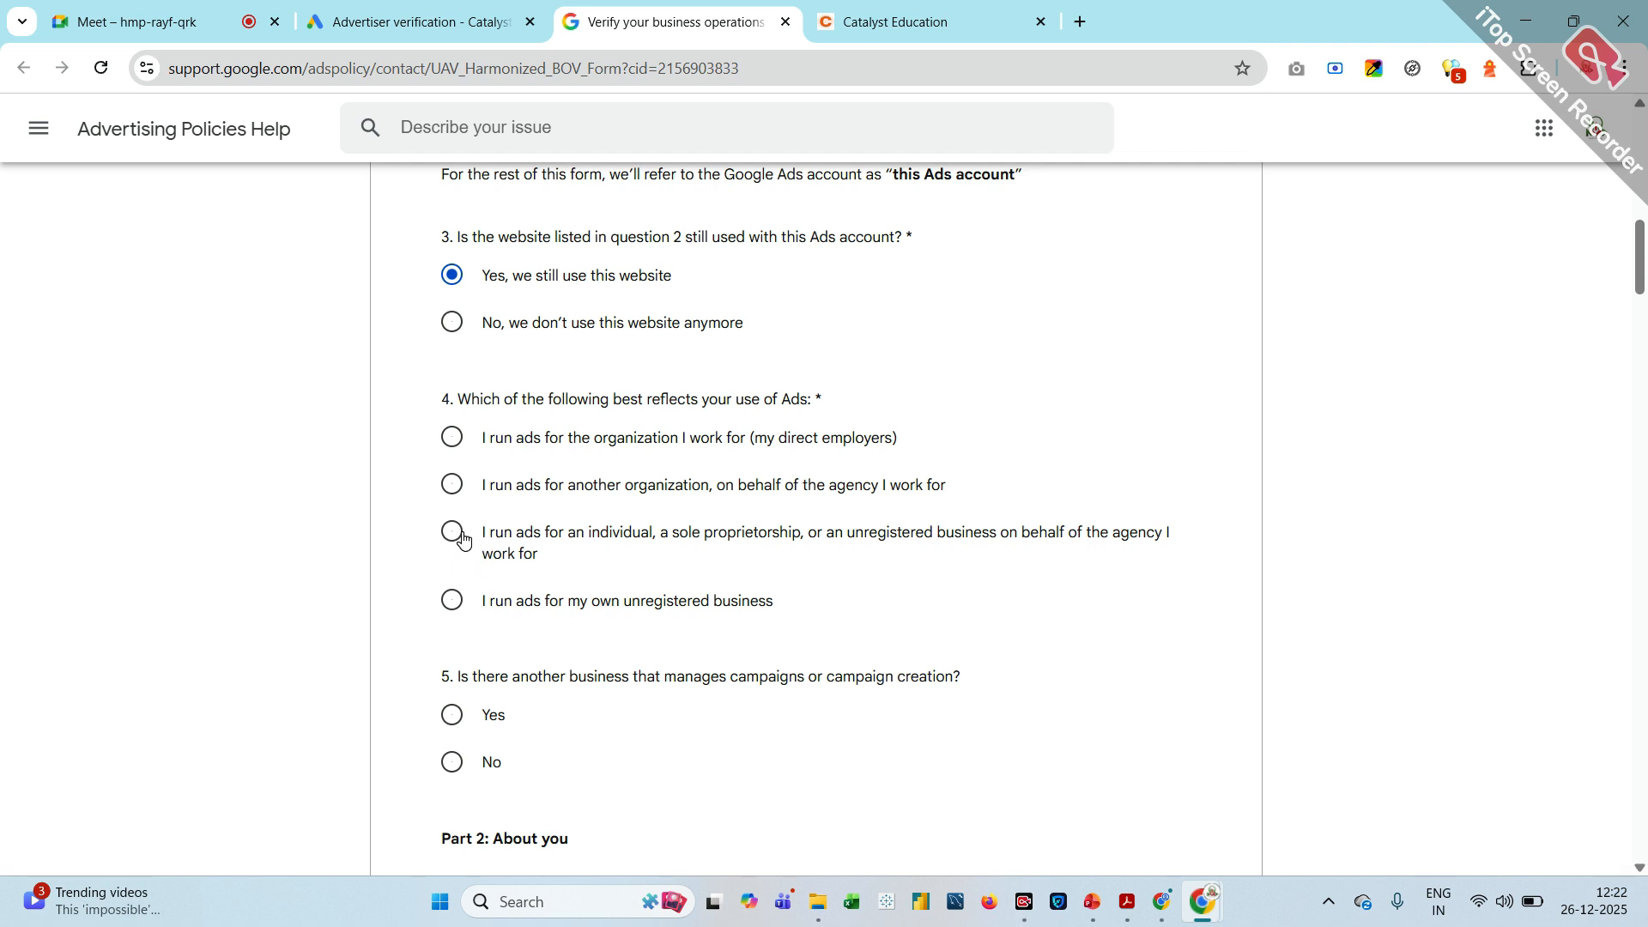
click(448, 486)
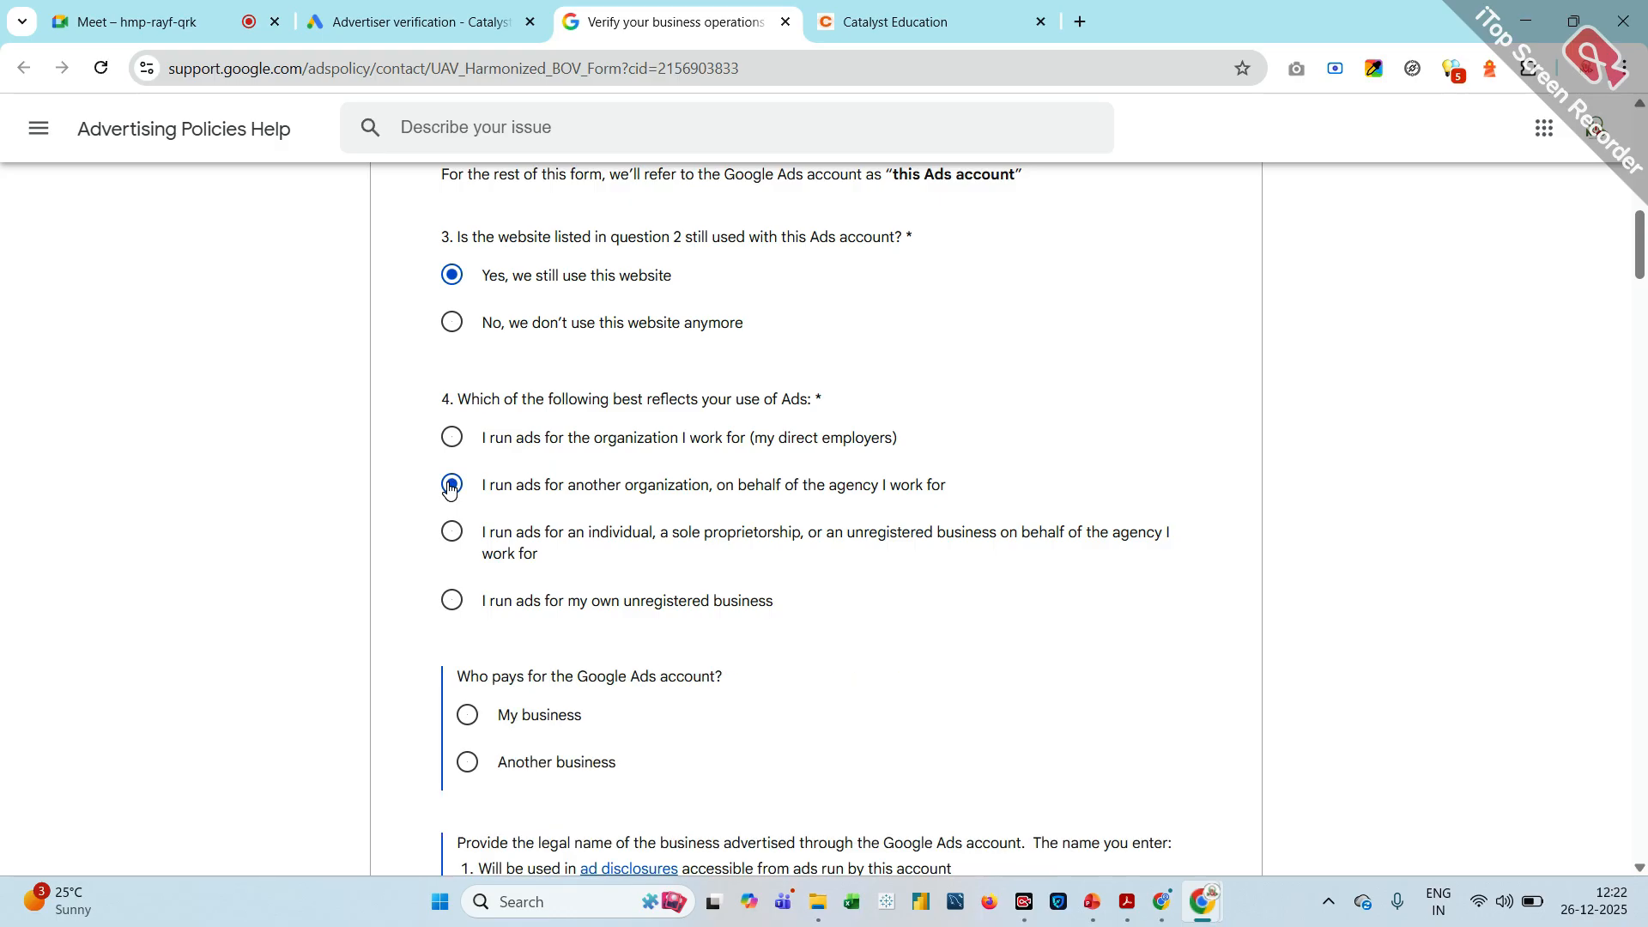
scroll(448, 486, down, 2)
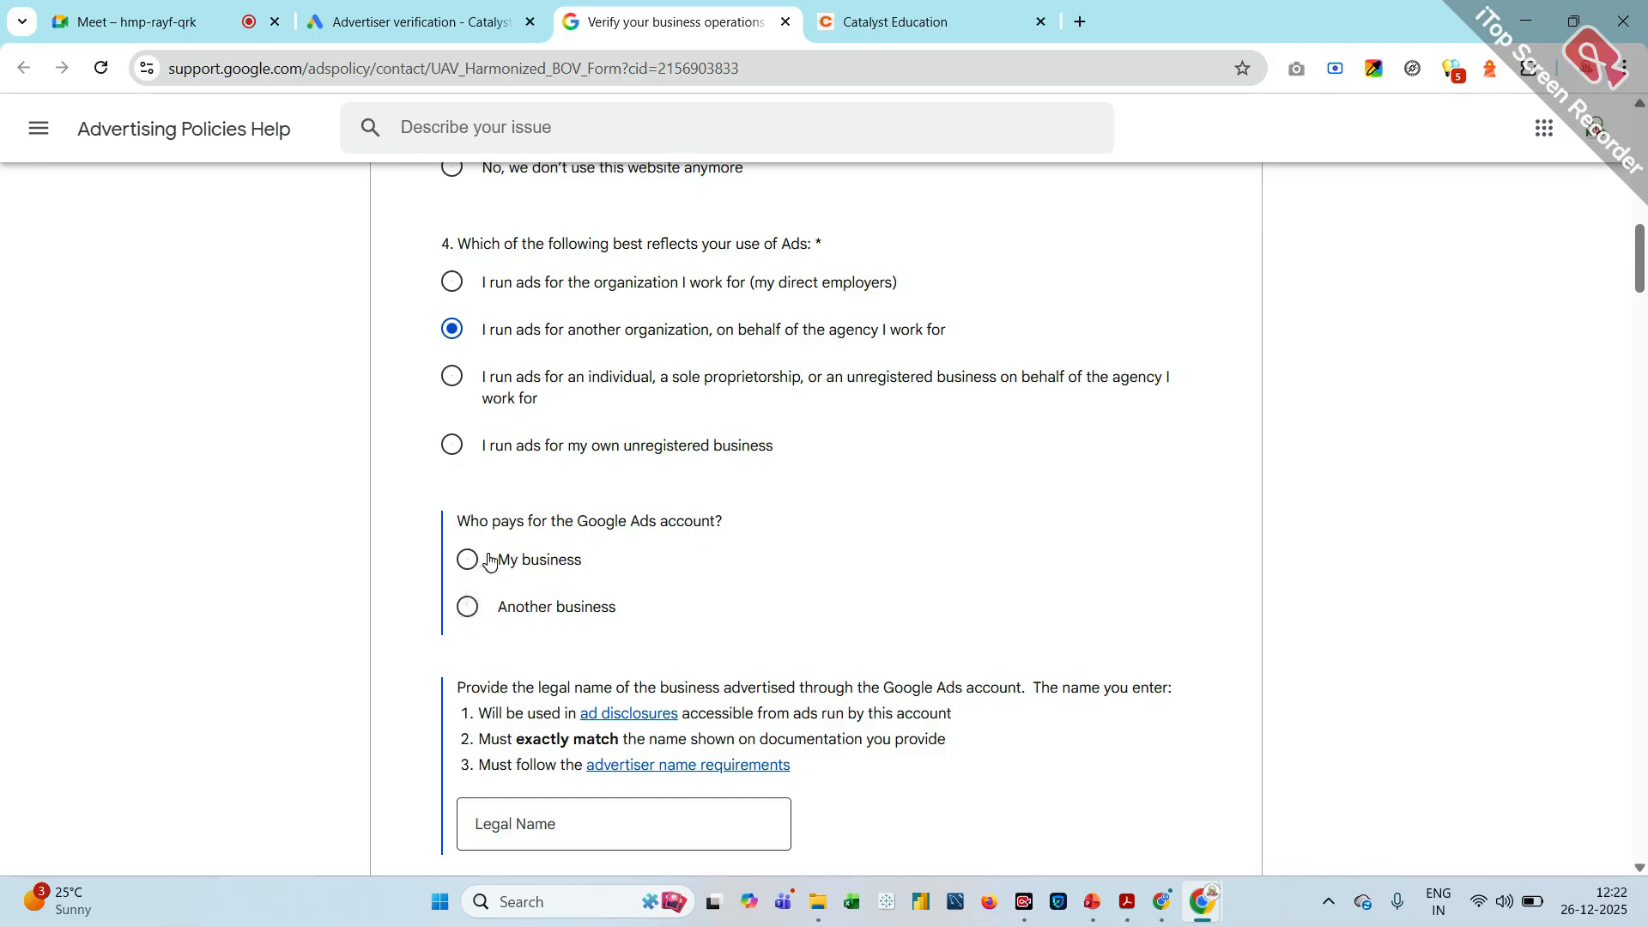
click(469, 613)
scroll(580, 633, down, 2)
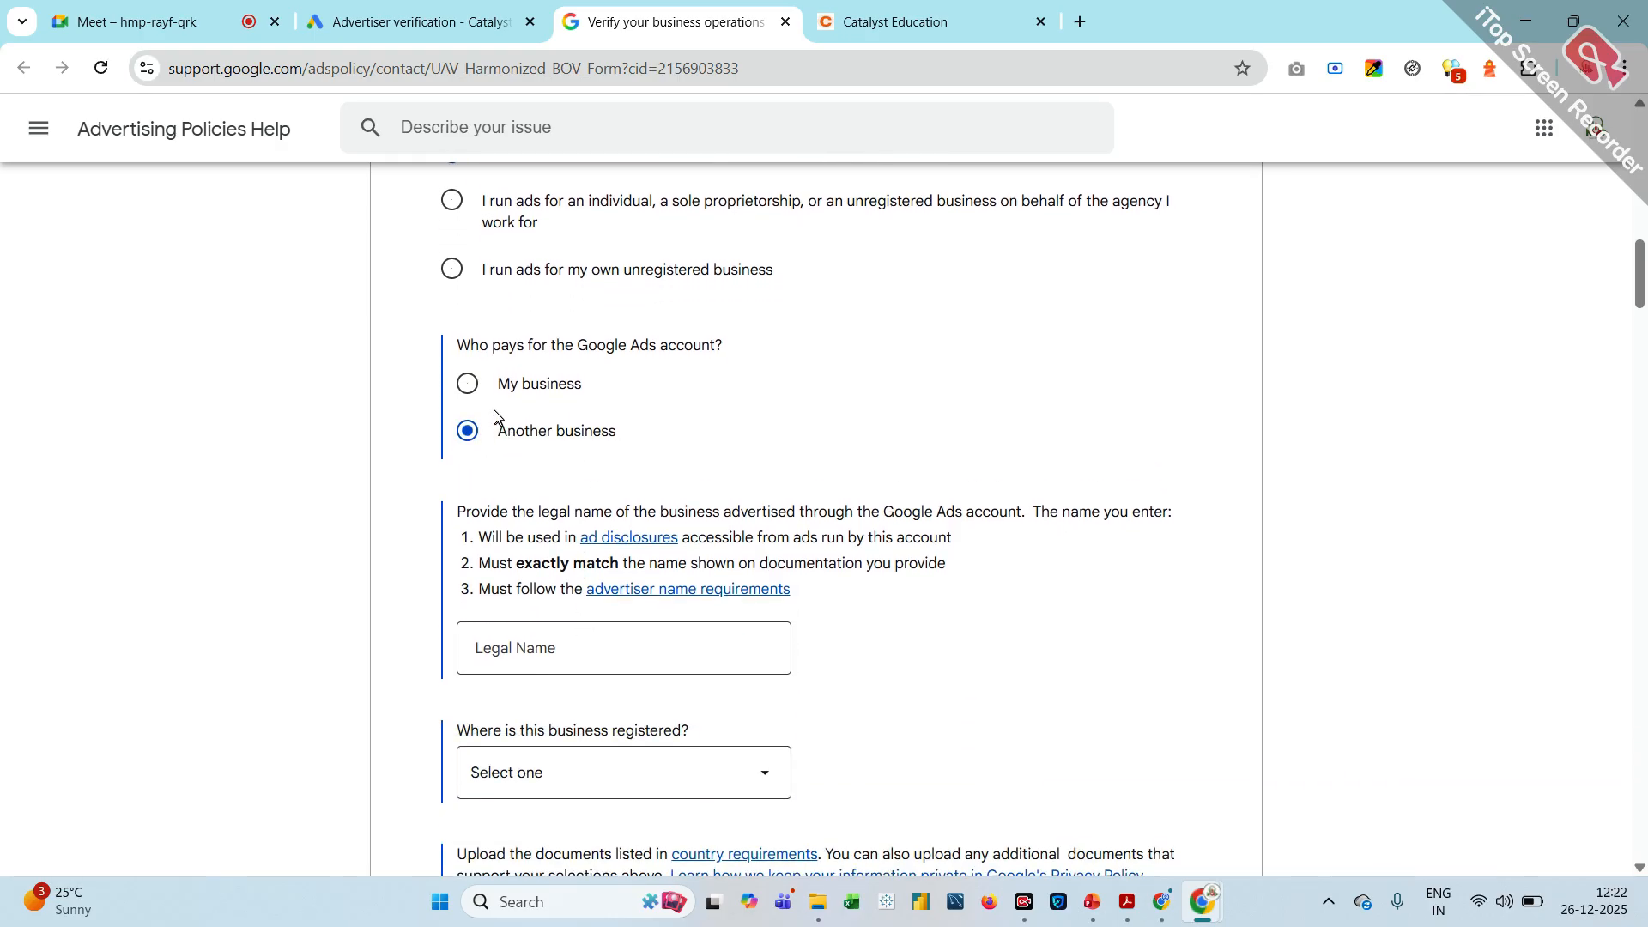
click(469, 385)
click(469, 436)
scroll(470, 439, down, 2)
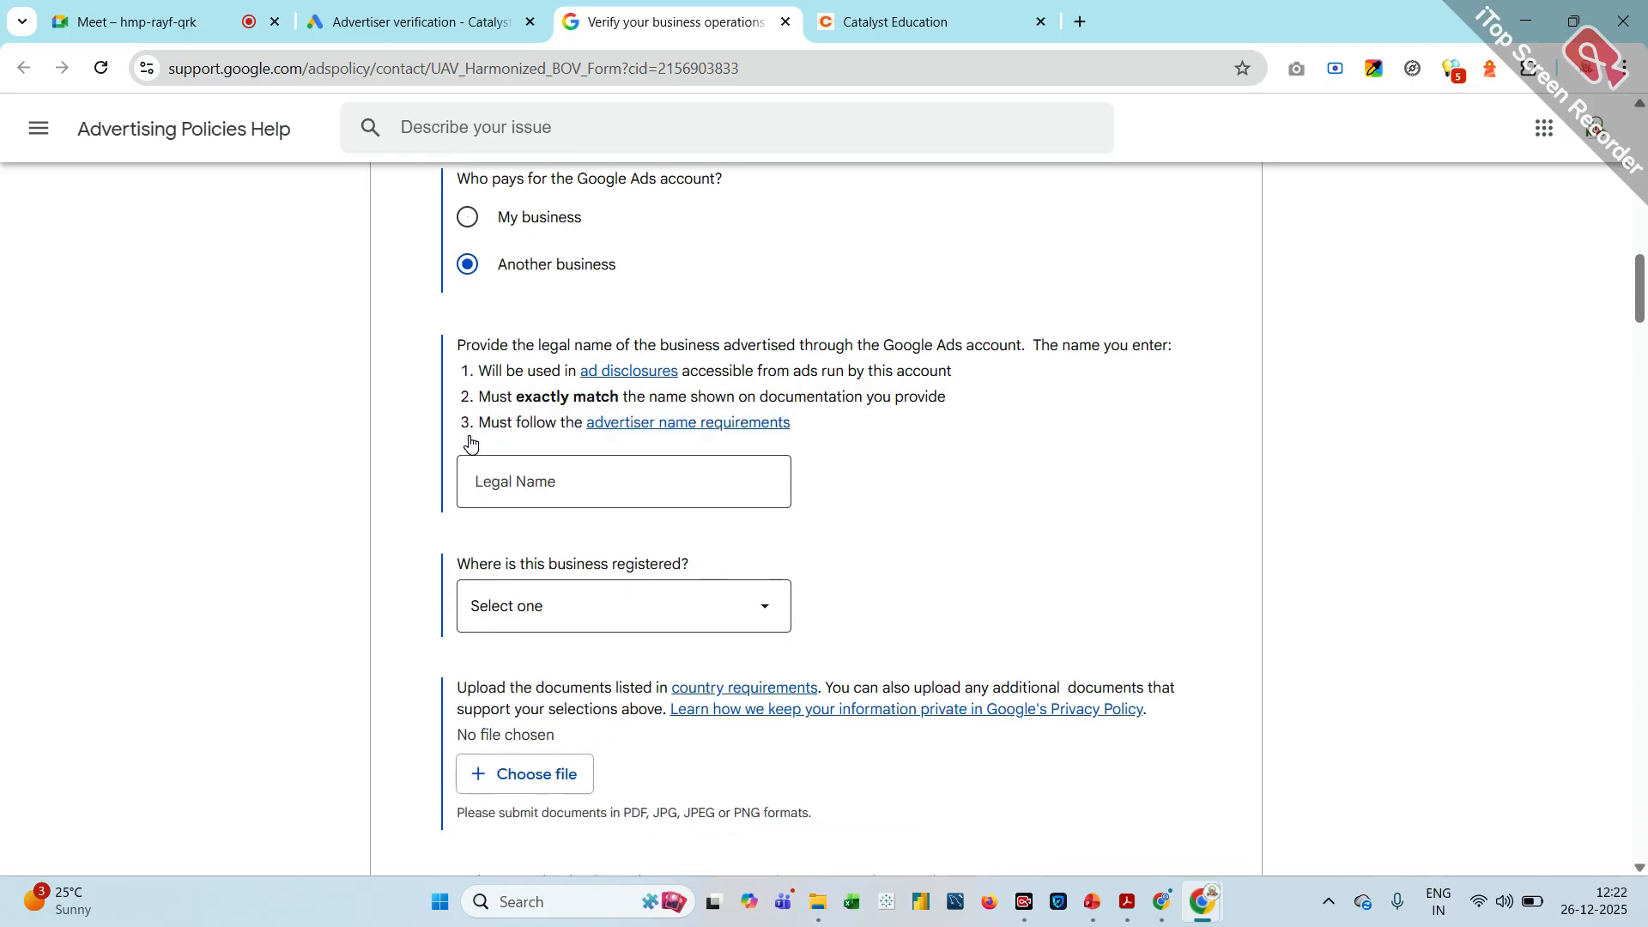
Fill in NMD PVT LTD as the advertised business's legal name and choose India as its country of registration
click(560, 481)
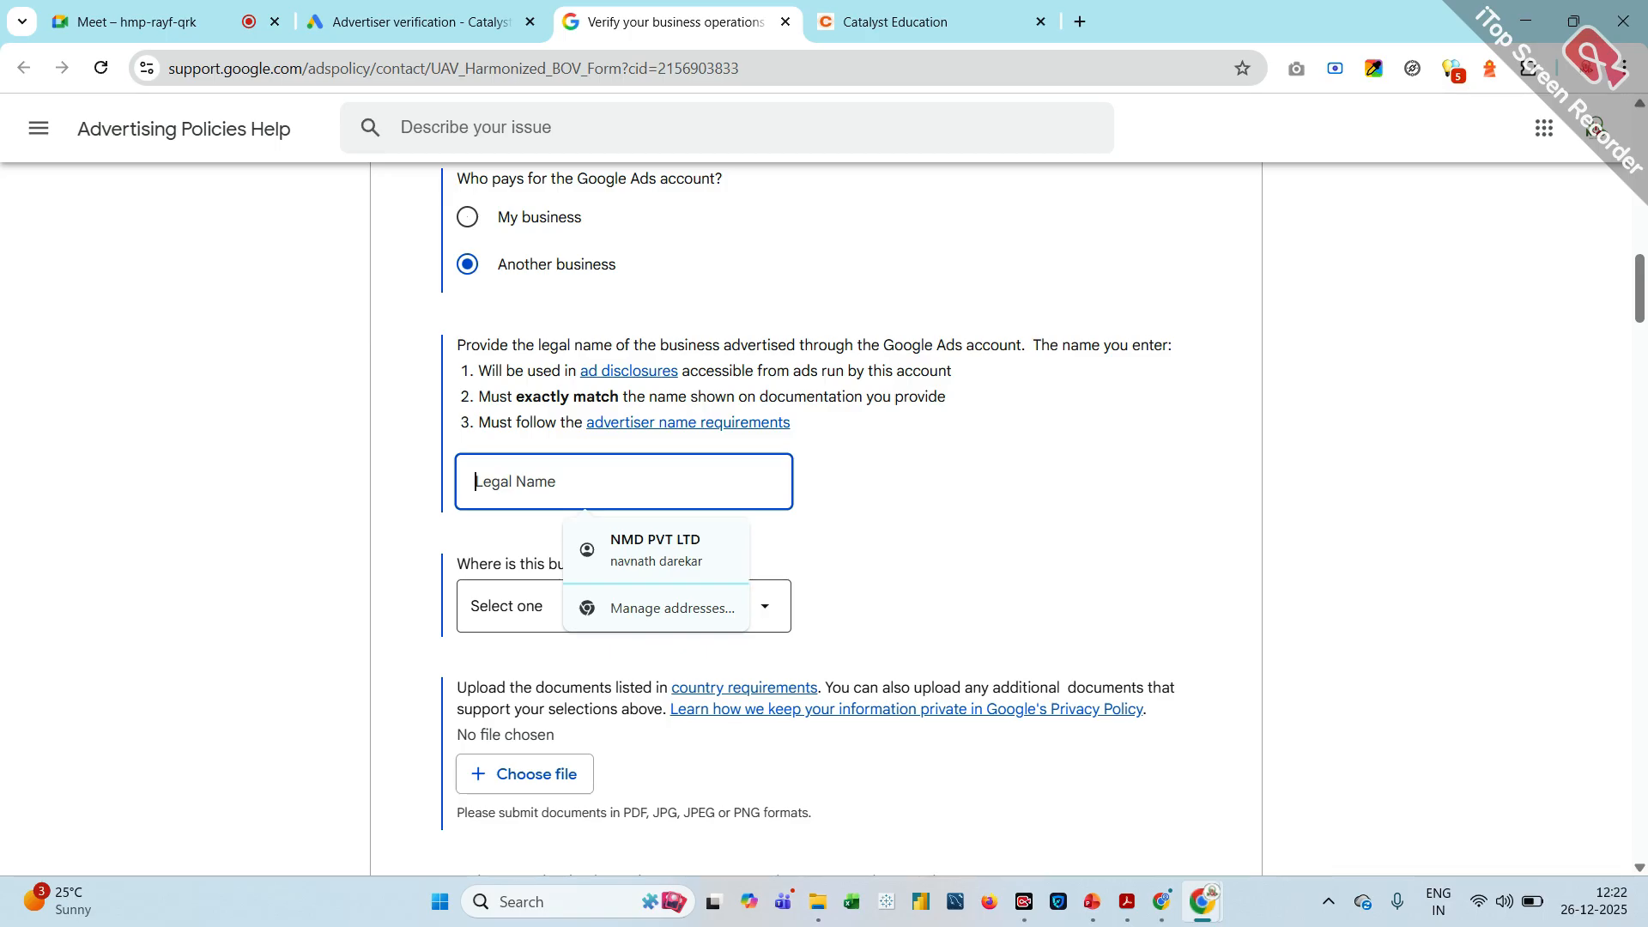
text(cata)
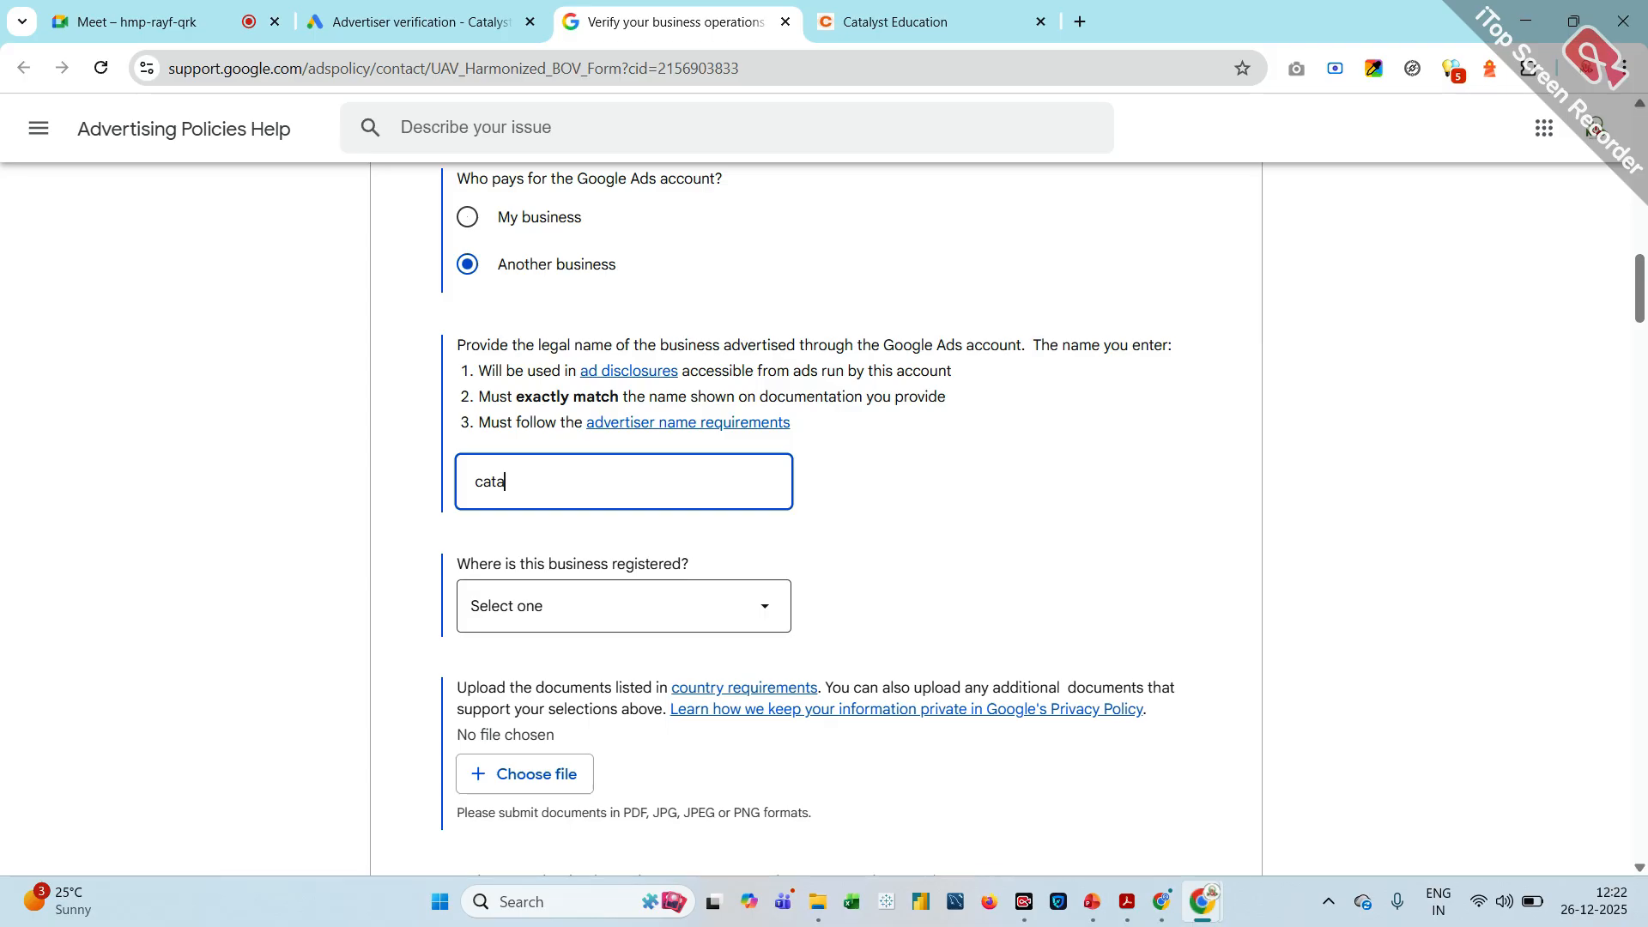
key(BackSpace)
key(BackSpace)
key(BackSpace)
key(BackSpace)
text(NMD)
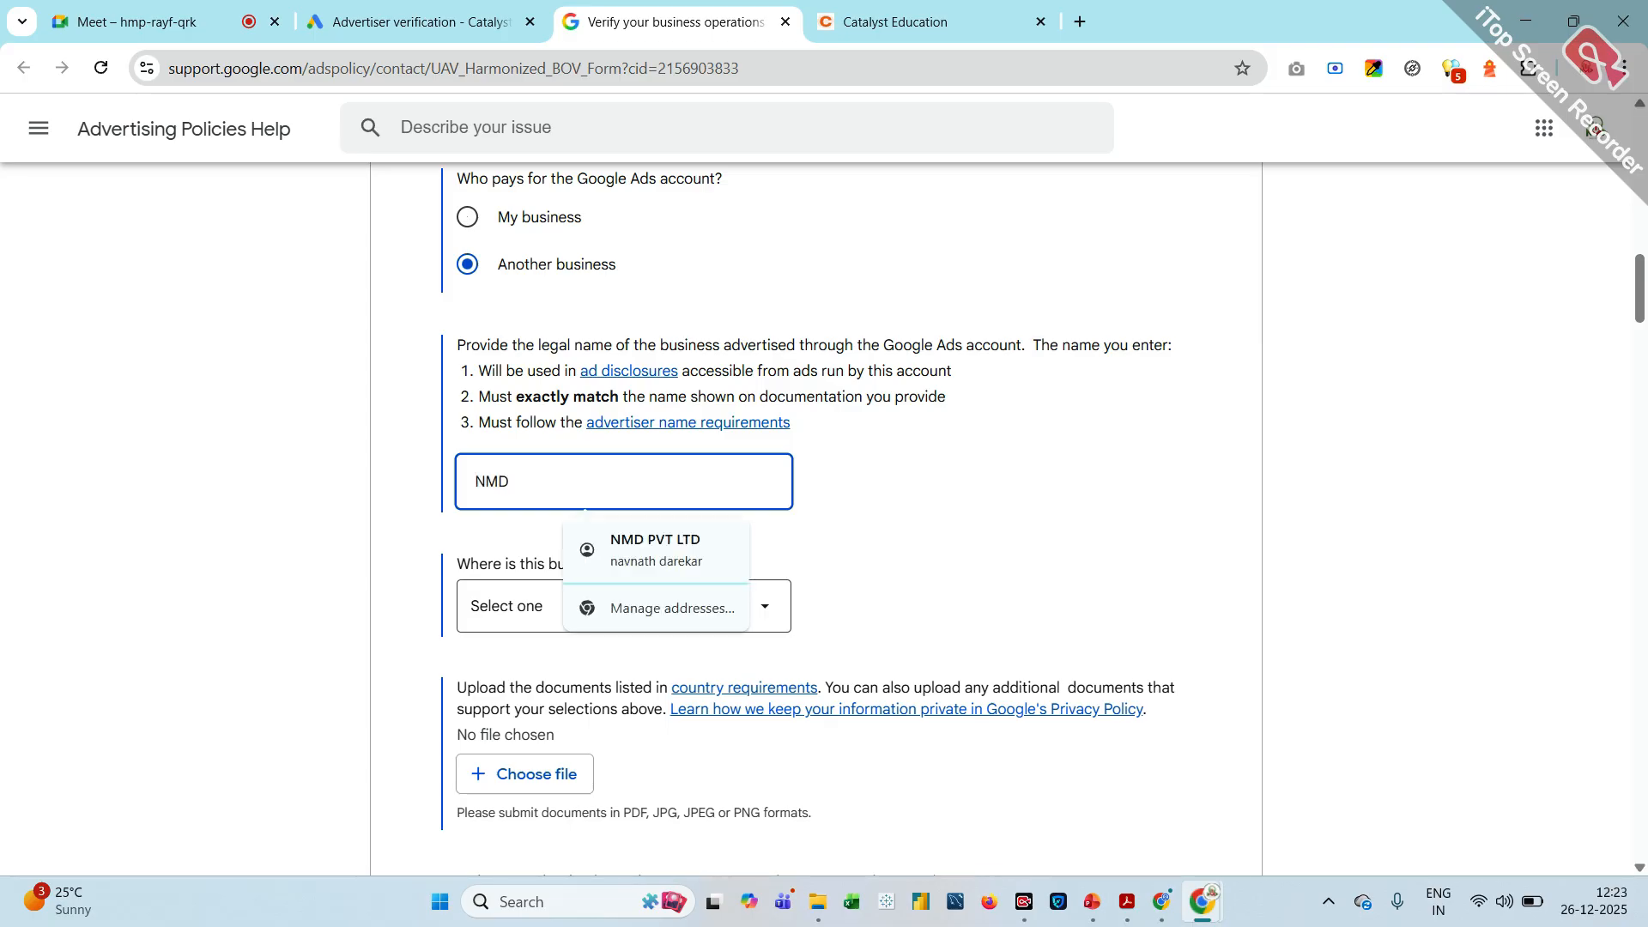
click(656, 542)
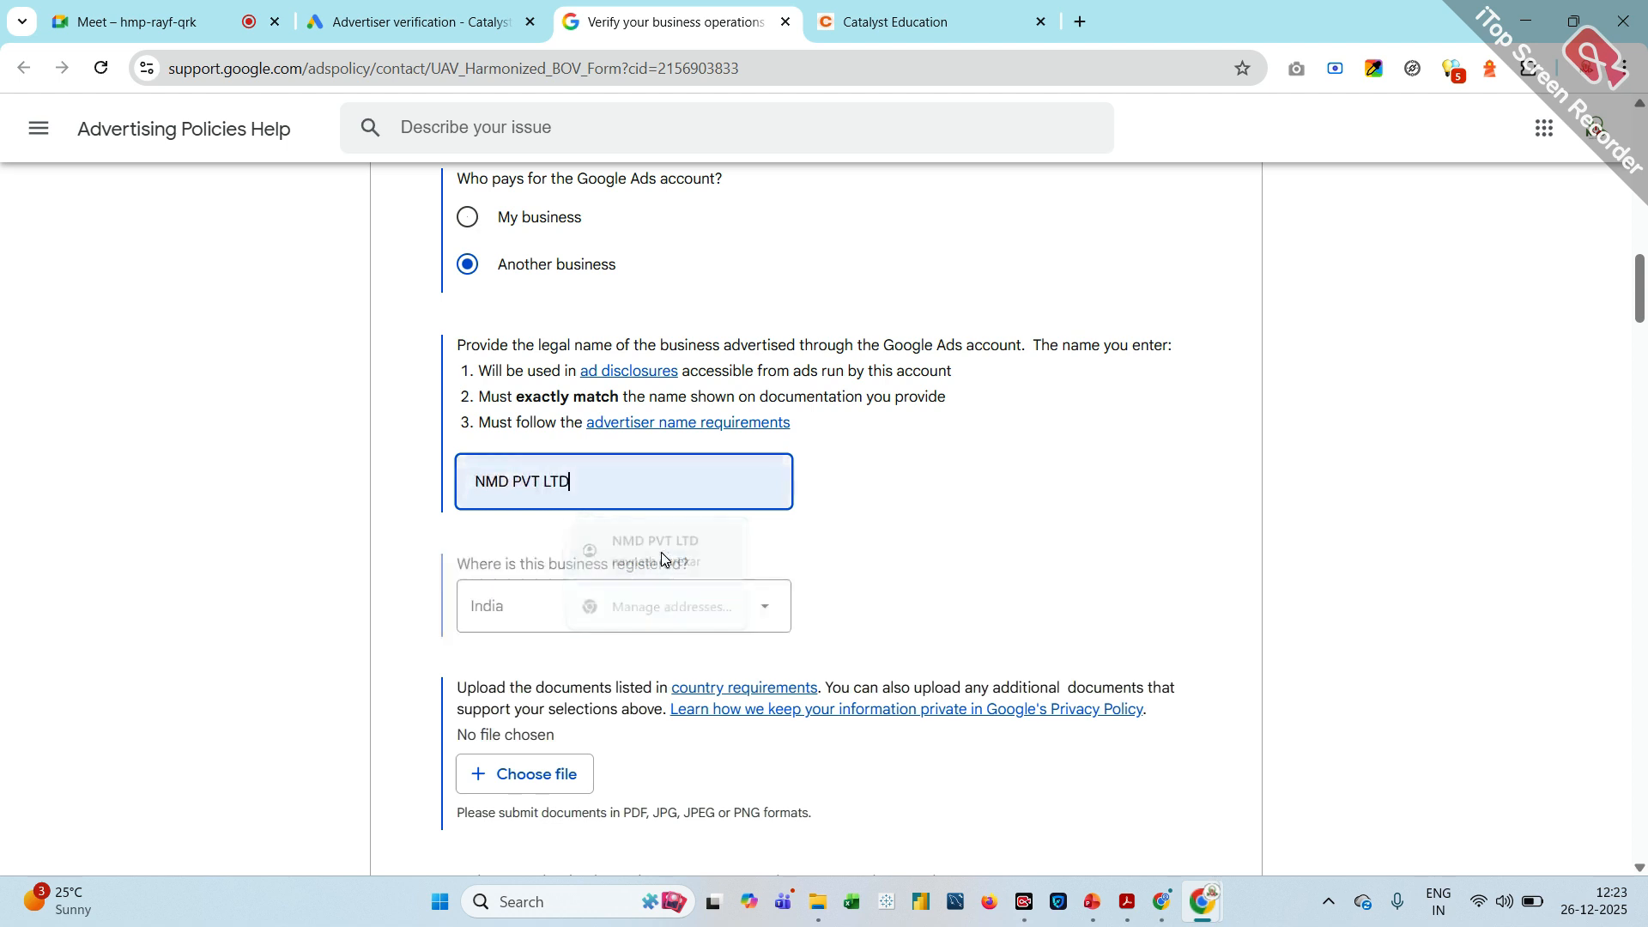
click(505, 631)
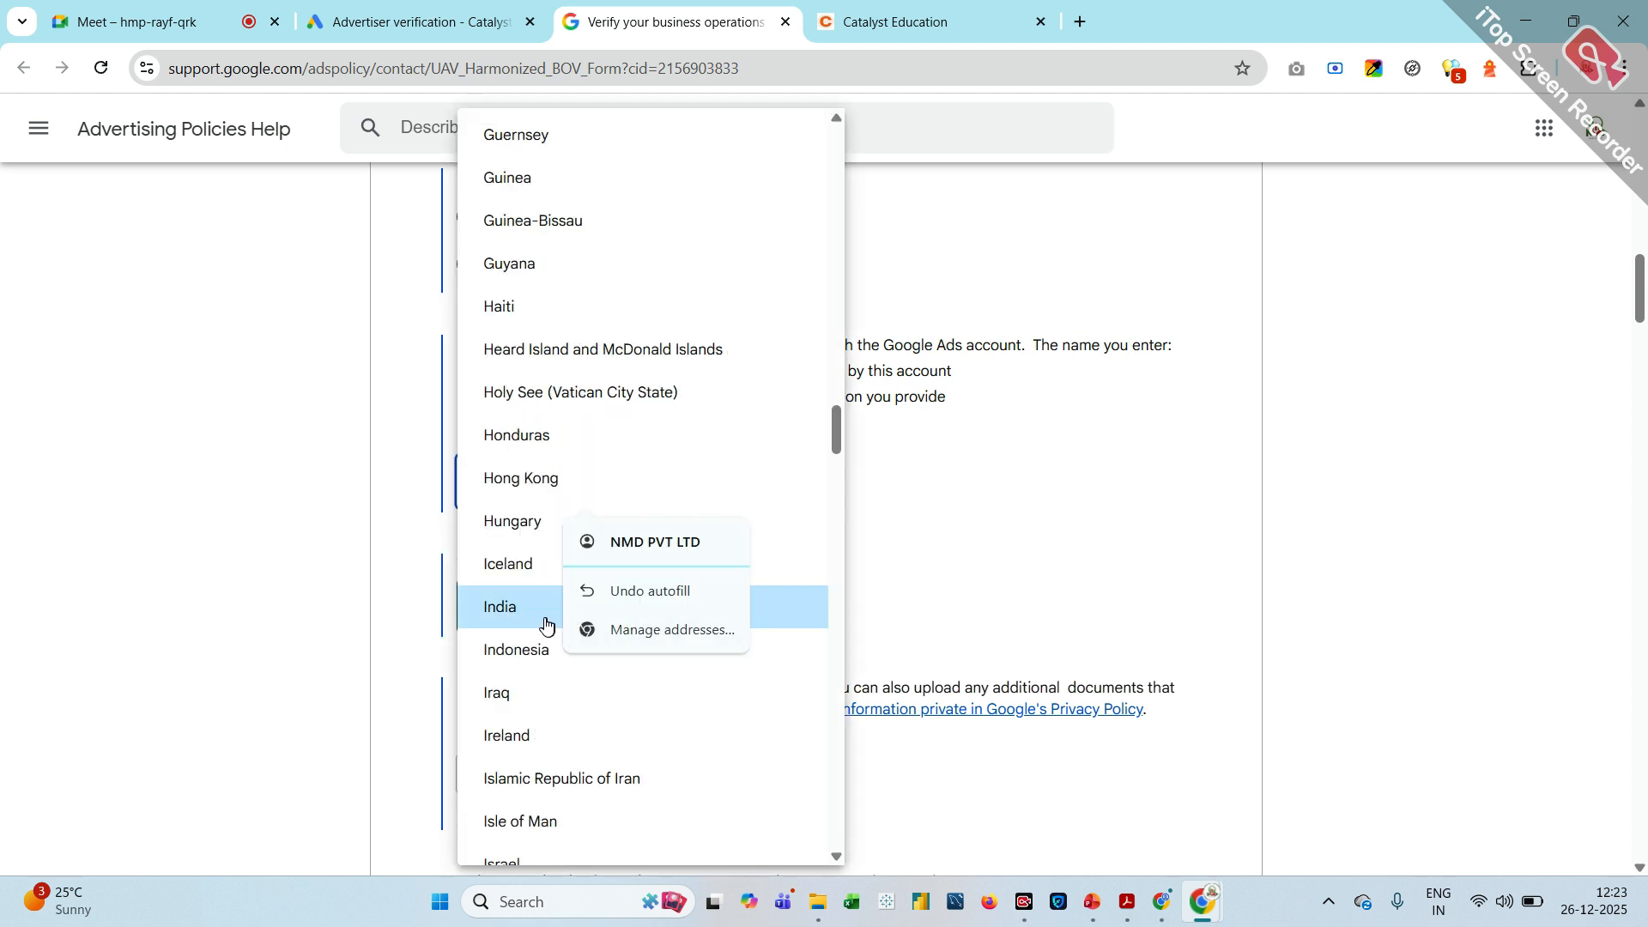
click(540, 625)
scroll(543, 601, down, 3)
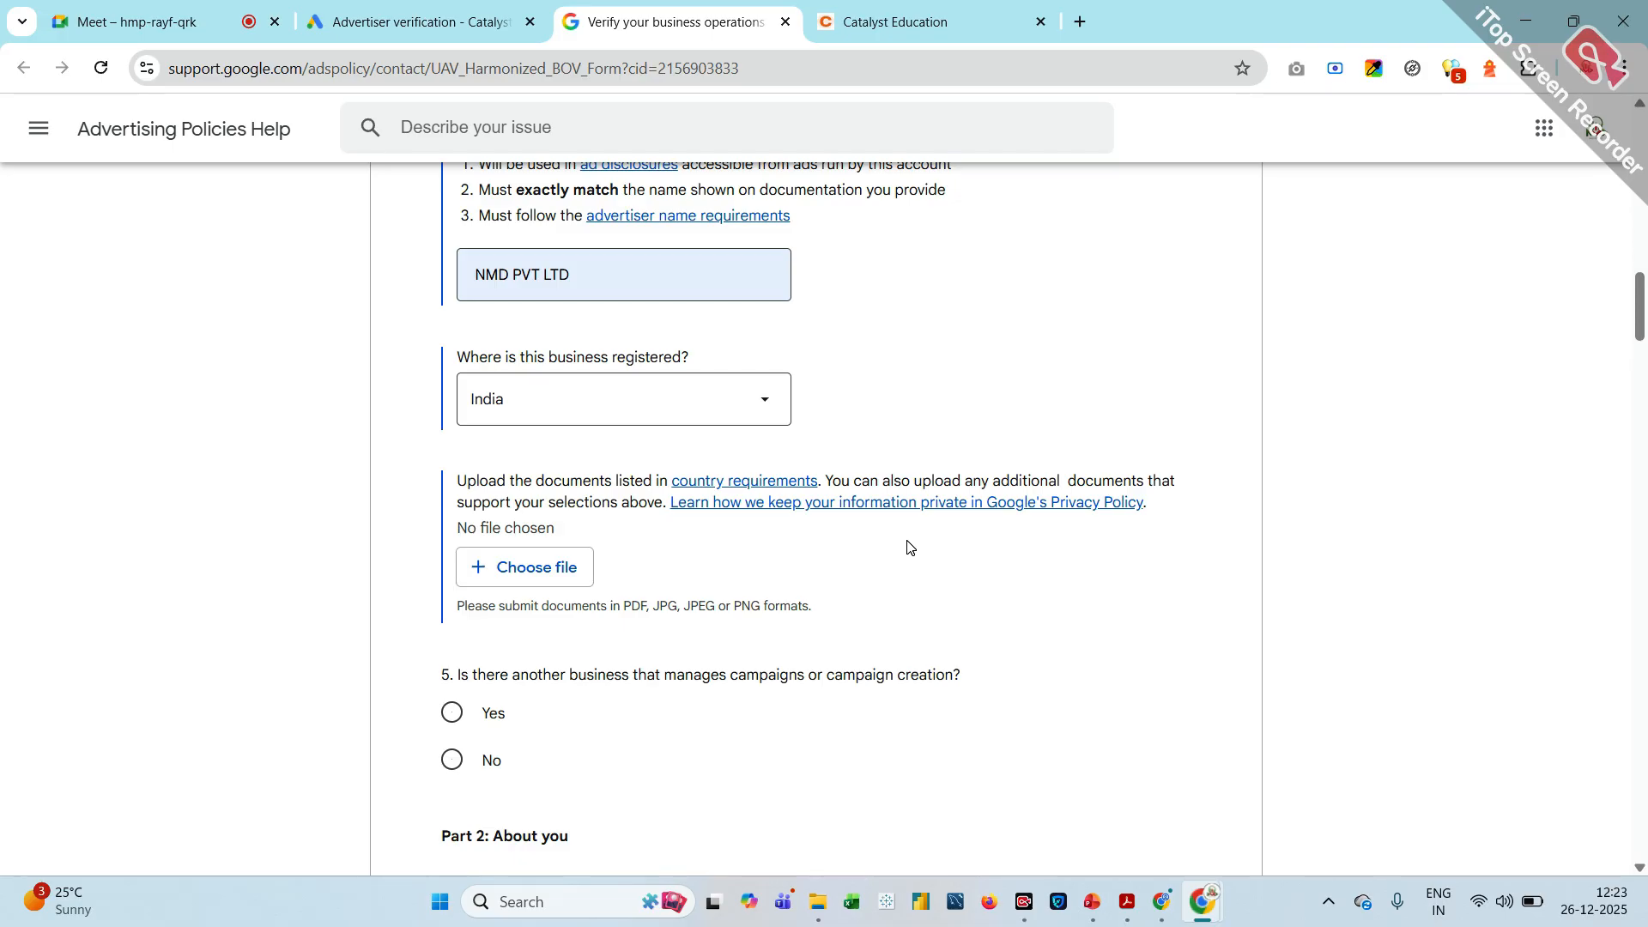
click(564, 575)
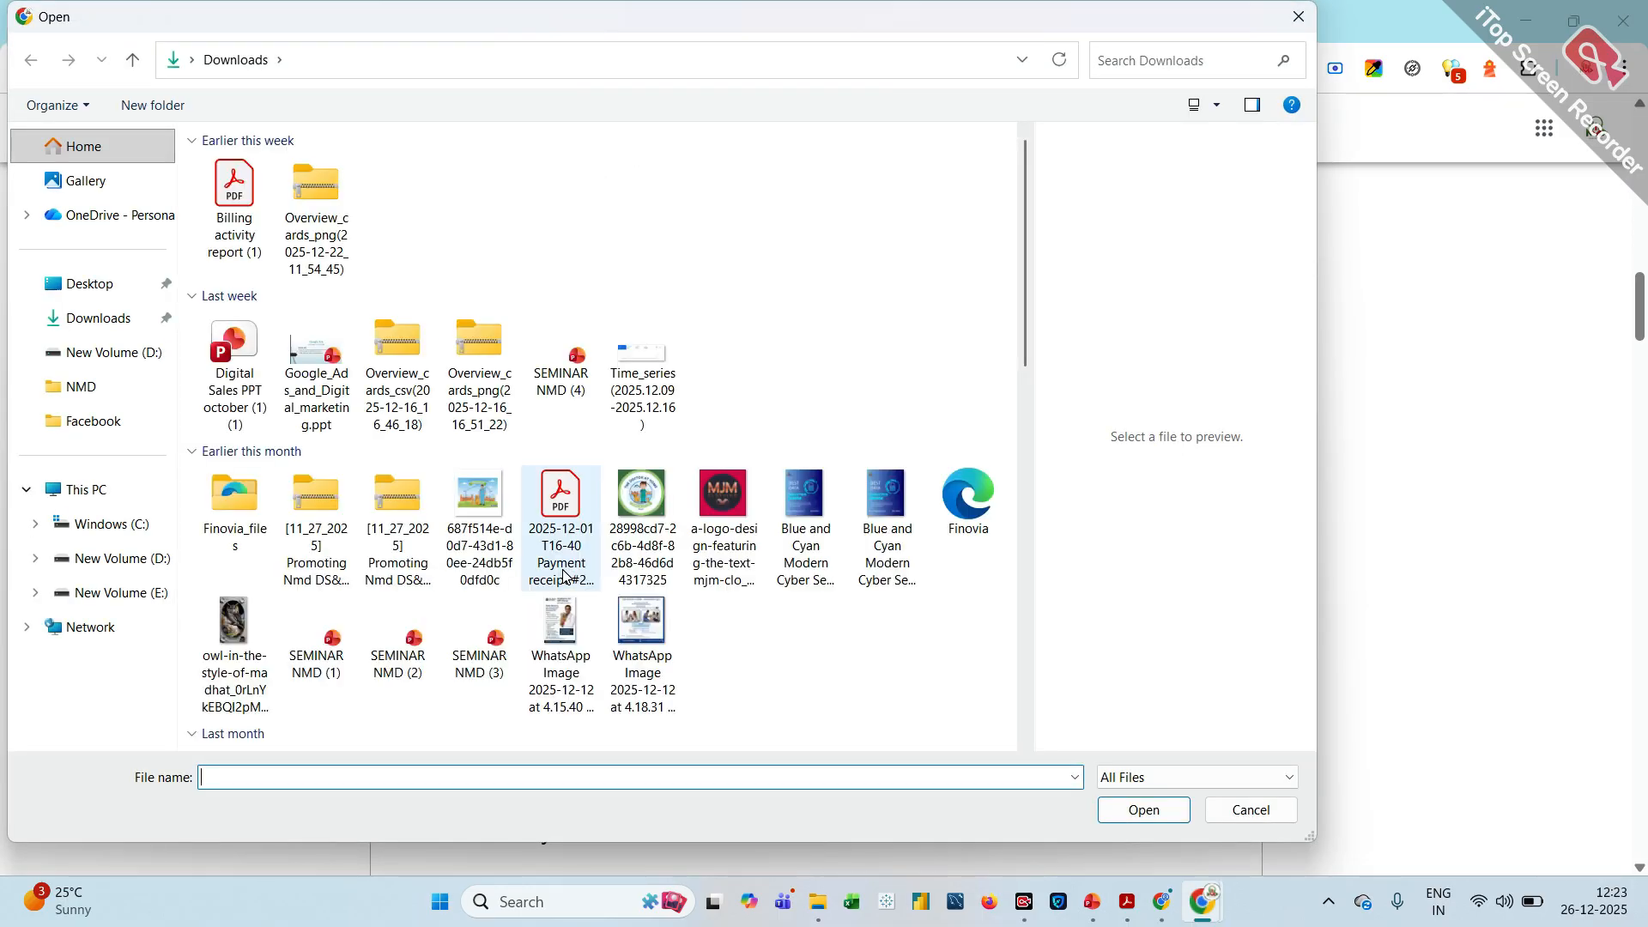
scroll(471, 659, down, 10)
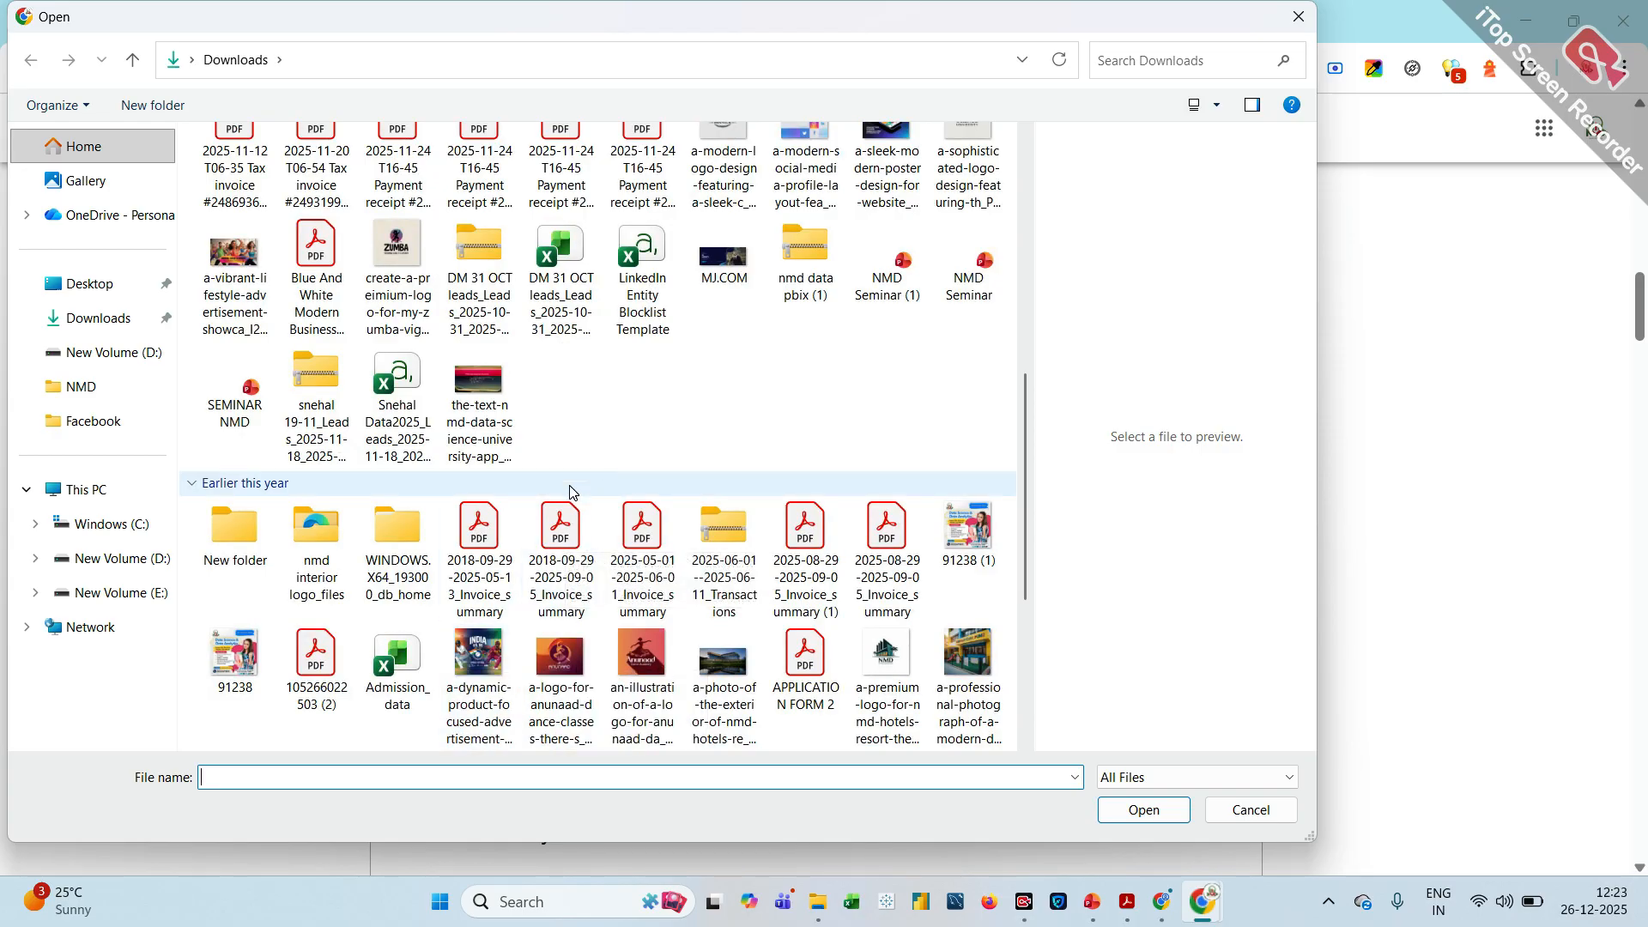
scroll(605, 431, down, 6)
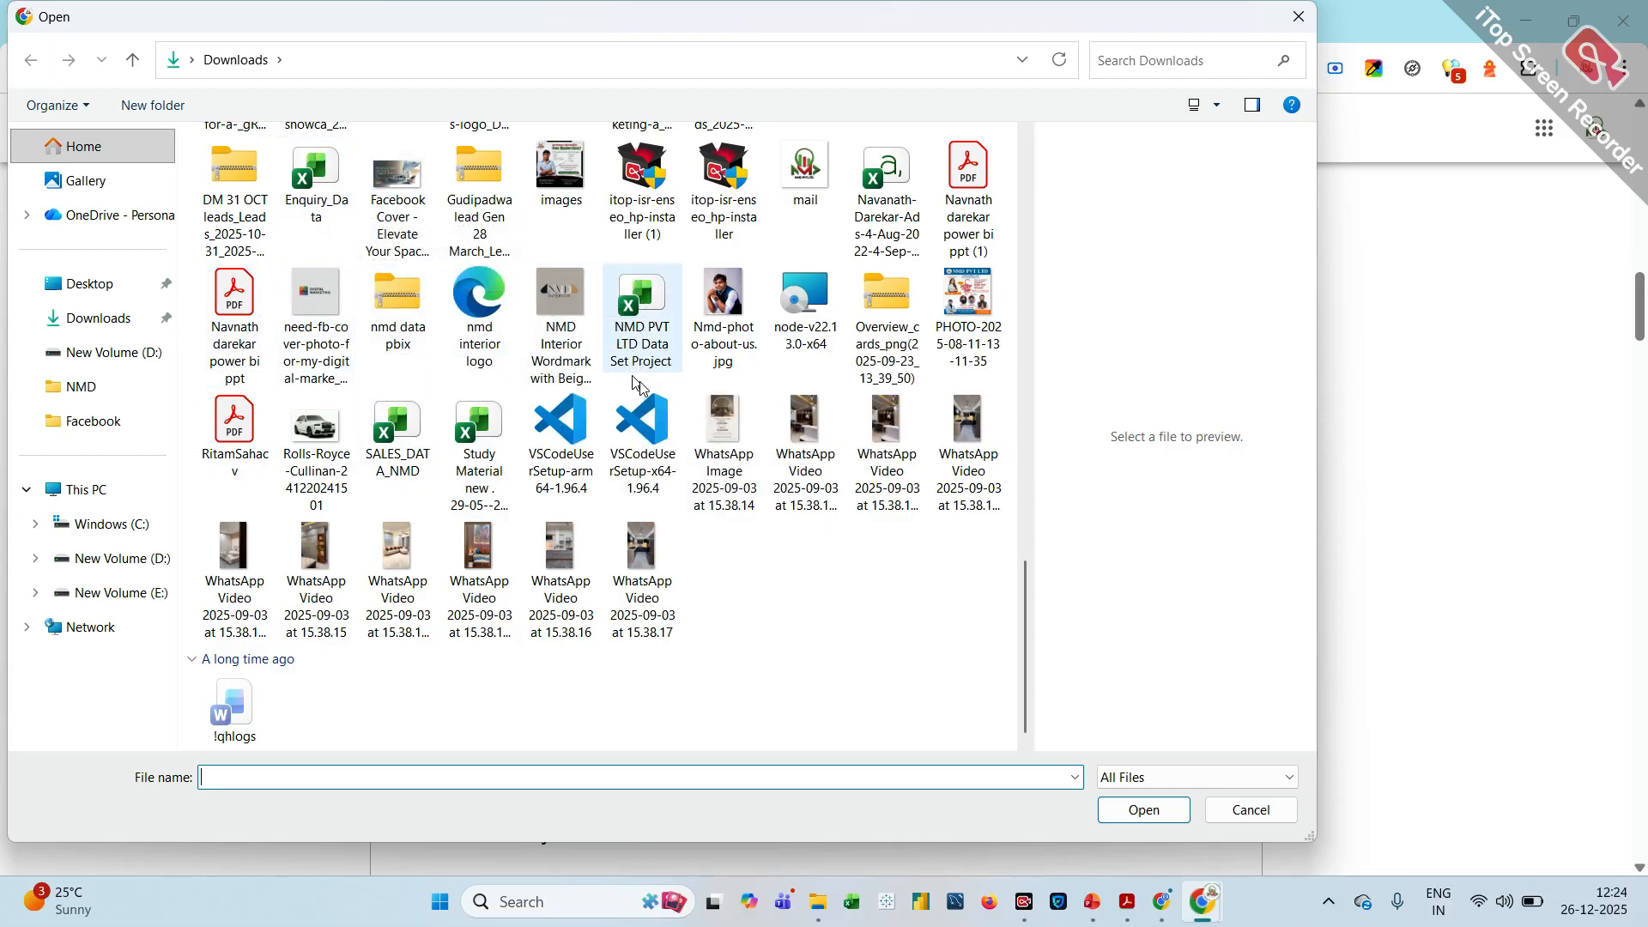
scroll(880, 377, up, 3)
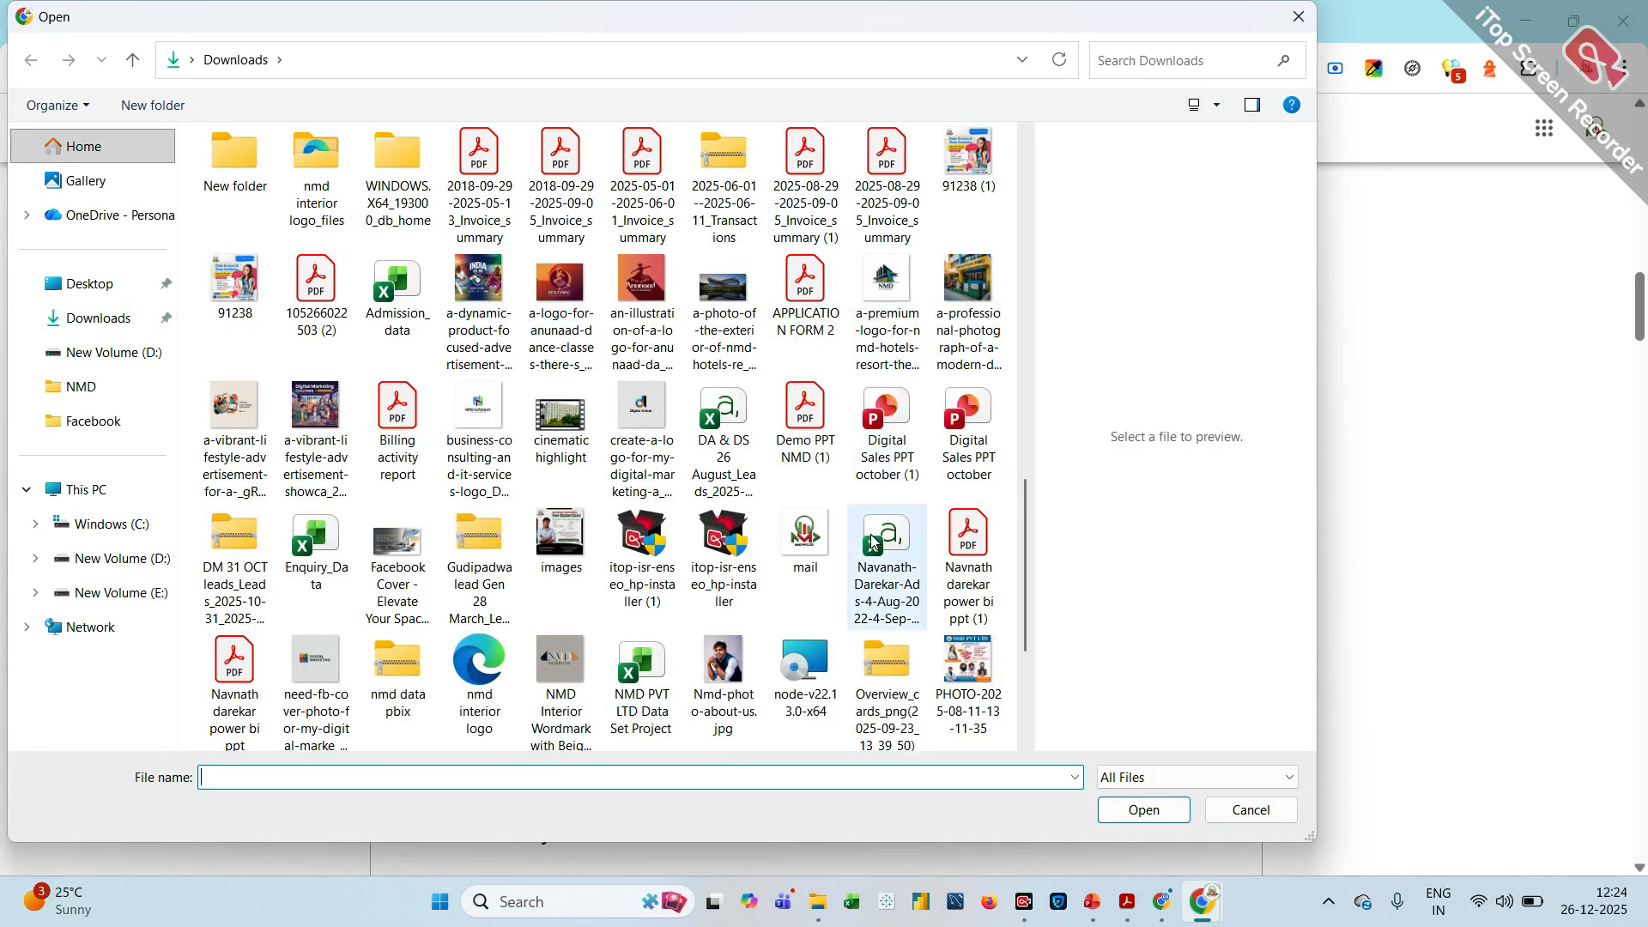
double_click(970, 661)
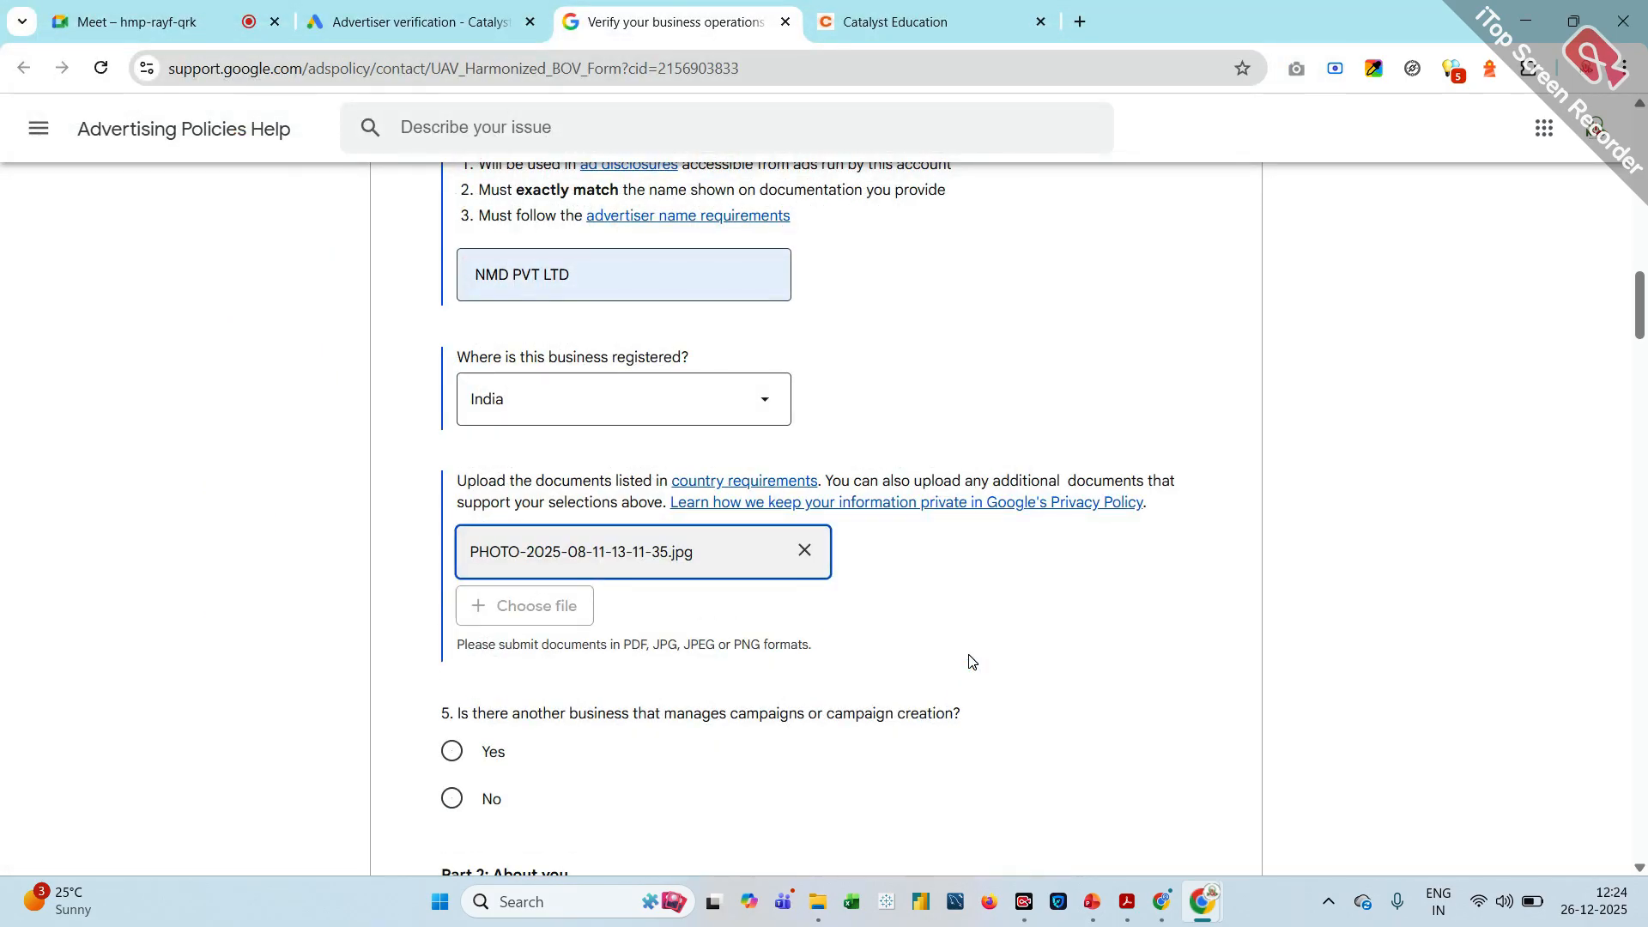
Answer No to whether another business manages campaigns or campaign creation
scroll(970, 660, down, 3)
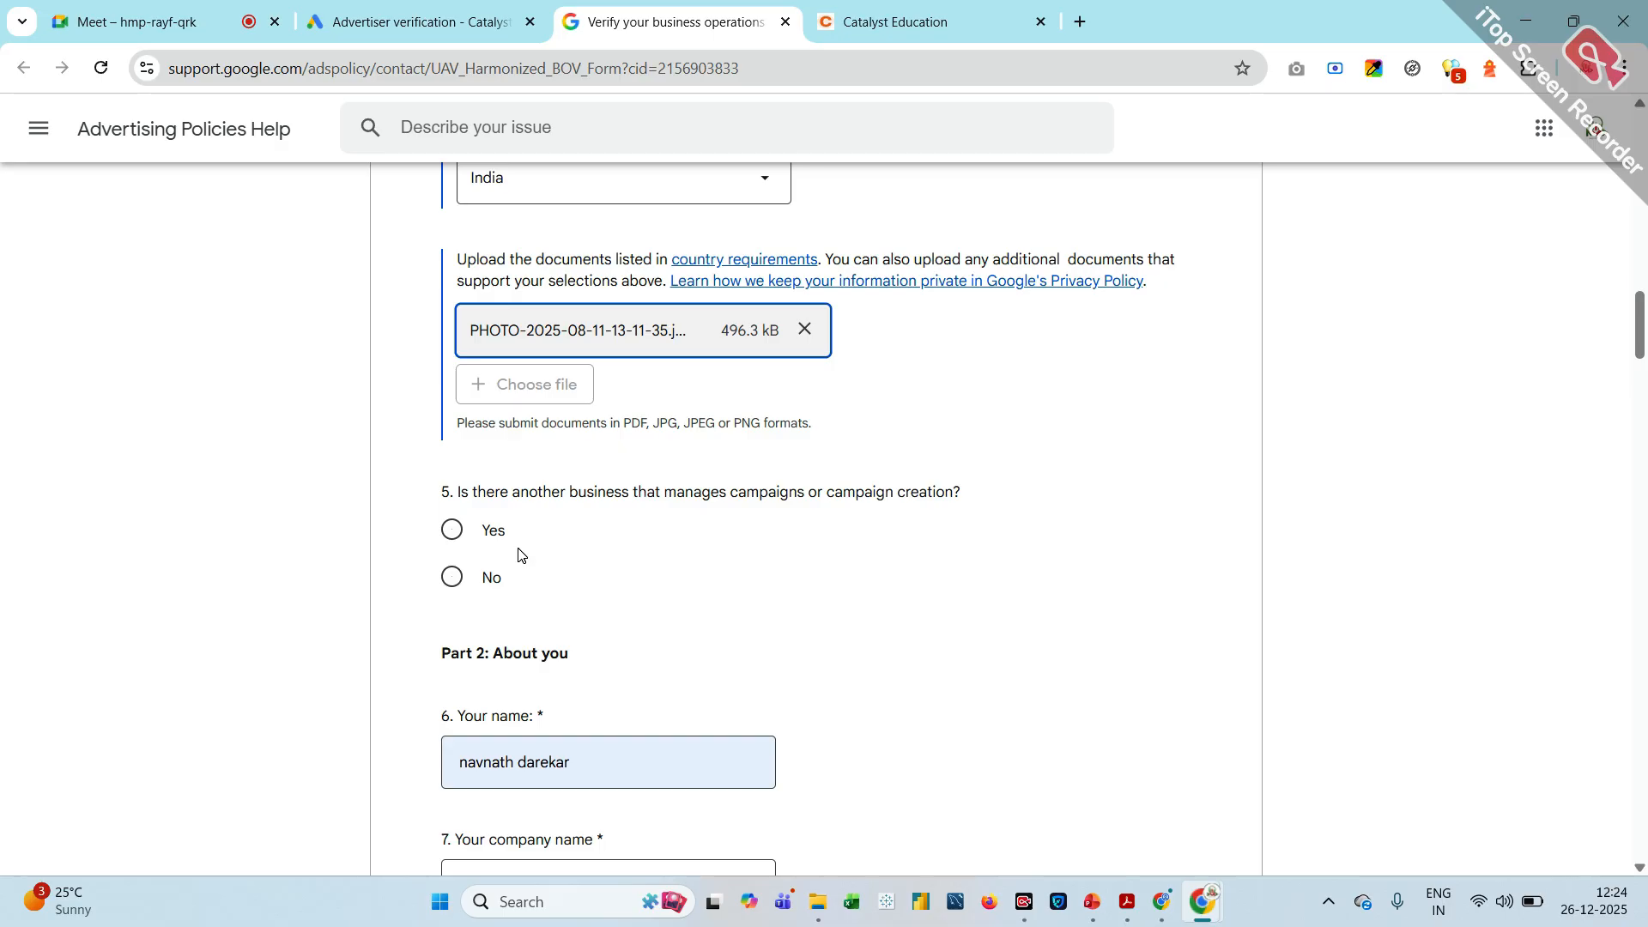
click(452, 583)
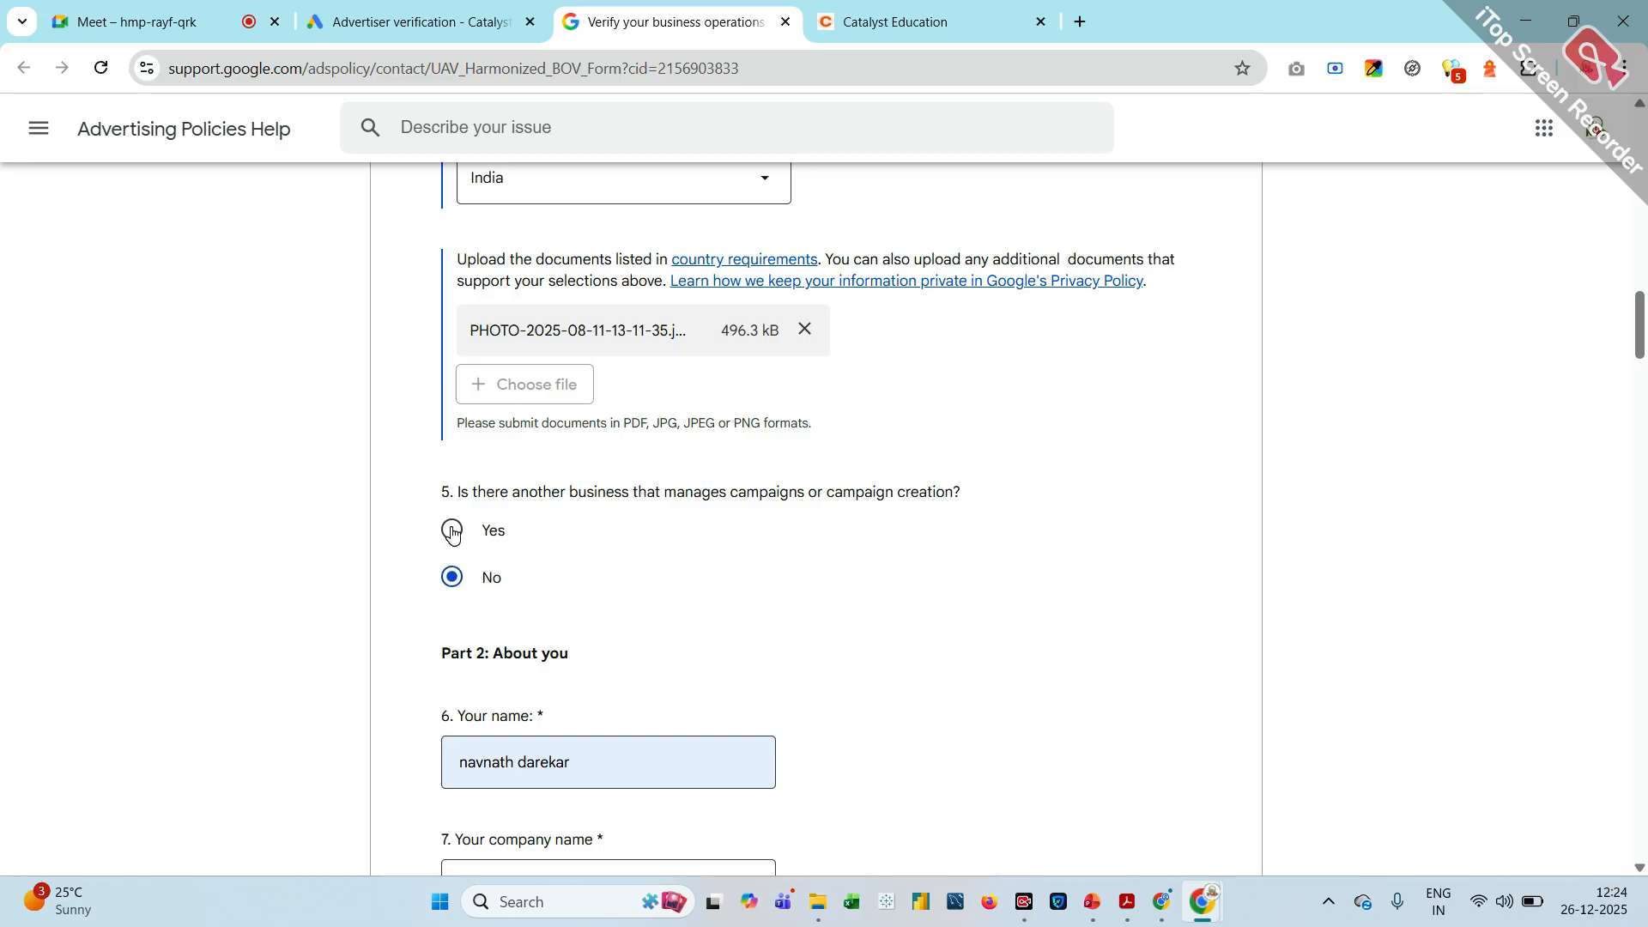
click(453, 532)
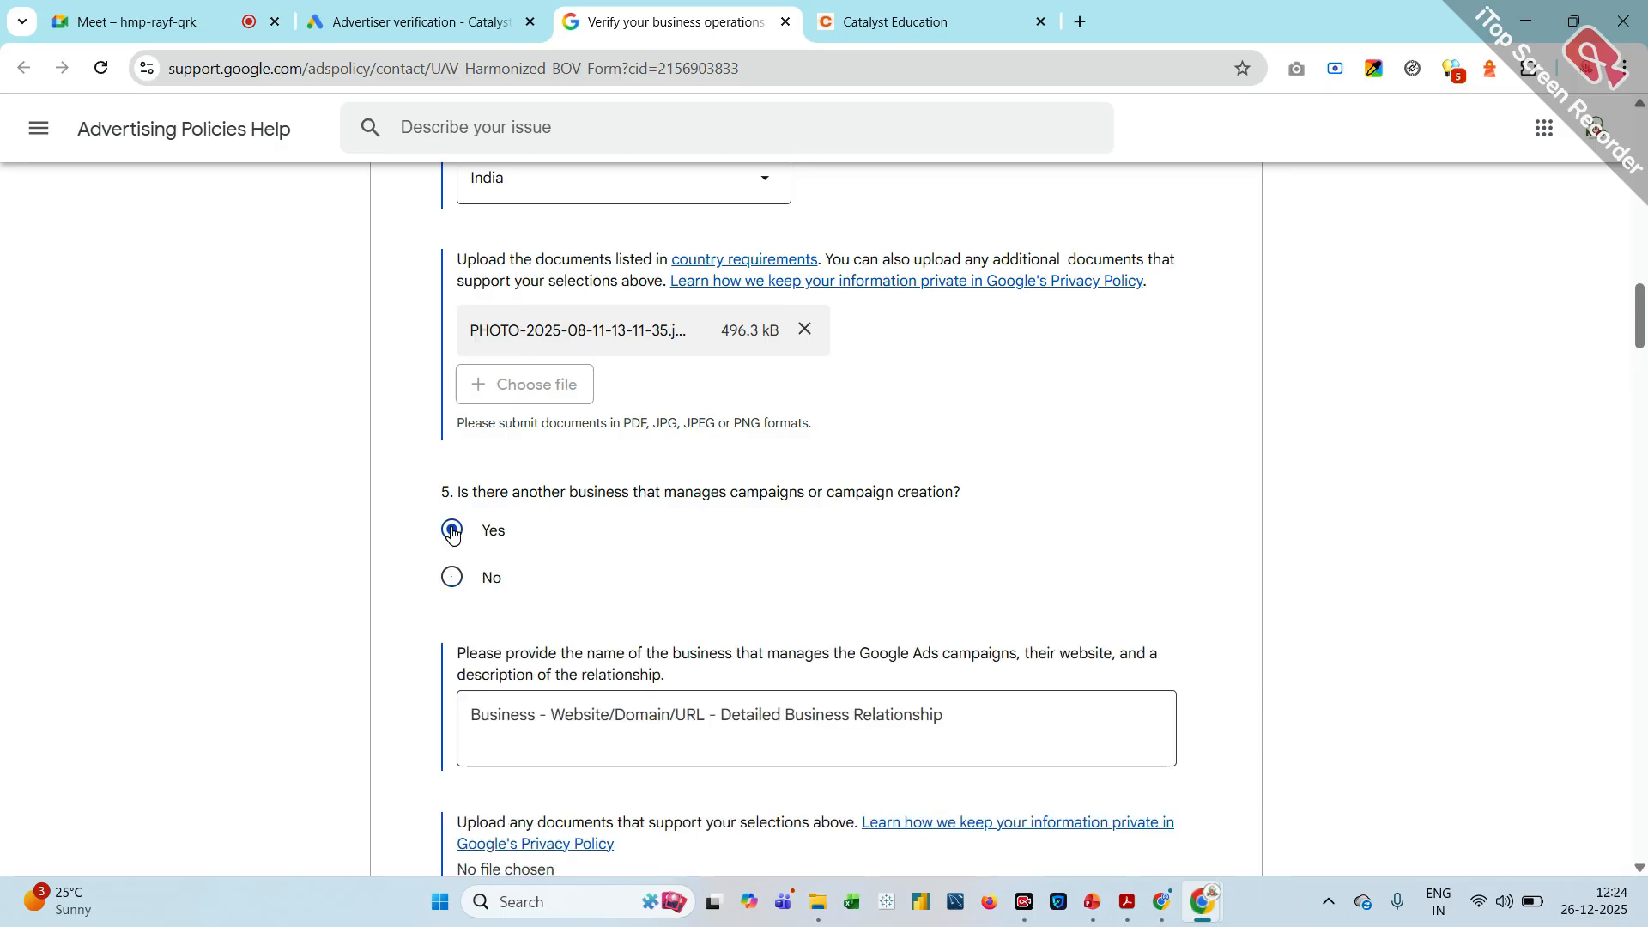
click(460, 582)
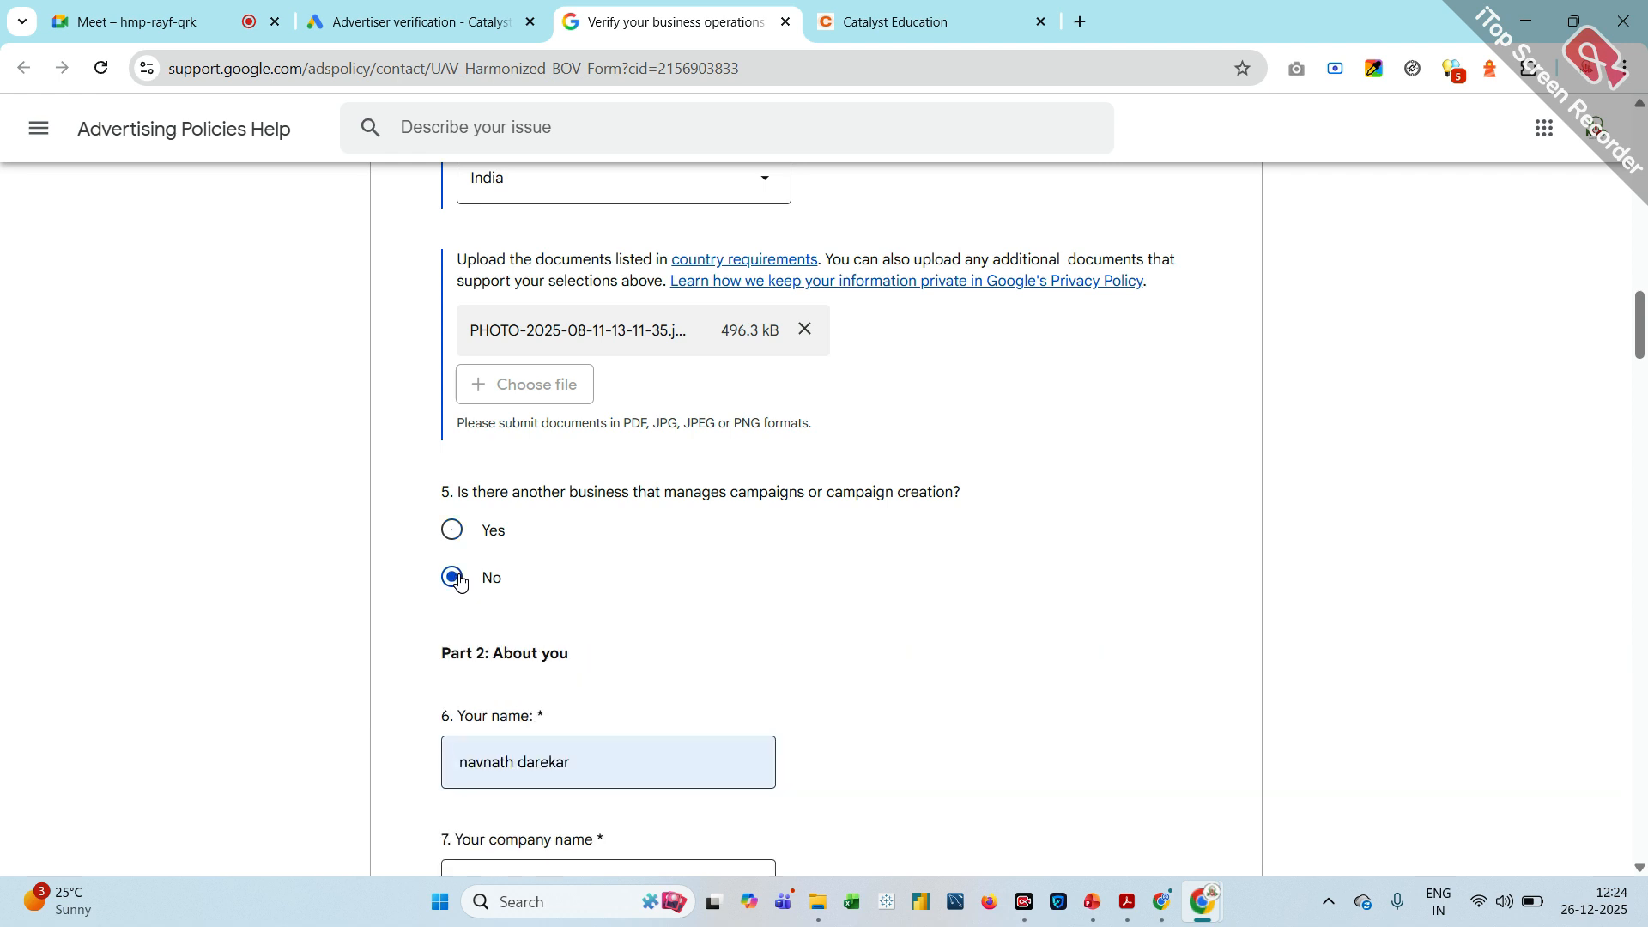
Fill in NMD PVT LTD as the company name using the saved autofill entry, including its address details
scroll(460, 582, down, 1)
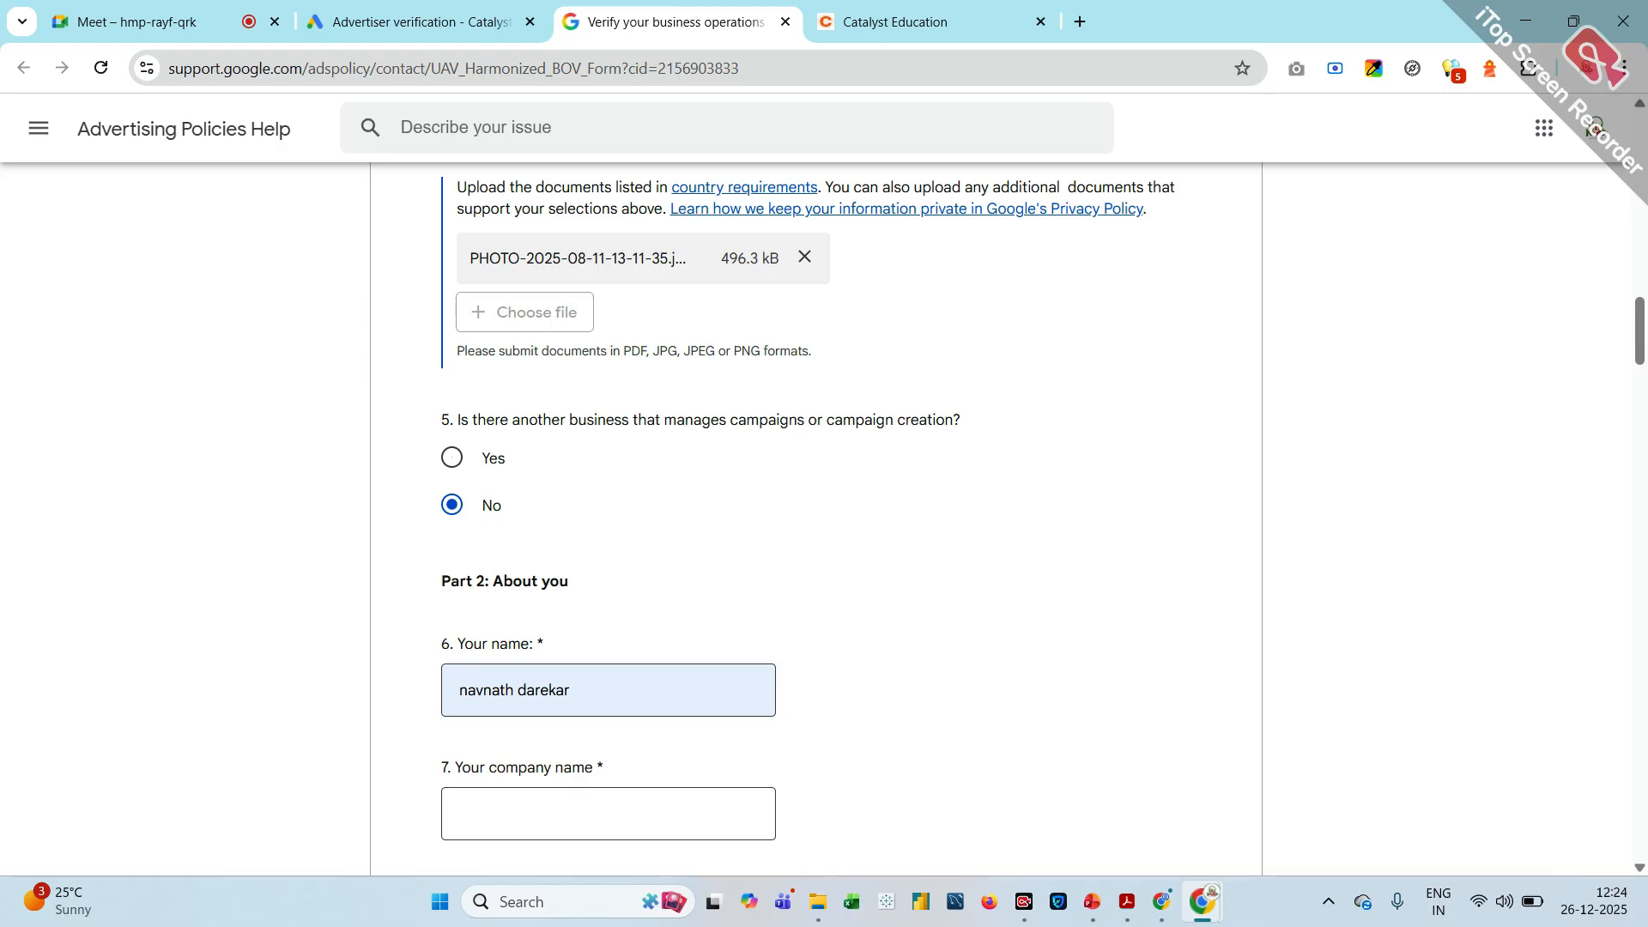
scroll(584, 549, down, 2)
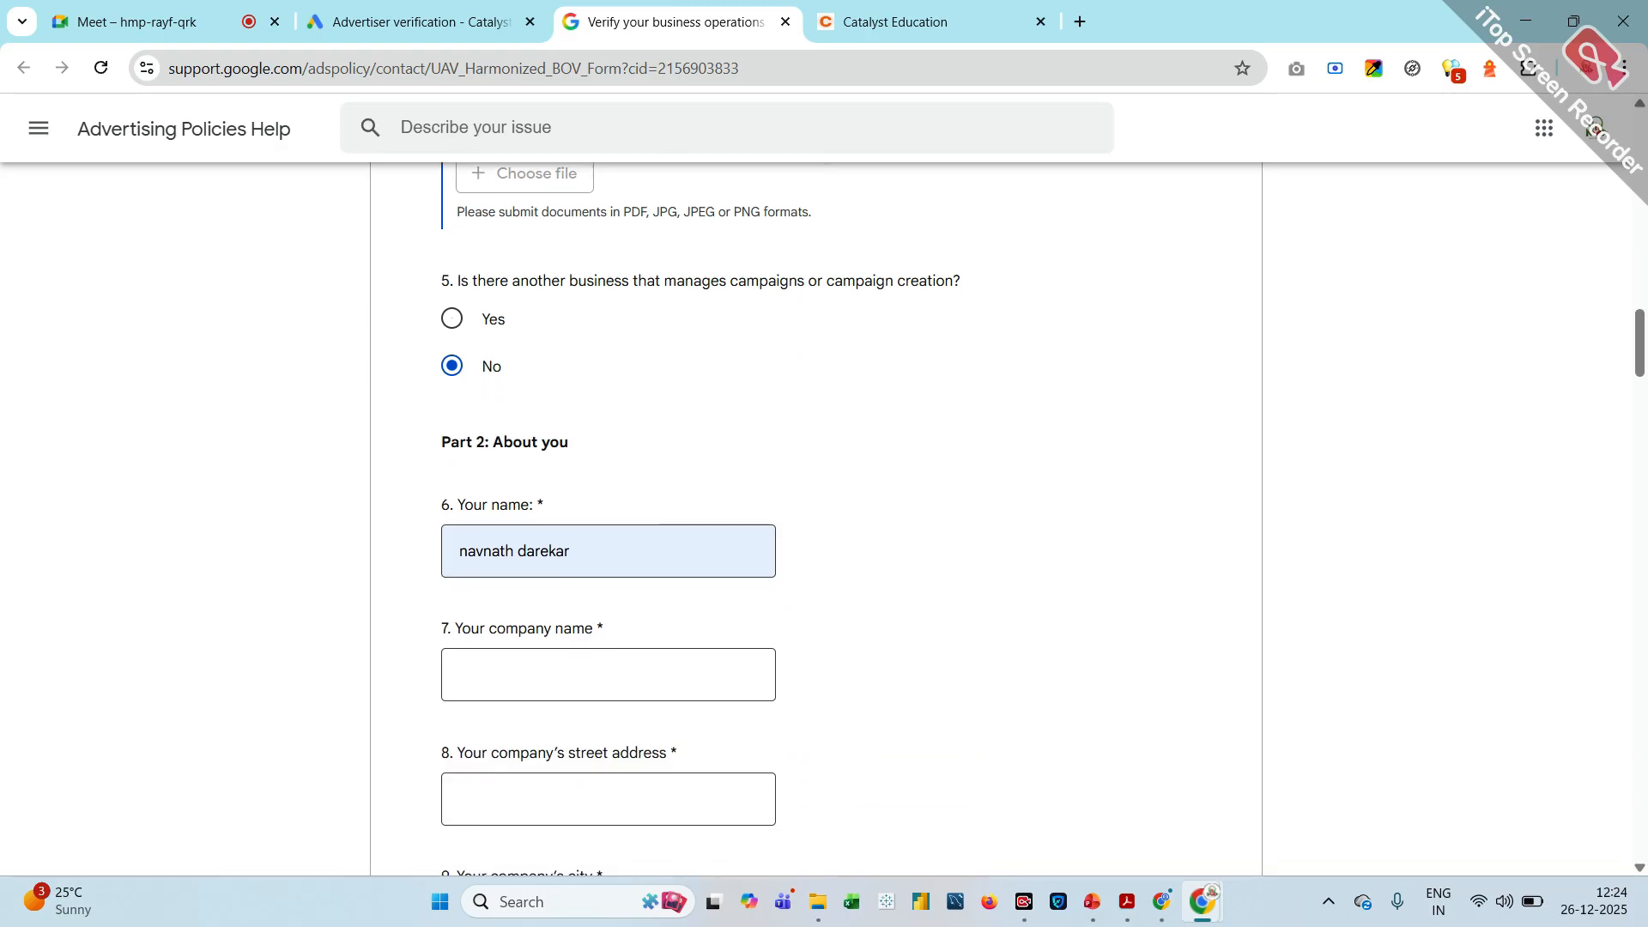
click(594, 553)
scroll(591, 555, down, 1)
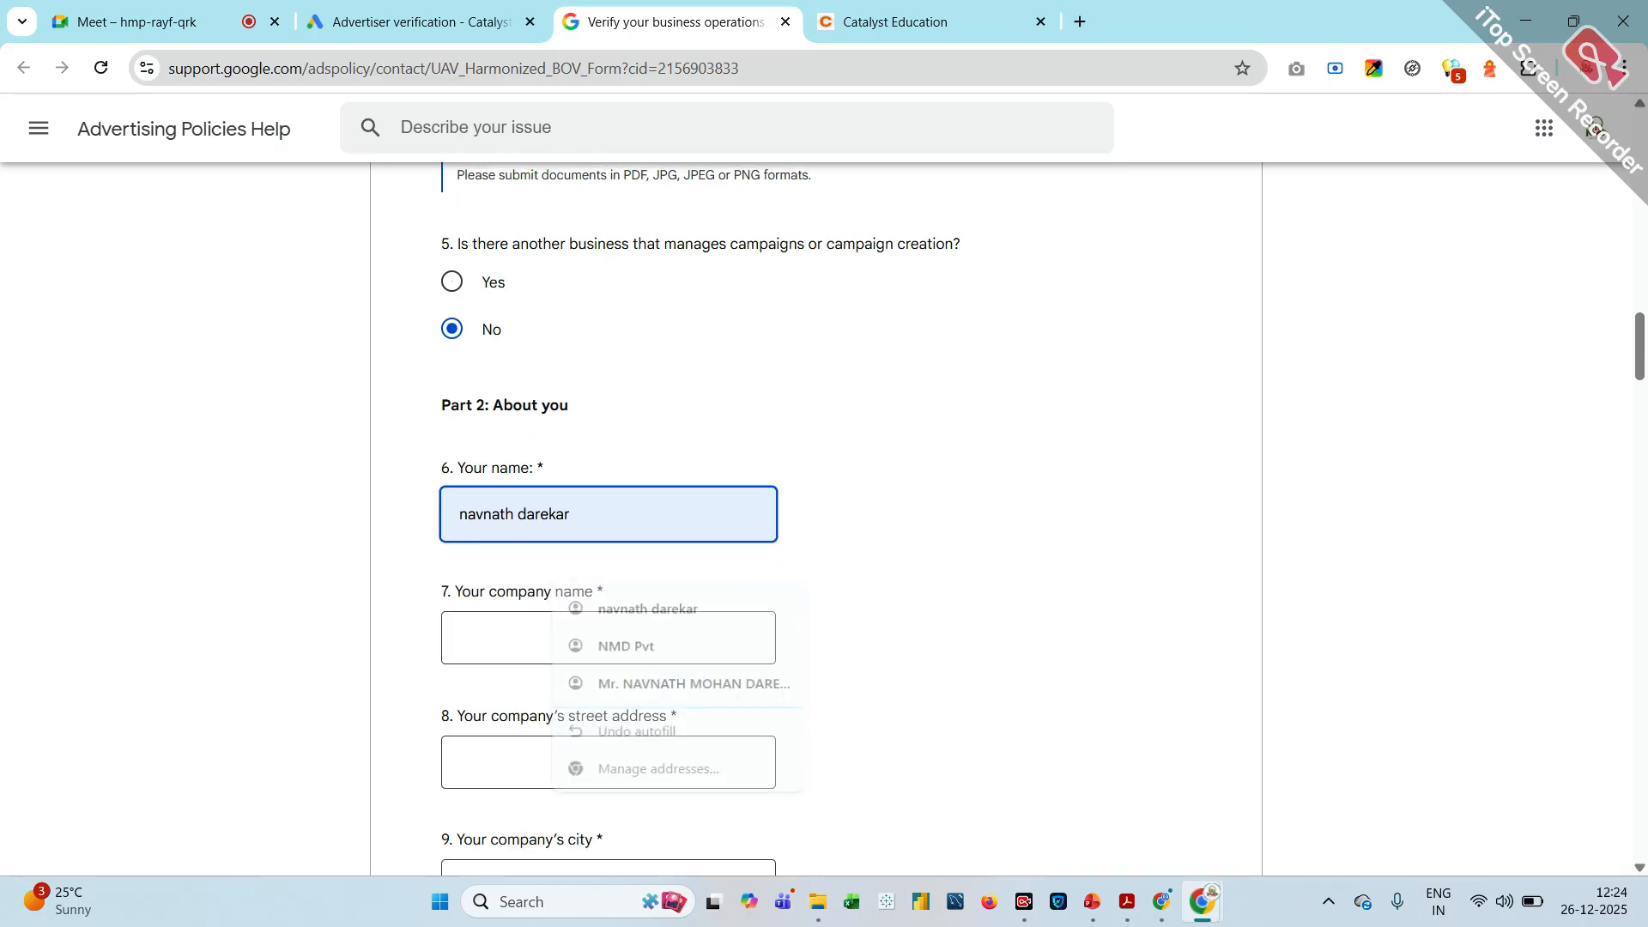
click(591, 595)
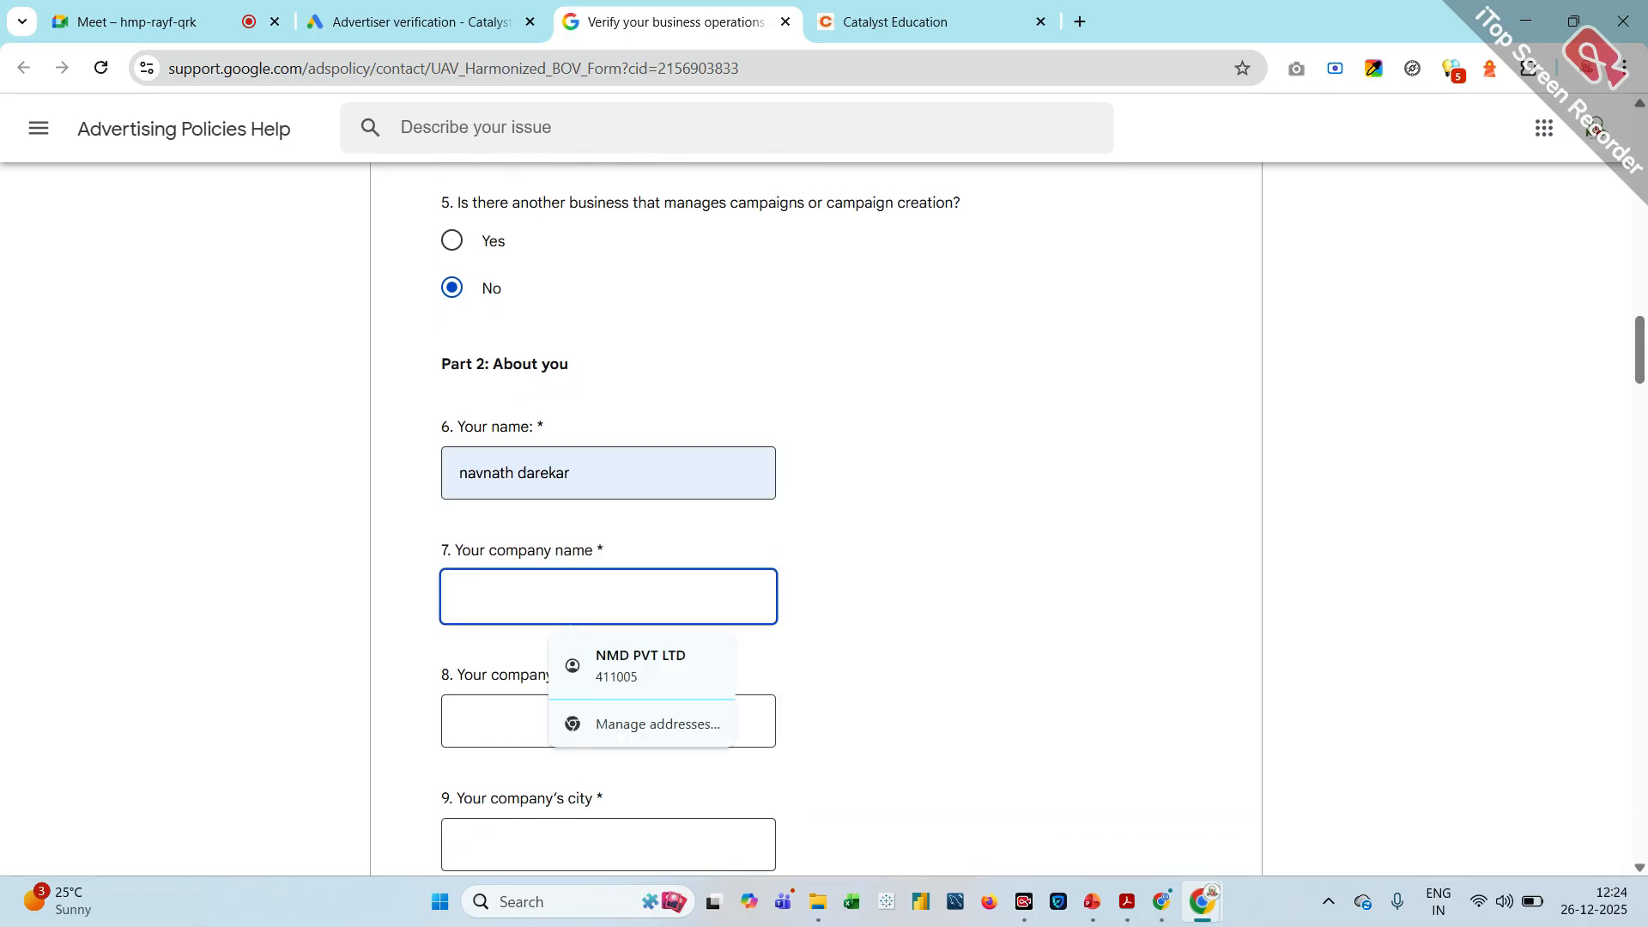
click(656, 661)
scroll(659, 667, down, 2)
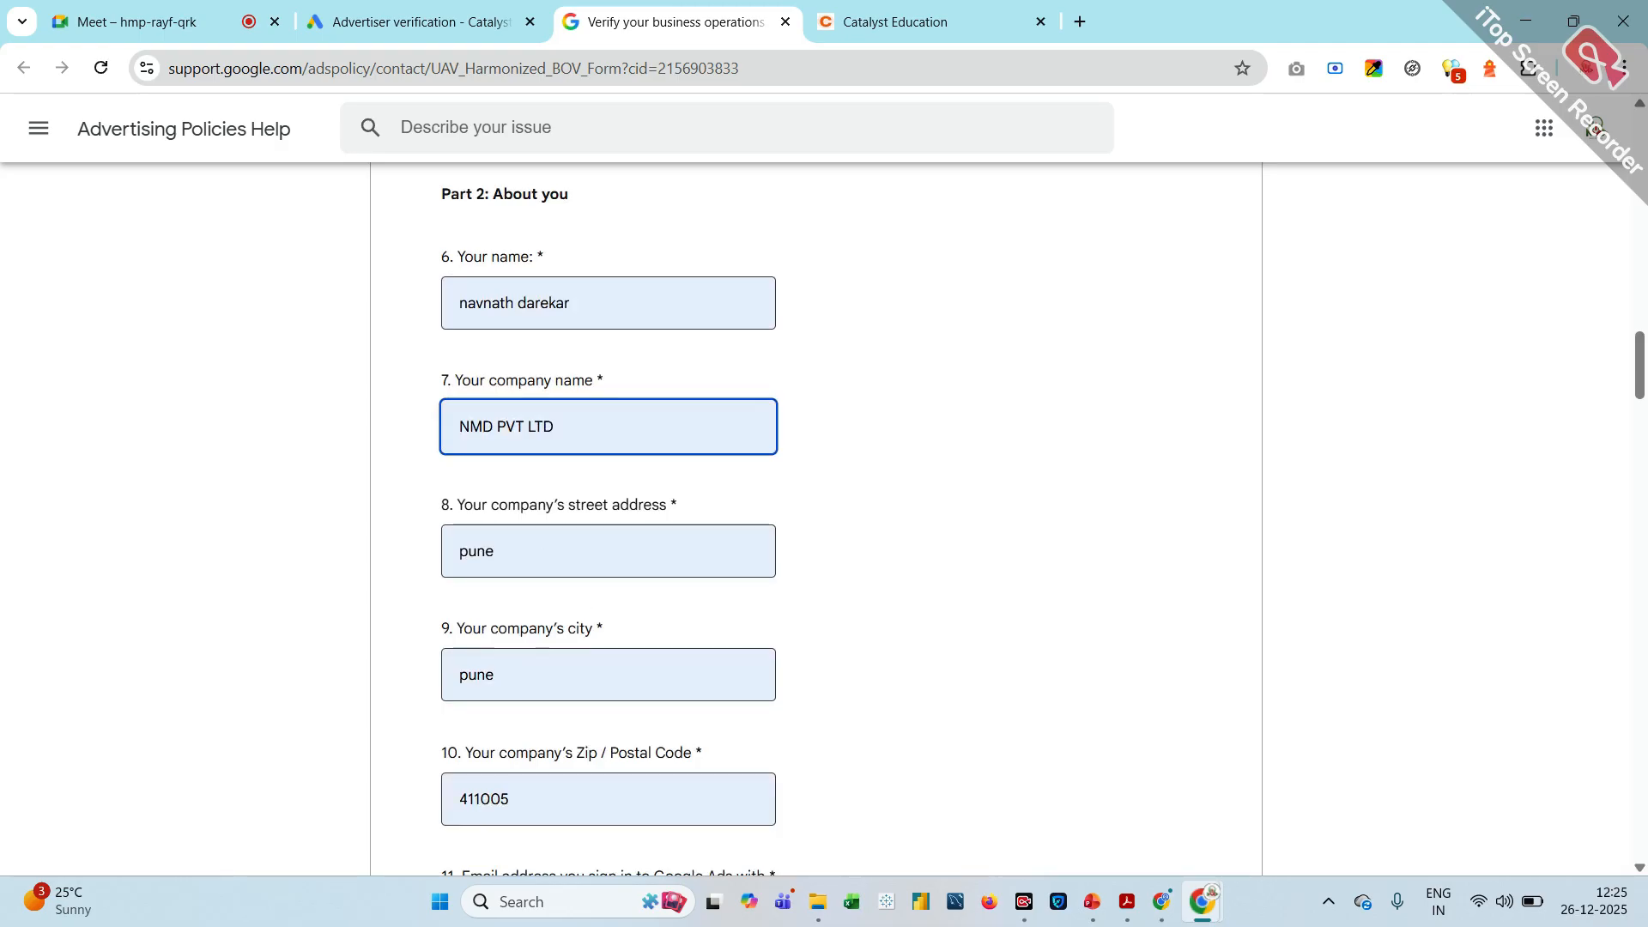
Replace the company's street address with the saved full office address and fill in the Google Ads sign-in e-mail
click(553, 556)
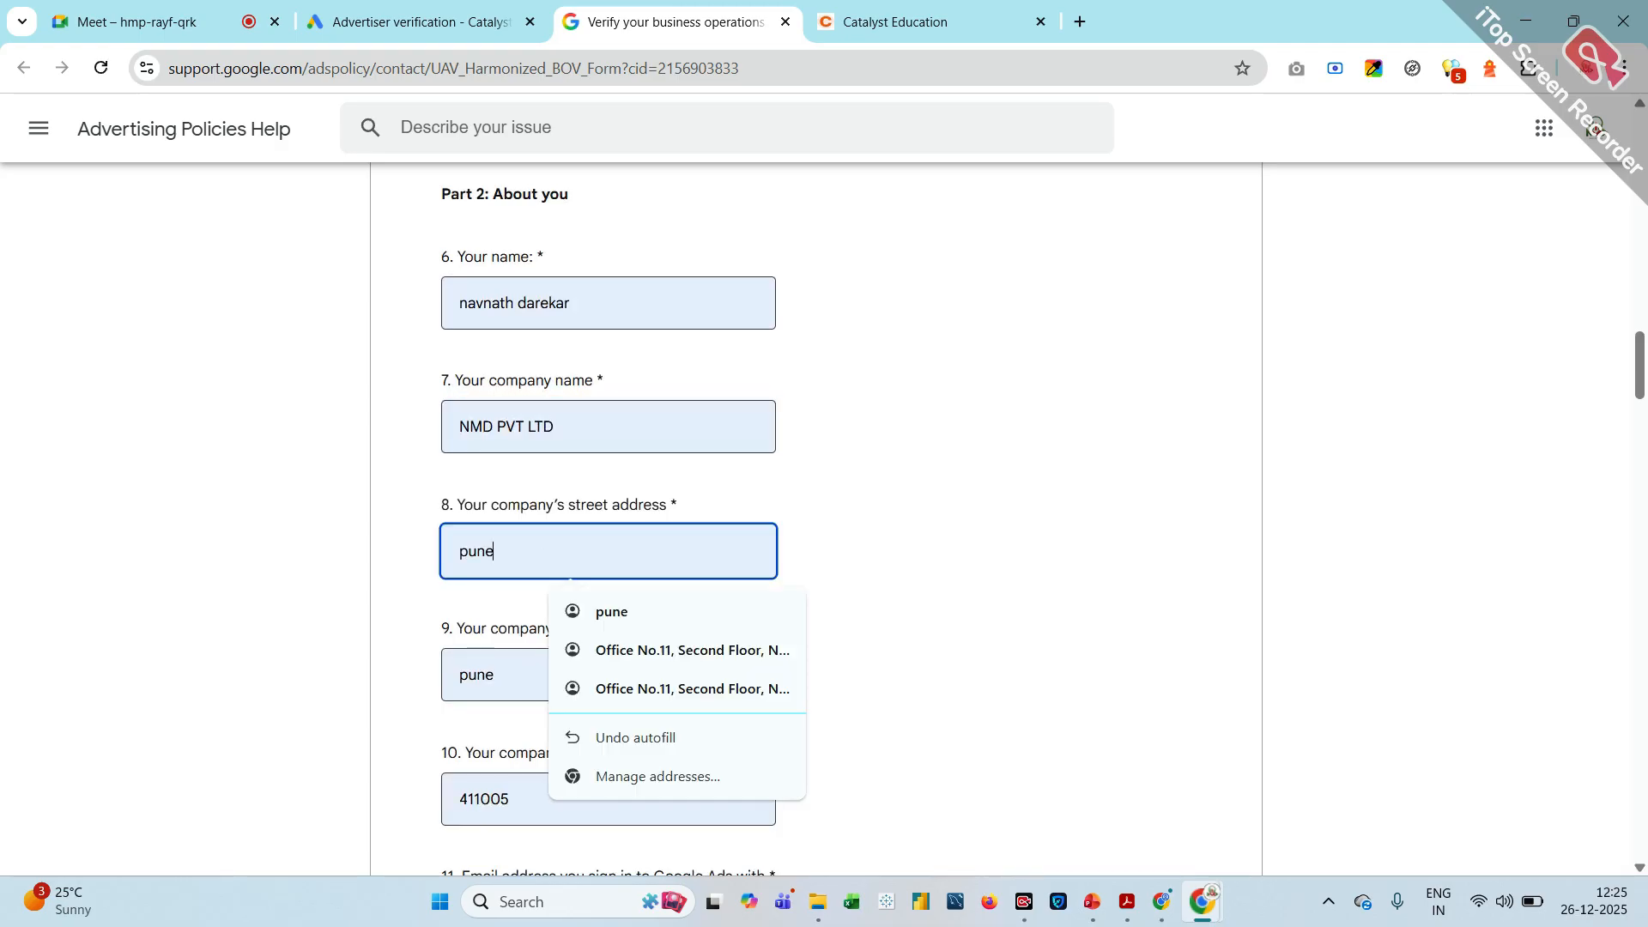
click(647, 671)
scroll(647, 670, down, 2)
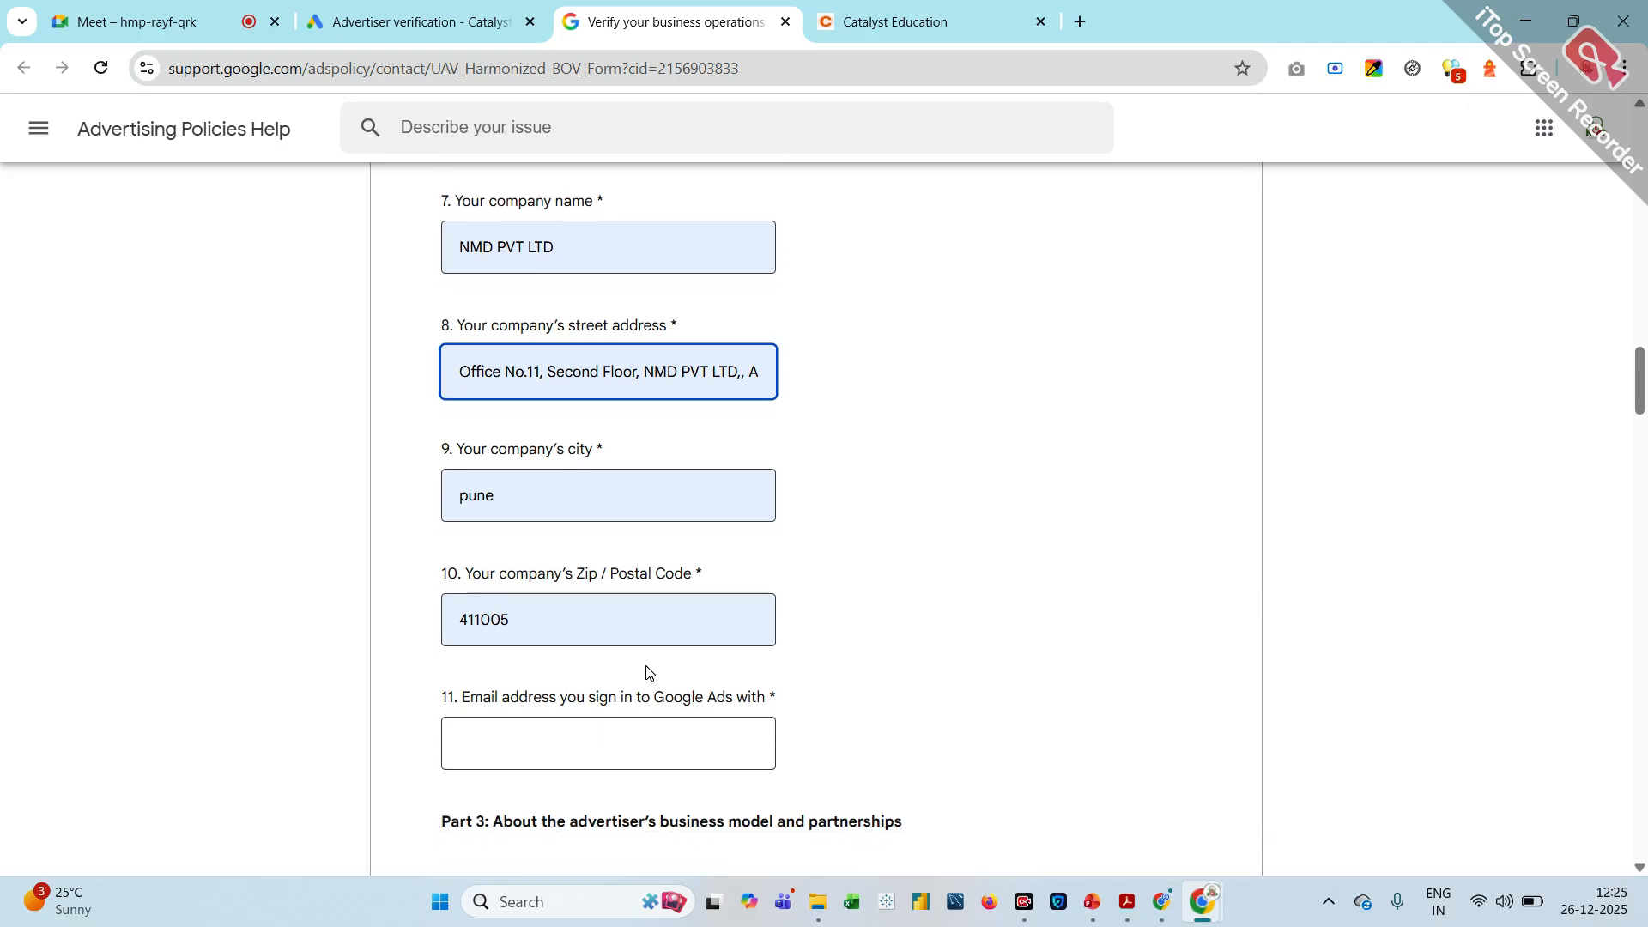
scroll(581, 656, down, 2)
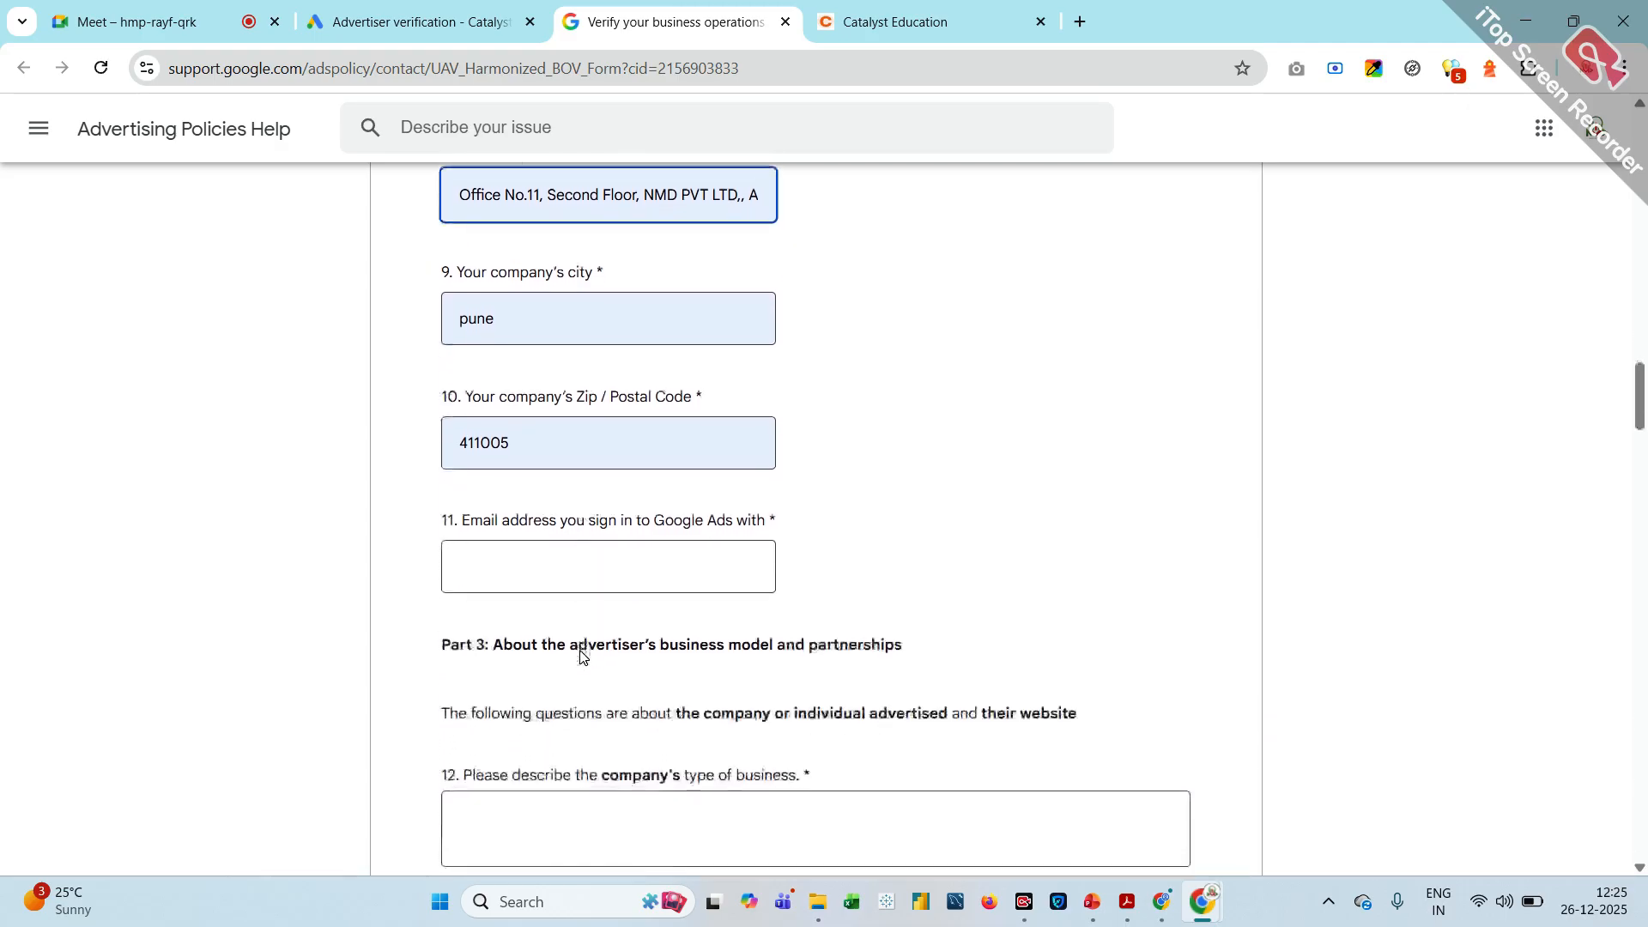
click(528, 578)
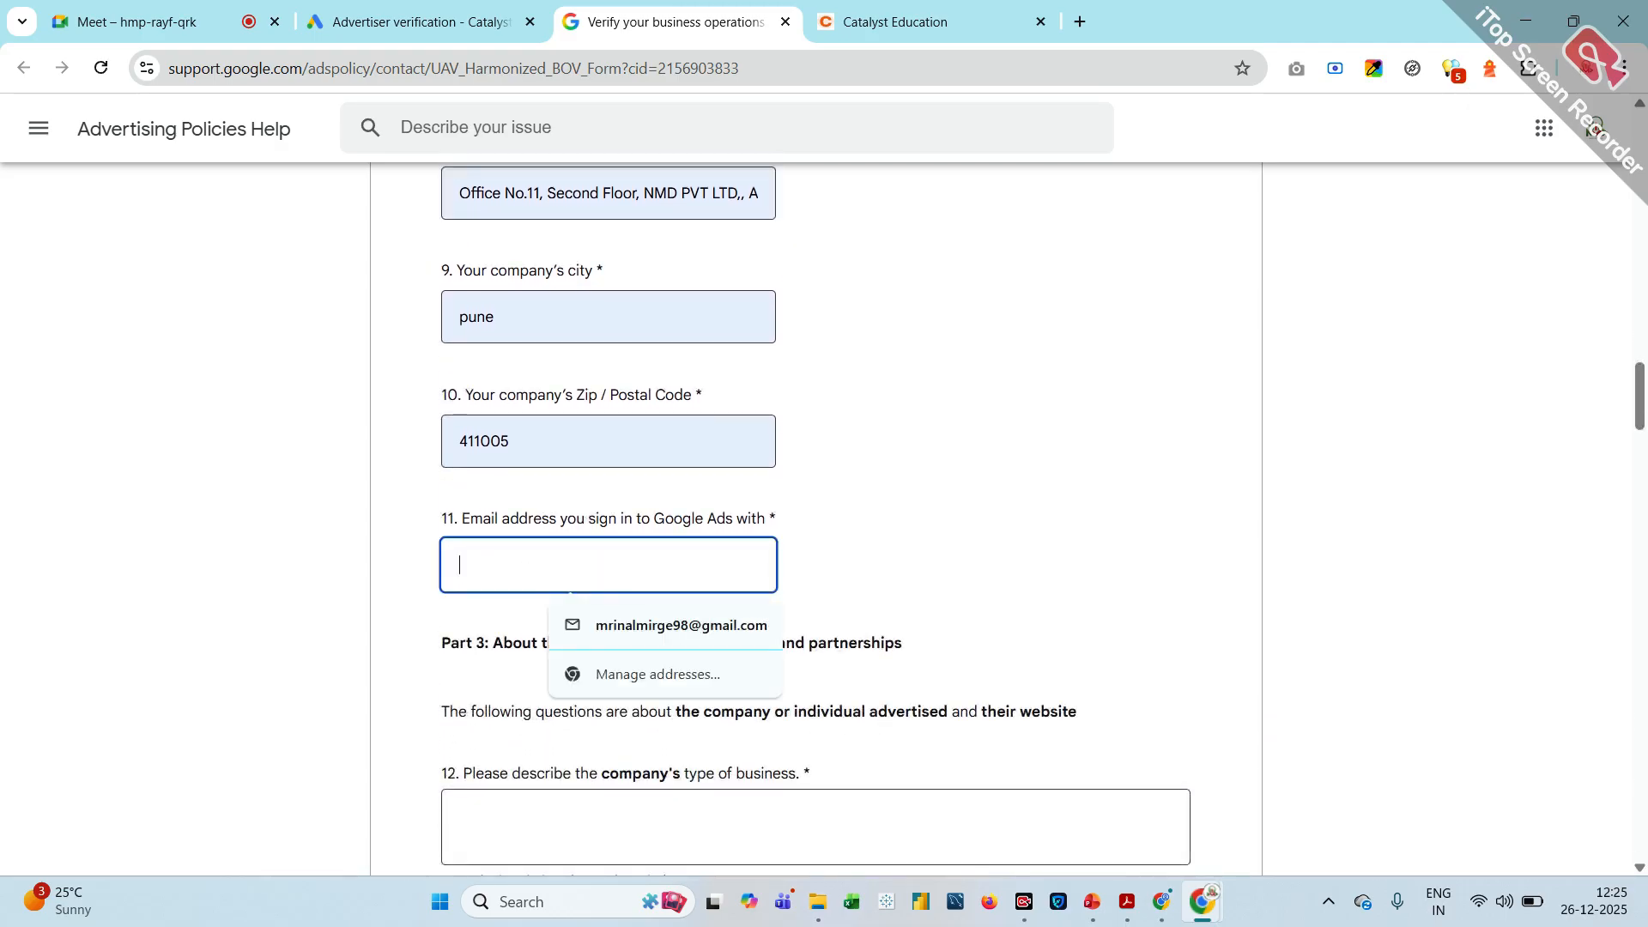
click(618, 639)
Describe the company's type of business as "NMD Pvt Ltd Is one of the leading Digital marketing Agence we transform business with digital technology"
scroll(618, 639, down, 2)
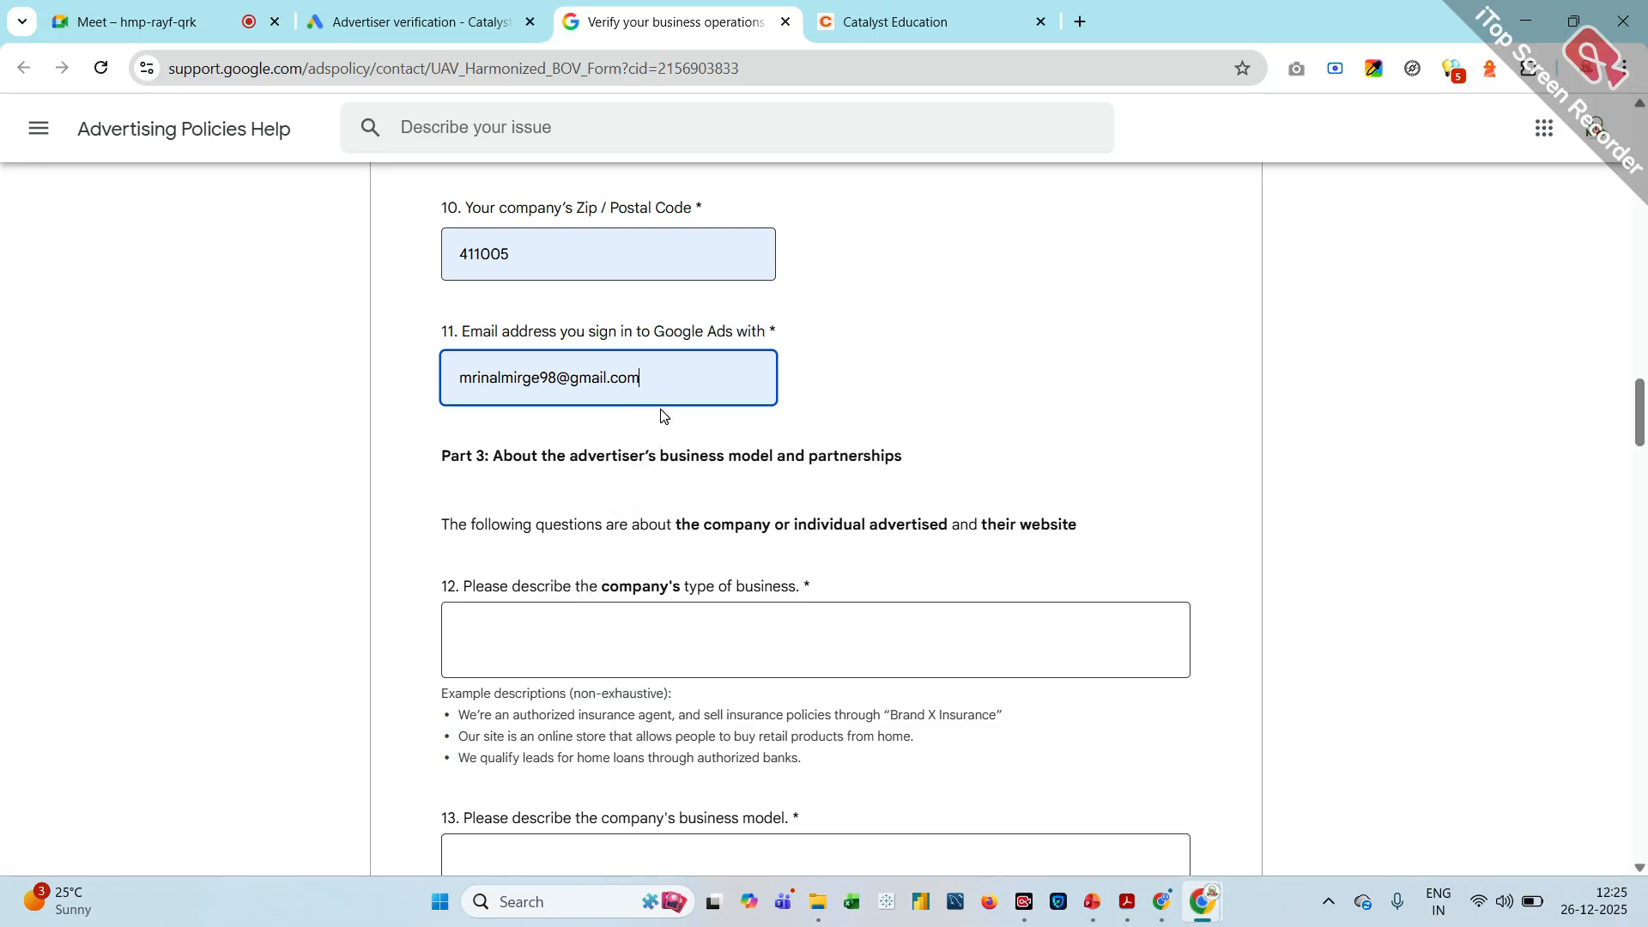
scroll(661, 416, down, 2)
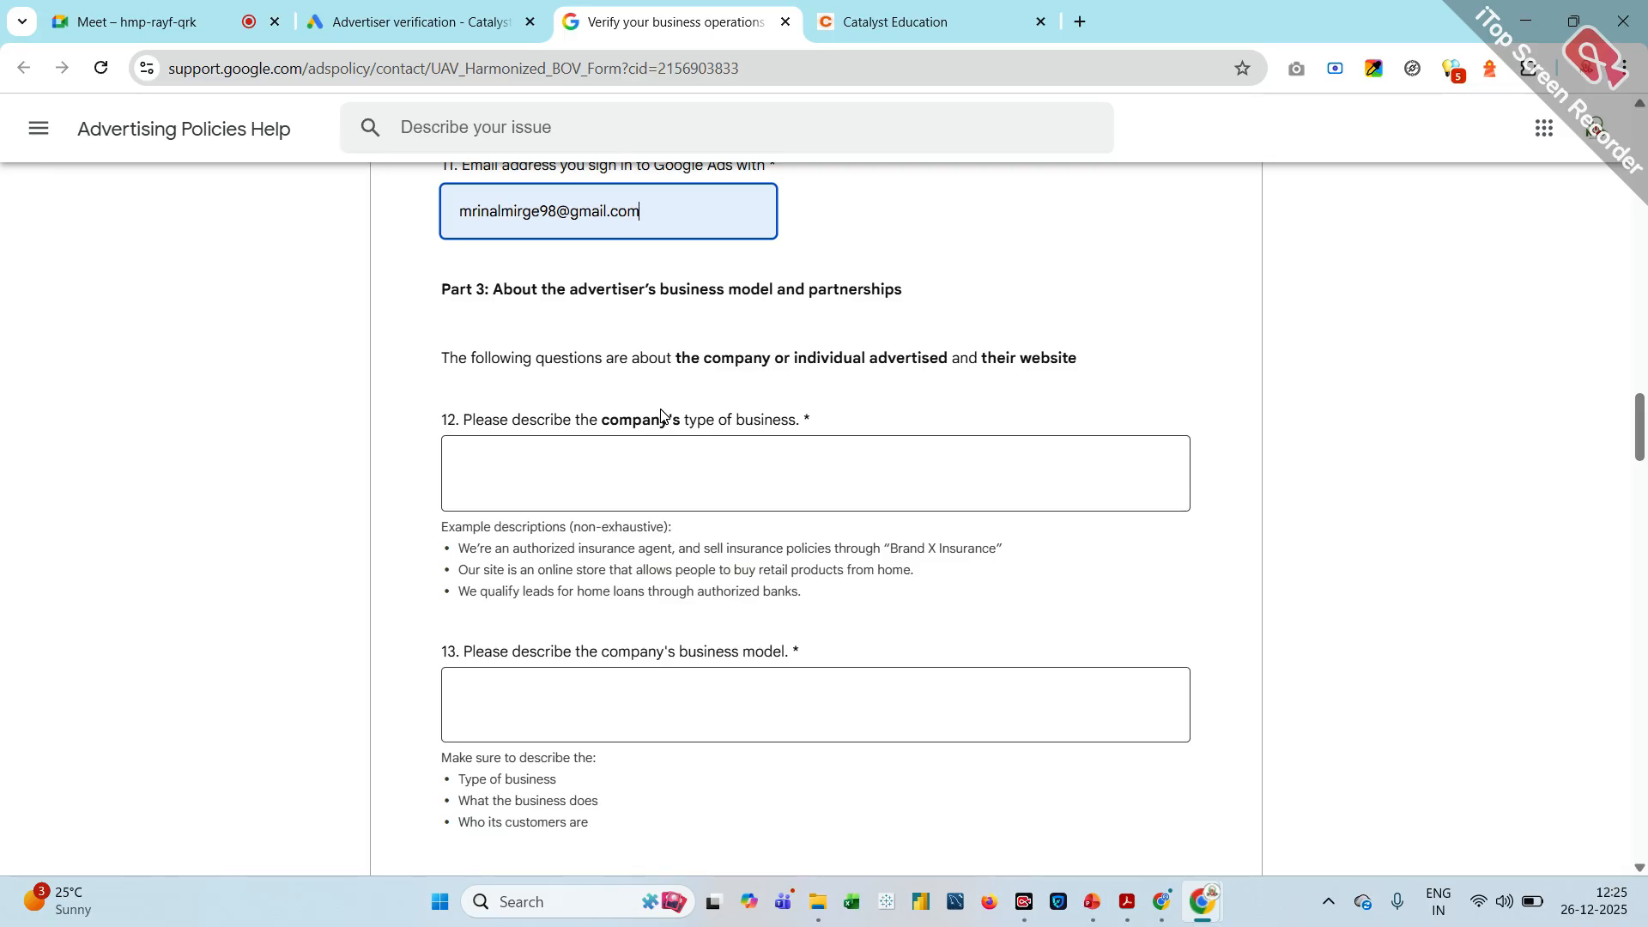
click(506, 464)
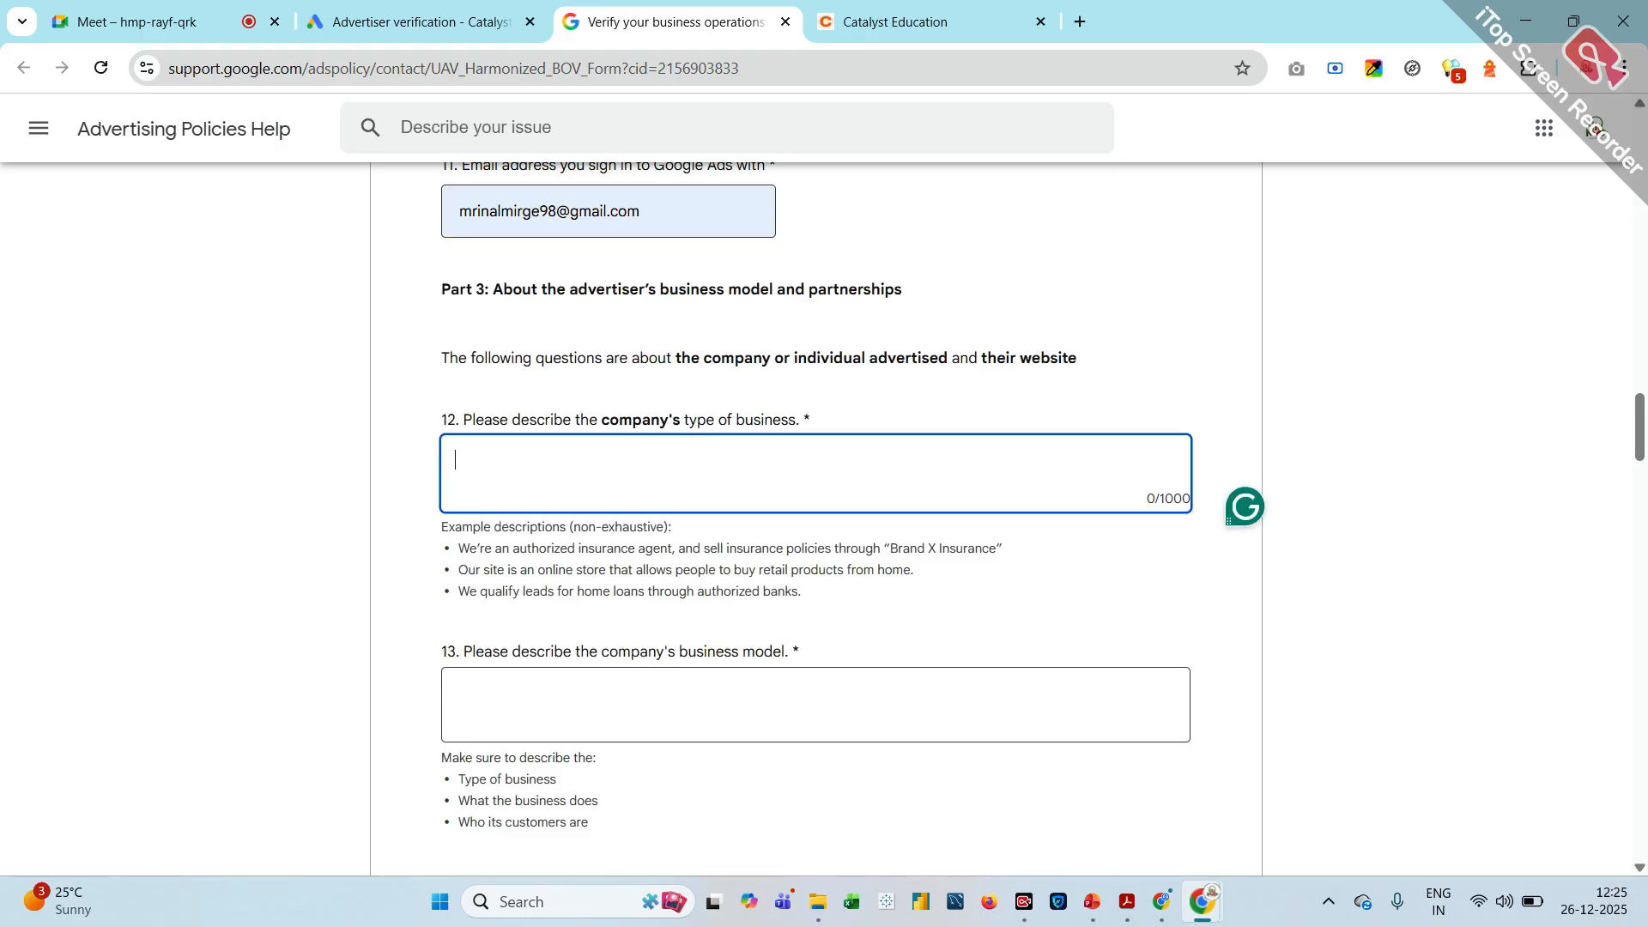
text(NMD Pvt Ltd Is one of the )
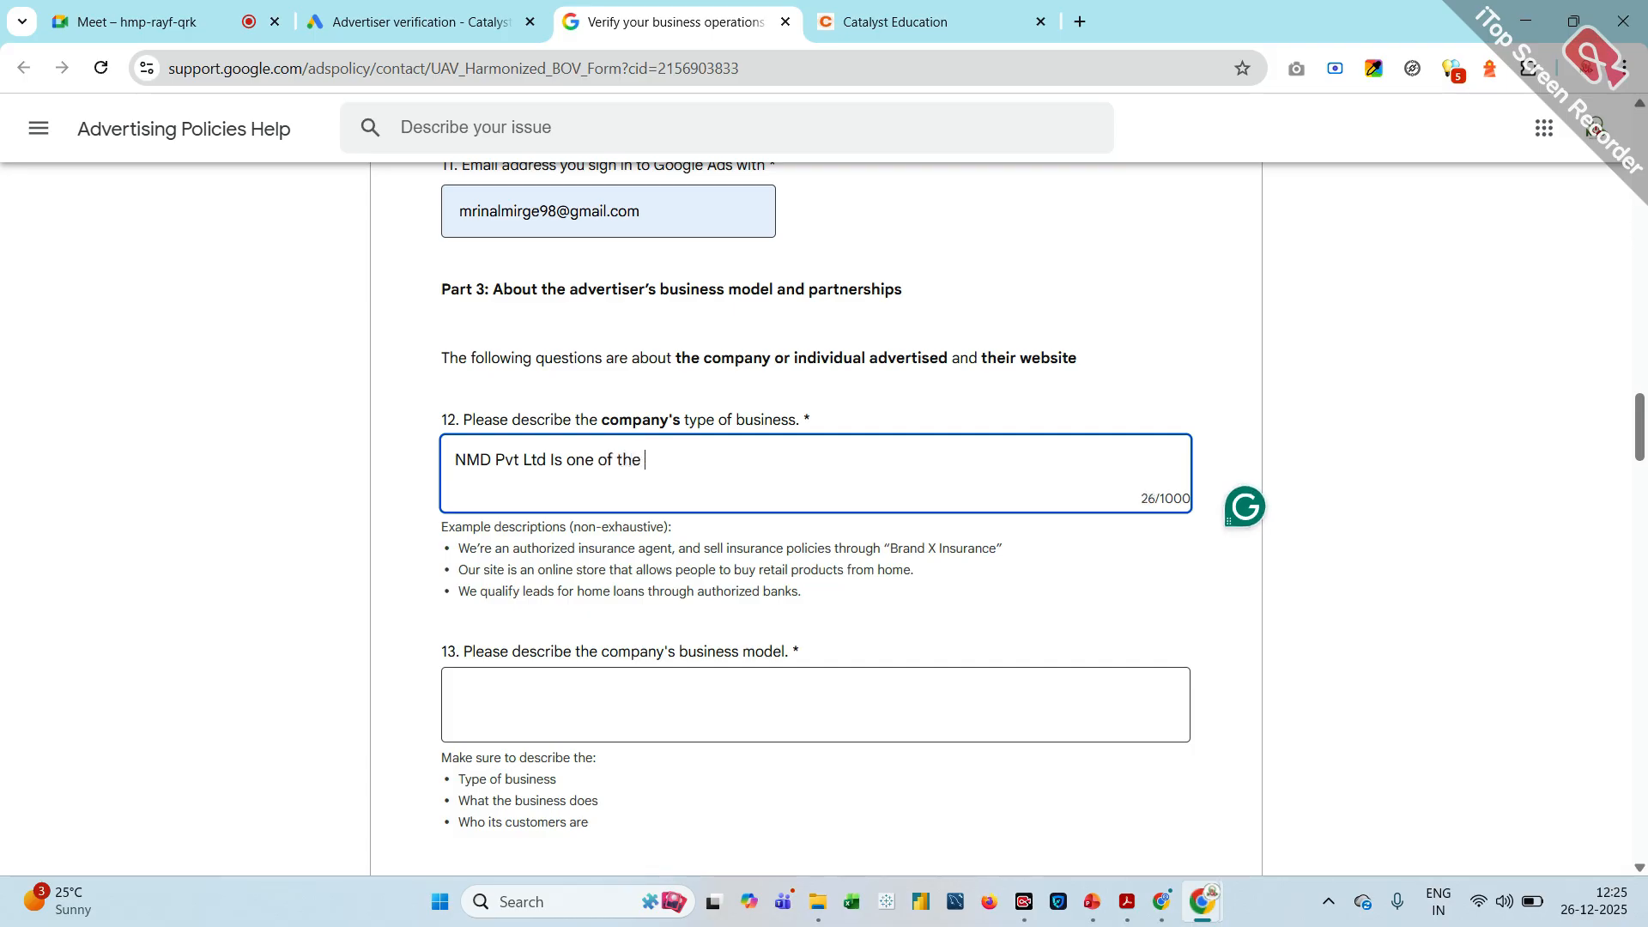
text(leading Dig)
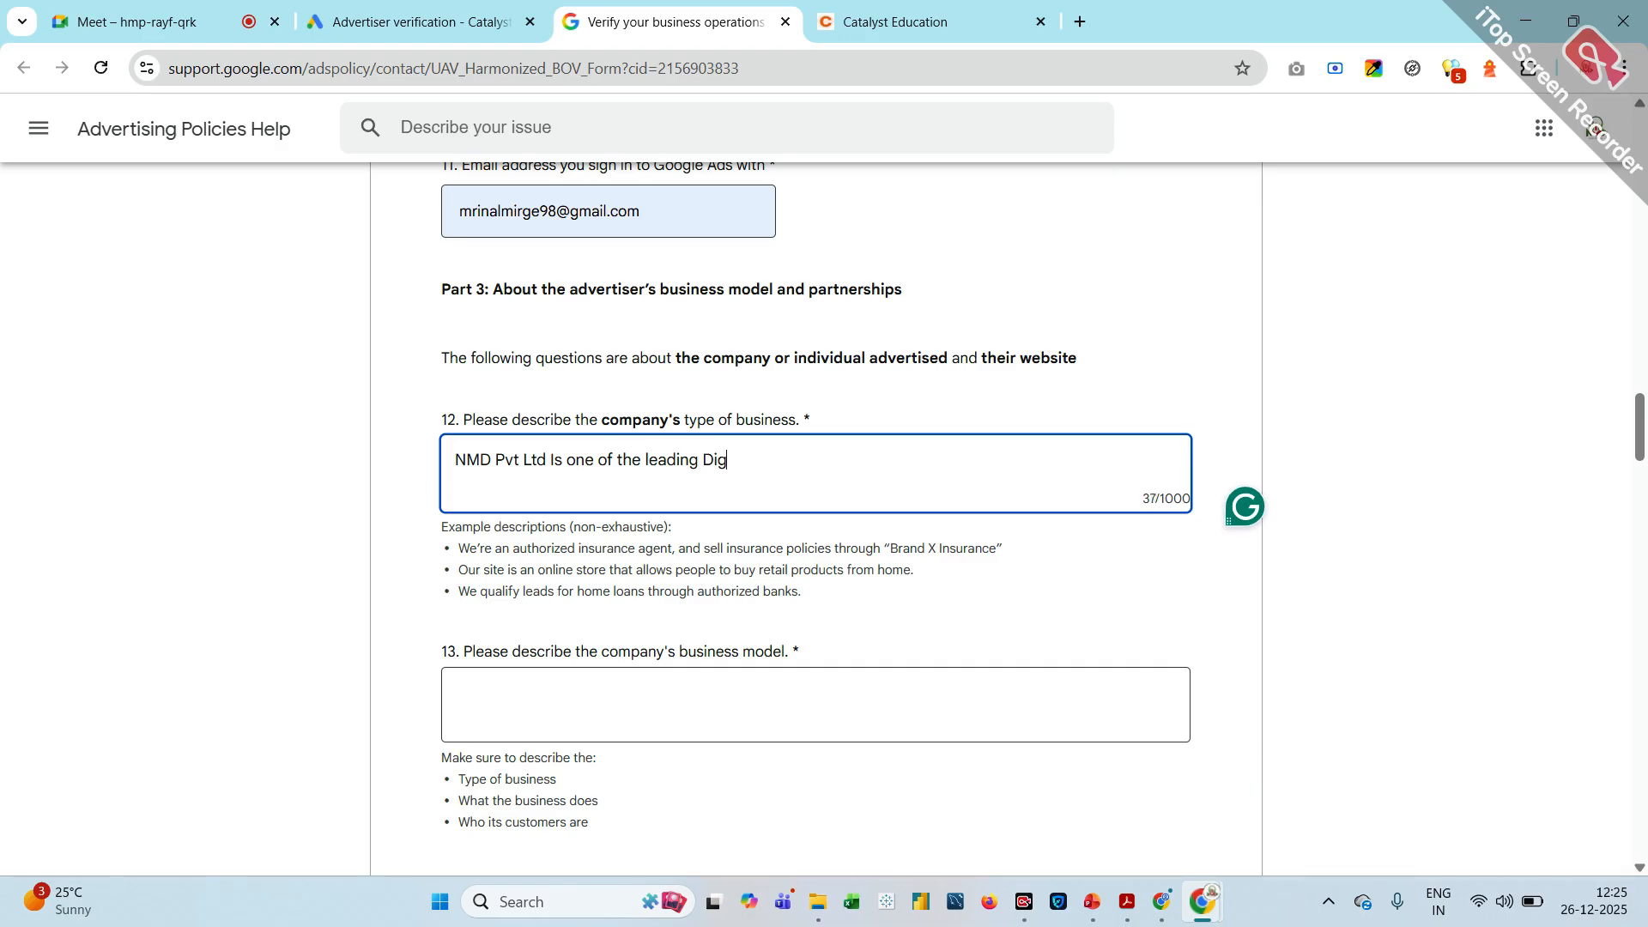
text(ital marketing Agence)
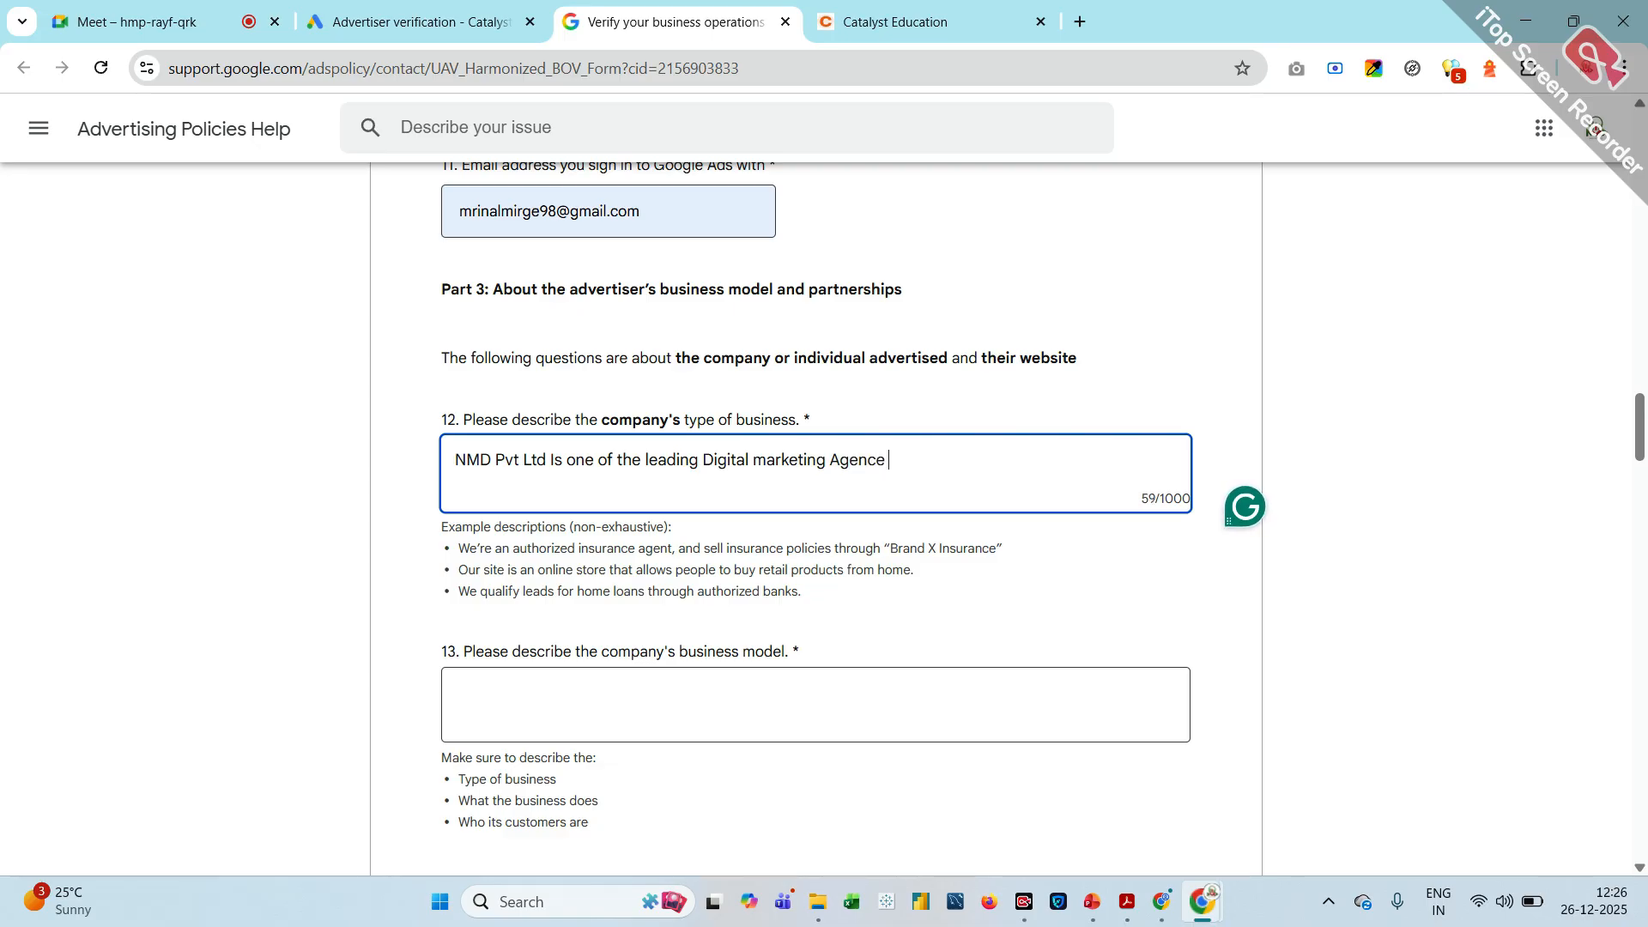
text( we transform busines)
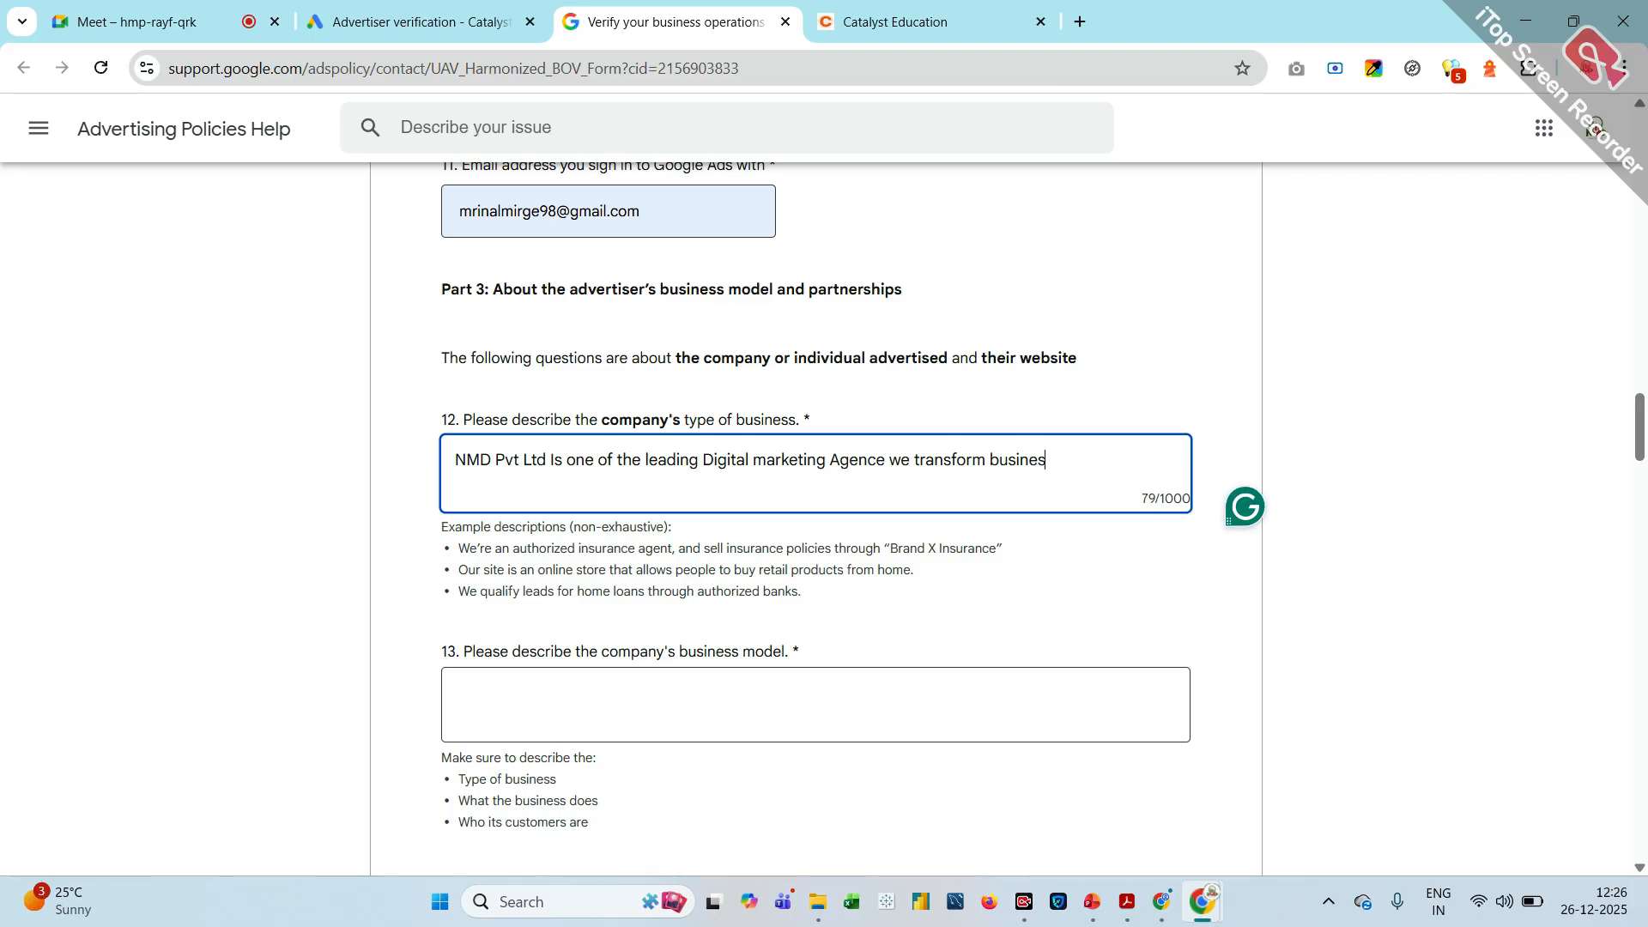
text(s with digital)
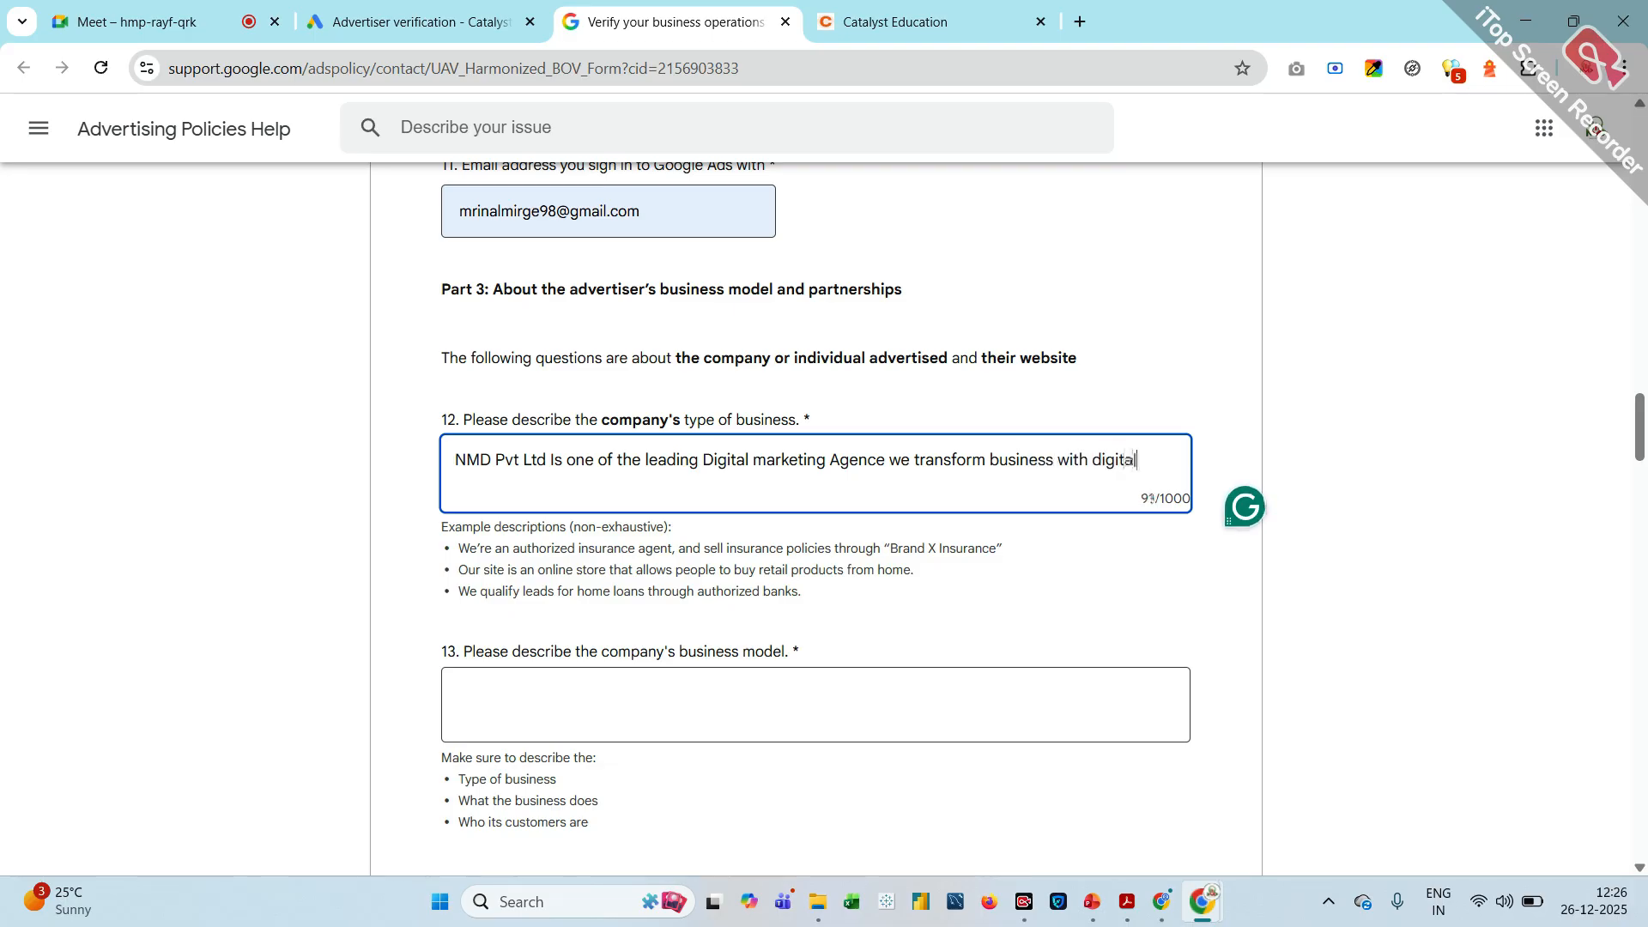
text( technology)
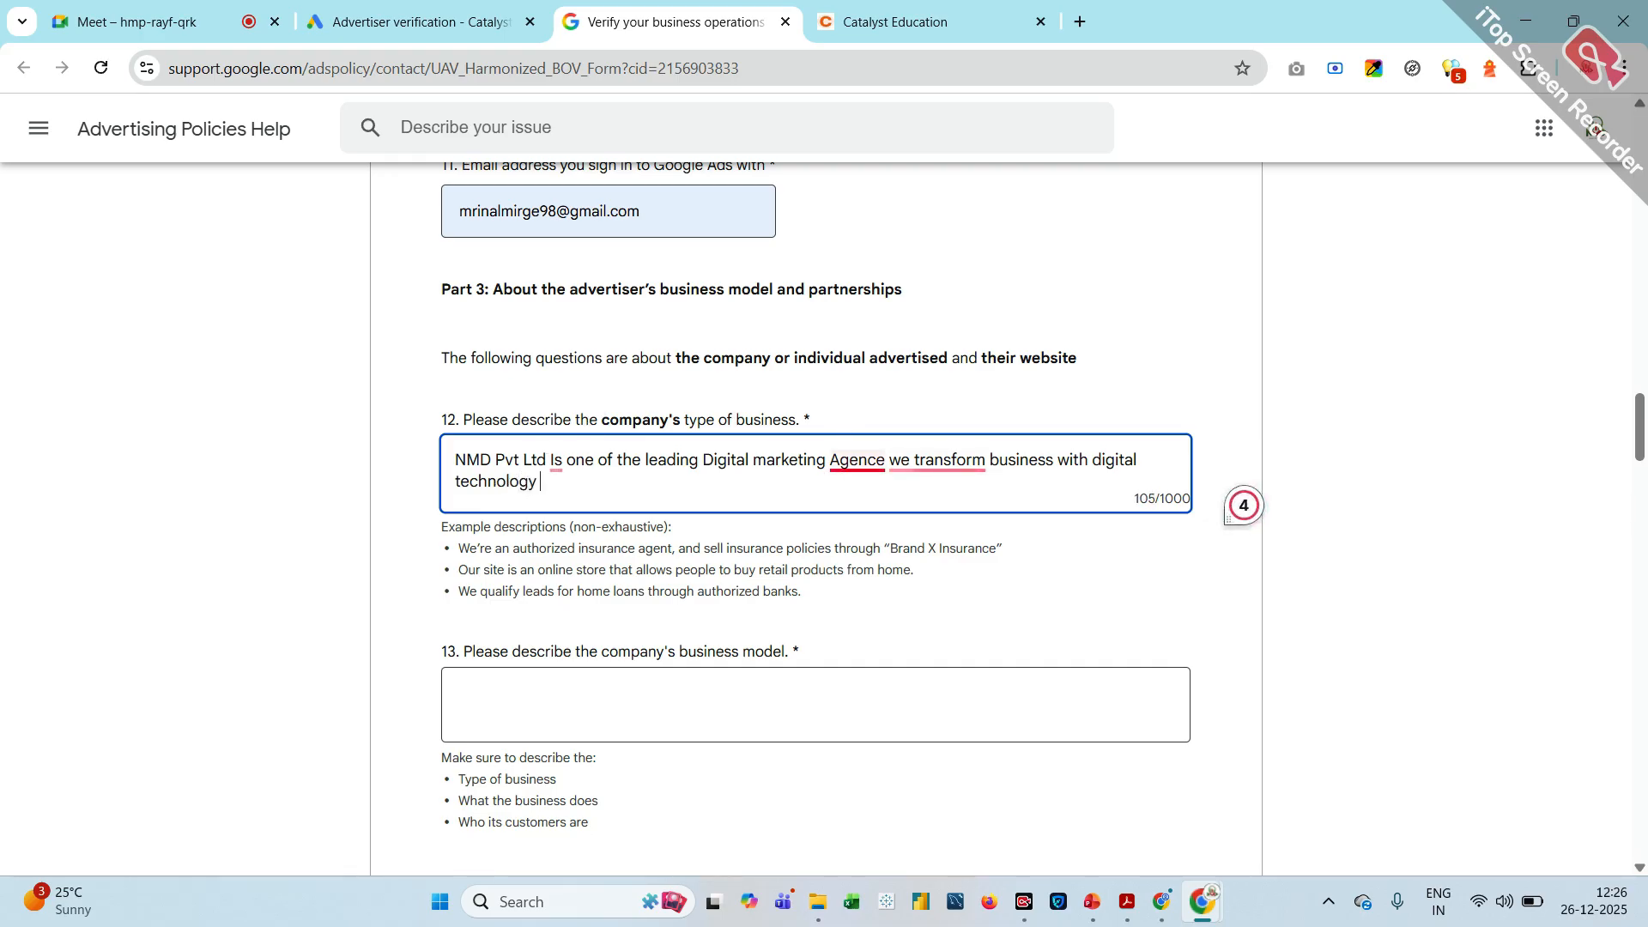
Correct the misspelled word "Agence" in the business type description to "Agencies" with a capital A
mouse_move(854, 460)
click(880, 521)
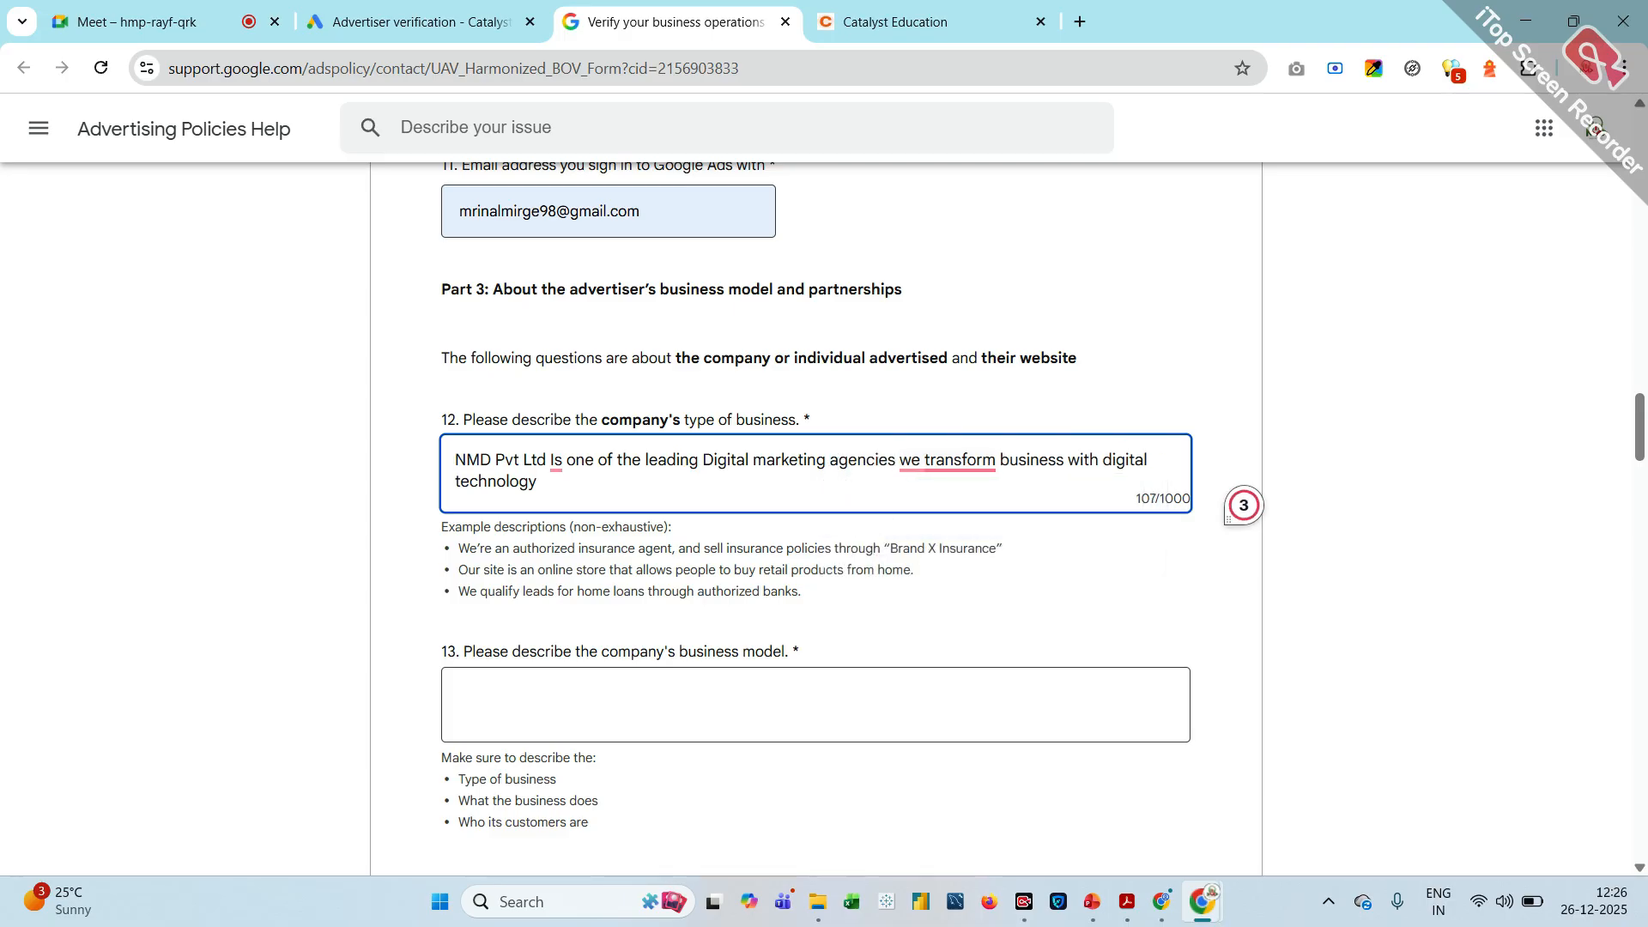
key(BackSpace)
text(A)
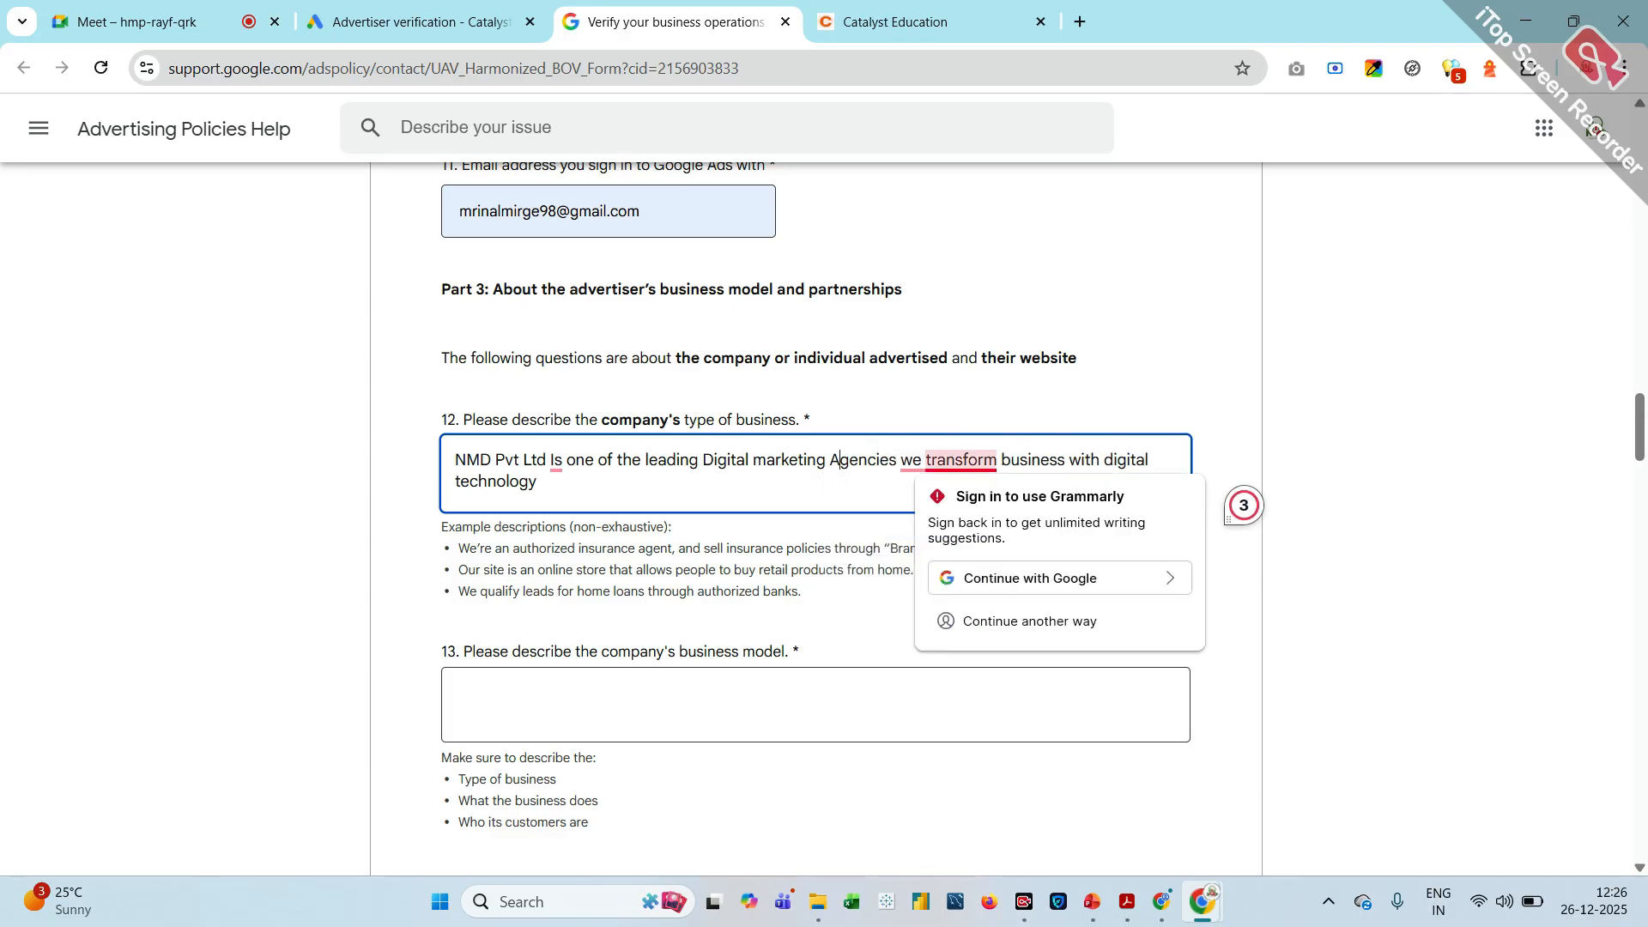
Begin the company's business model description with the lines "We Ofeer Services", "digital marketing" and "websitedevlopment"
scroll(721, 629, down, 1)
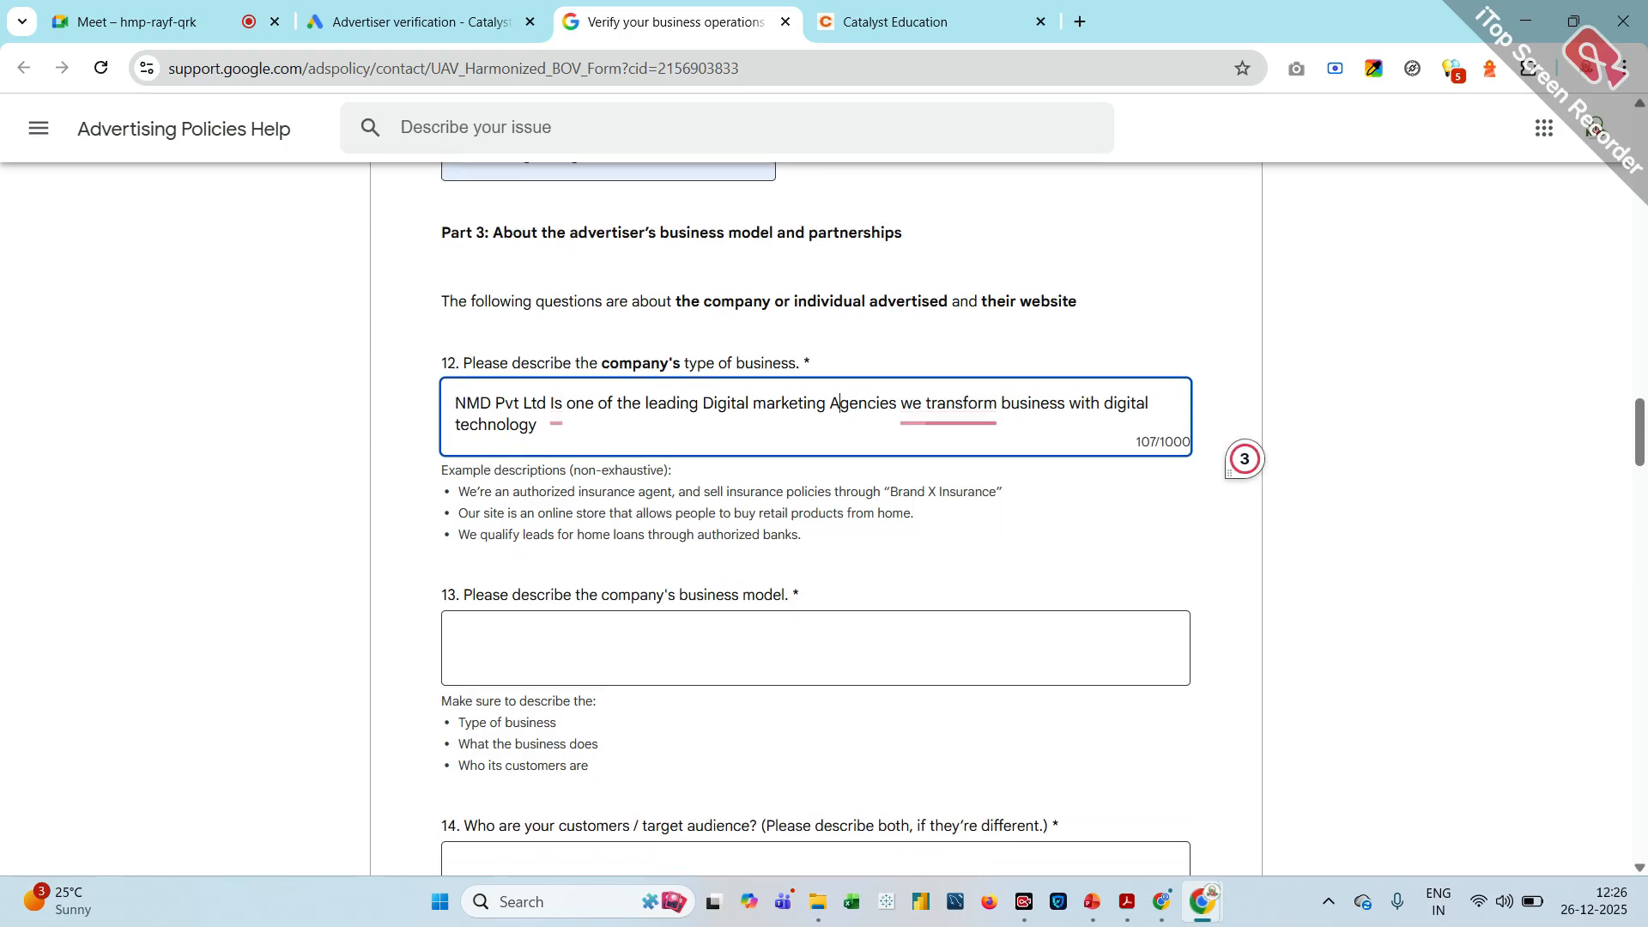
scroll(1229, 470, down, 1)
click(661, 592)
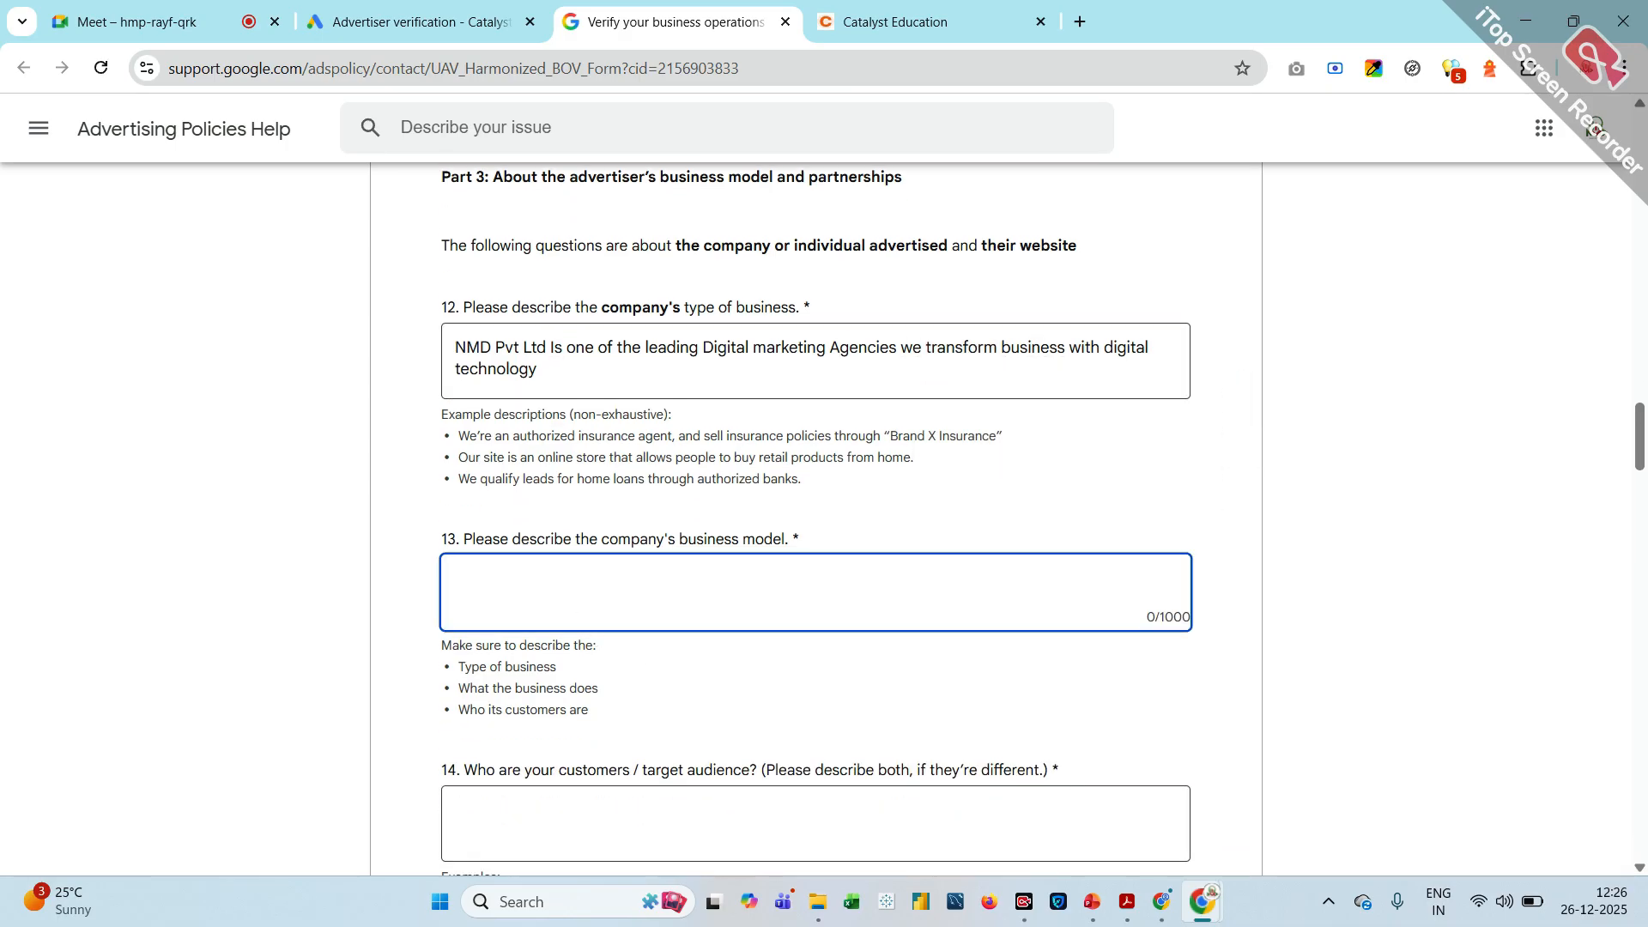
text(W)
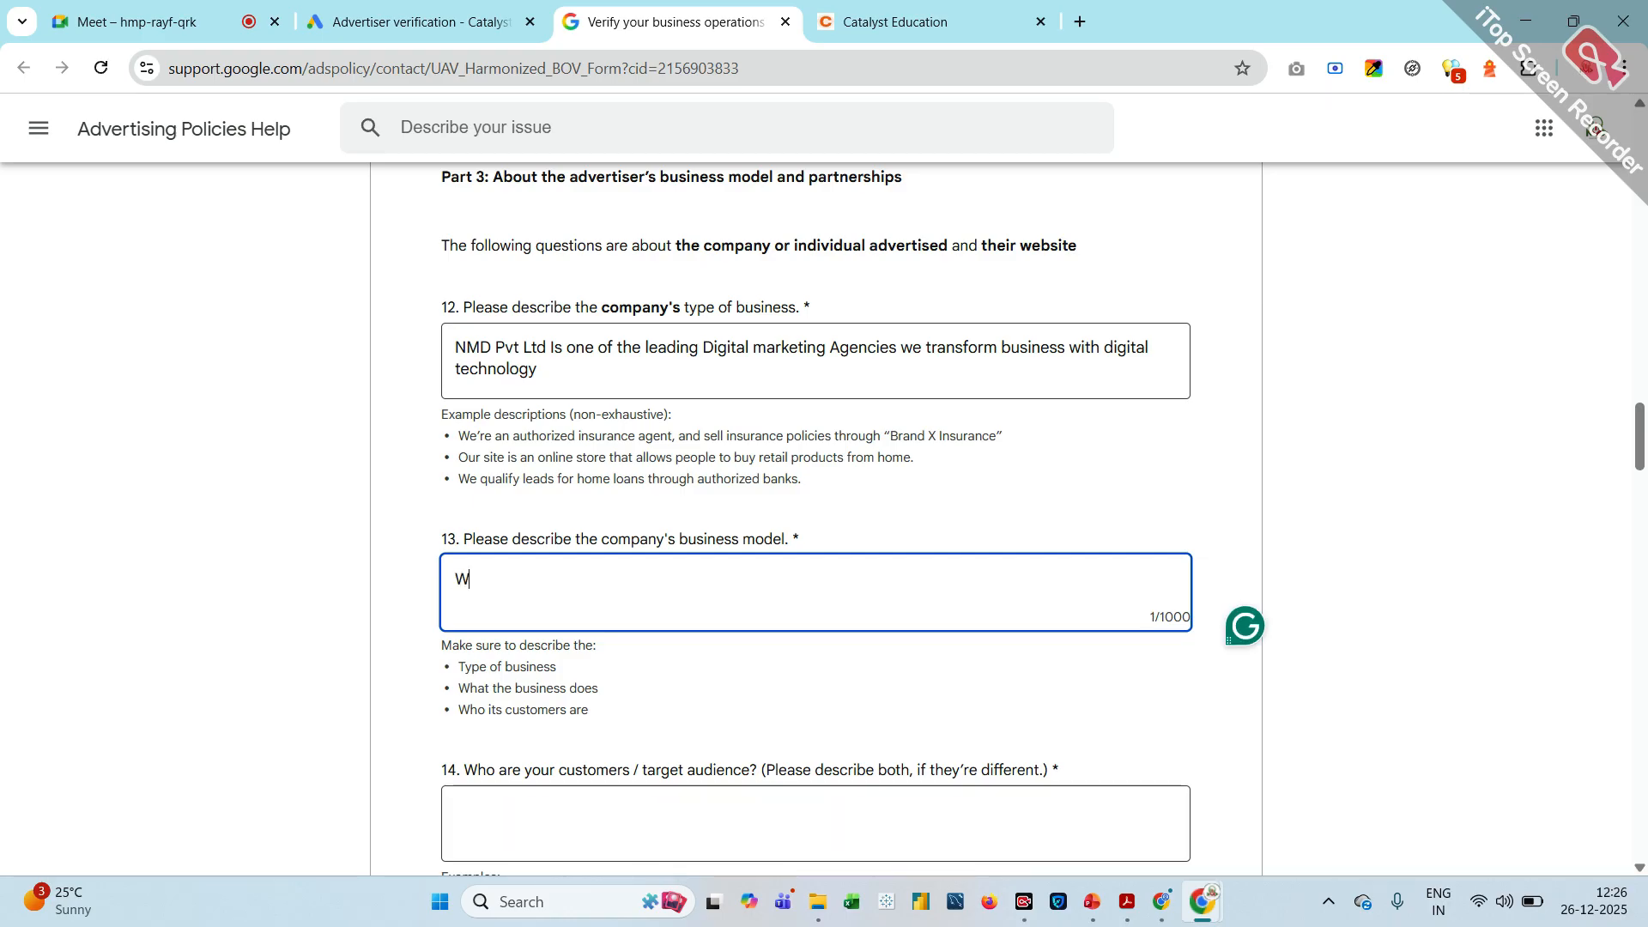
text(e Ofeer Services)
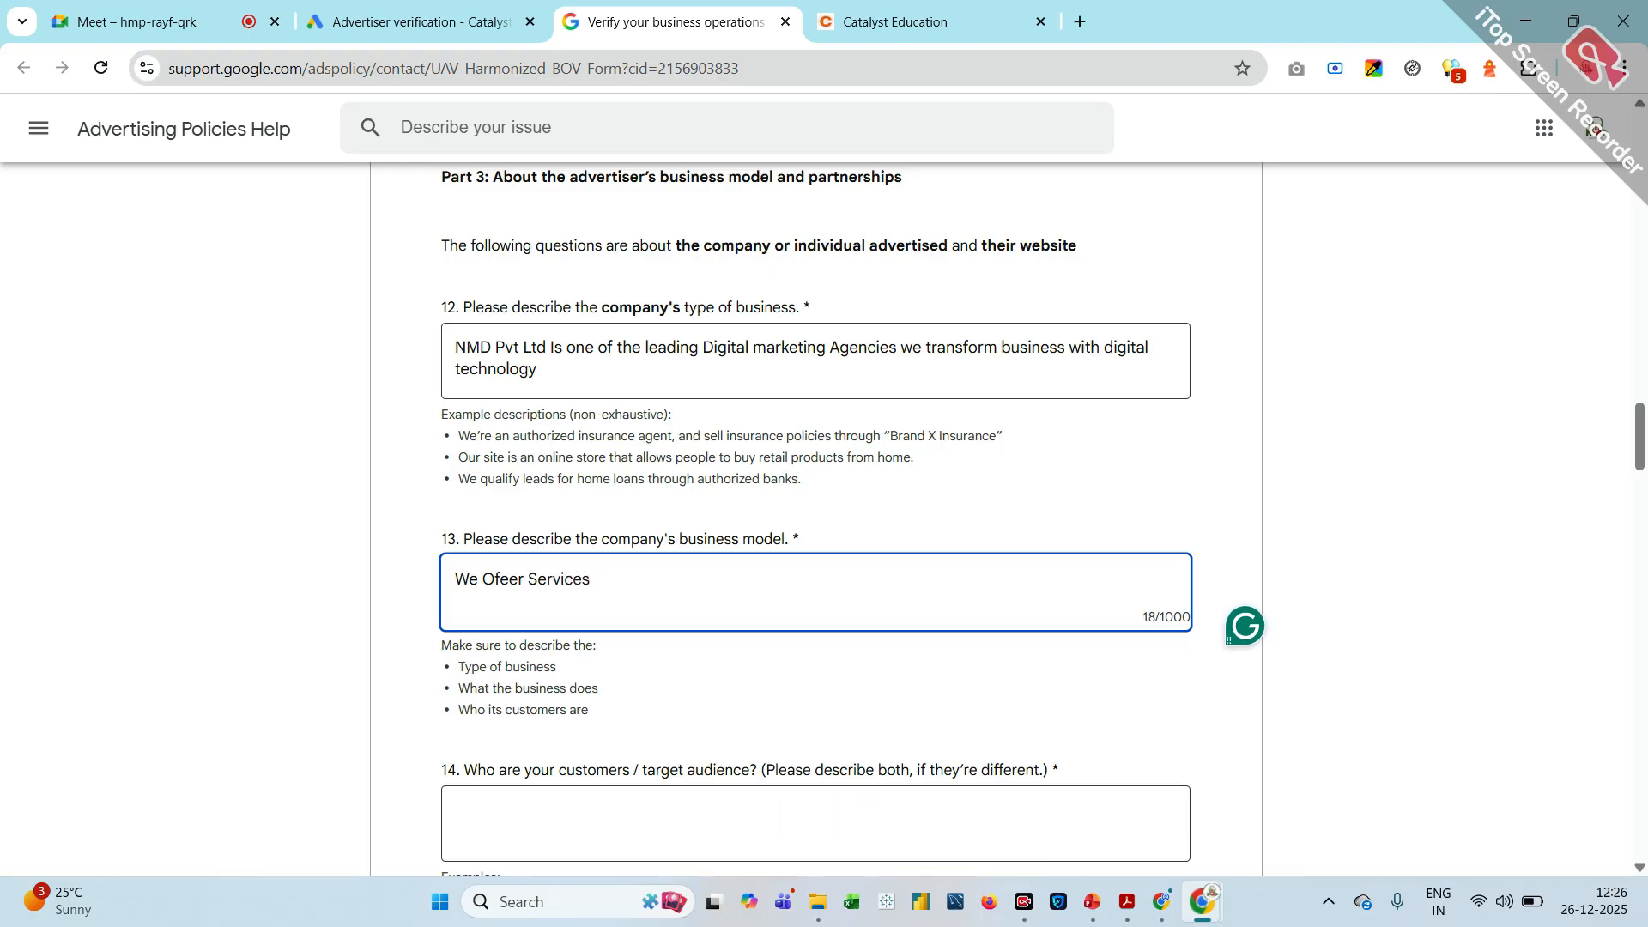
key(Return)
text(digital marketing)
key(Return)
text(we)
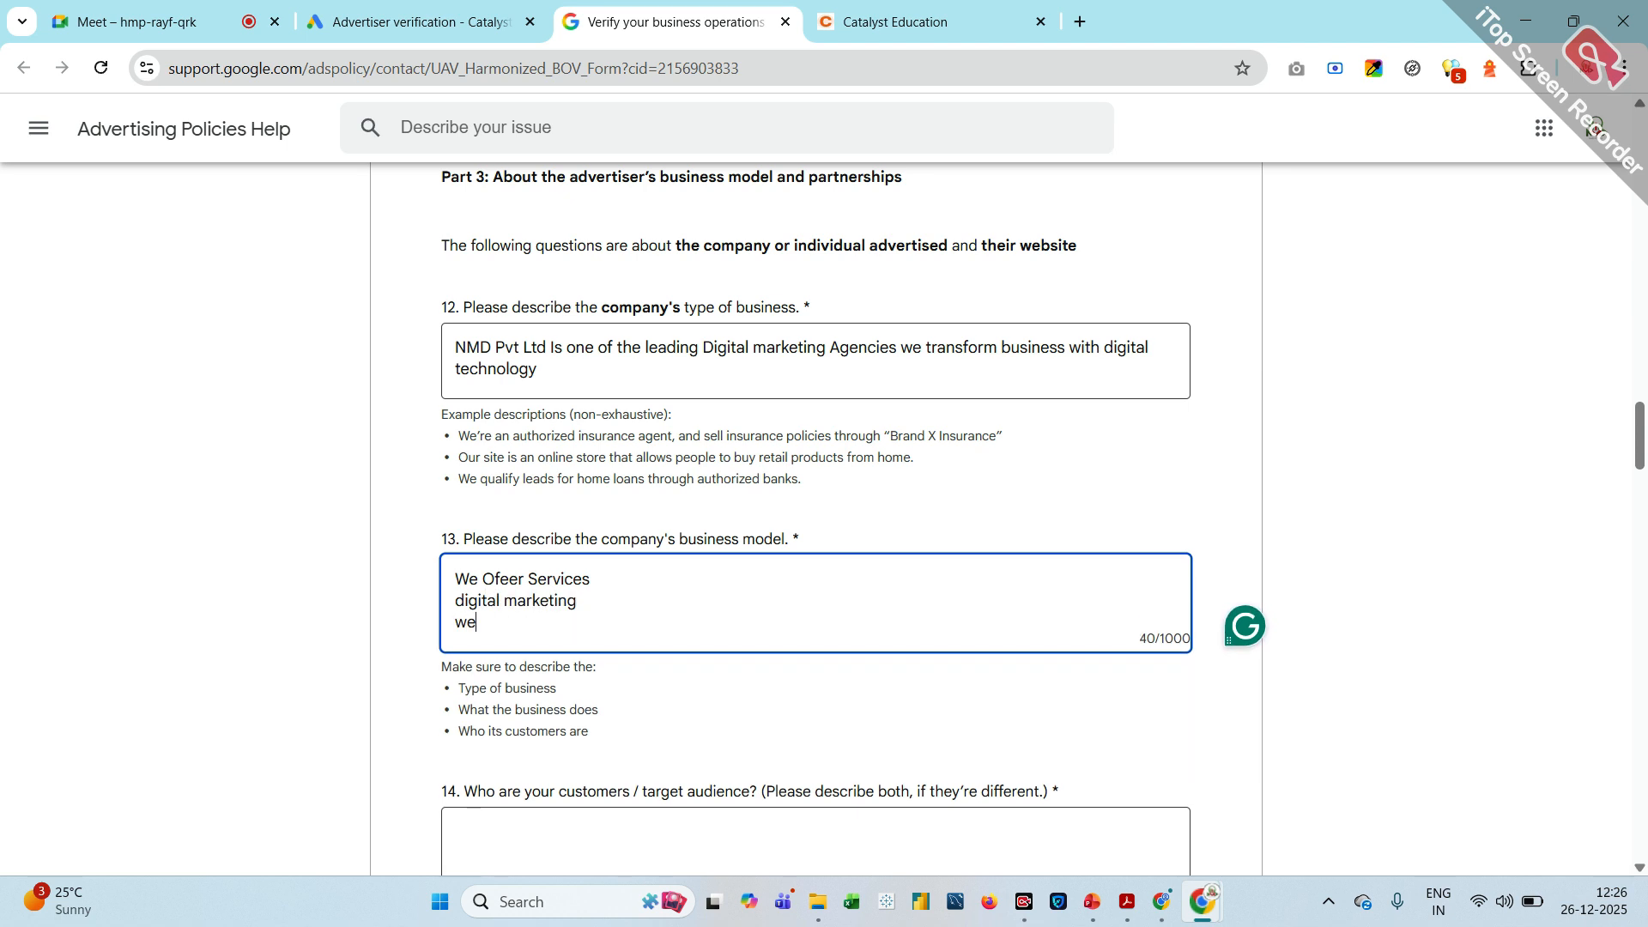
text(bsitedevlopme)
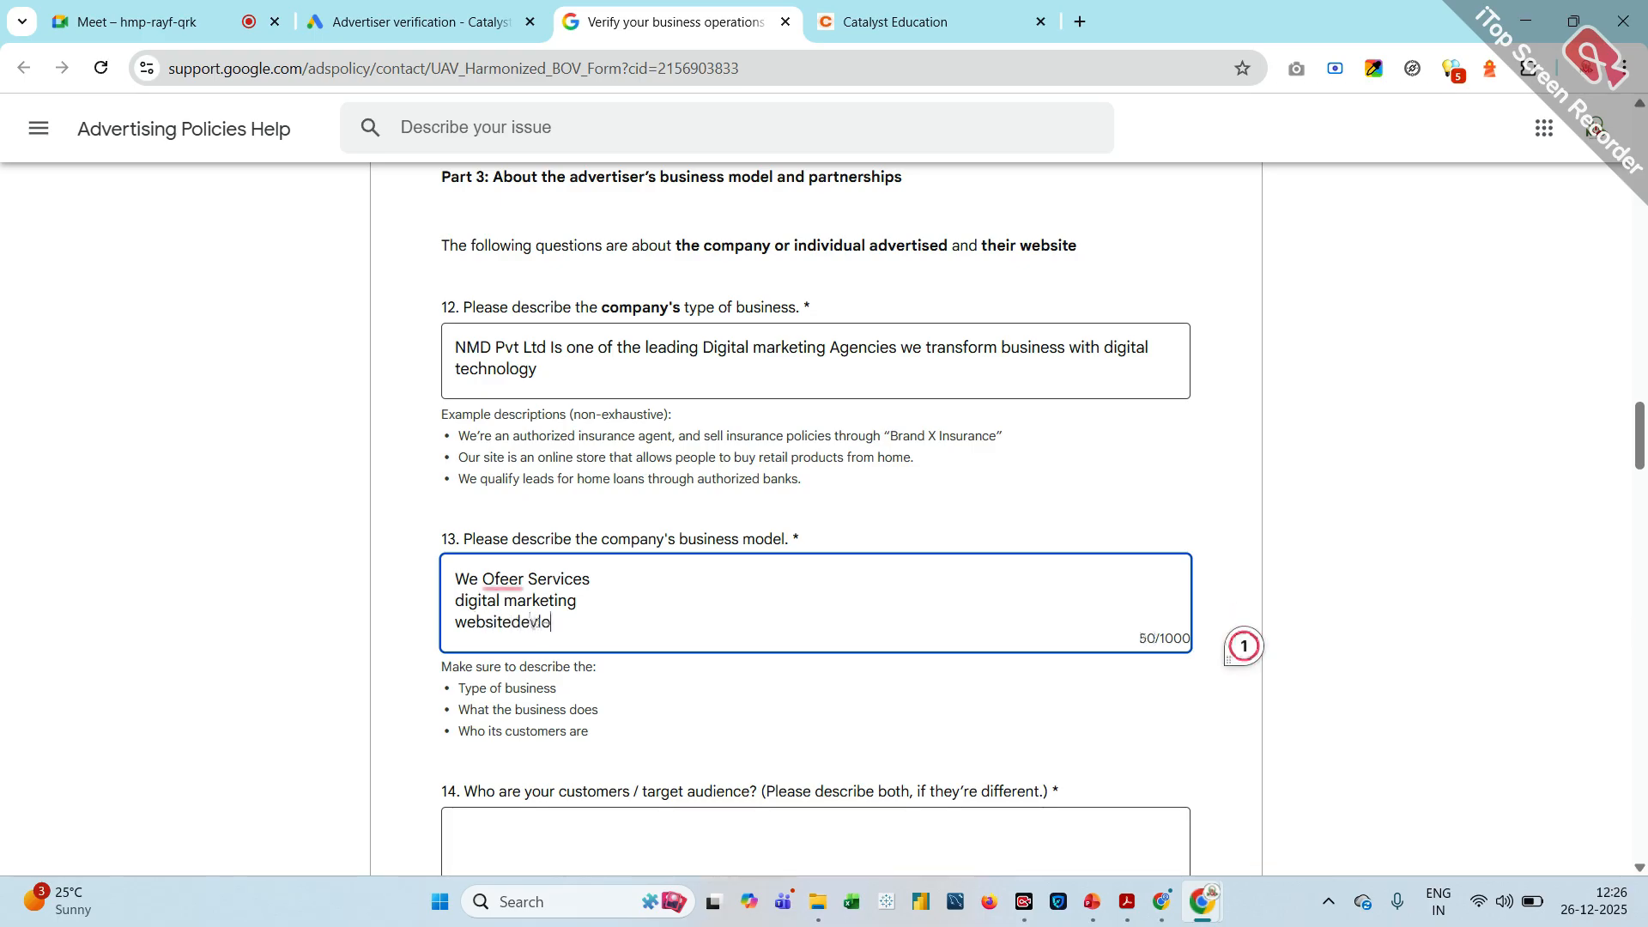
text(t)
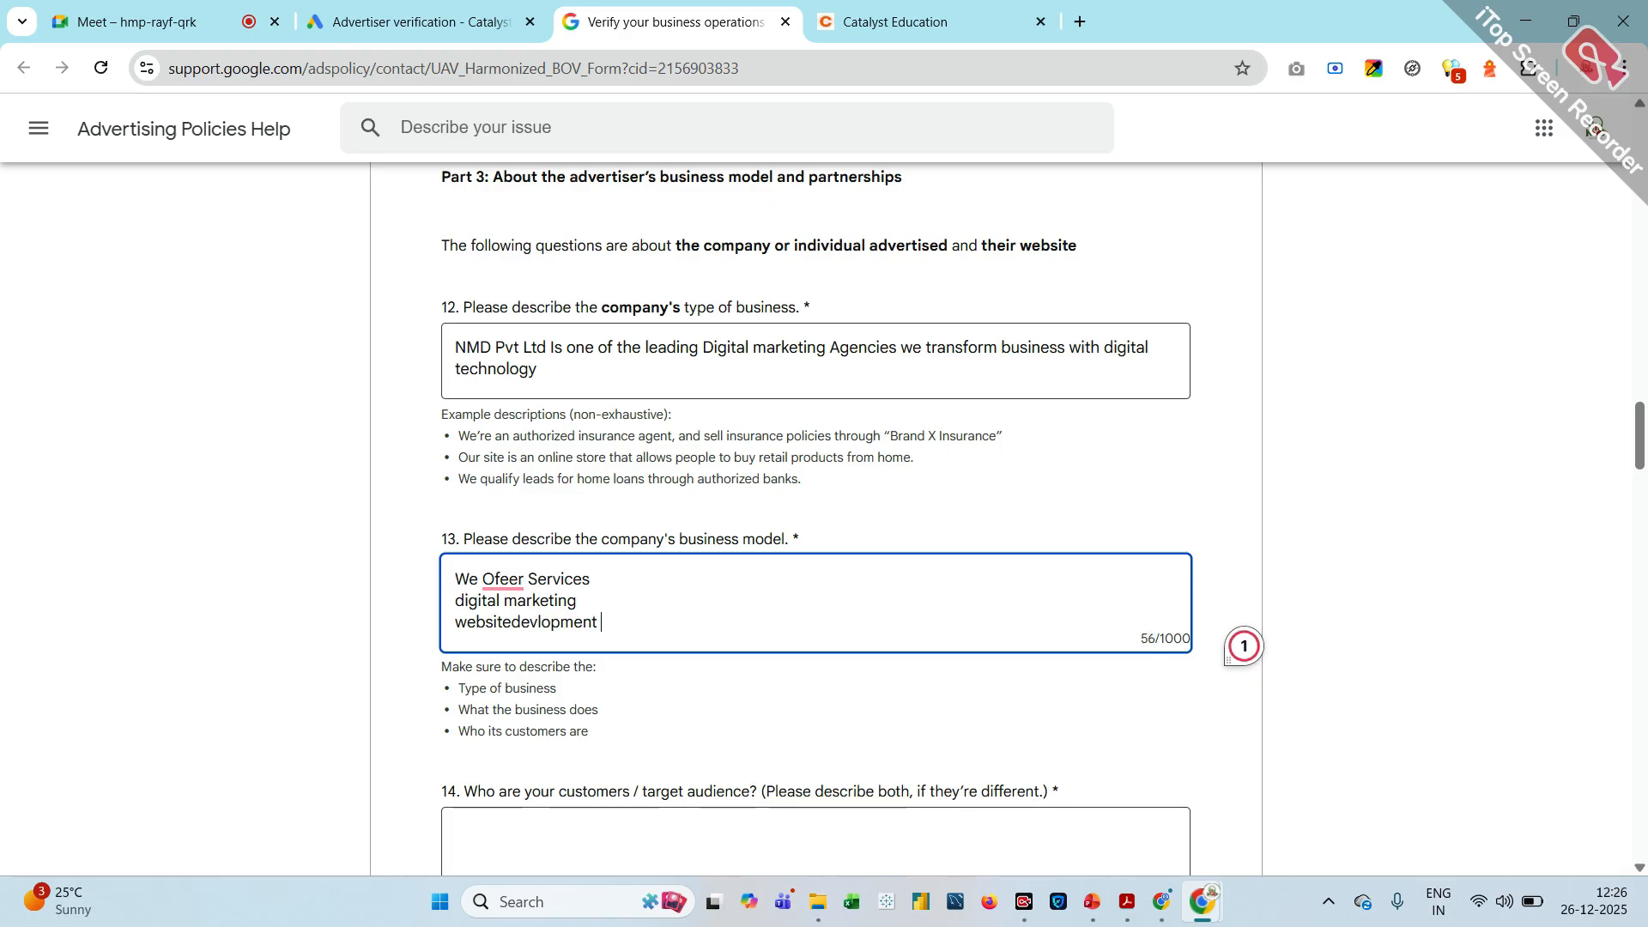
Add the lines "advertising", "app devlopmente" and "data science" to the business model description
key(Return)
text(a)
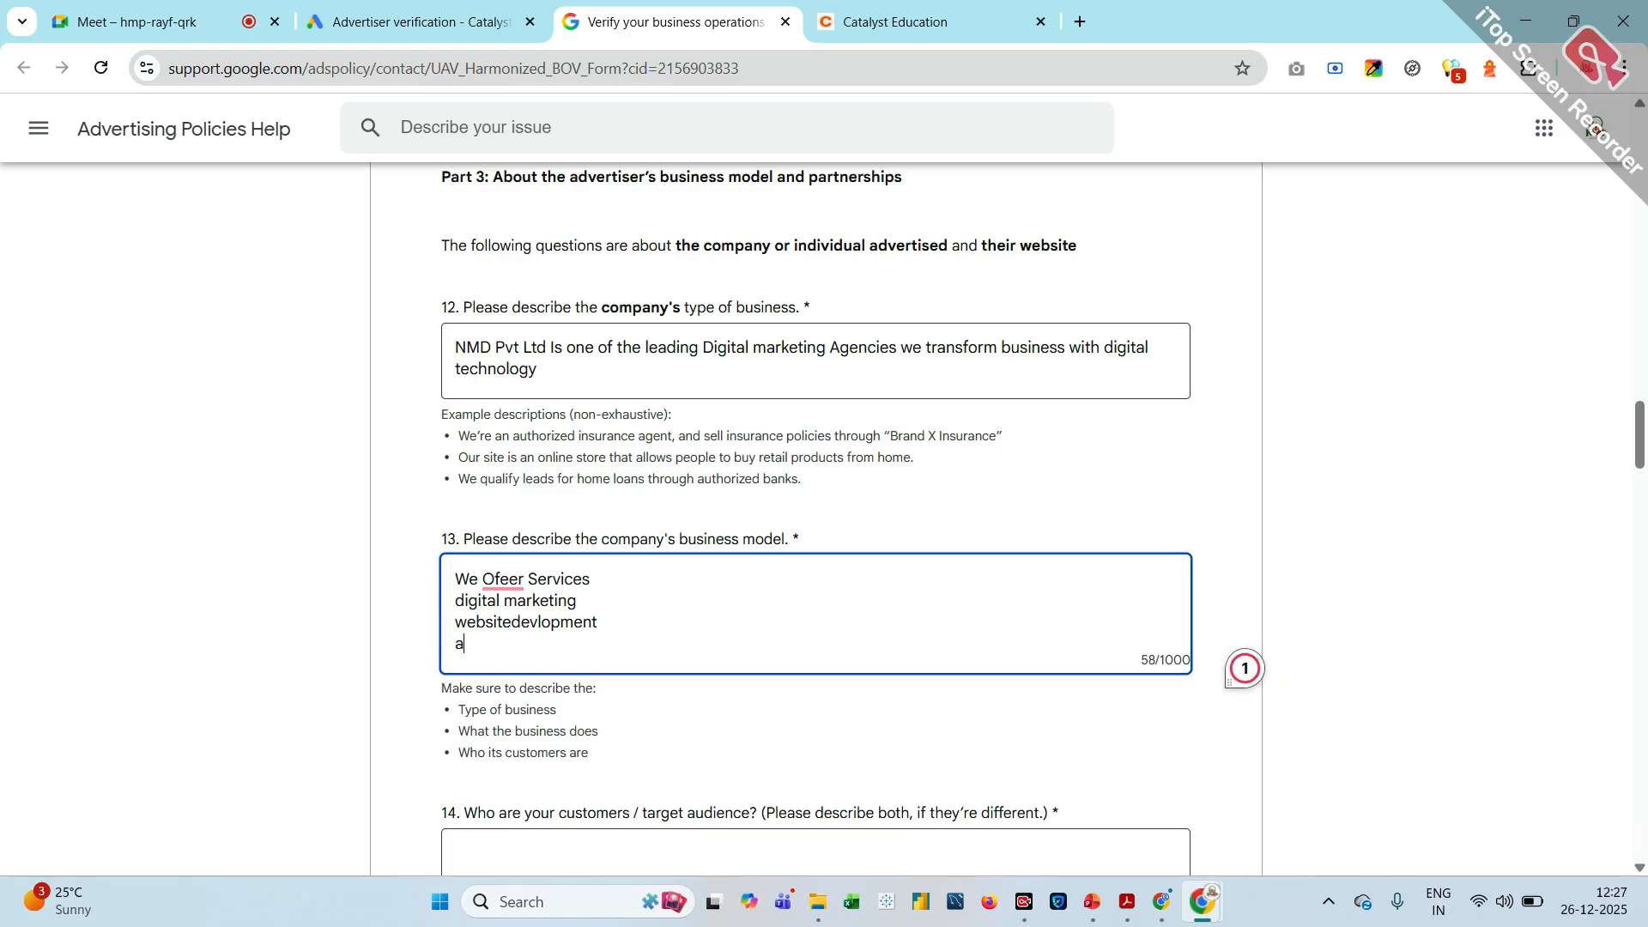
text(dvertising)
key(Return)
text(app )
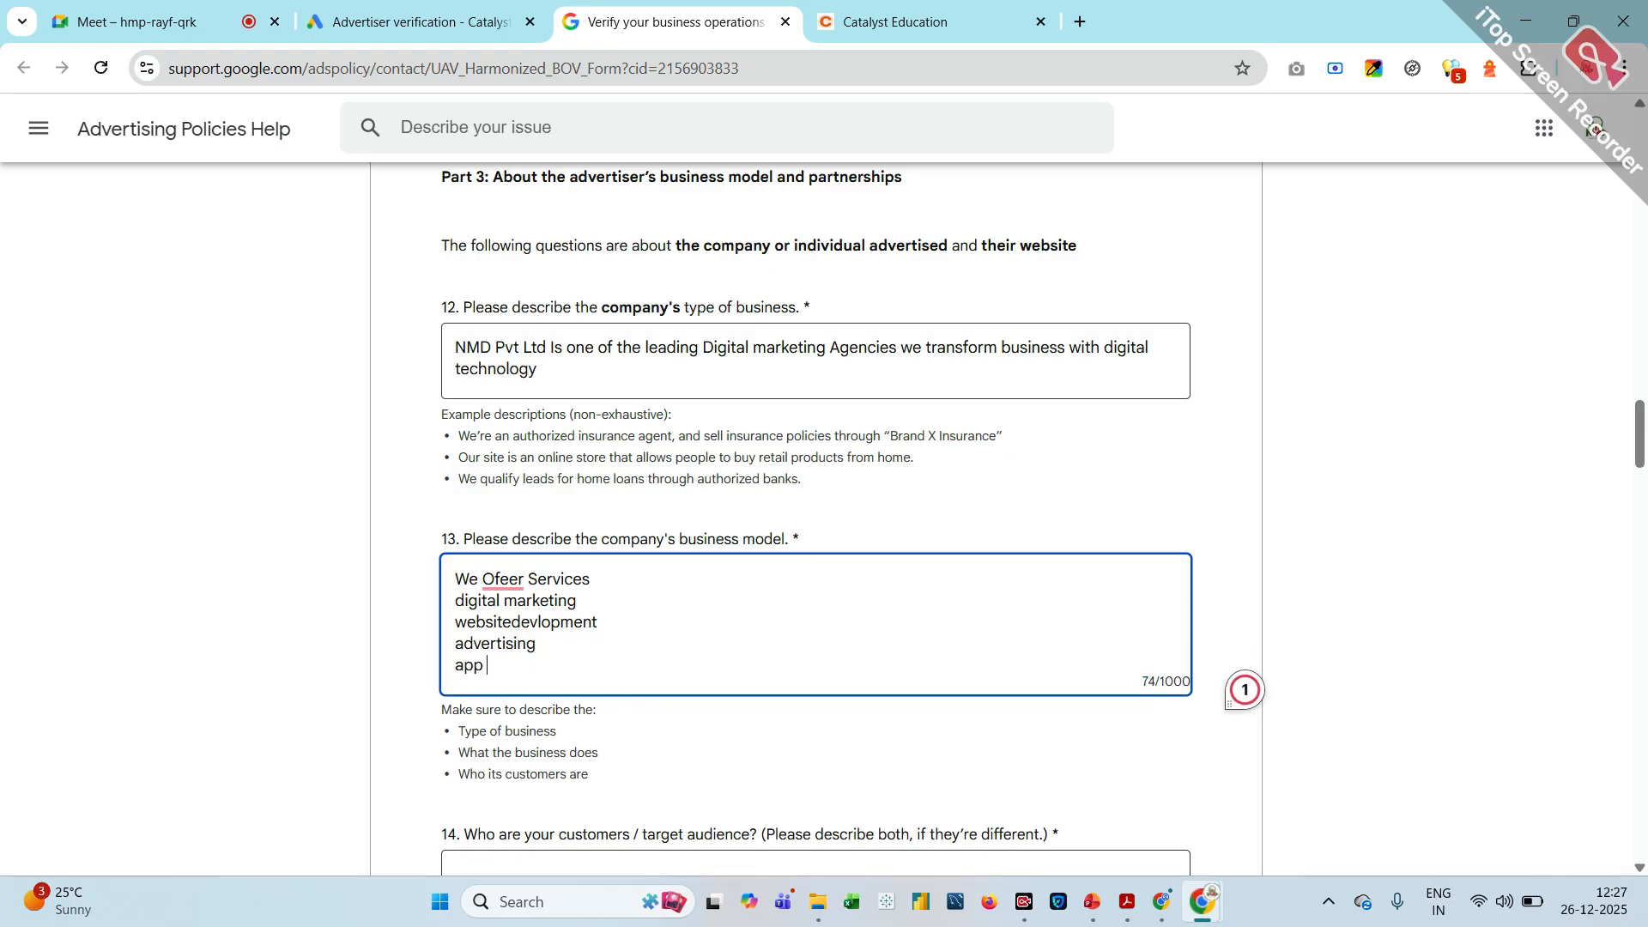
text(devlopmenty)
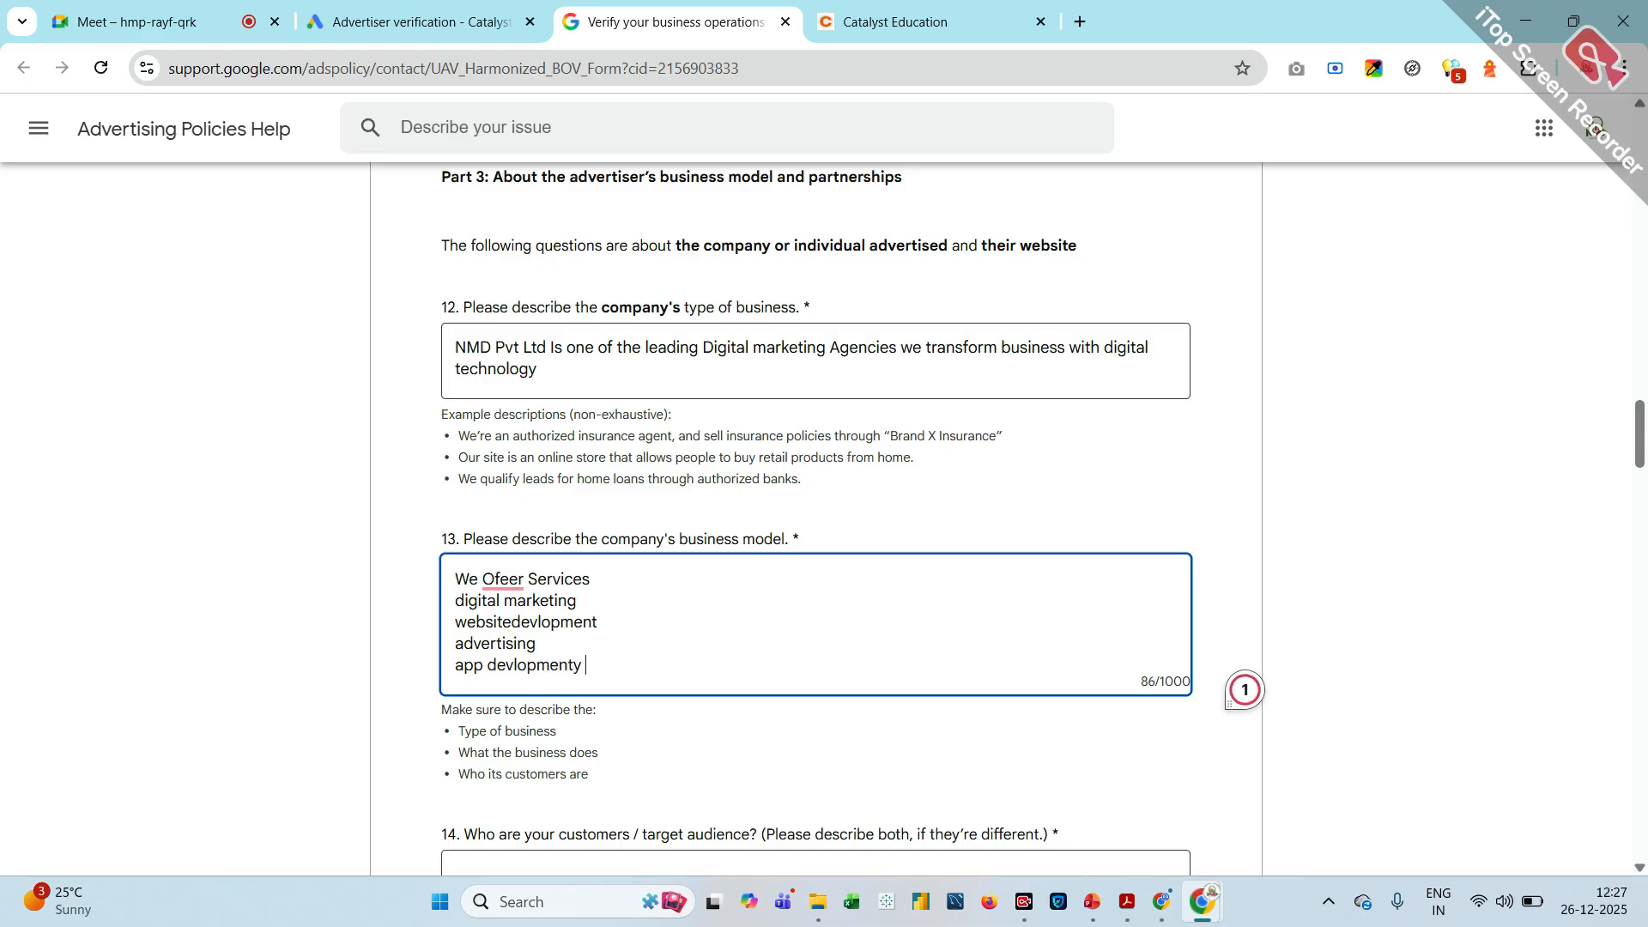
key(BackSpace)
key(BackSpace)
text(e)
key(Return)
text(data )
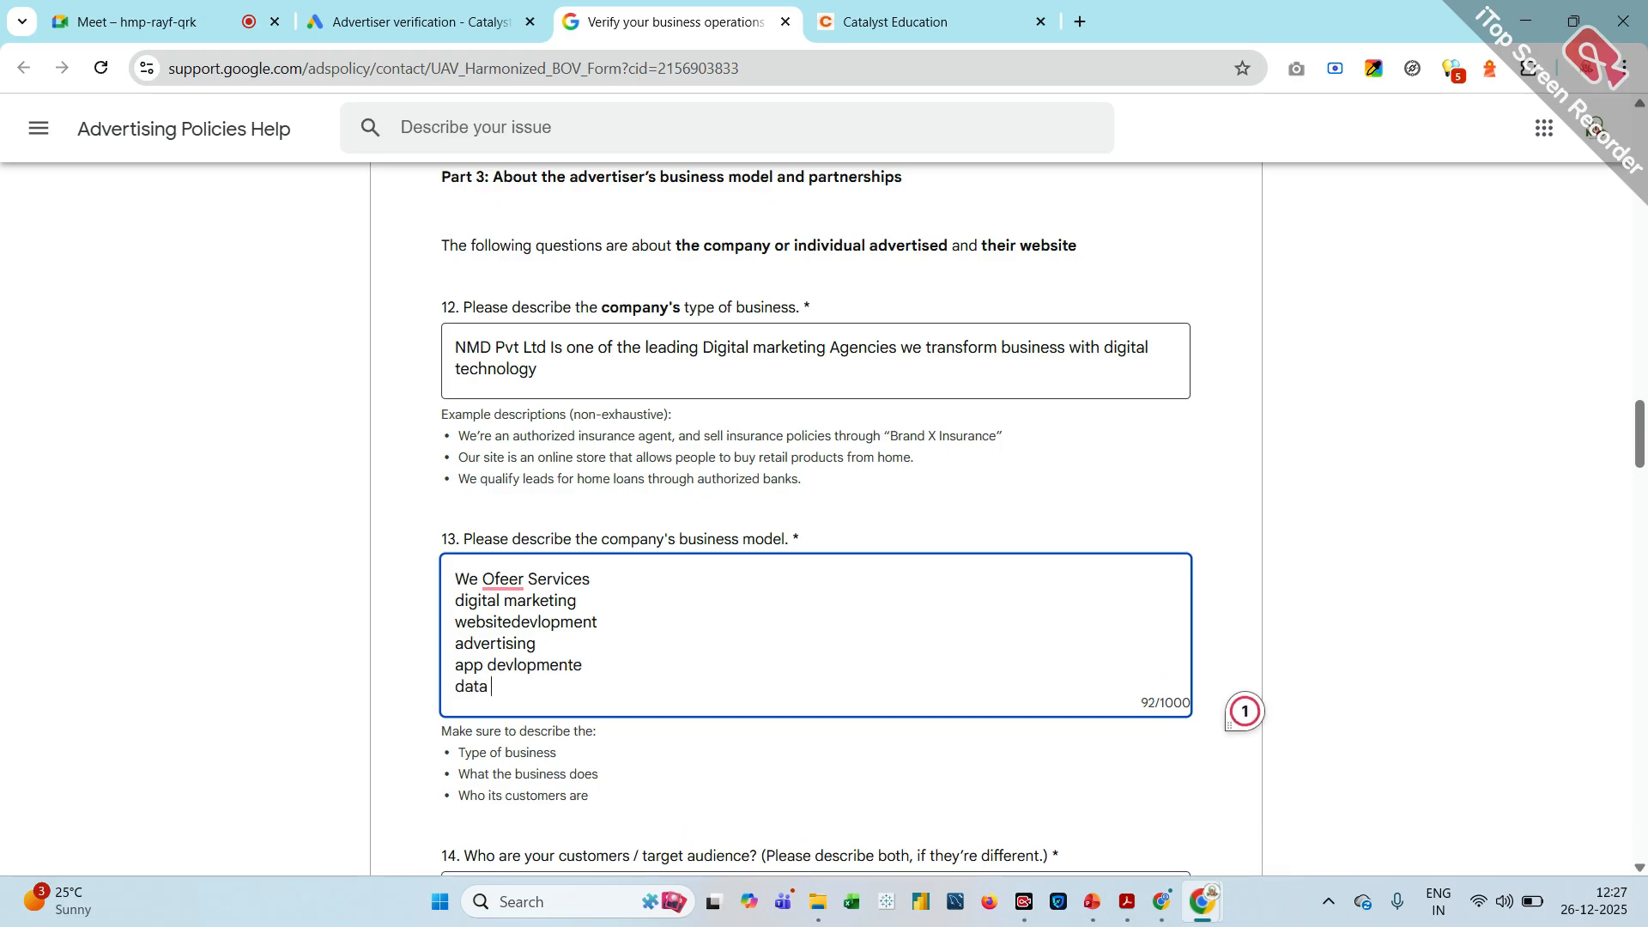
text(science)
Describe the customers and target audience in question 14 as "Univercity students those who intrested for Education"
scroll(815, 515, down, 4)
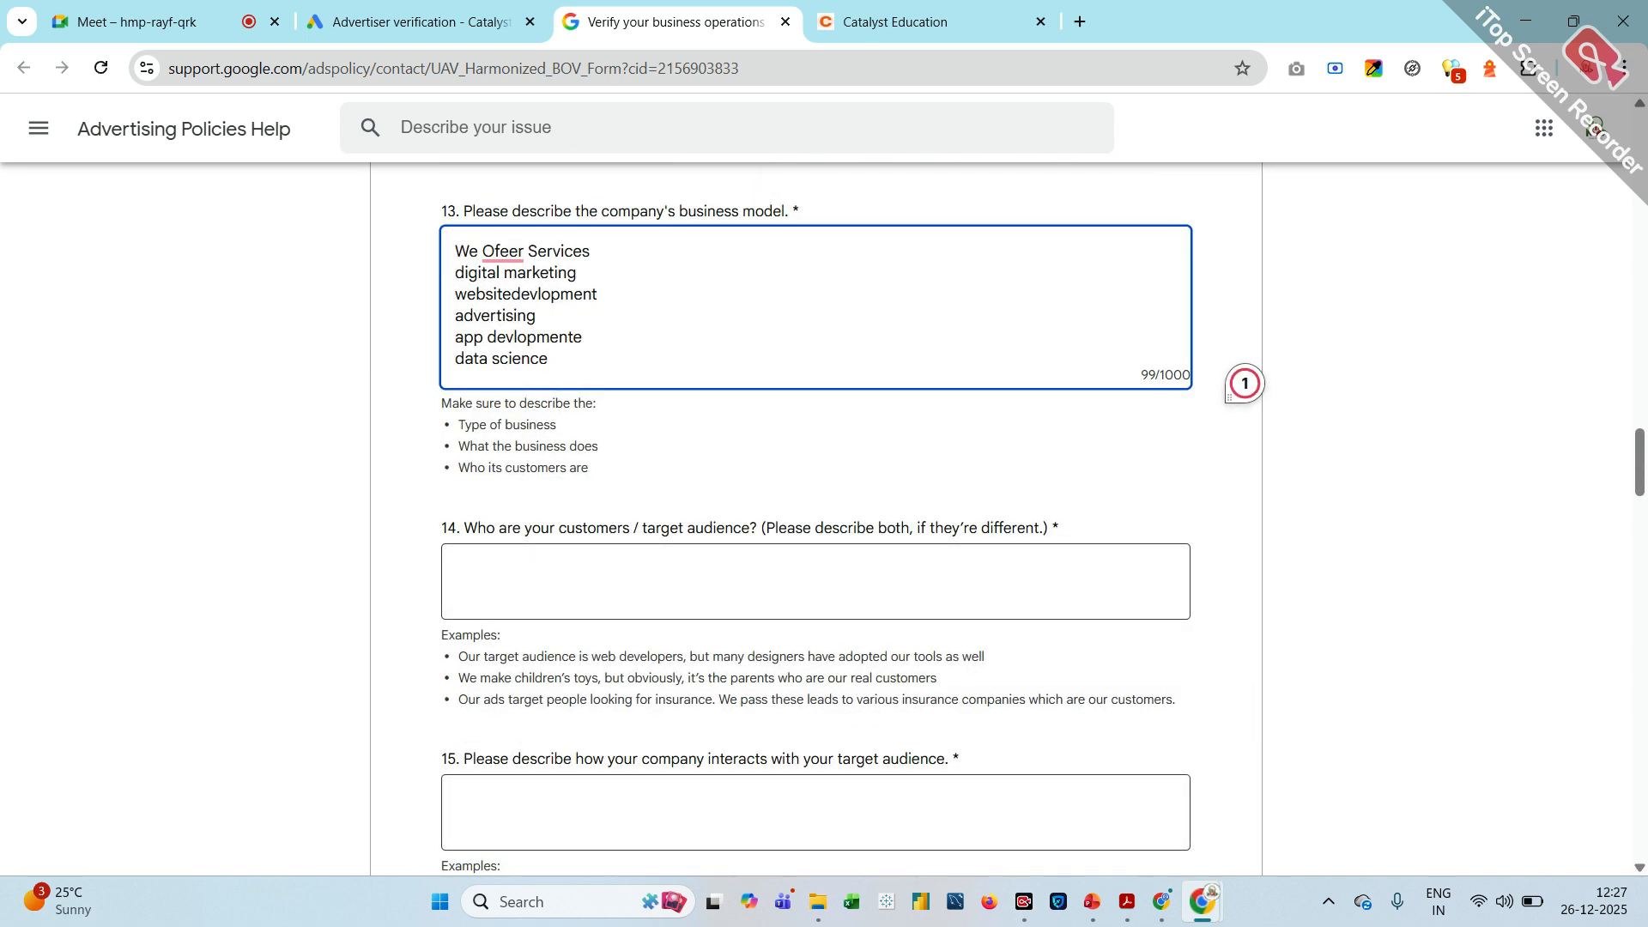
scroll(1229, 396, down, 2)
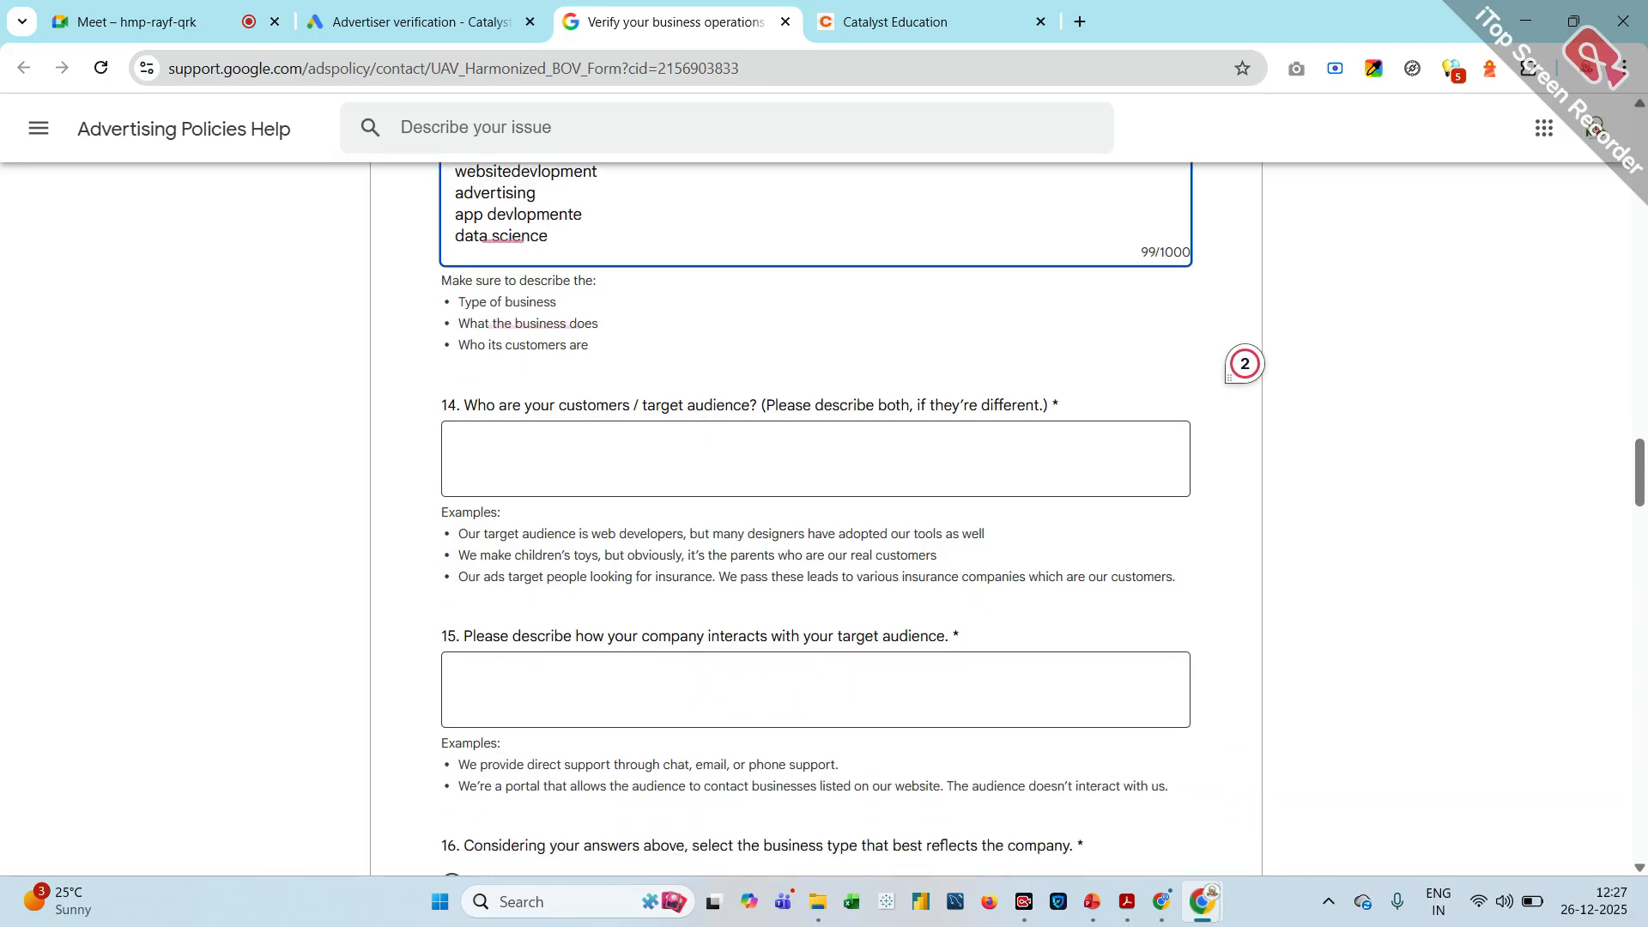
click(512, 455)
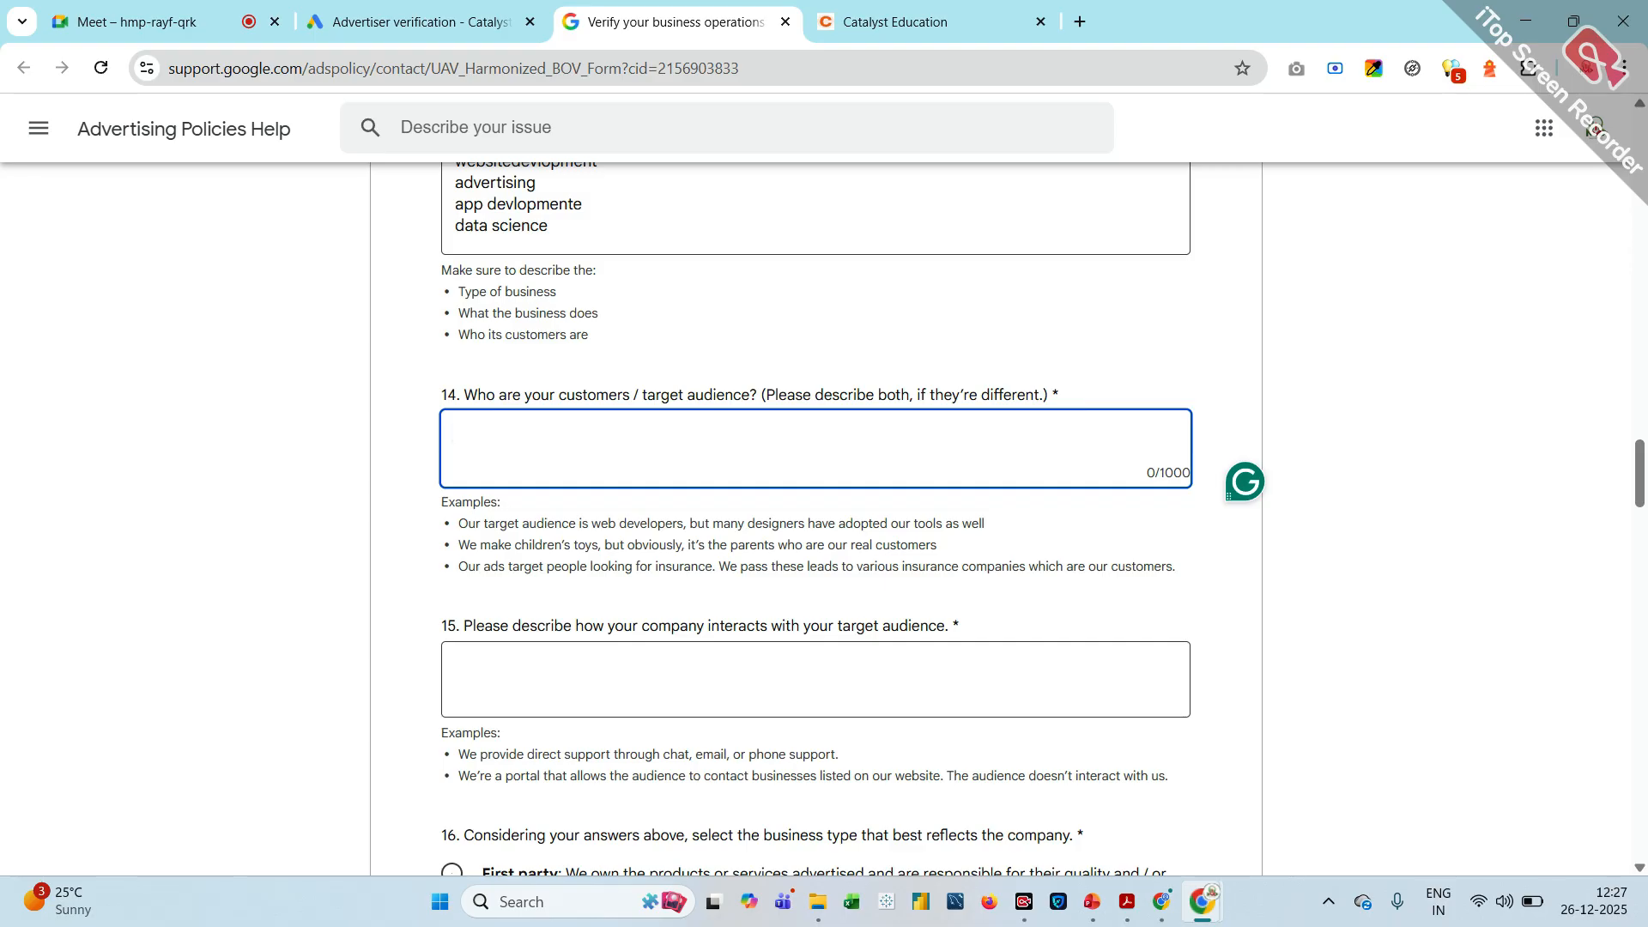
text(Univercity students those )
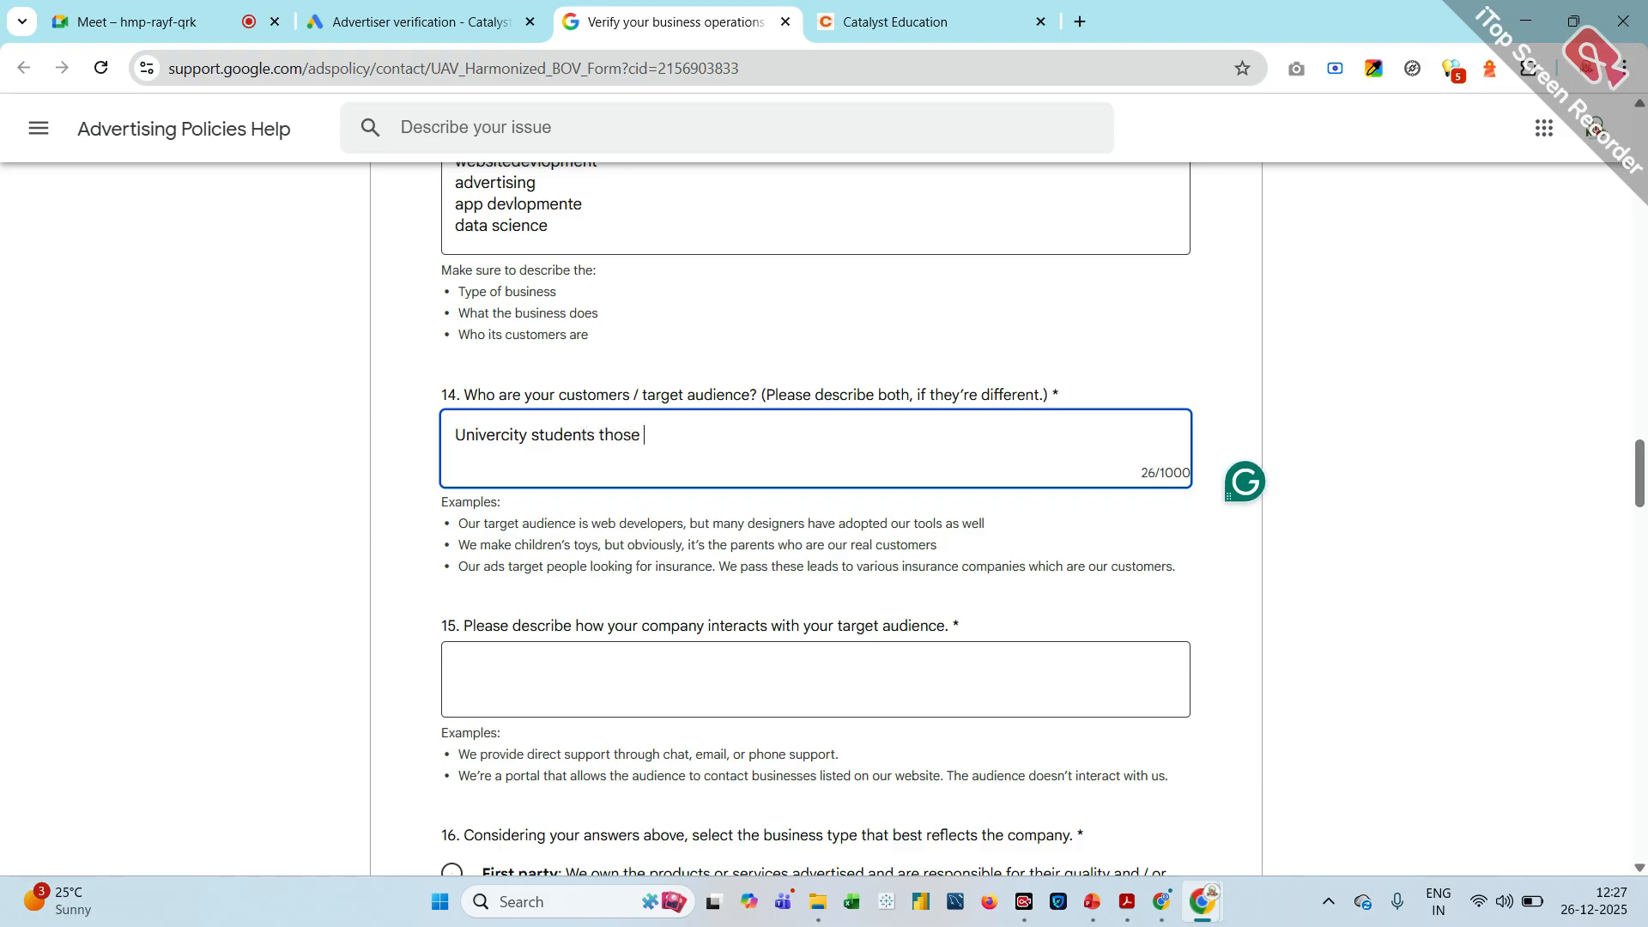
text(who intrested for Education)
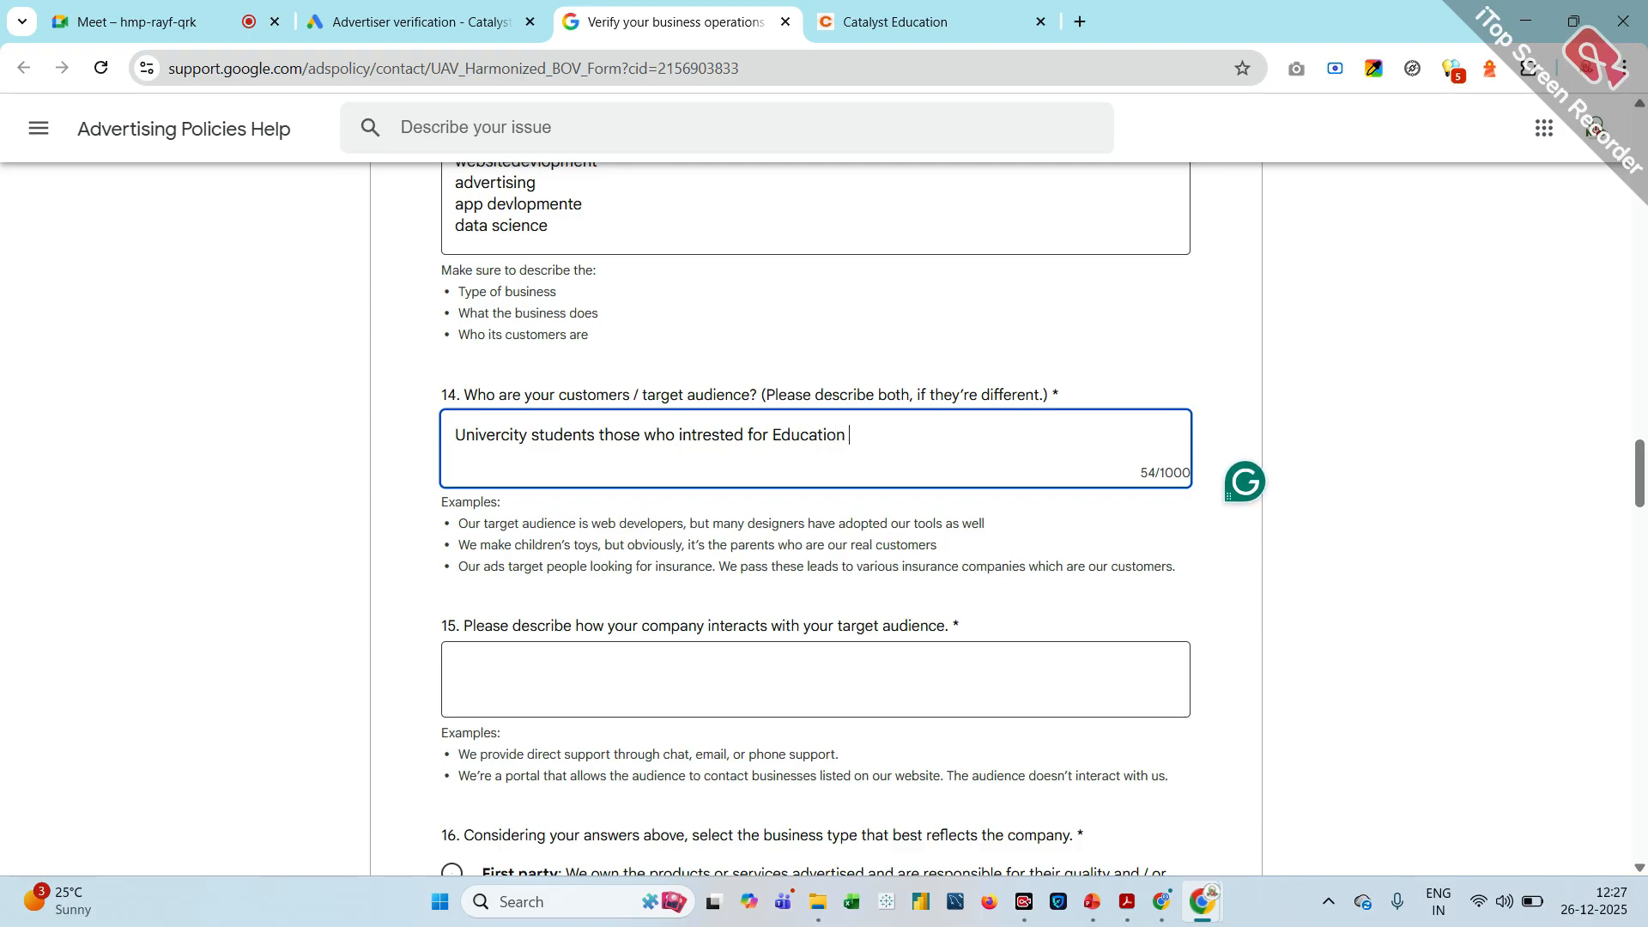
Describe how the company interacts with its target audience in question 15 as "through calls & Direct visit also"
scroll(815, 515, down, 3)
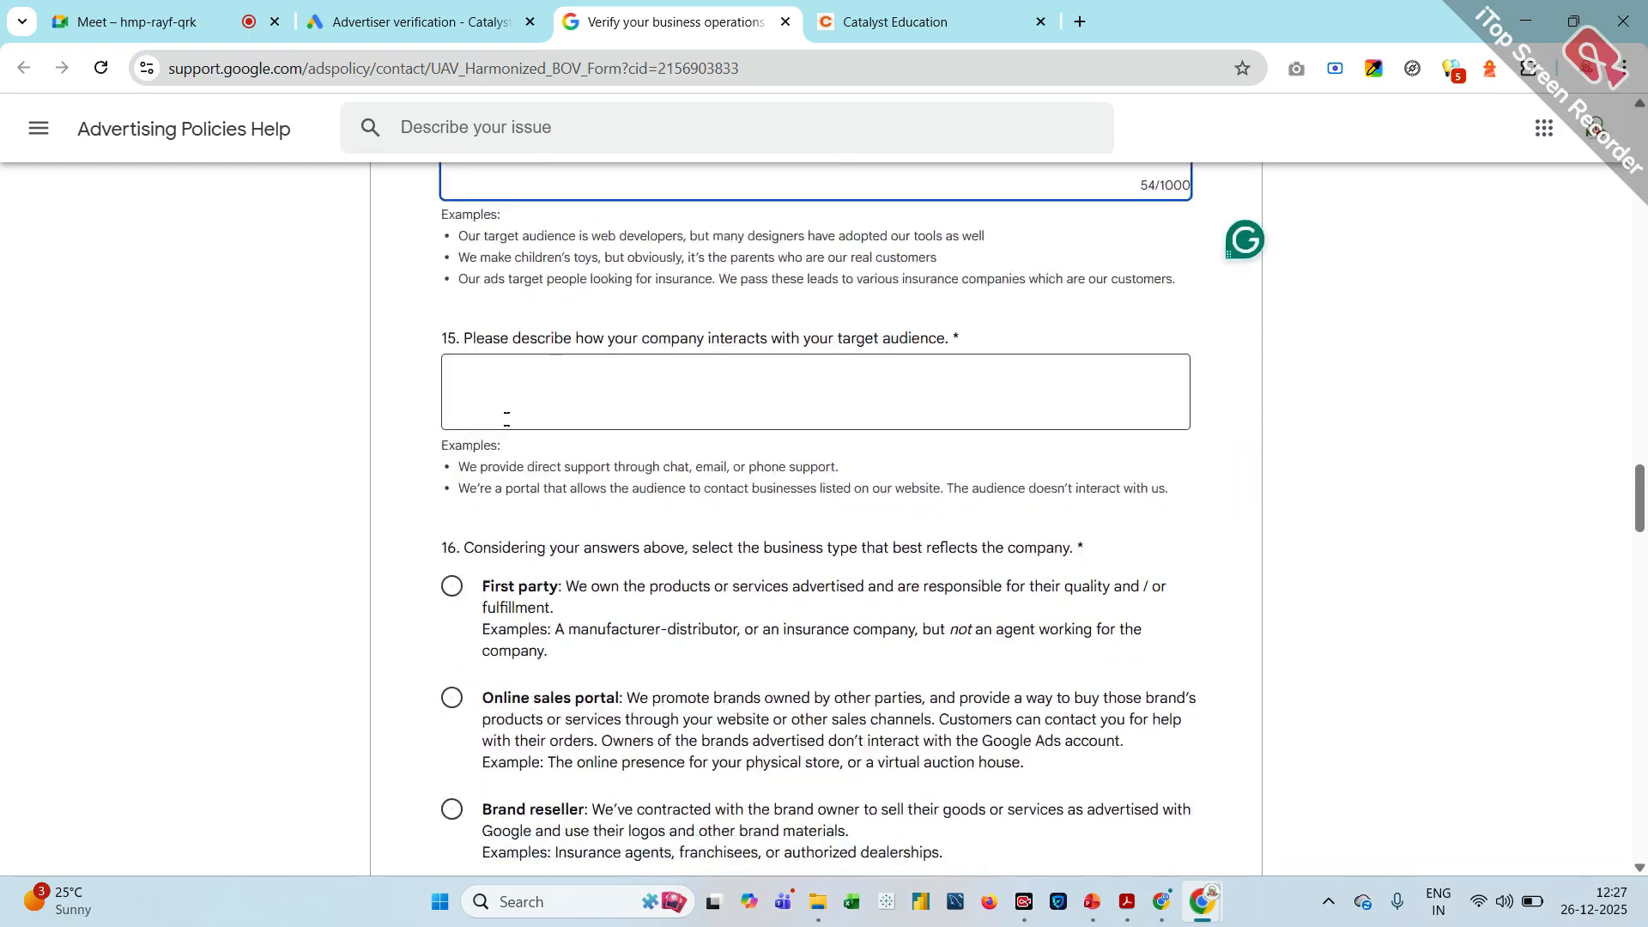
click(644, 391)
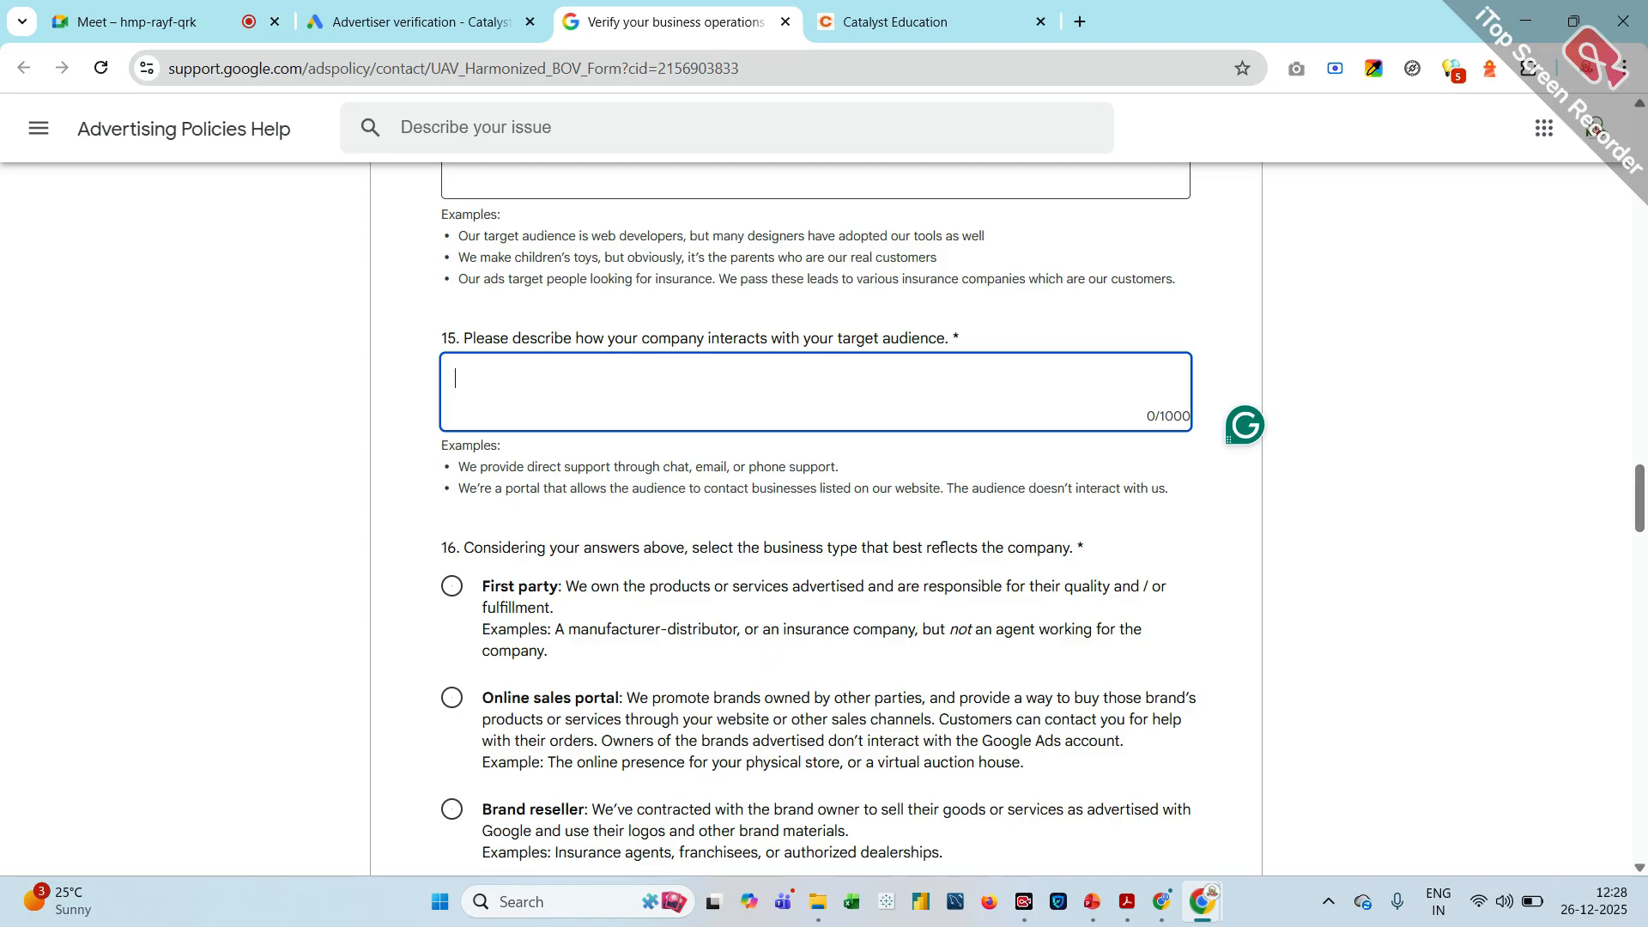
text(through calls & )
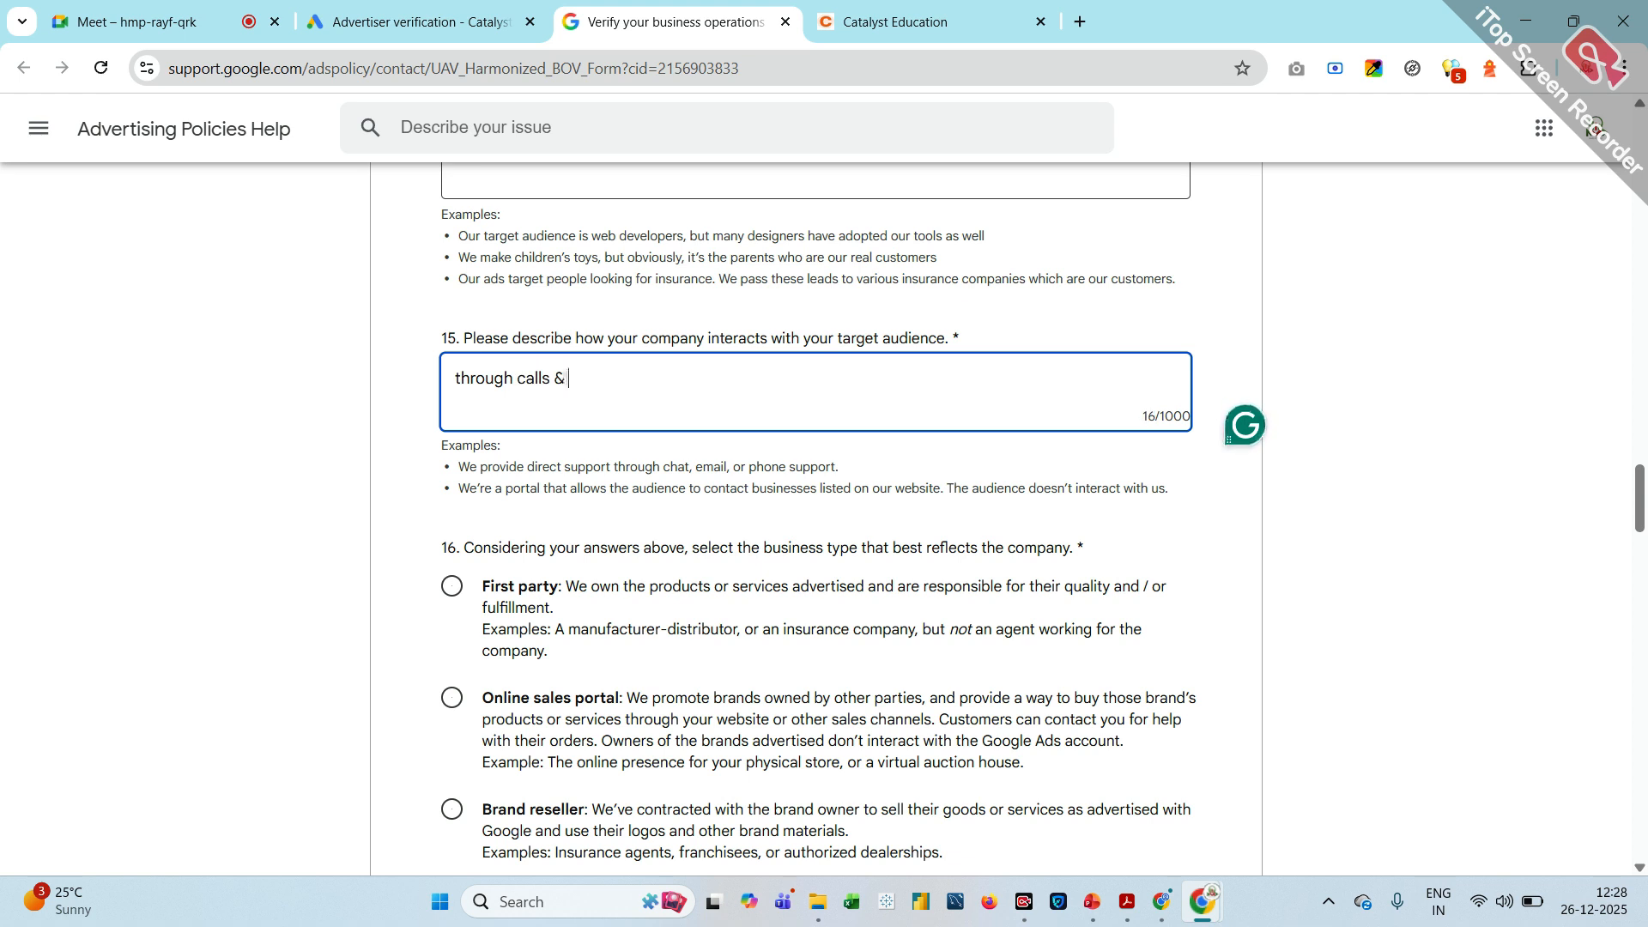
text(Direct w)
key(BackSpace)
text(visit also)
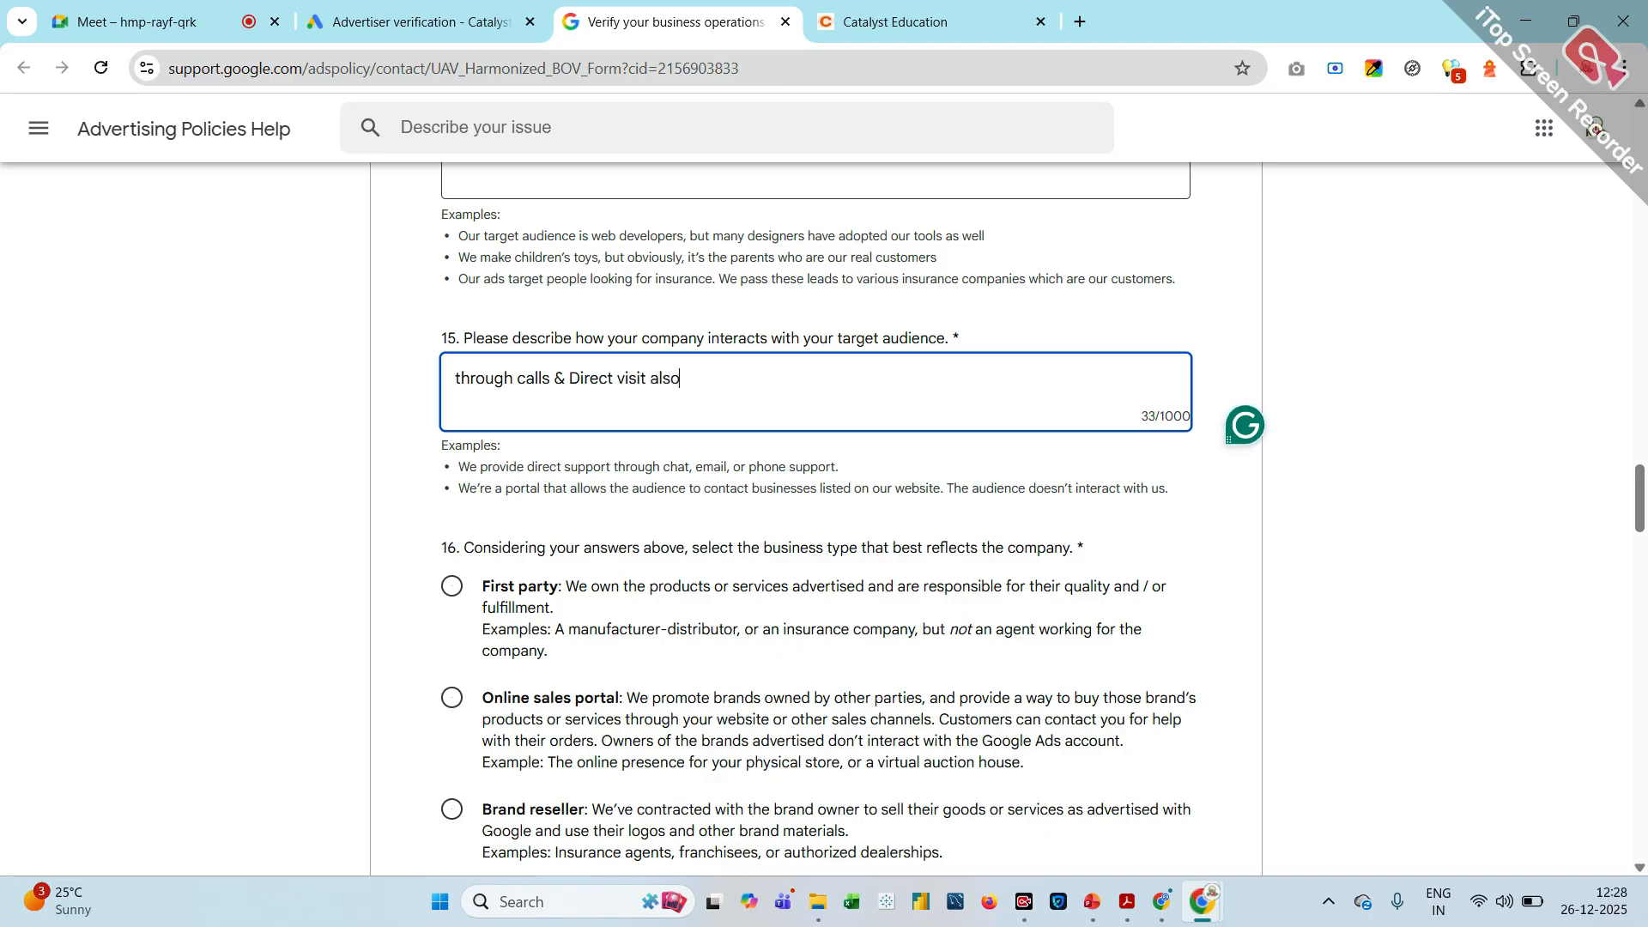
Choose Marketing / Advertising agencies as the business type that best reflects the company in question 16
scroll(824, 515, down, 3)
scroll(824, 515, up, 1)
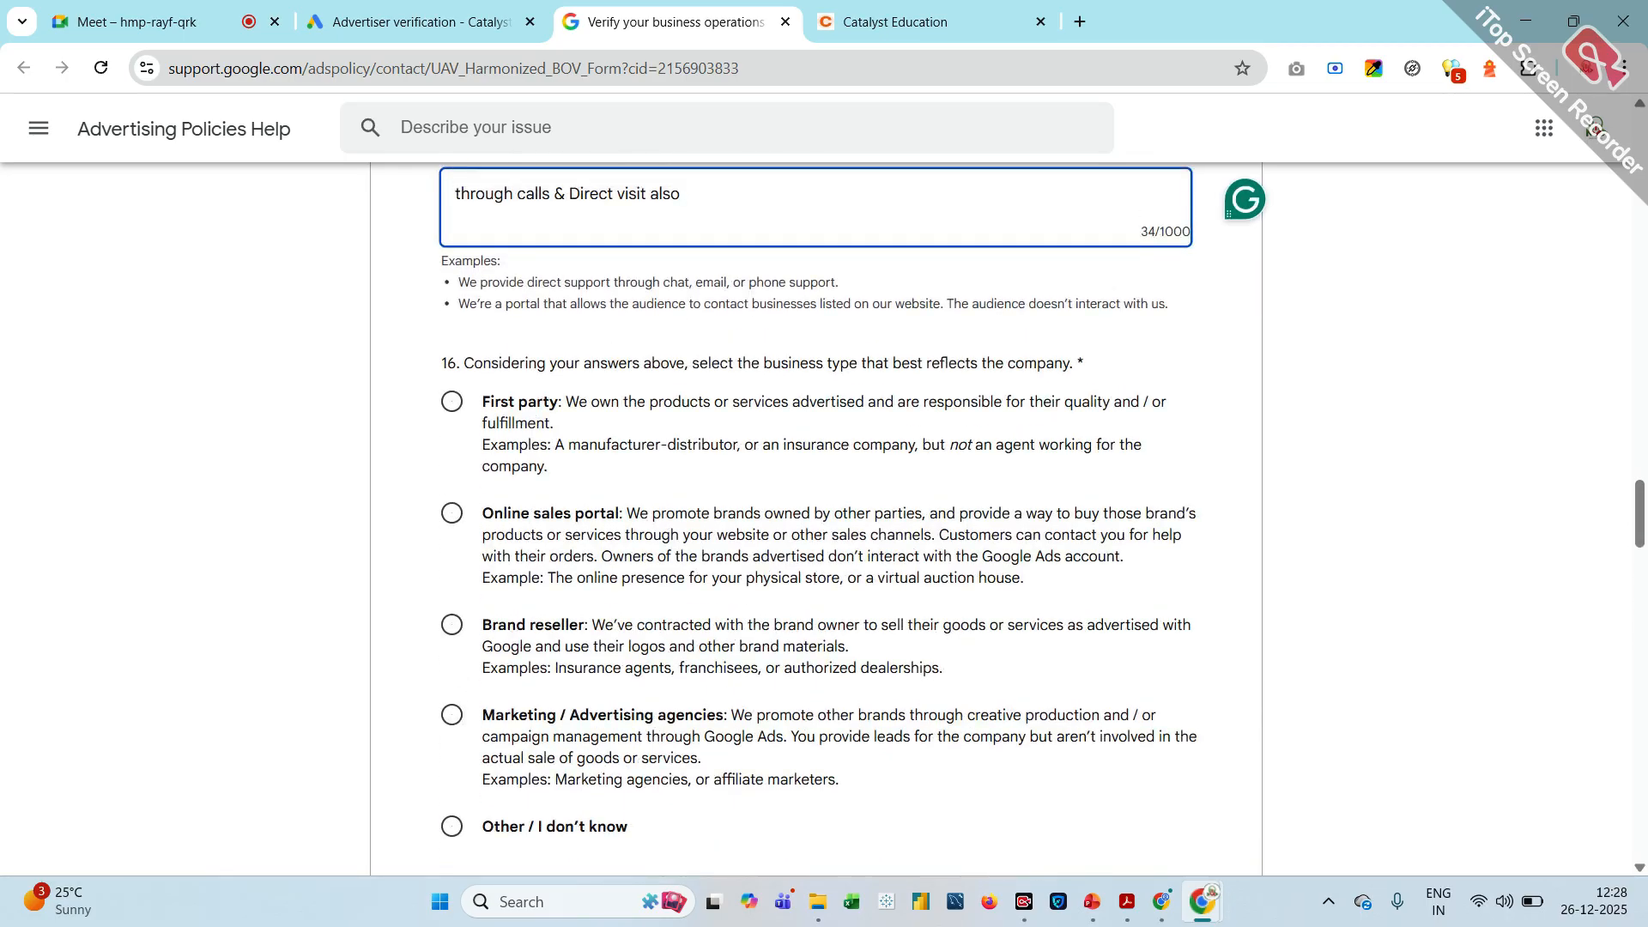
scroll(460, 380, down, 1)
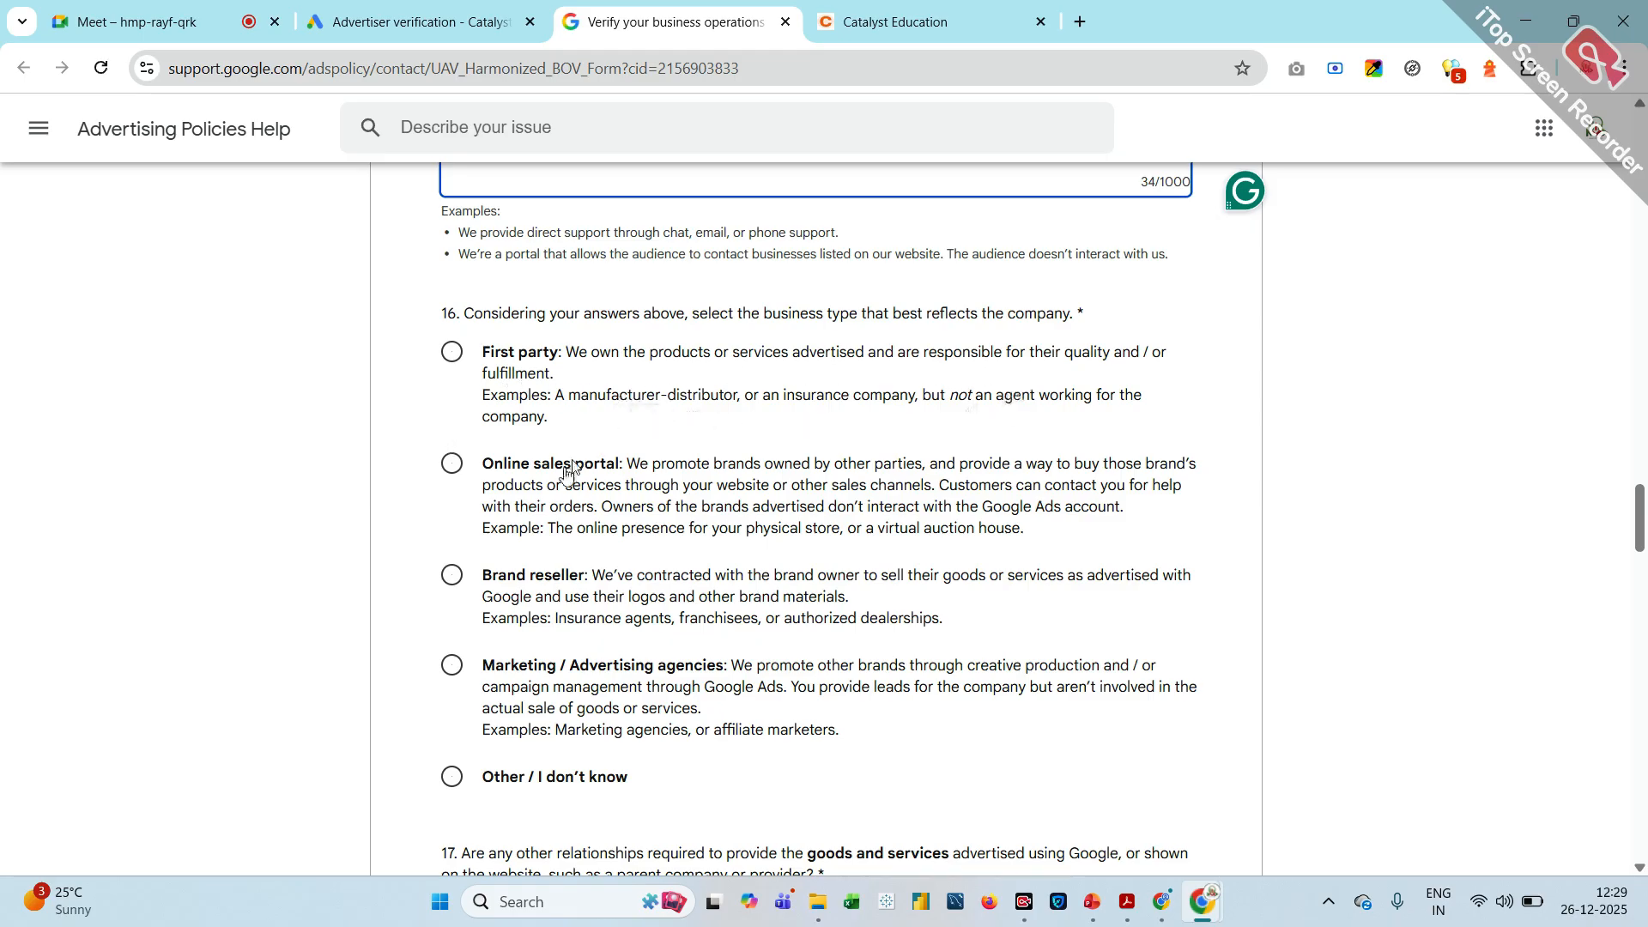
scroll(460, 481, down, 1)
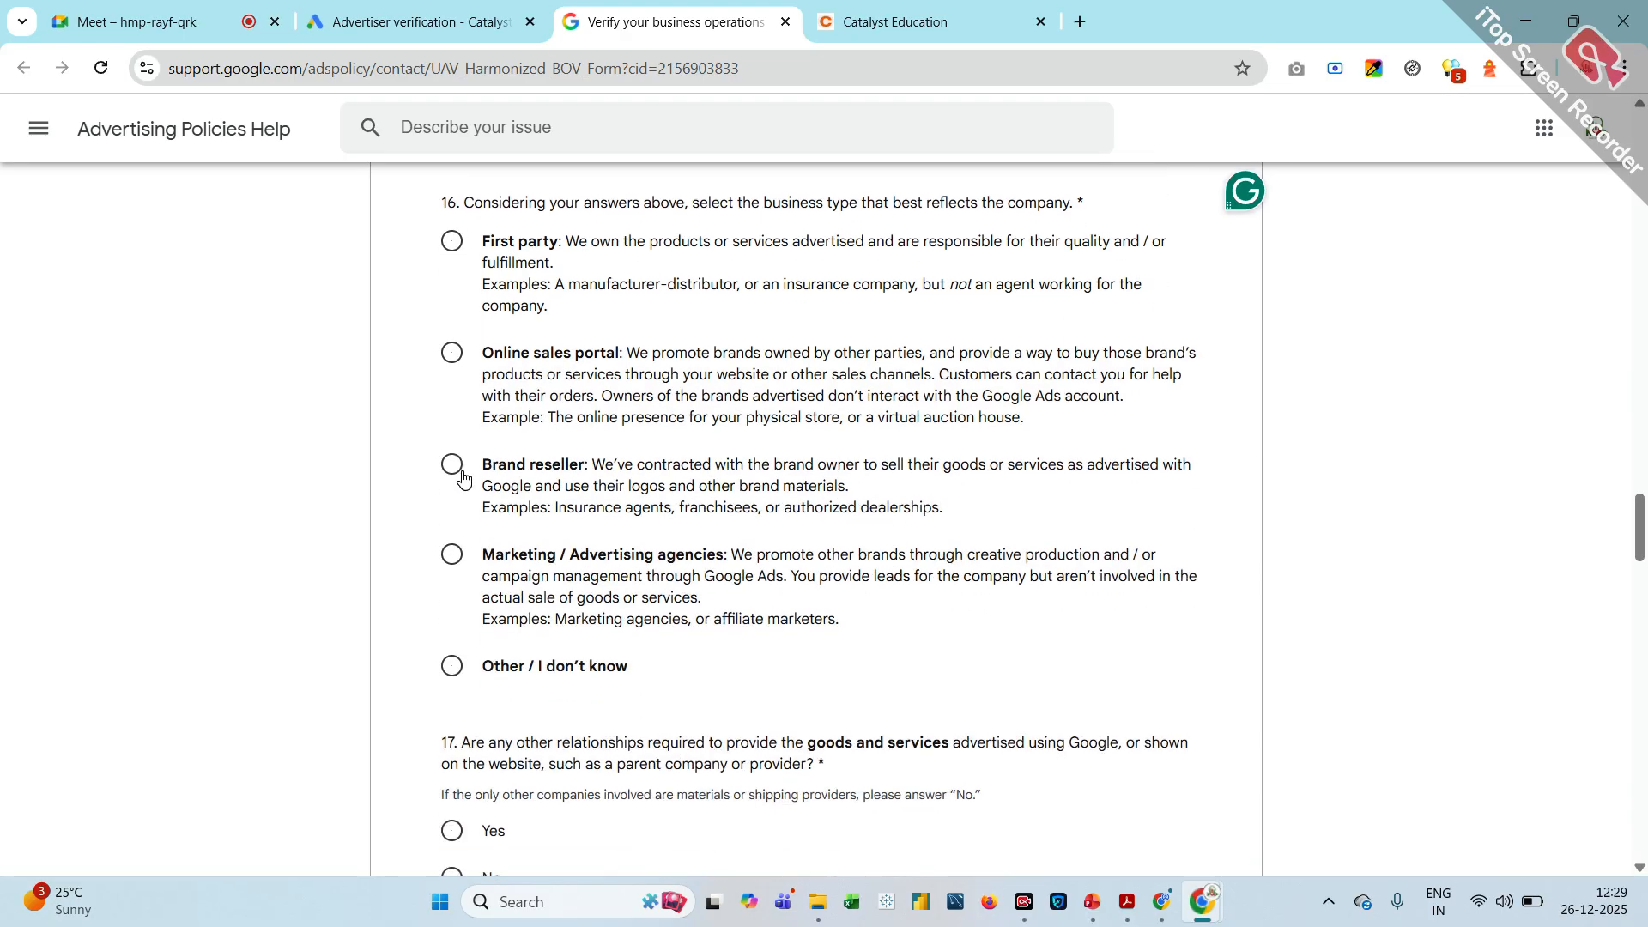
click(471, 567)
Specify Marketing agency (with negotiated contracts) as the model that best describes the business
scroll(471, 567, down, 1)
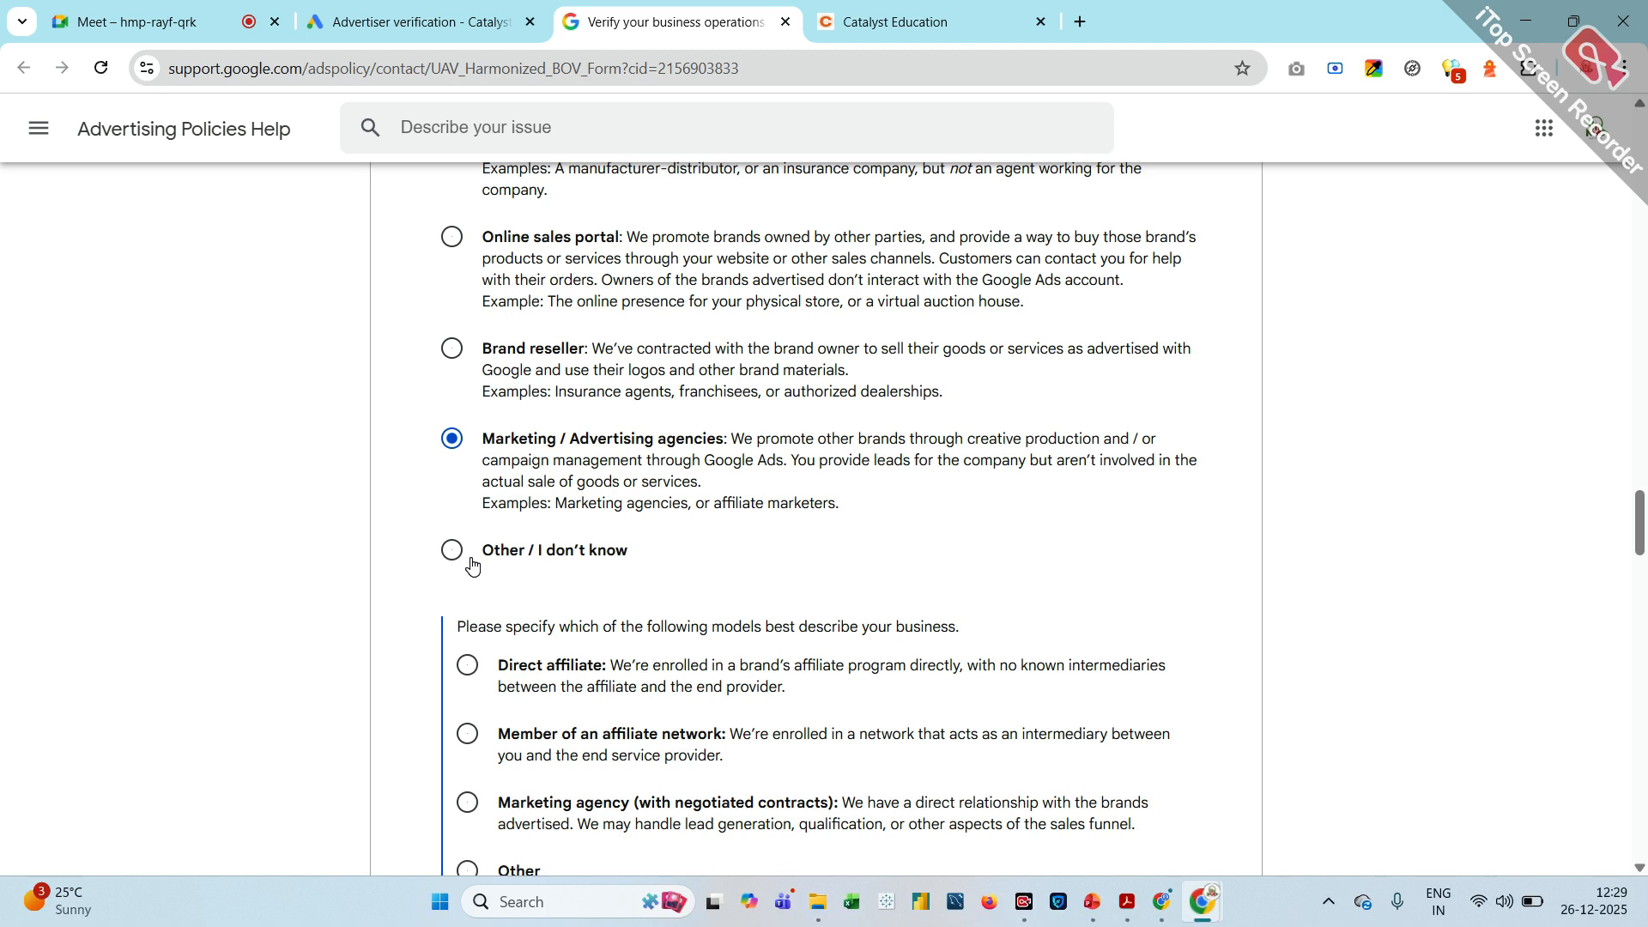
scroll(471, 566, down, 1)
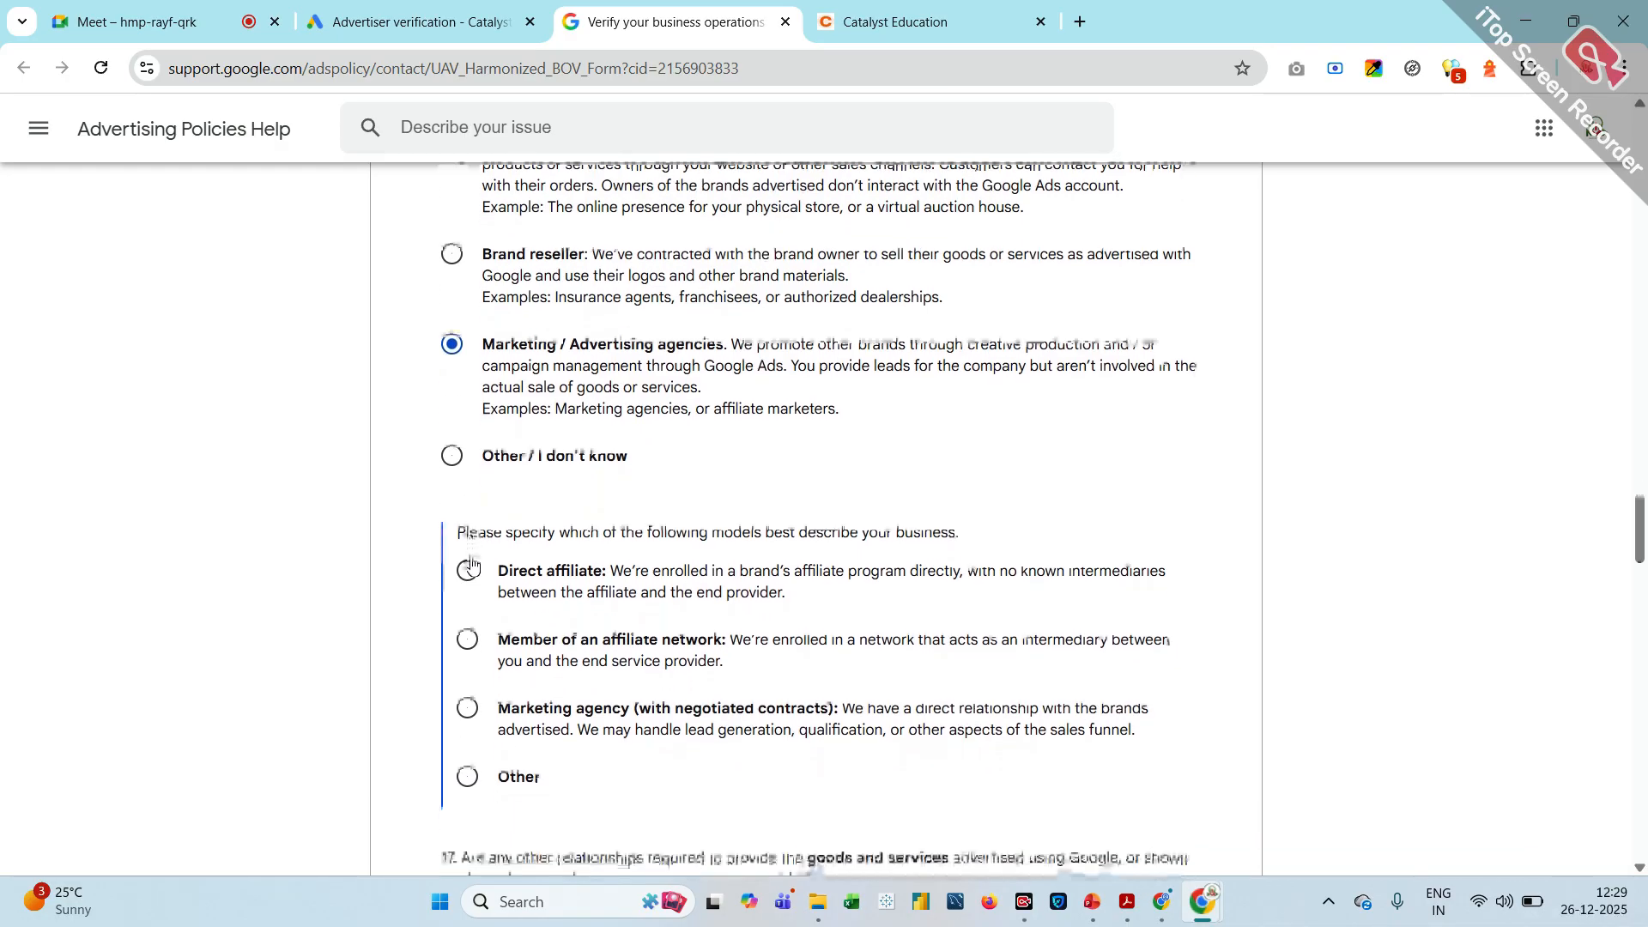
scroll(472, 565, down, 1)
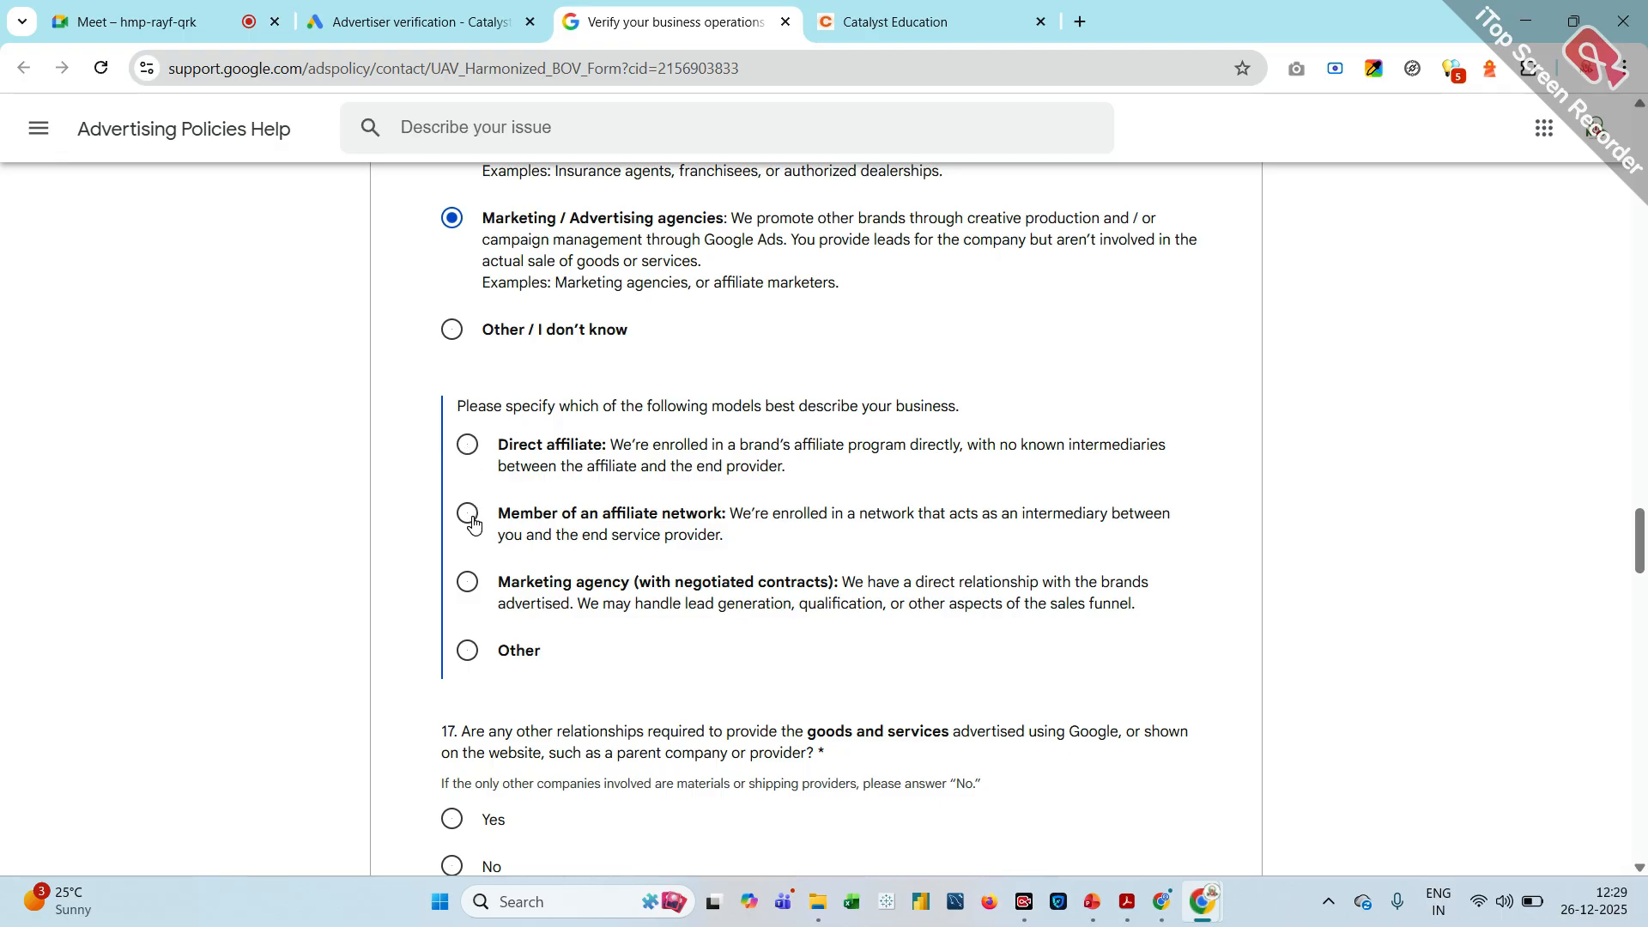
click(468, 584)
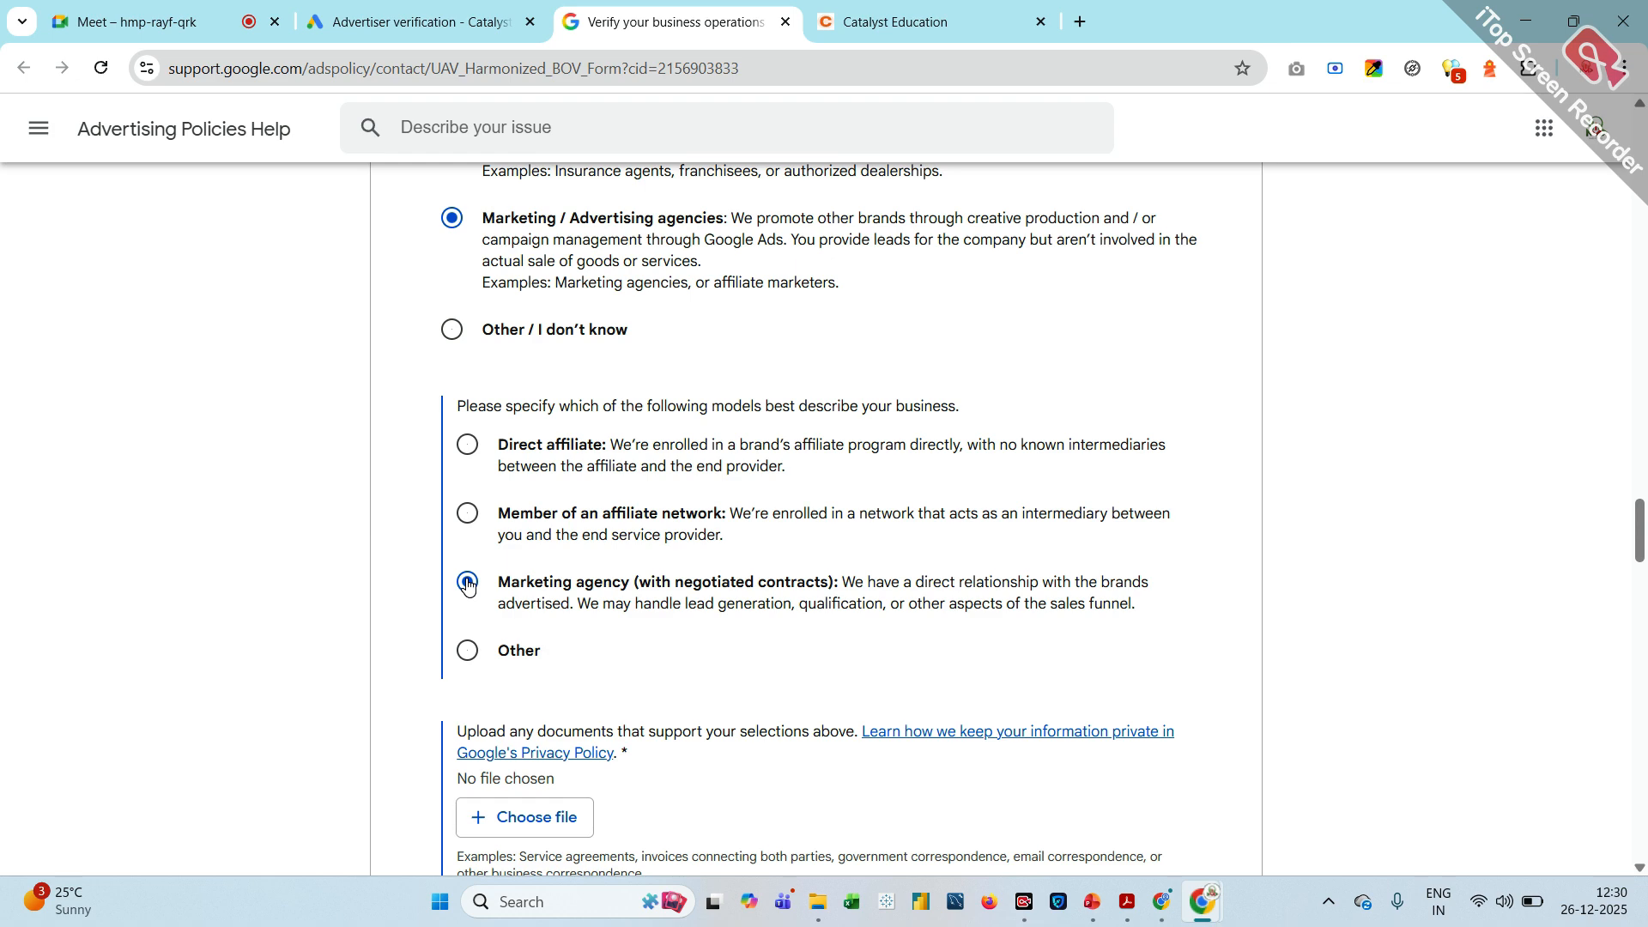
Upload the 2025-12-01T16-40 Payment receipt PDF from Downloads as the document supporting the business type selections
scroll(468, 585, down, 2)
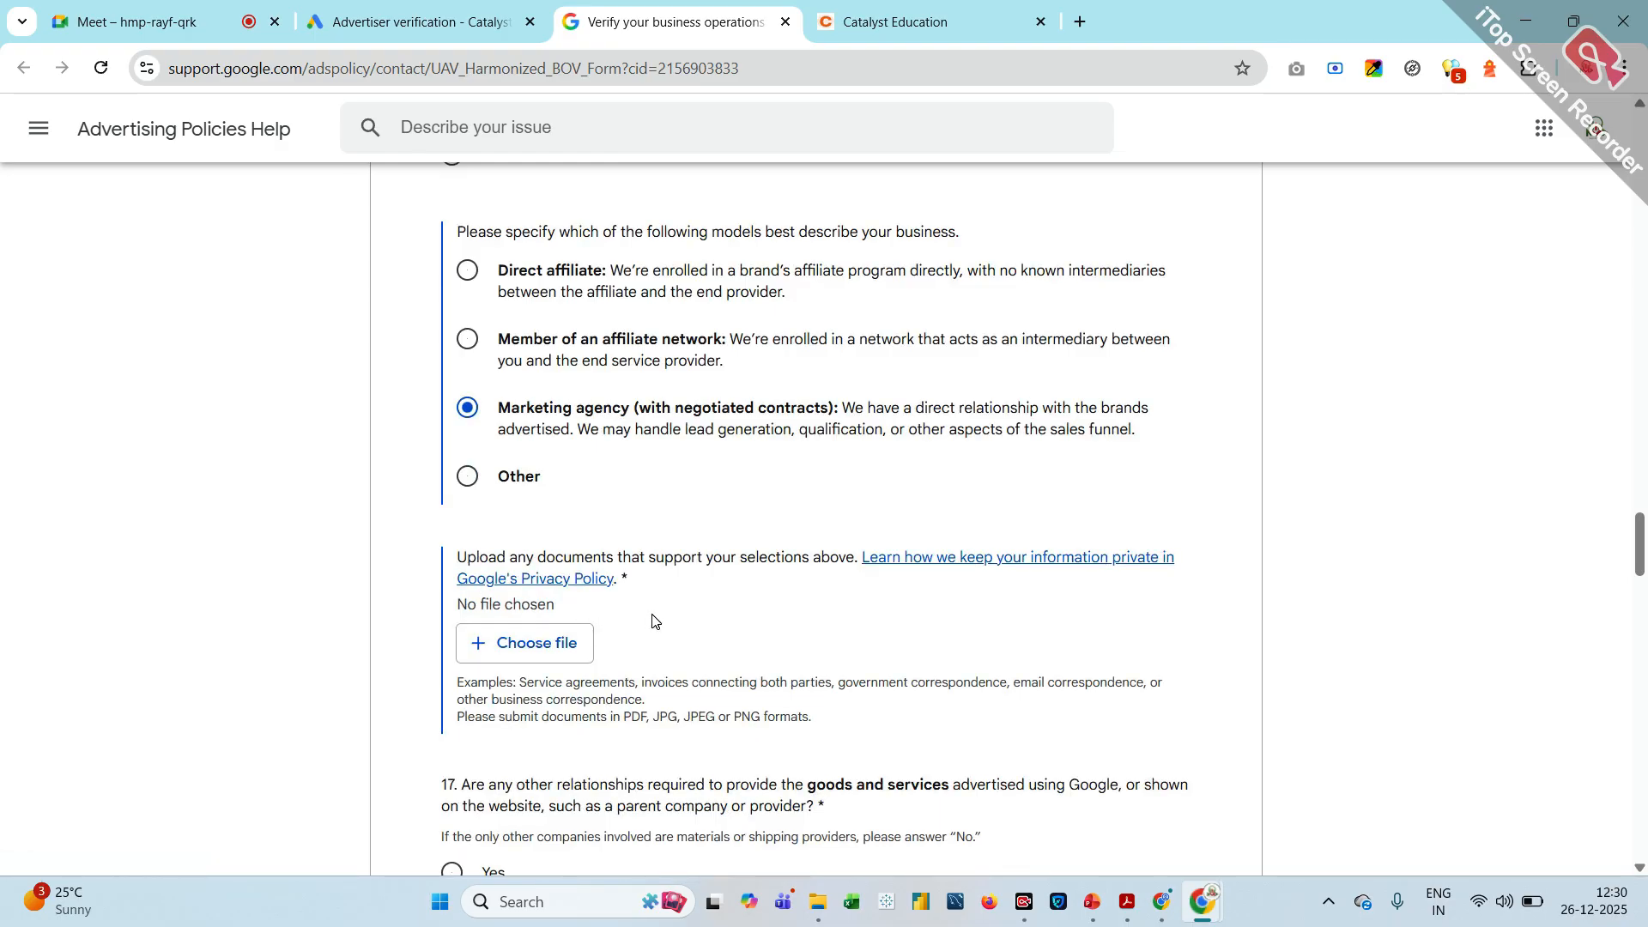
click(540, 650)
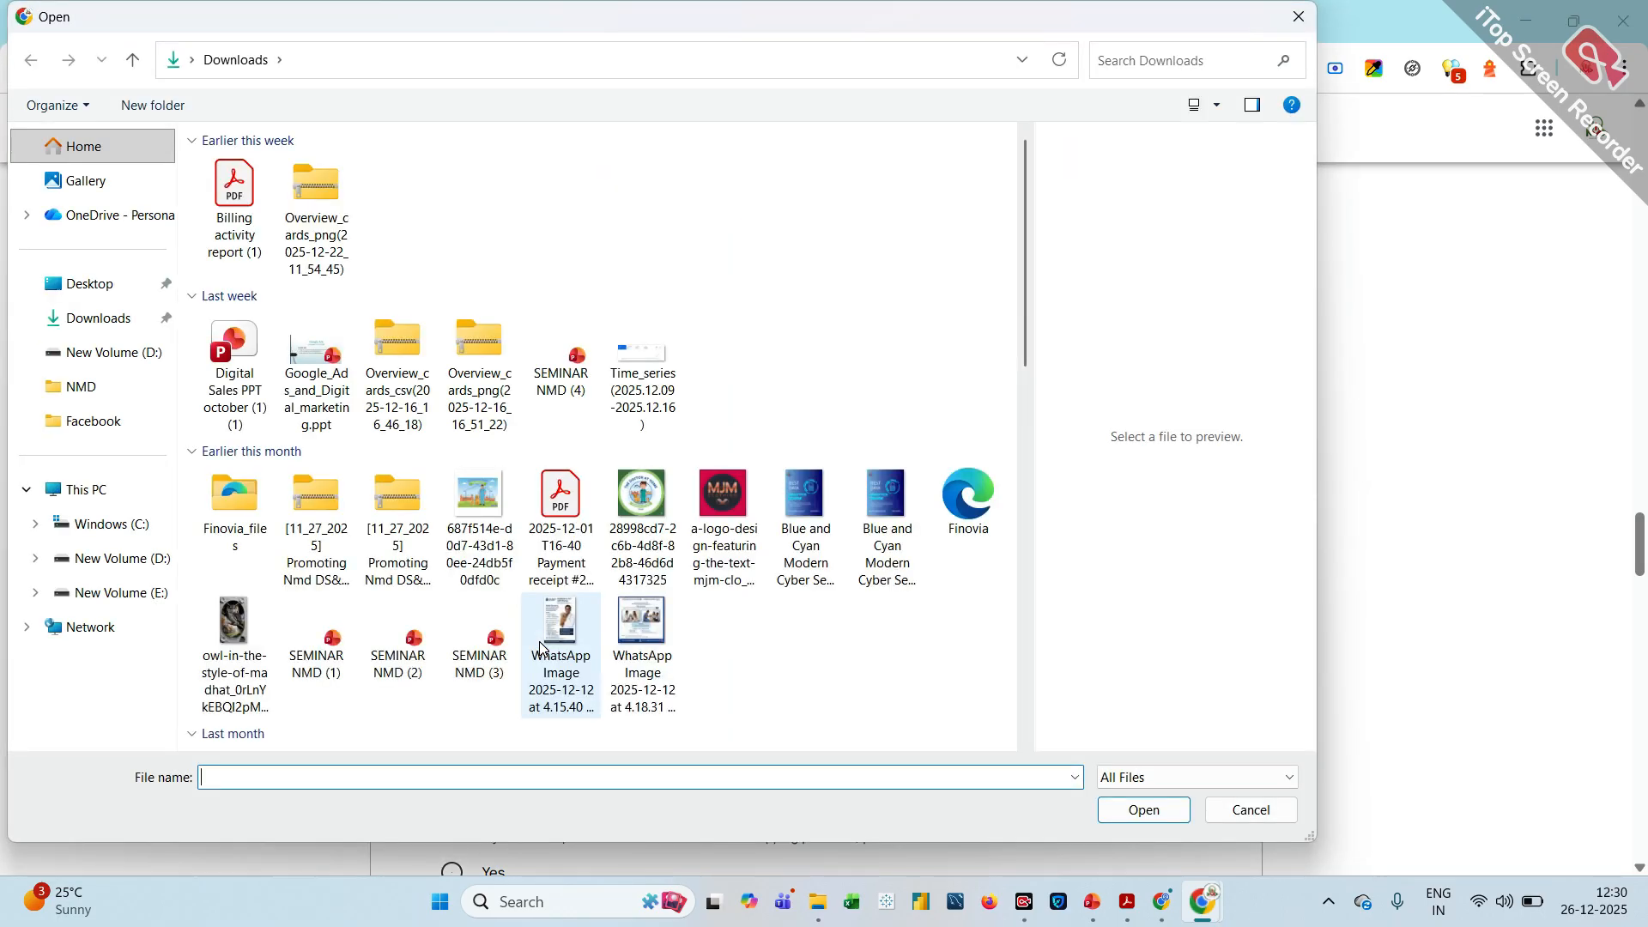
click(546, 547)
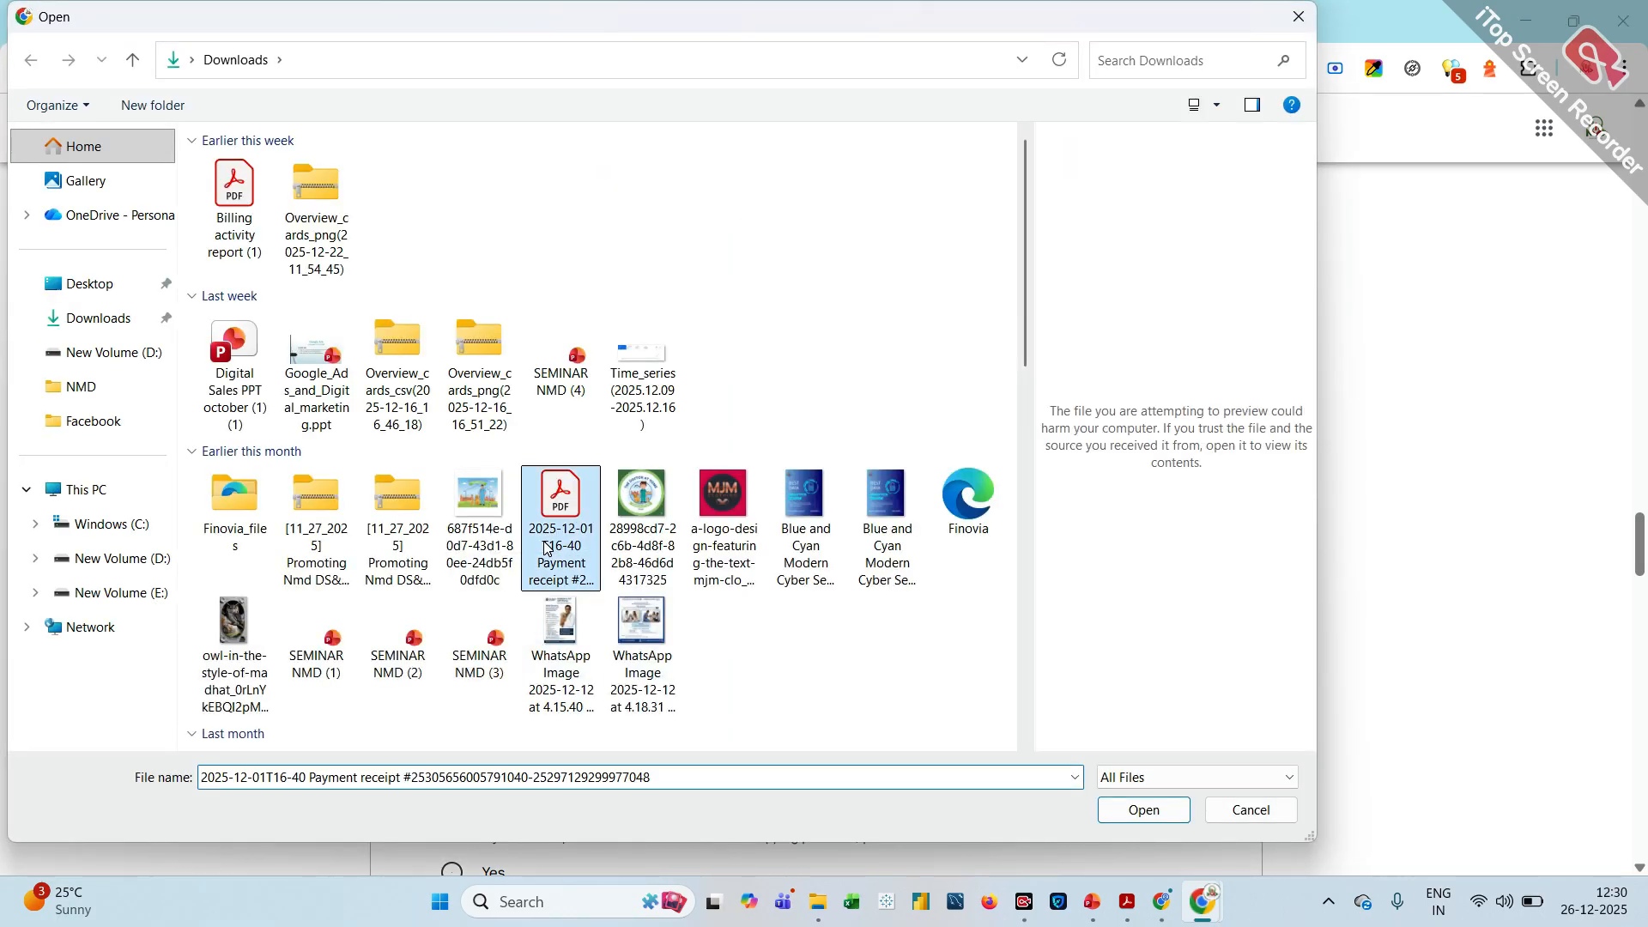
click(1153, 818)
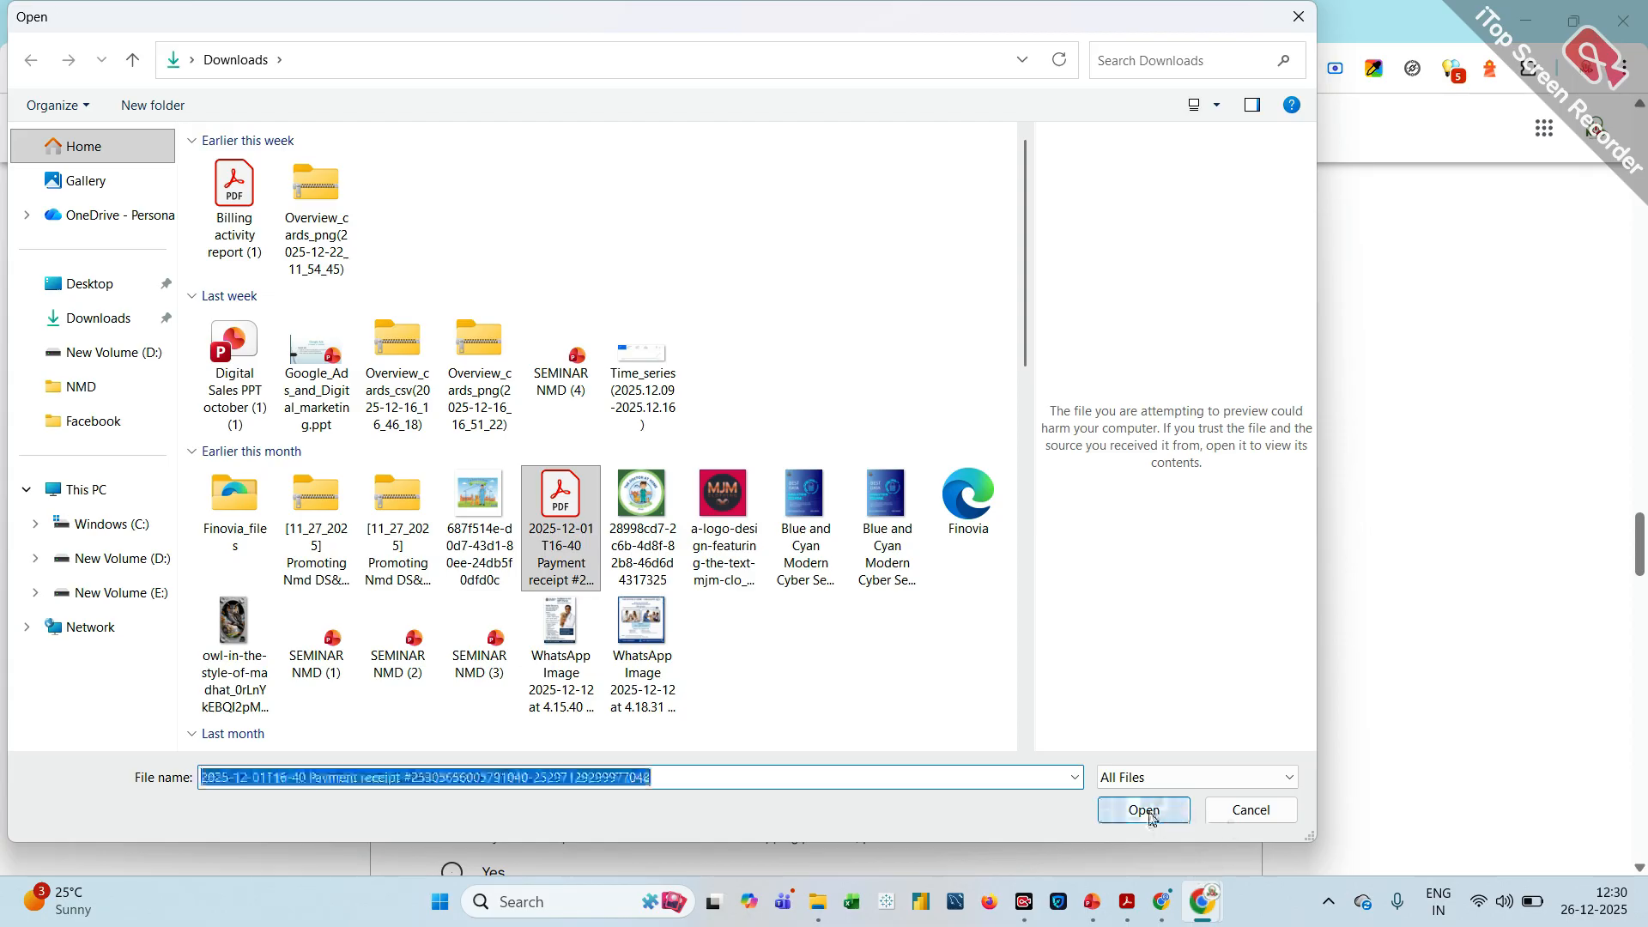
Answer No to other required relationships in question 17 and "Yes, we're an advertising agency or affiliate" in question 18
scroll(968, 606, down, 1)
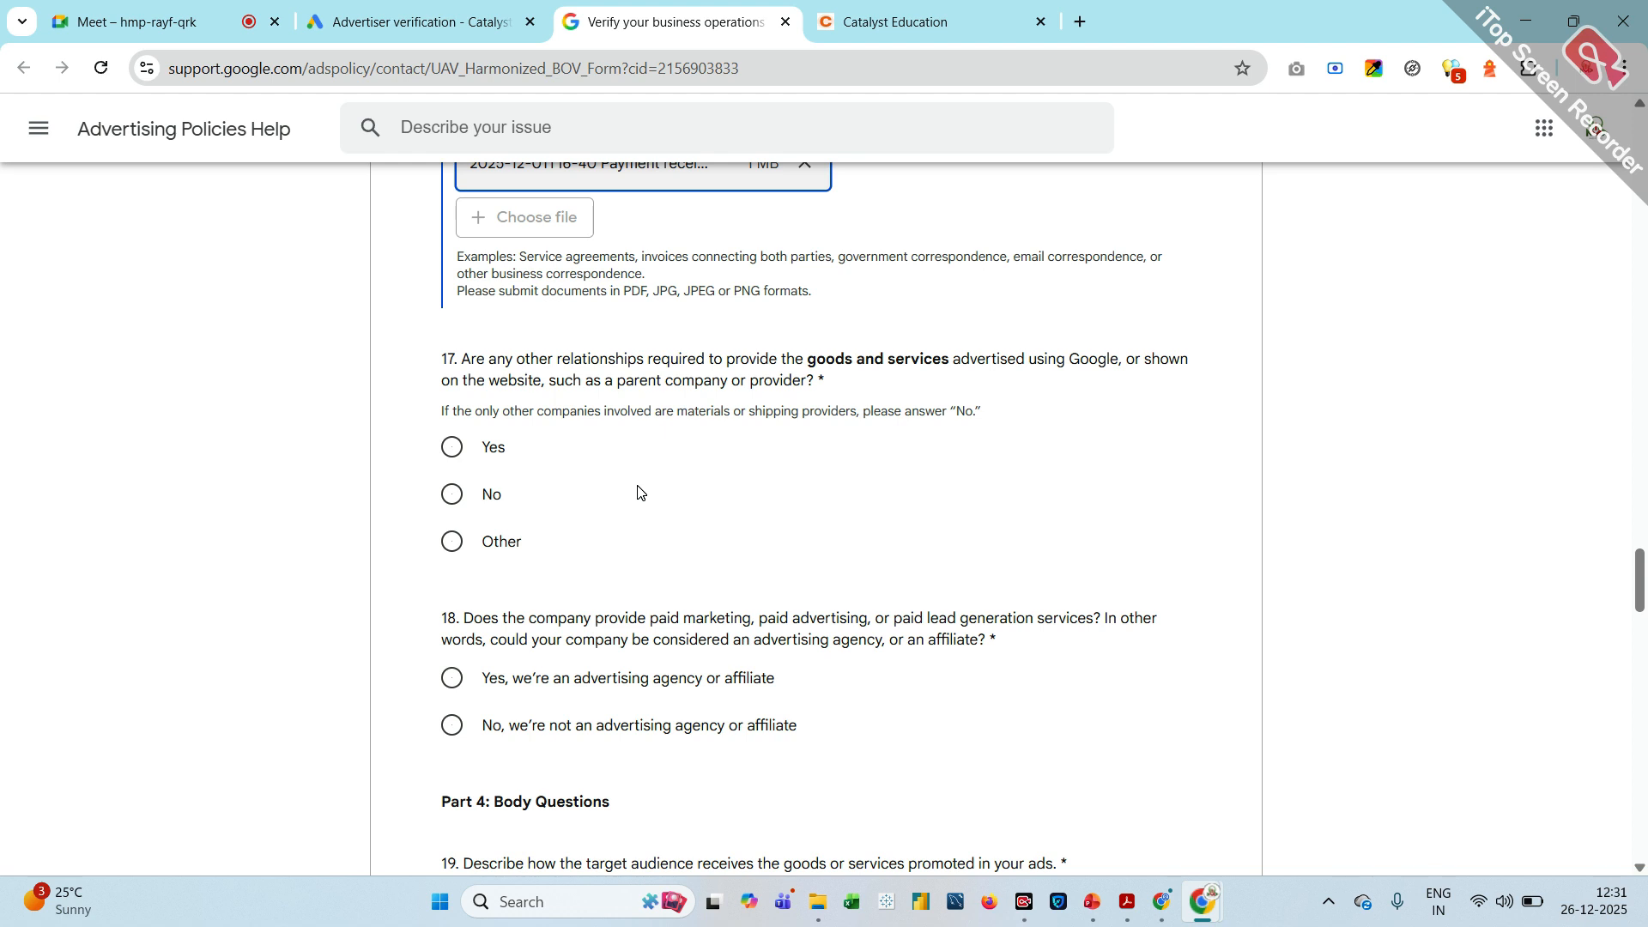
click(463, 512)
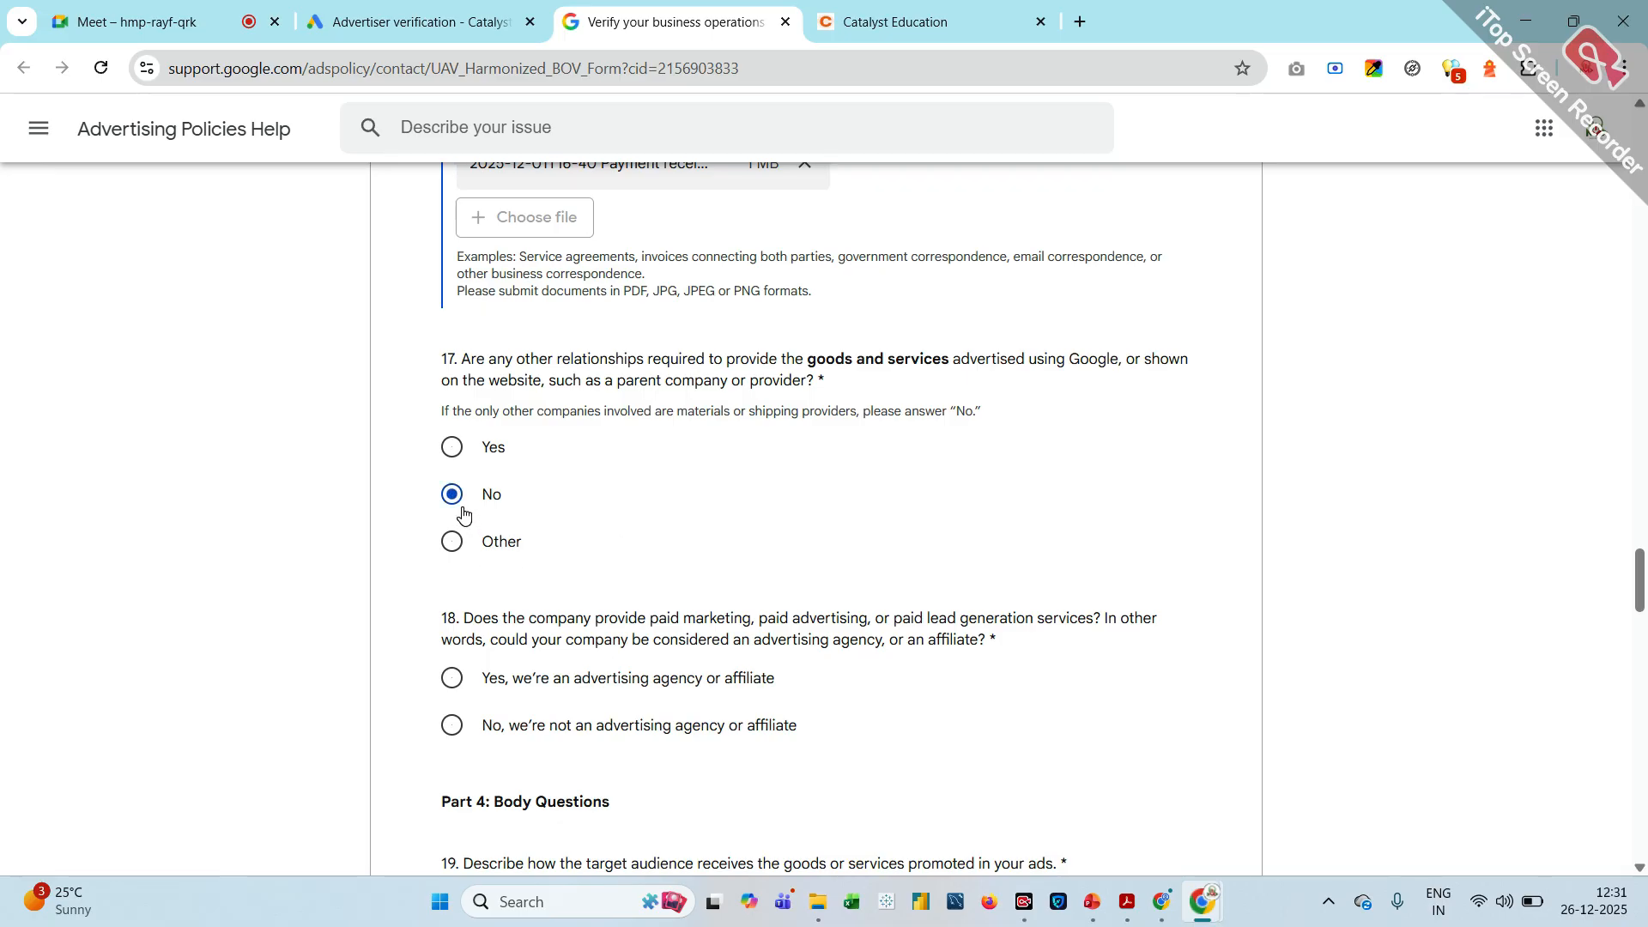
scroll(463, 513, down, 3)
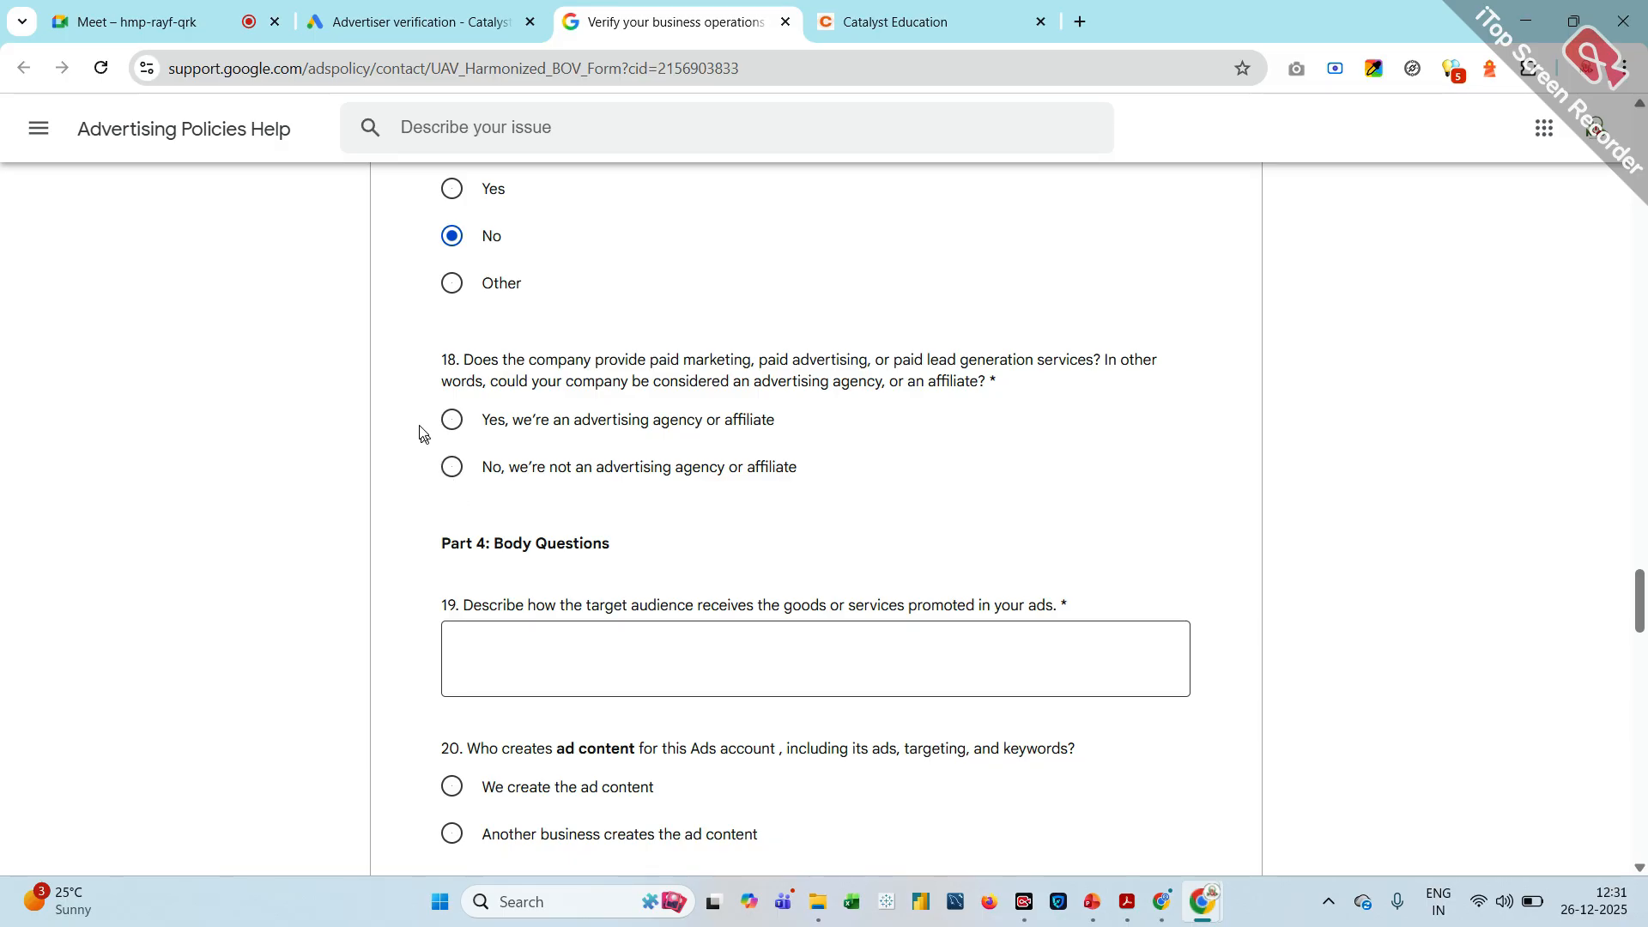
click(440, 441)
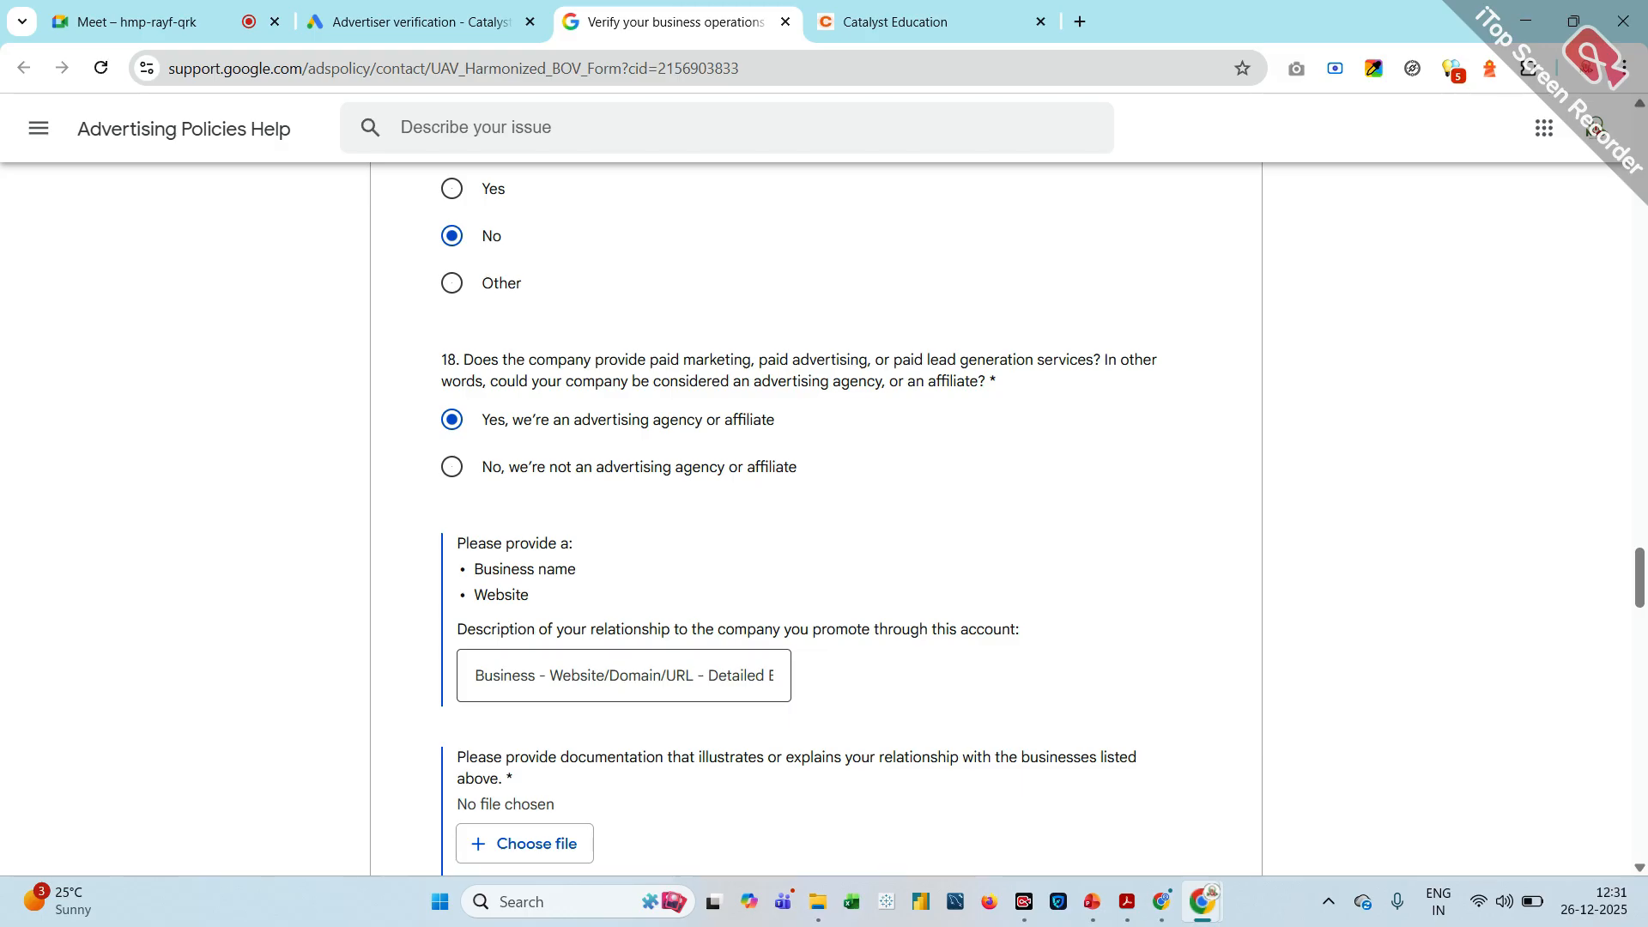
Give NMD PVT LTD as the business relationship description and upload Billing activity report (1).pdf from Downloads as its supporting documentation
click(503, 675)
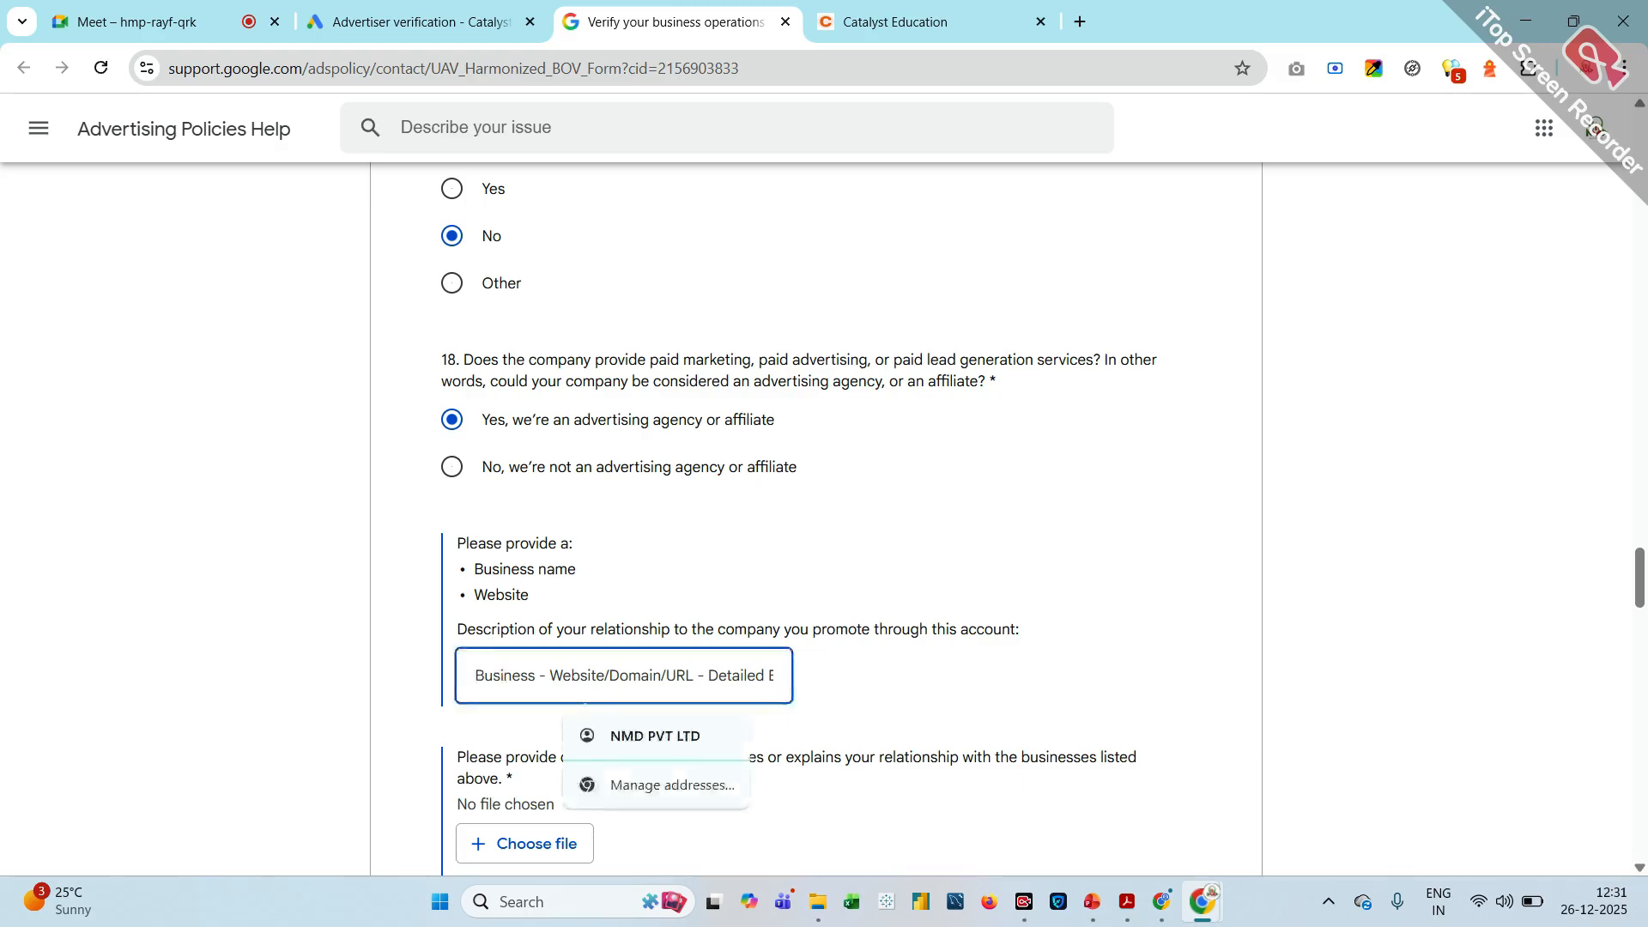
click(640, 736)
scroll(641, 738, down, 3)
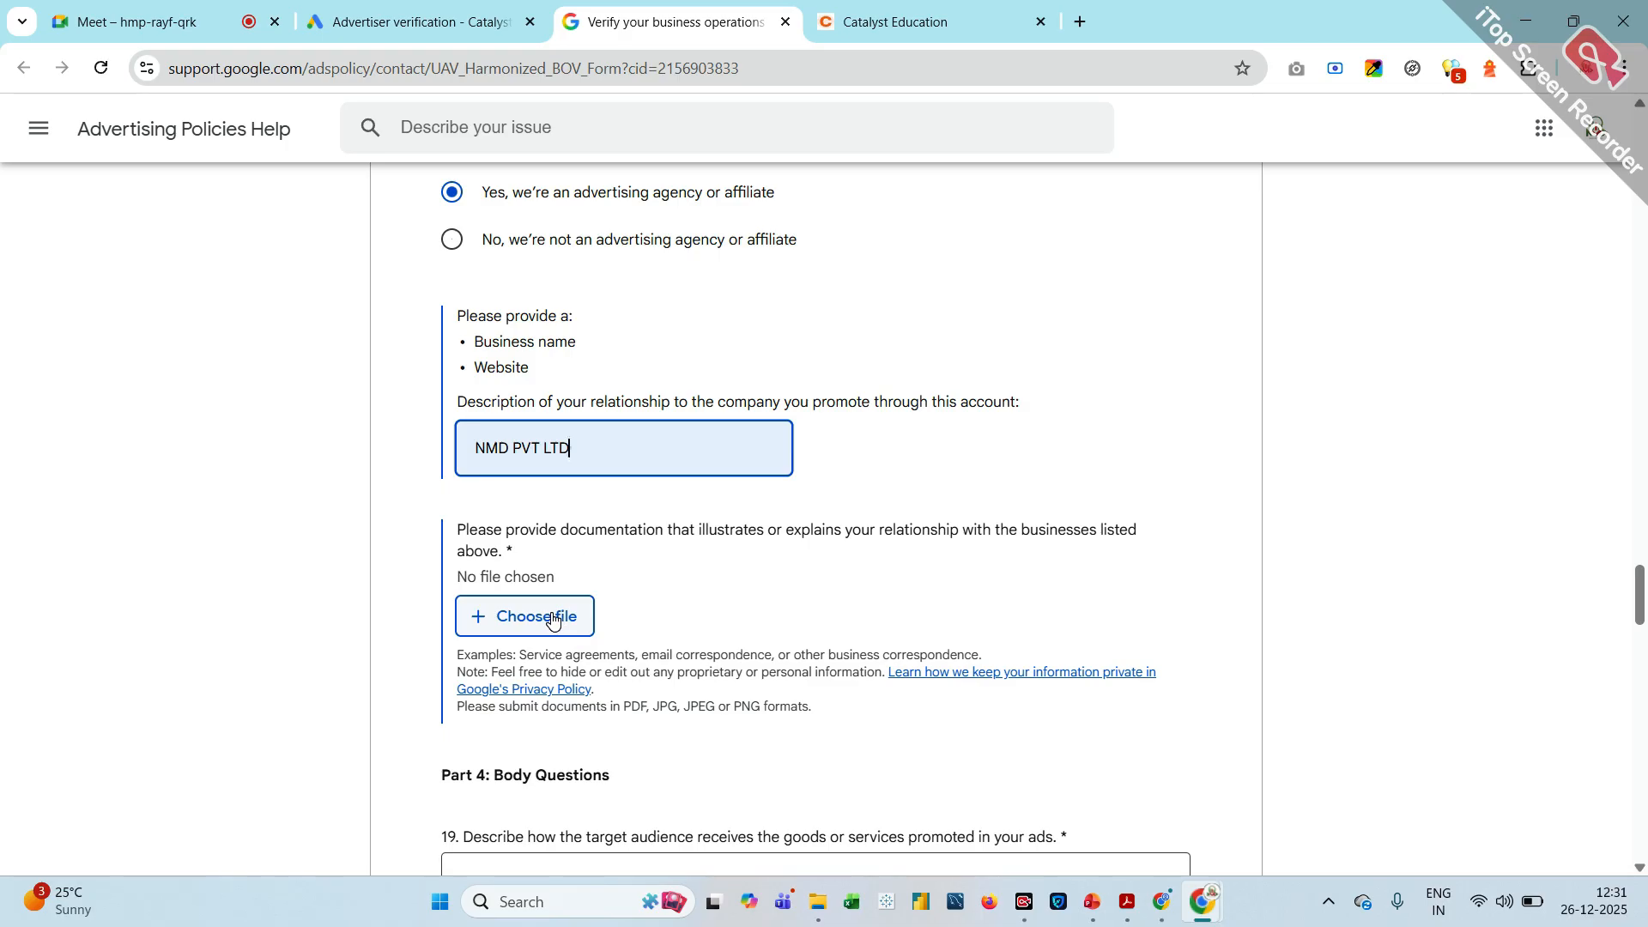
click(552, 618)
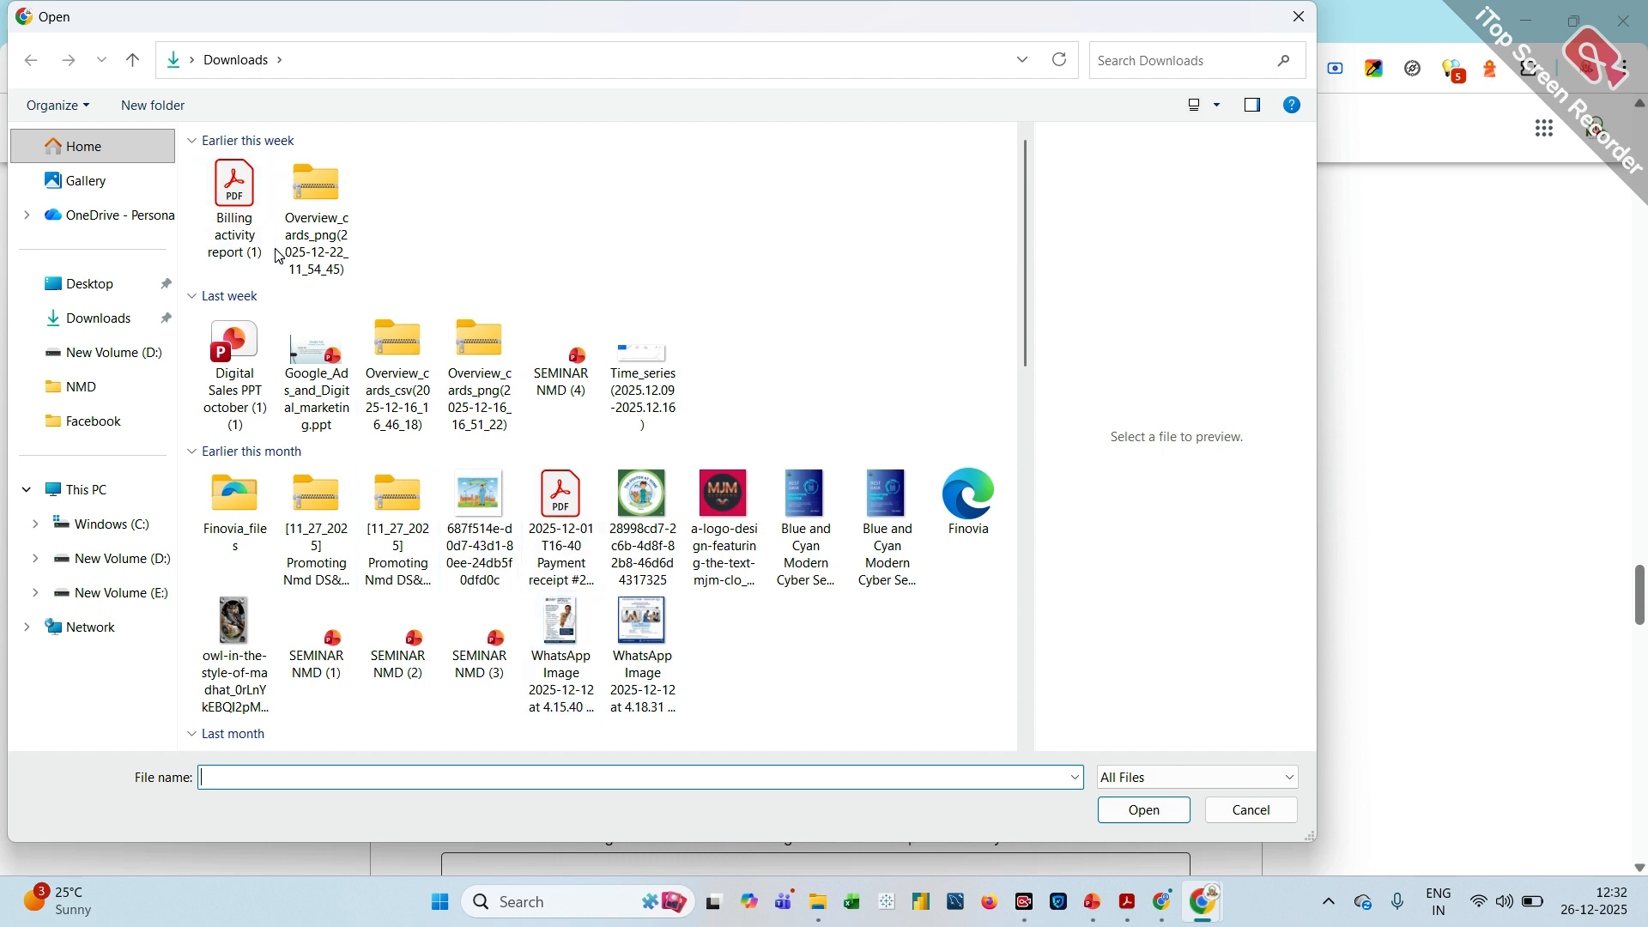
double_click(232, 214)
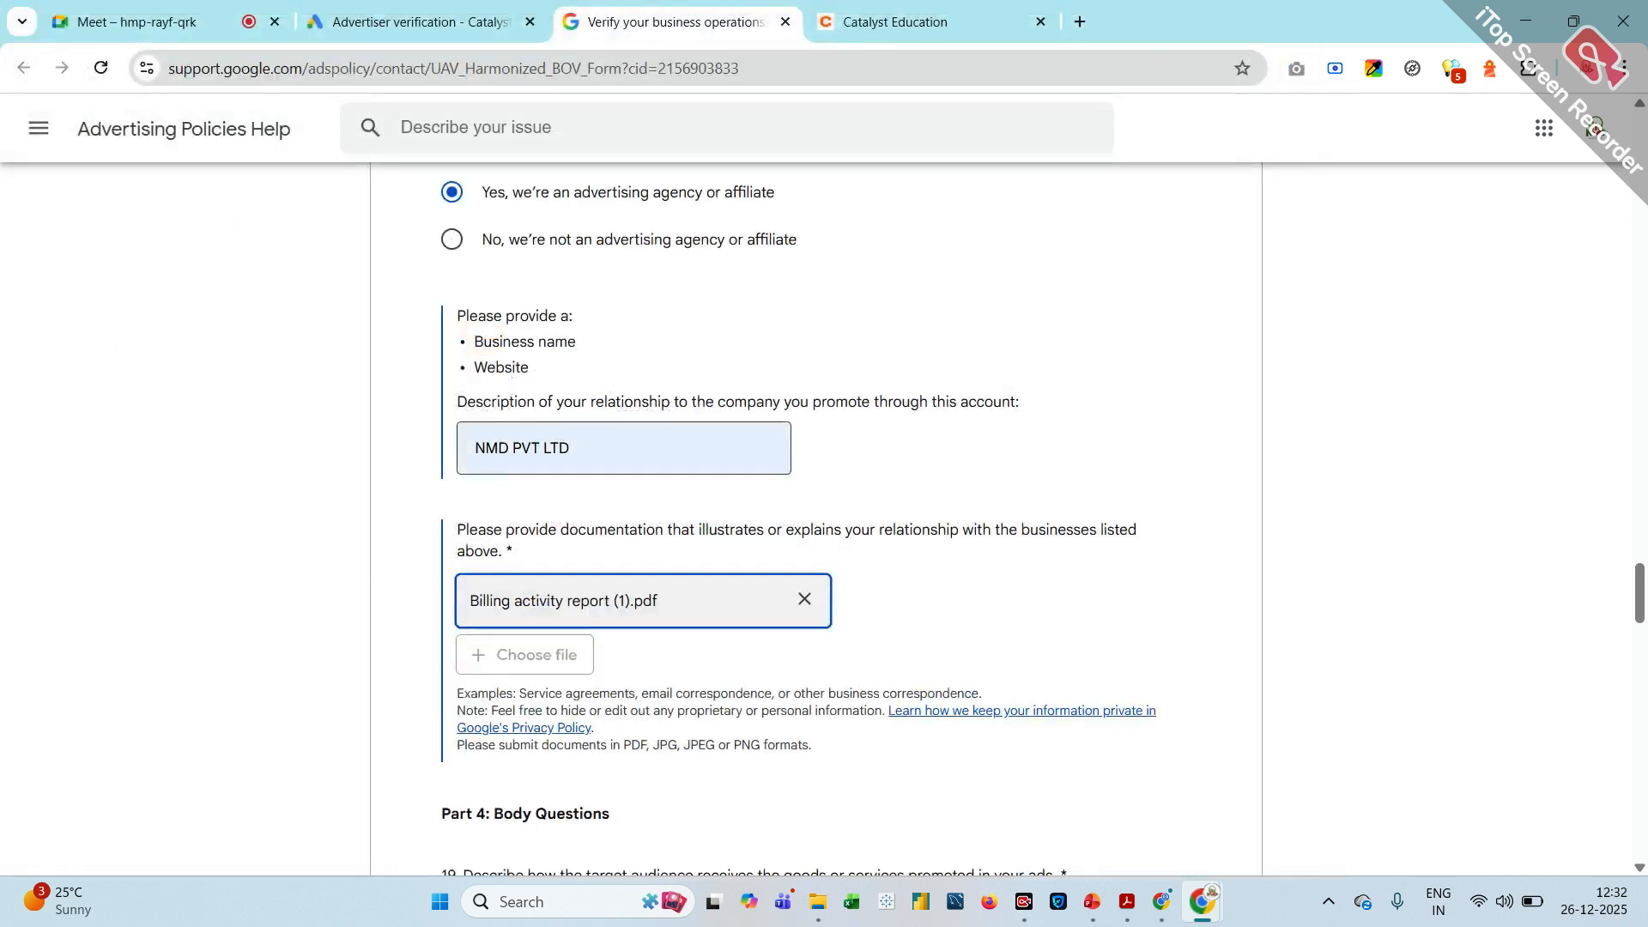
Answer question 19 about how the audience receives the services with "Admissions open for MBA & Higher Education, Direct admissions"
scroll(815, 515, down, 7)
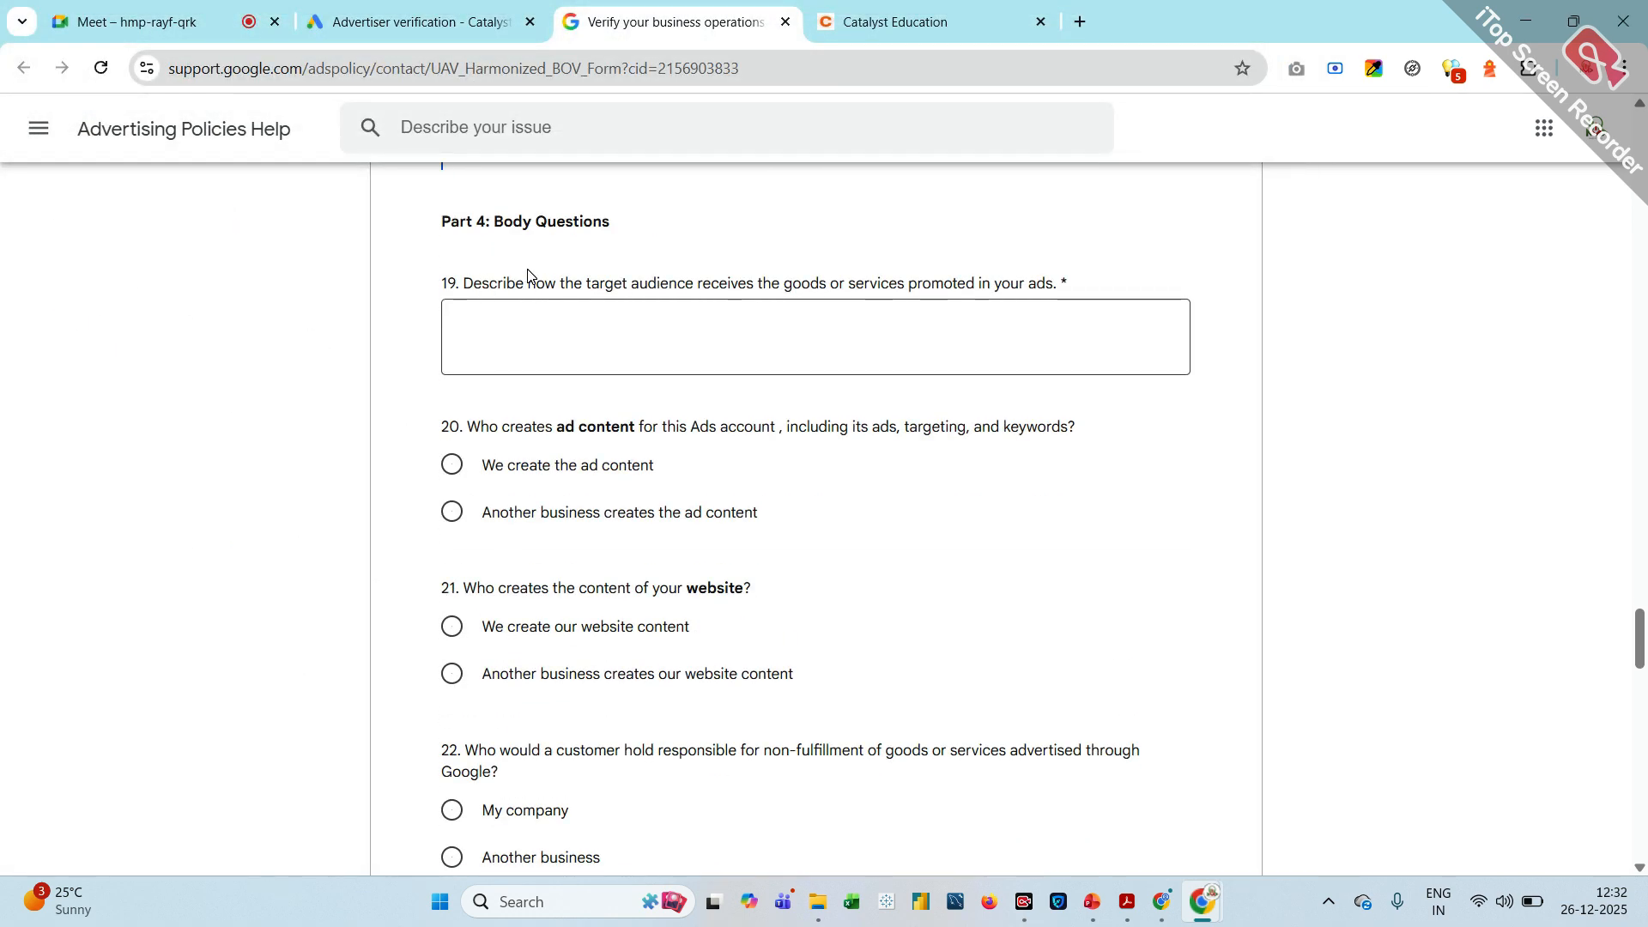
scroll(530, 274, up, 2)
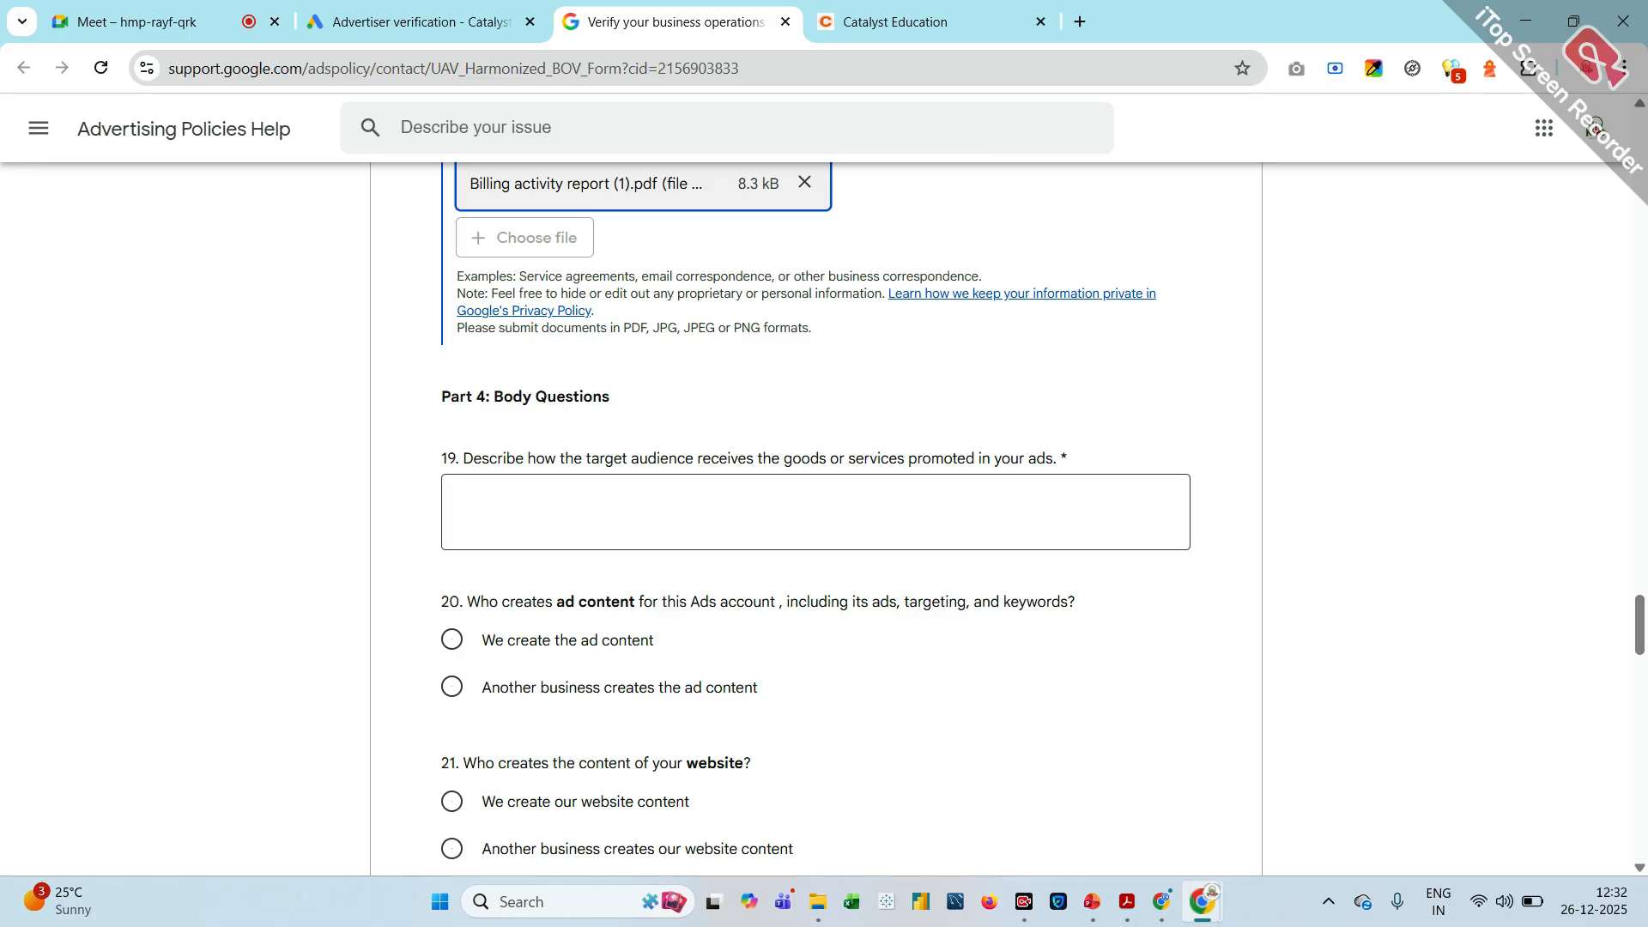
click(532, 511)
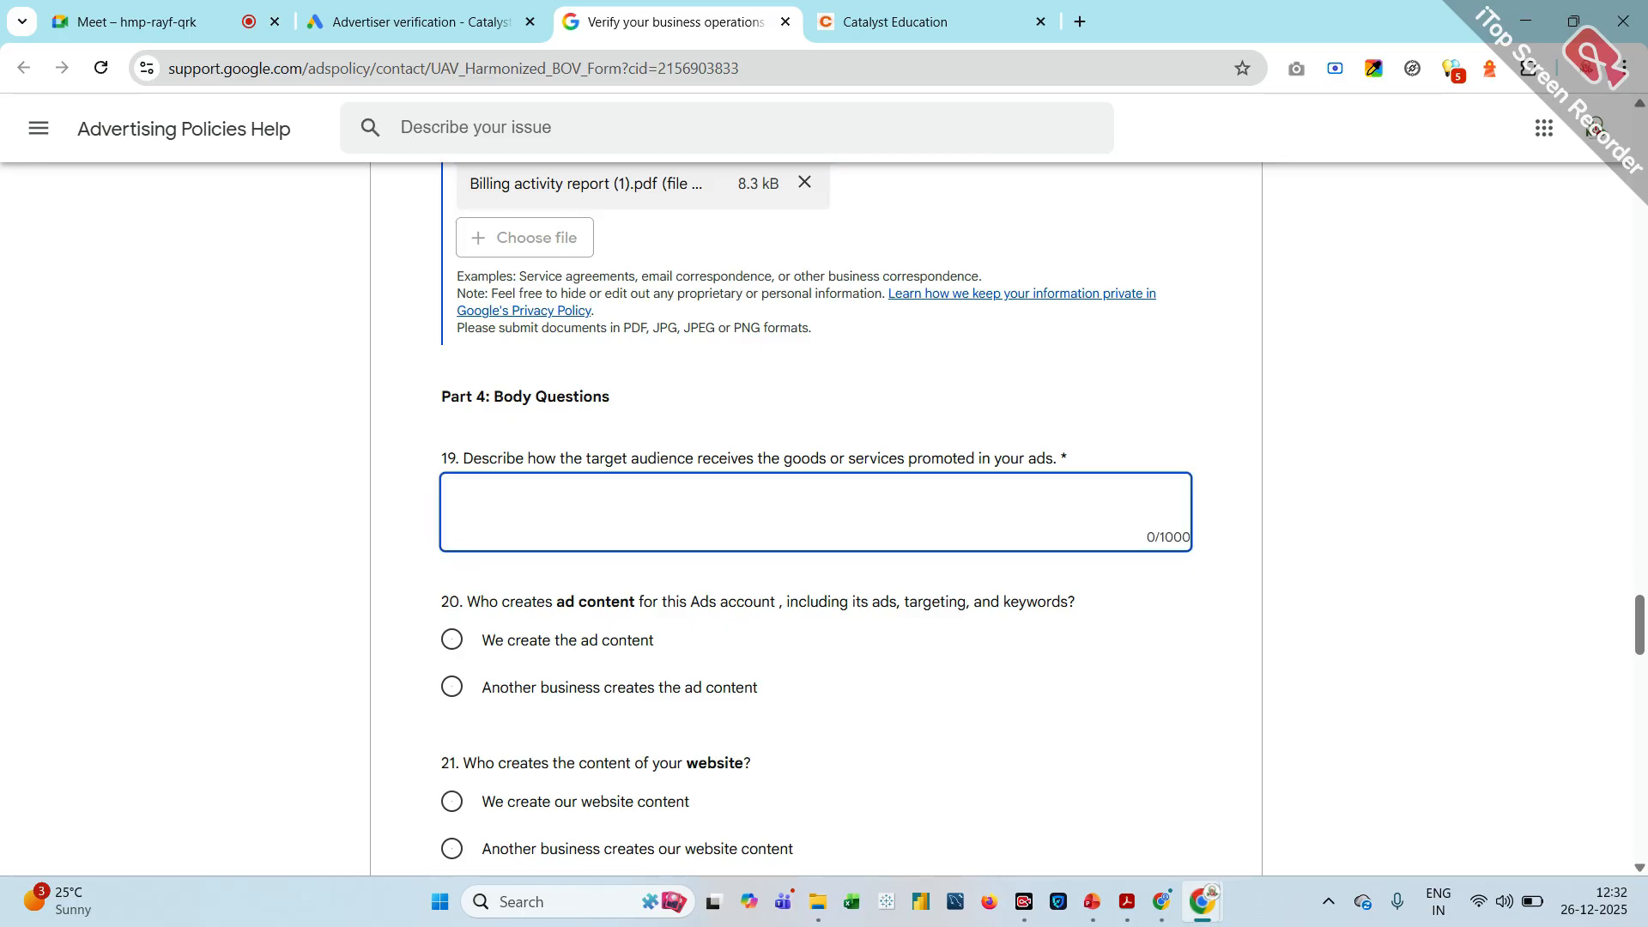
text(A)
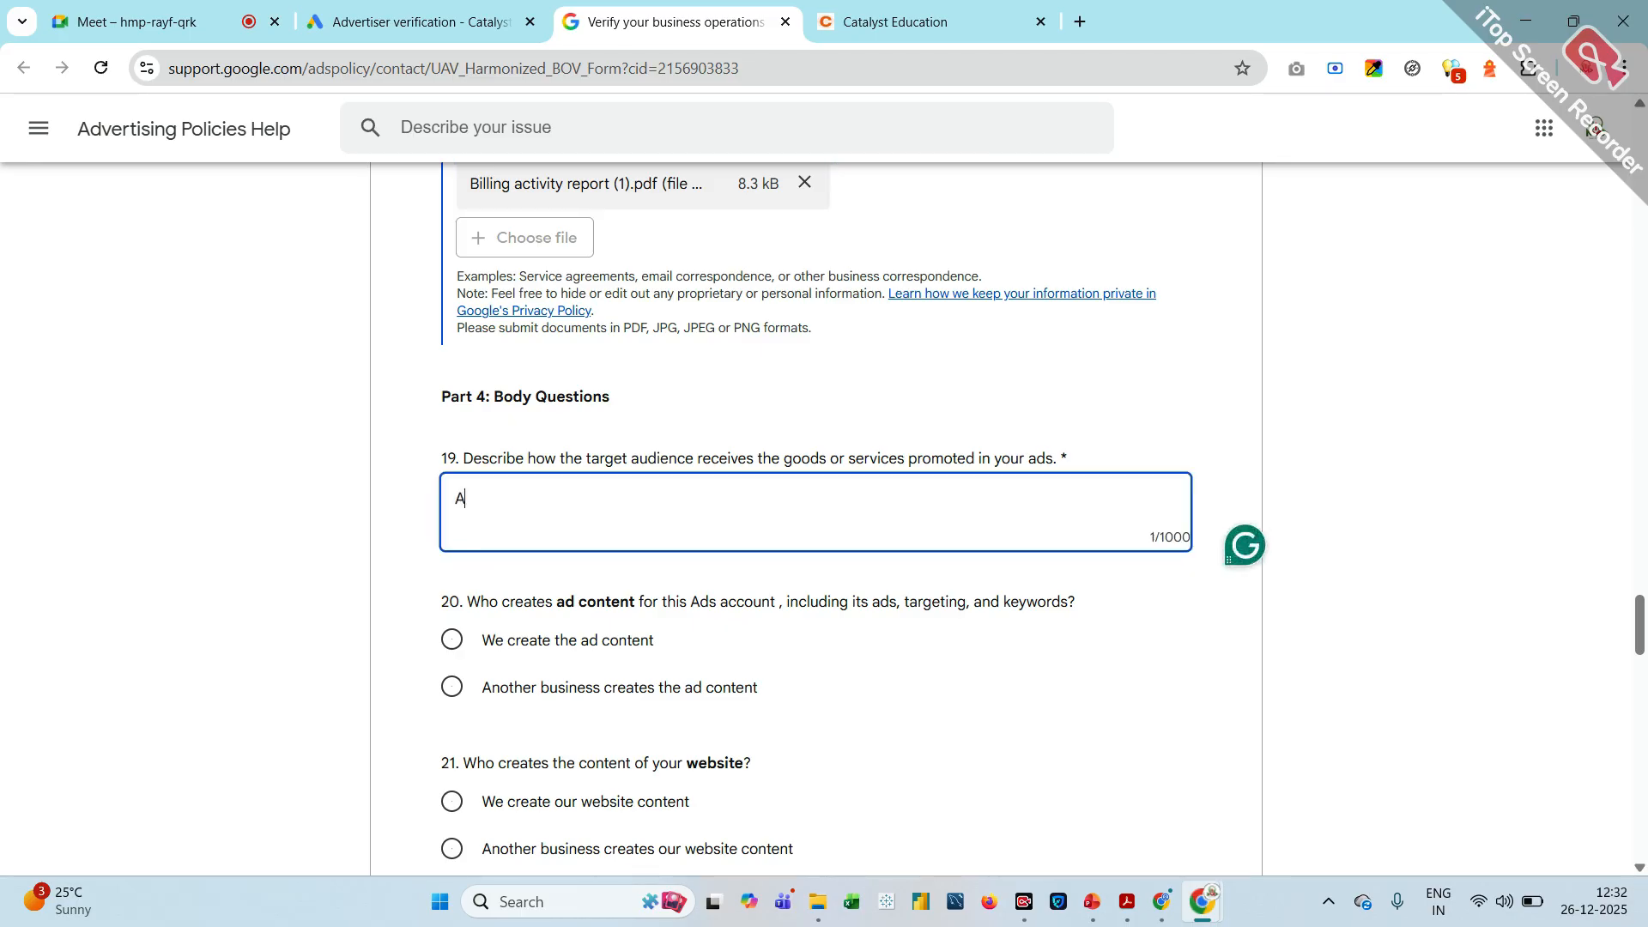
text(dmissions open f)
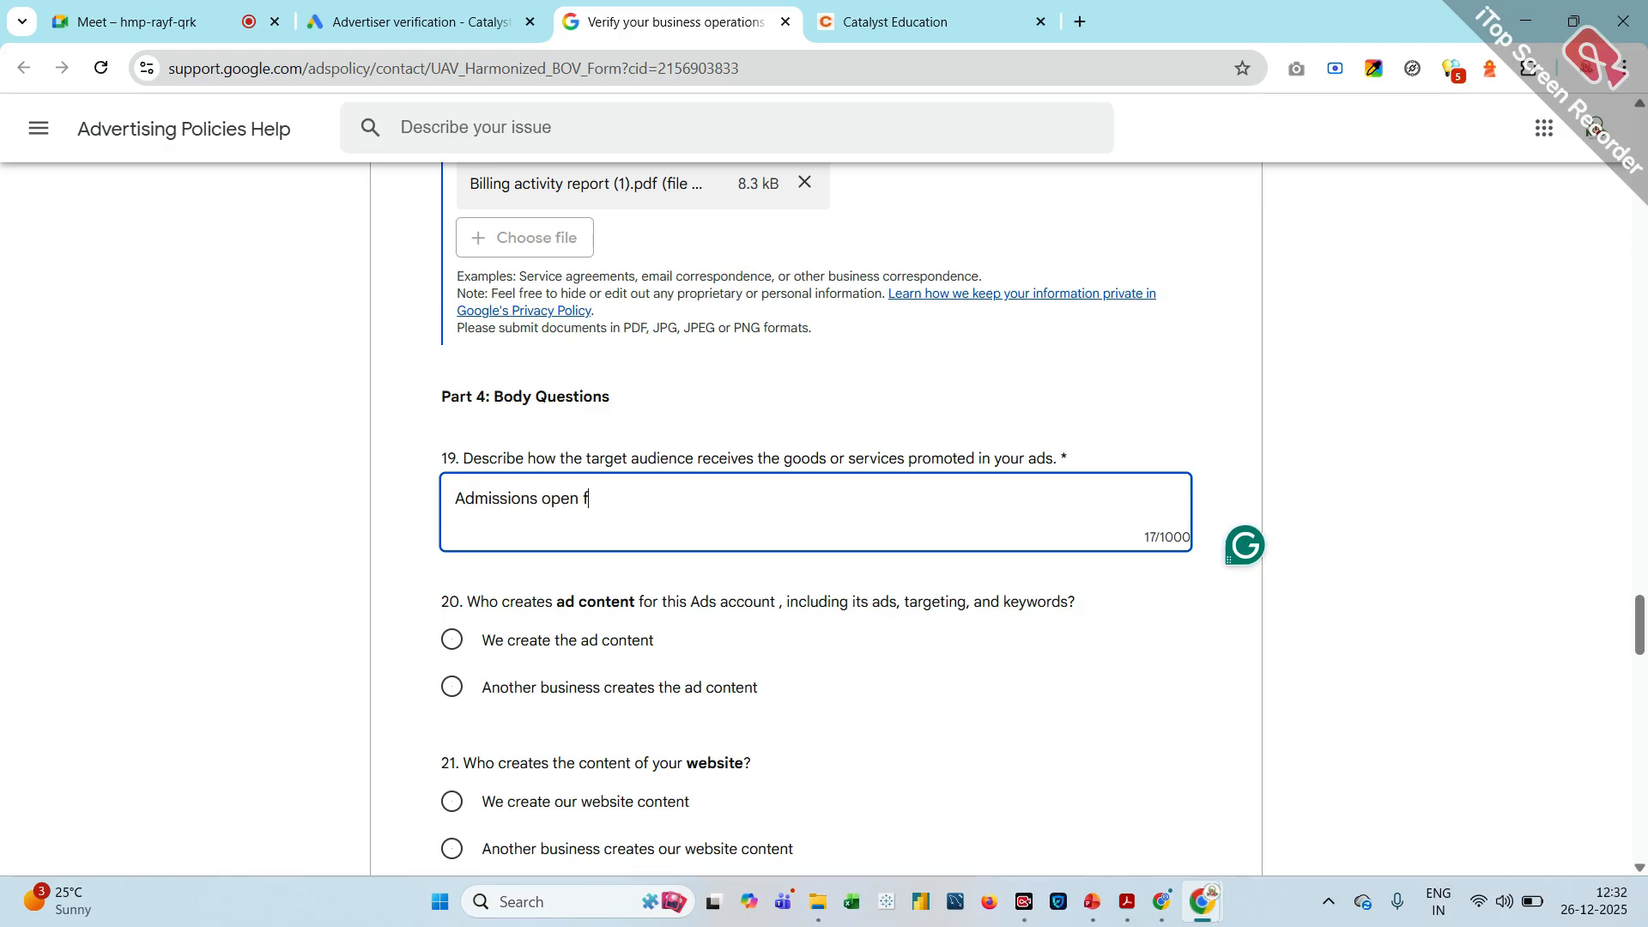
text(or MBA & Higj)
key(BackSpace)
text(her)
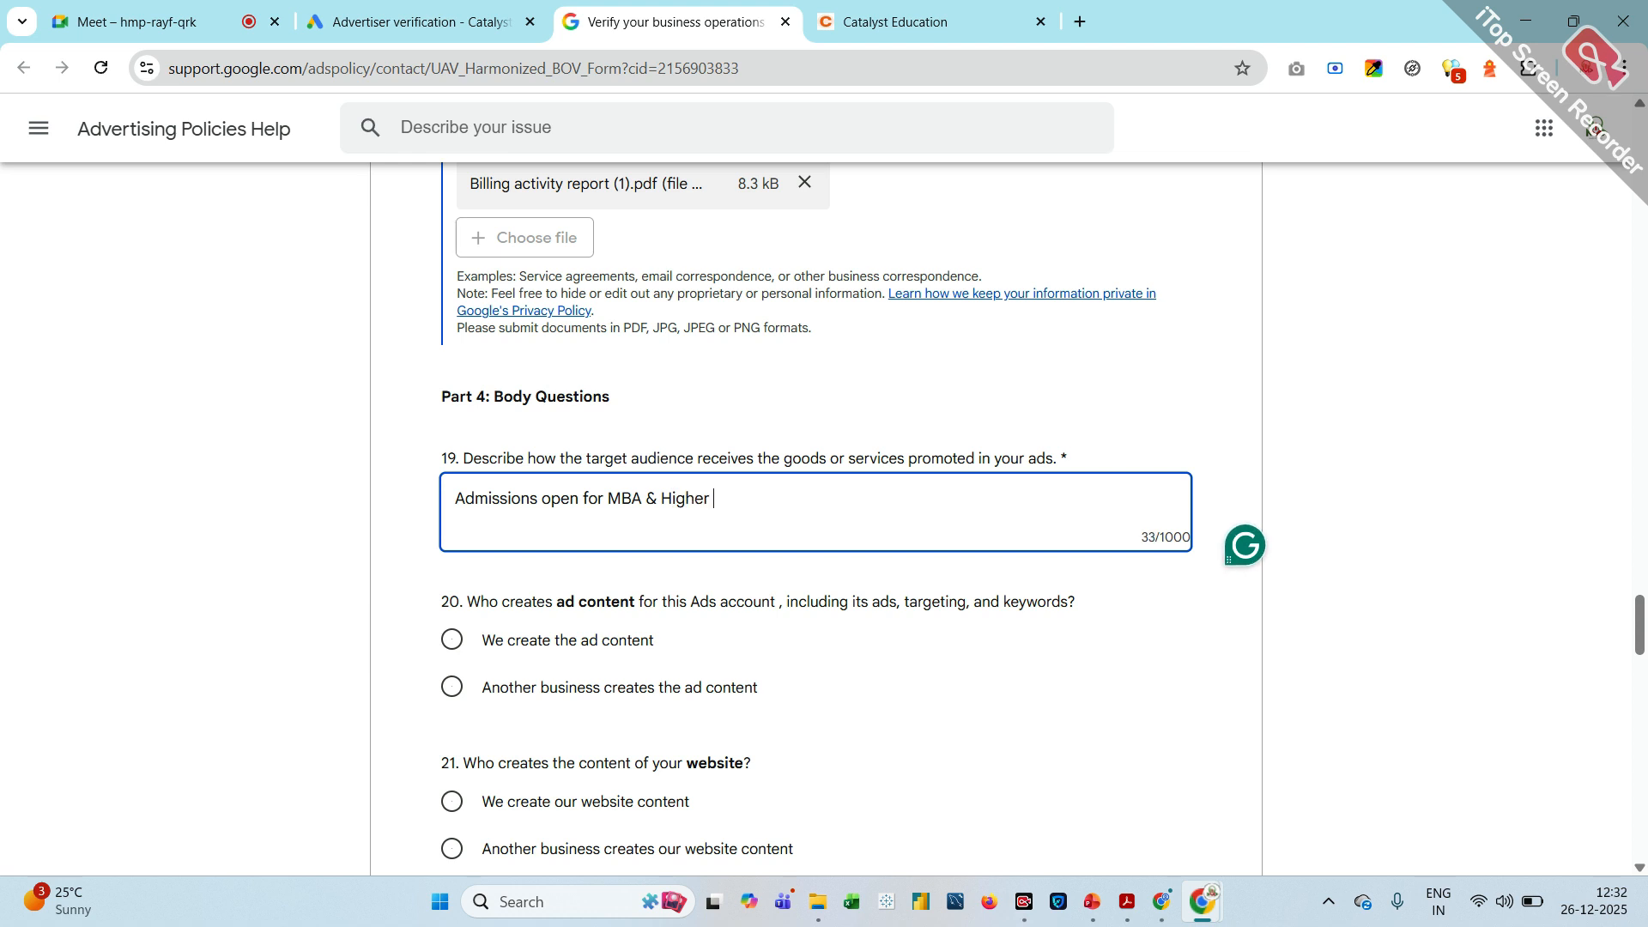
text( Education)
key(BackSpace)
text(, Dir)
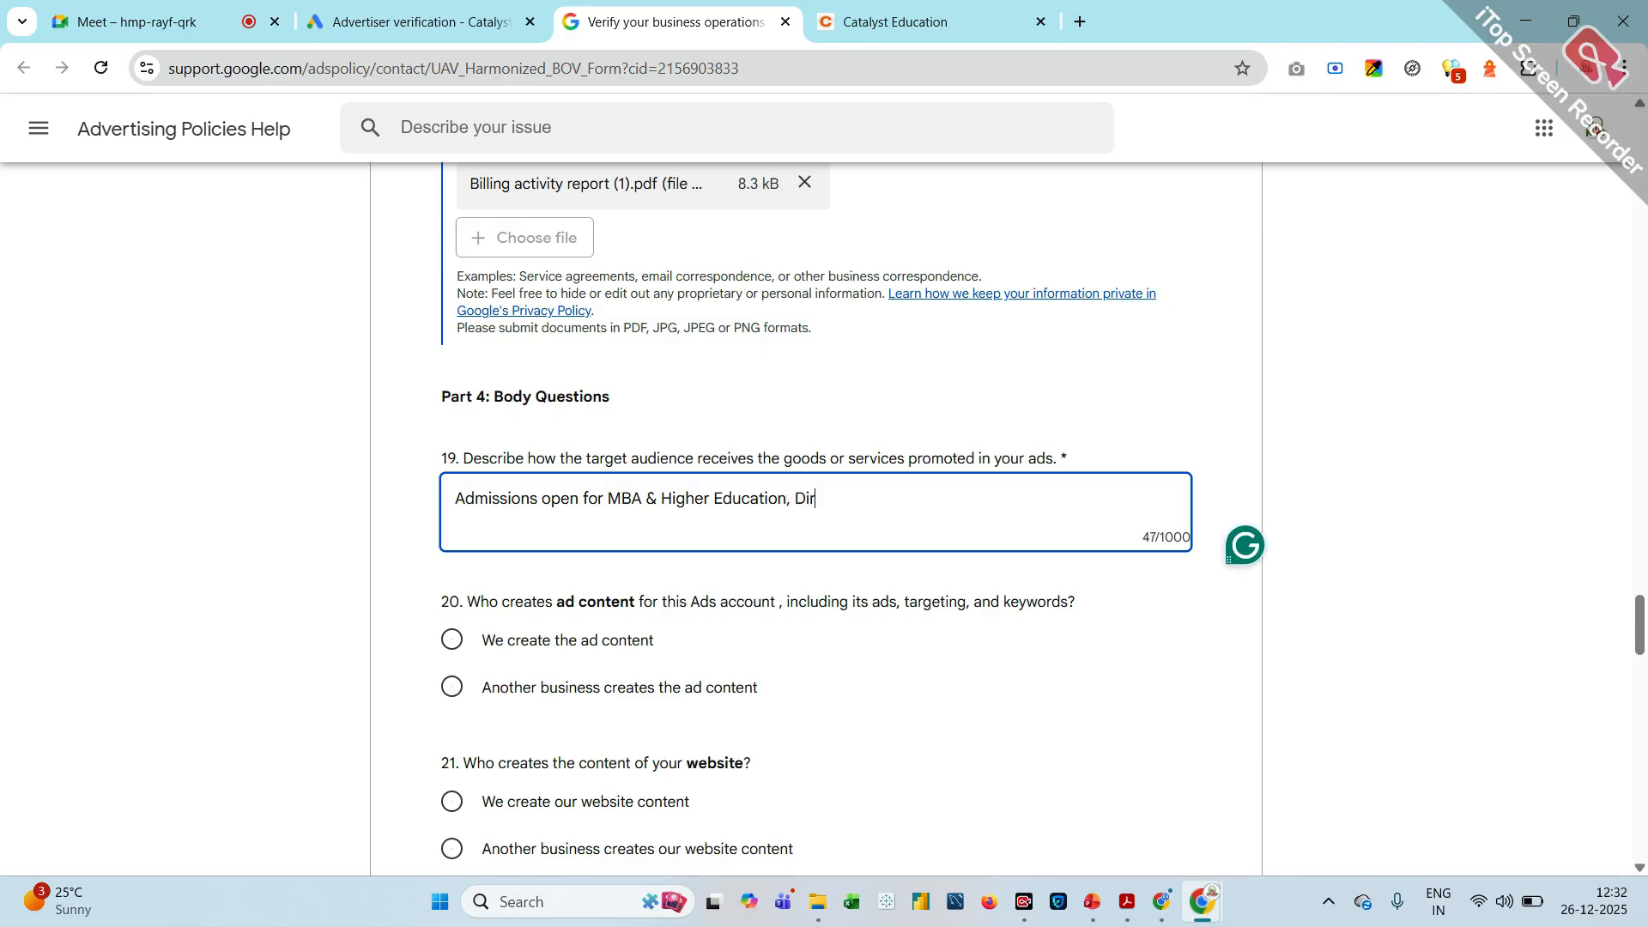
text(ect admissions)
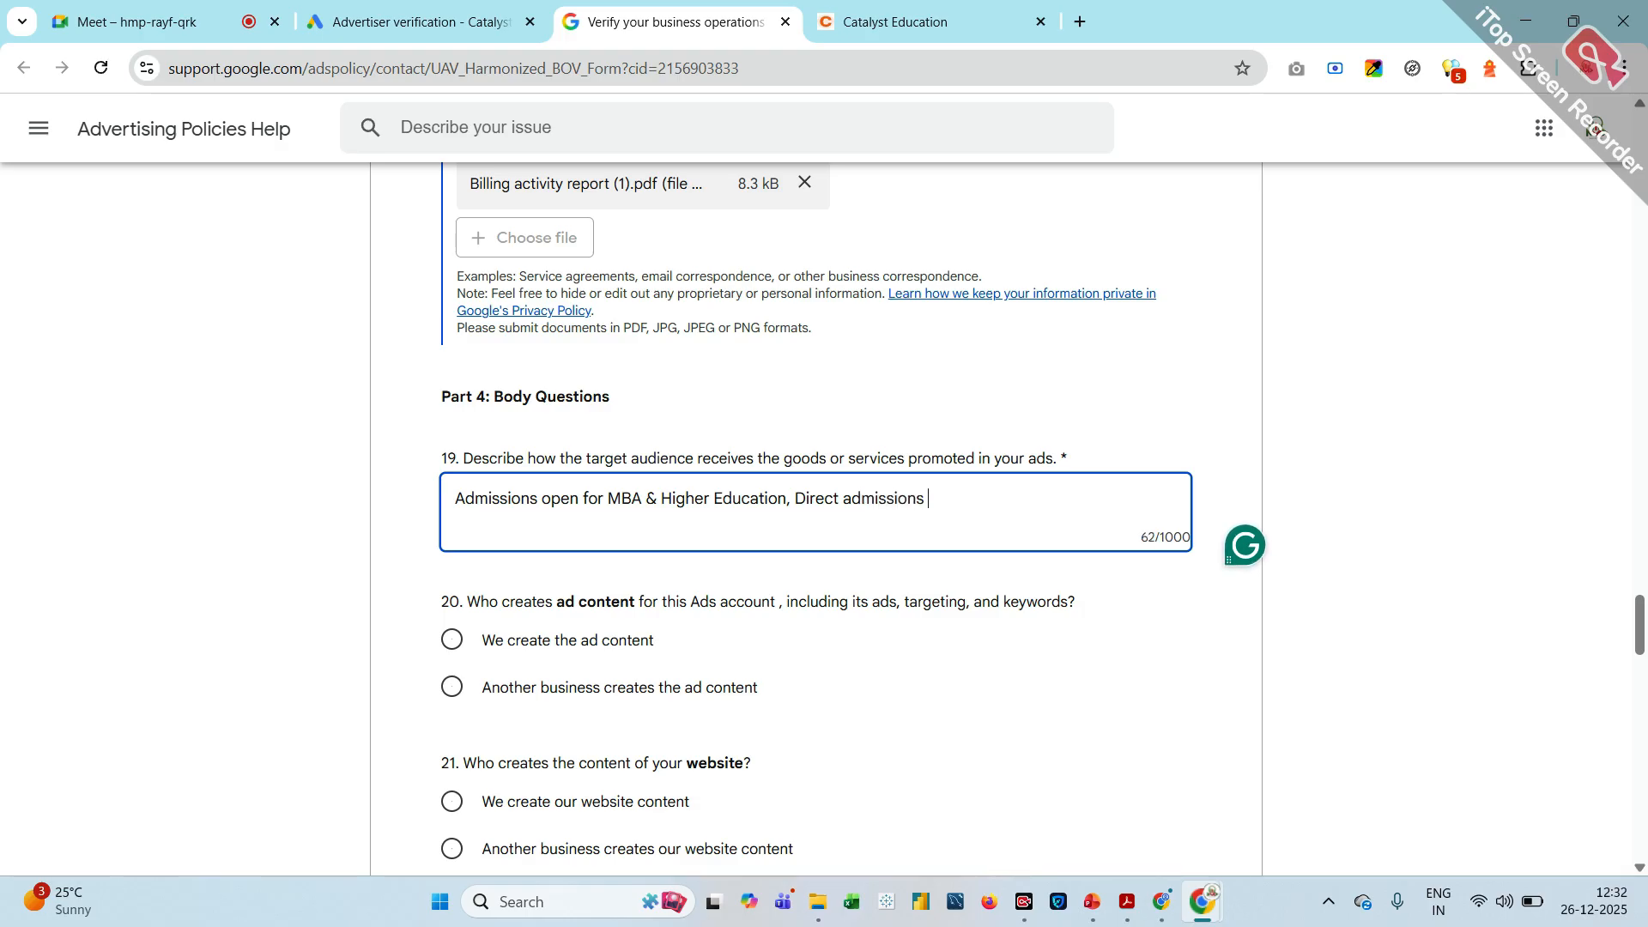
Answer "We create the ad content" in question 20 and "We create our website content" in question 21
scroll(815, 515, down, 1)
scroll(416, 501, down, 1)
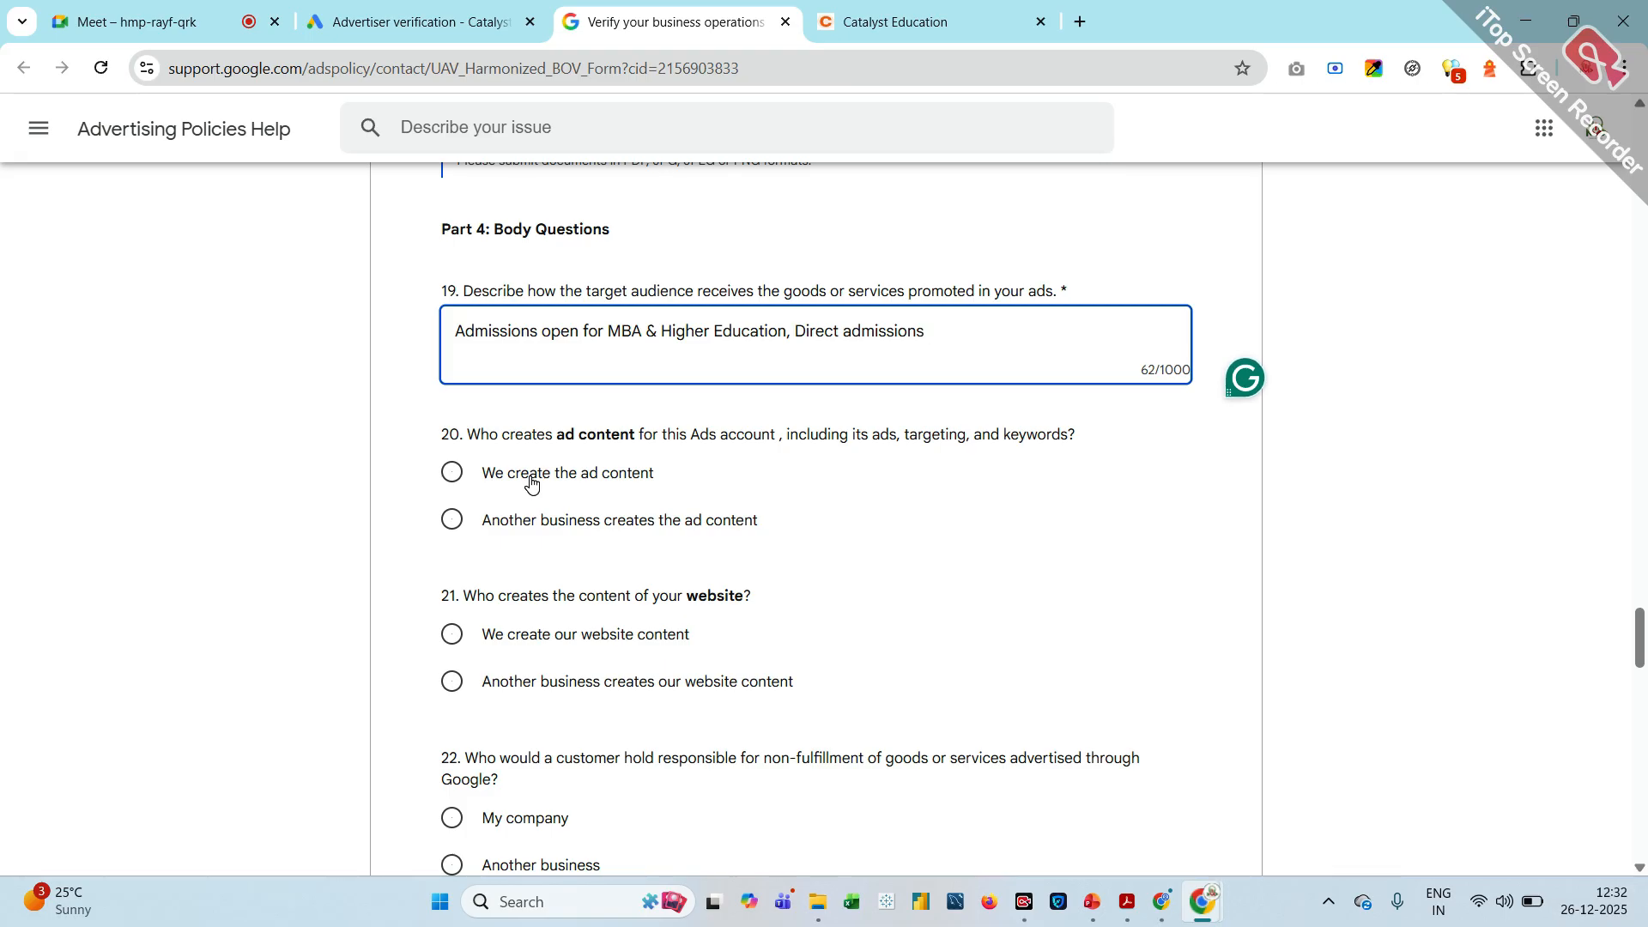
click(453, 473)
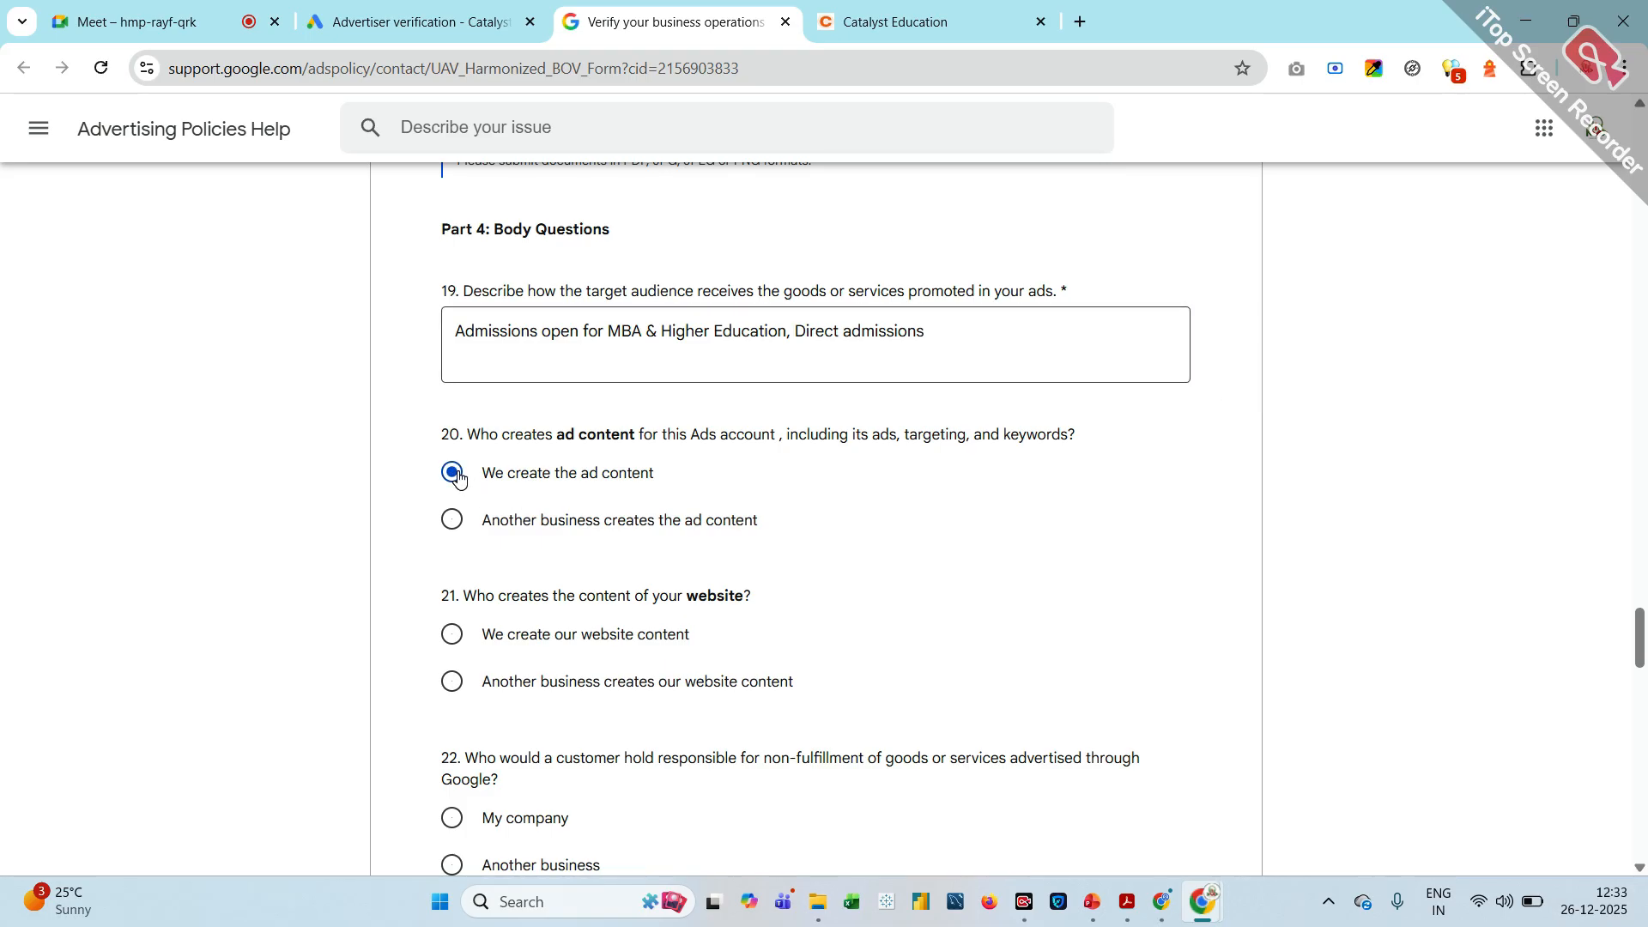
scroll(459, 479, down, 3)
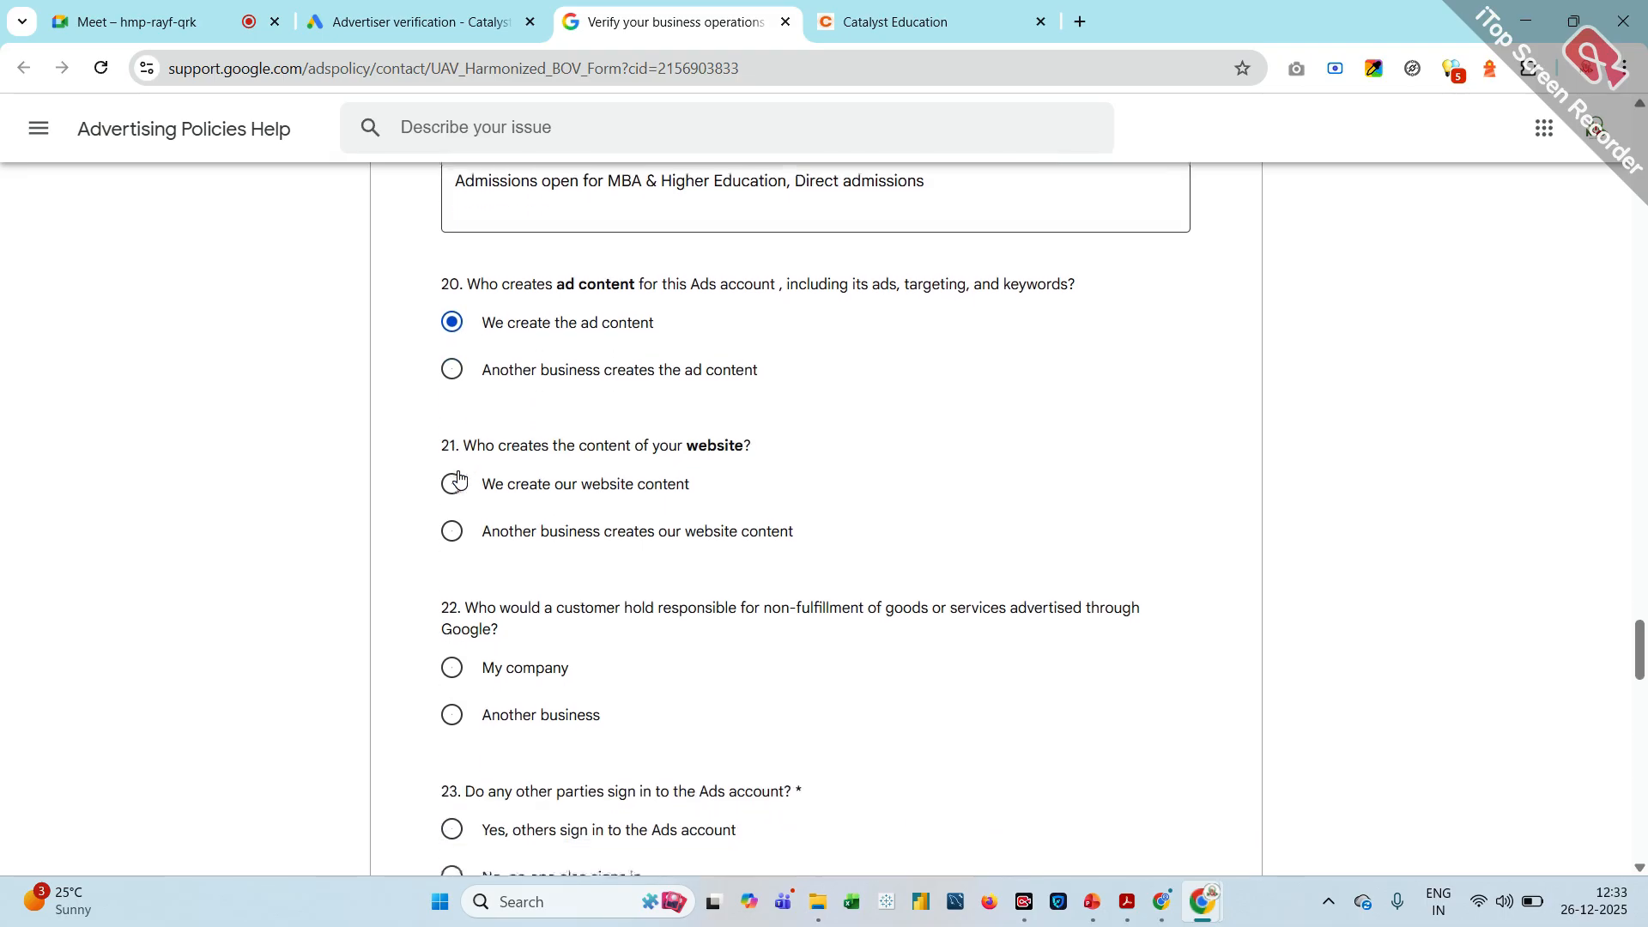
click(454, 533)
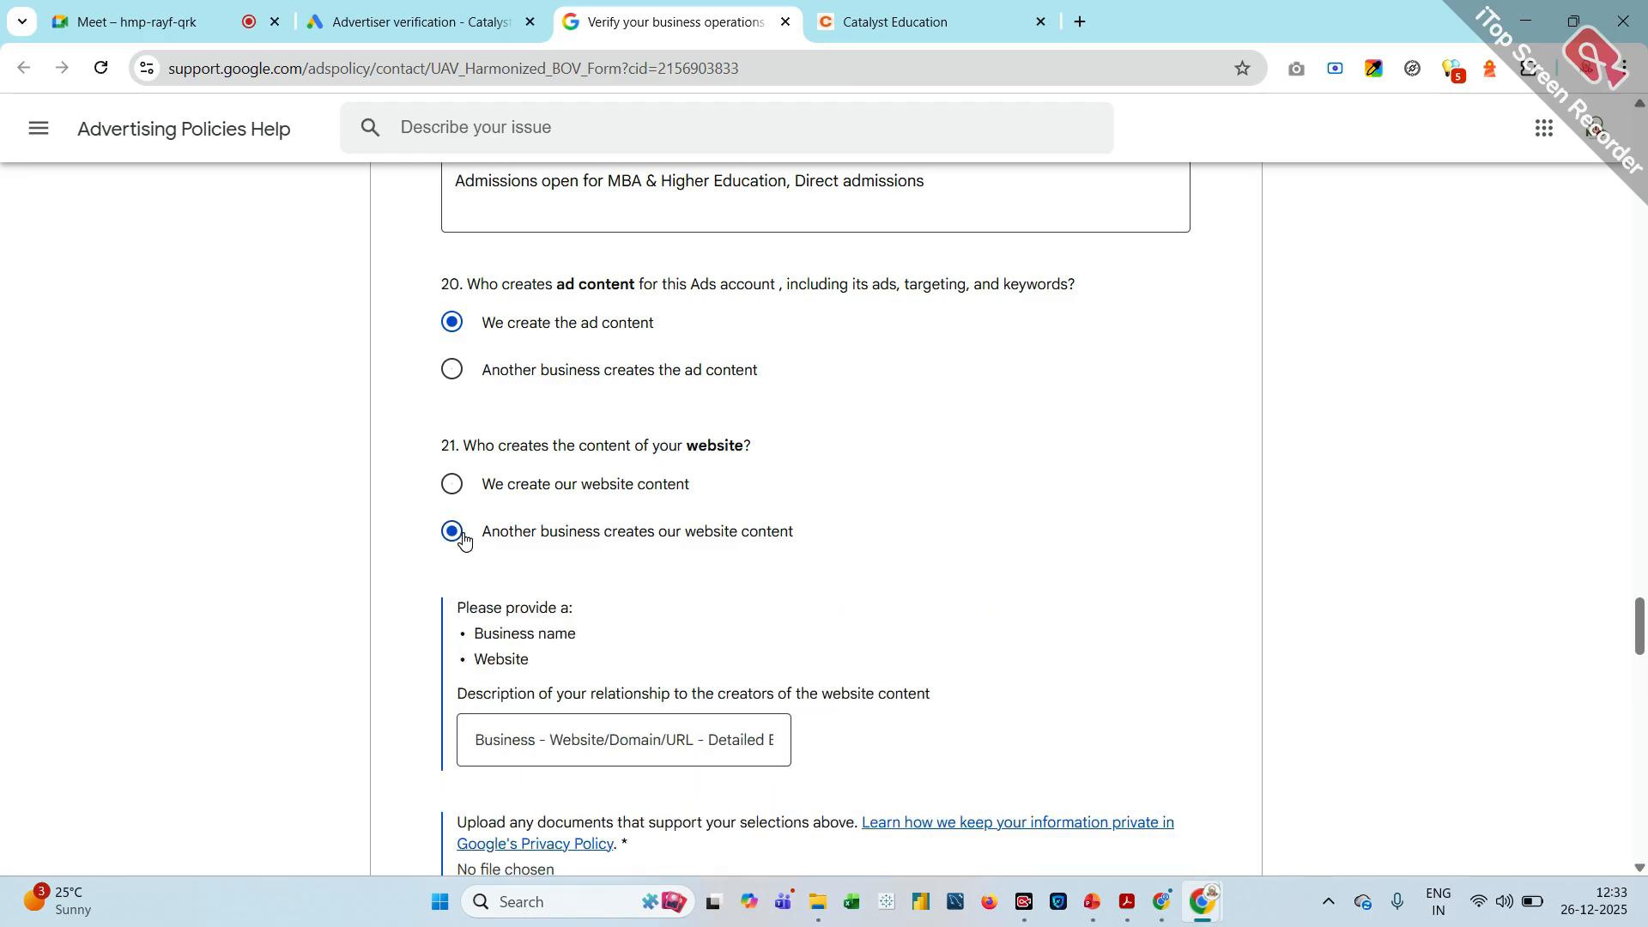
click(447, 492)
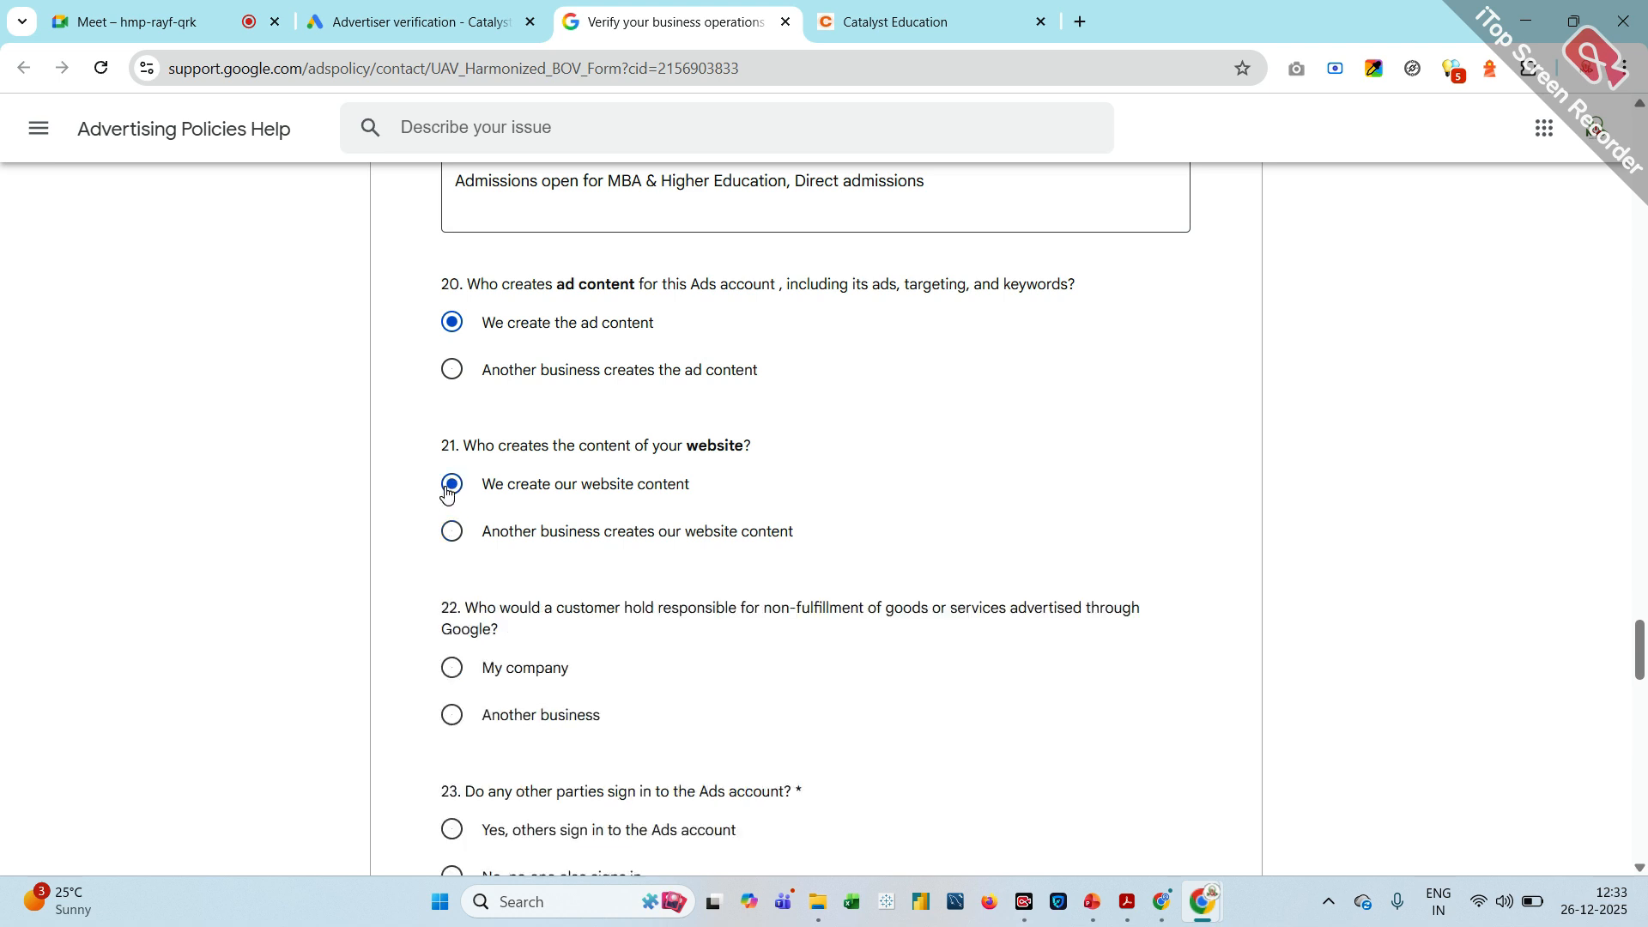
Choose My company as responsible for non-fulfillment in question 22 and "No, no one else signs in" in question 23
scroll(446, 492, down, 1)
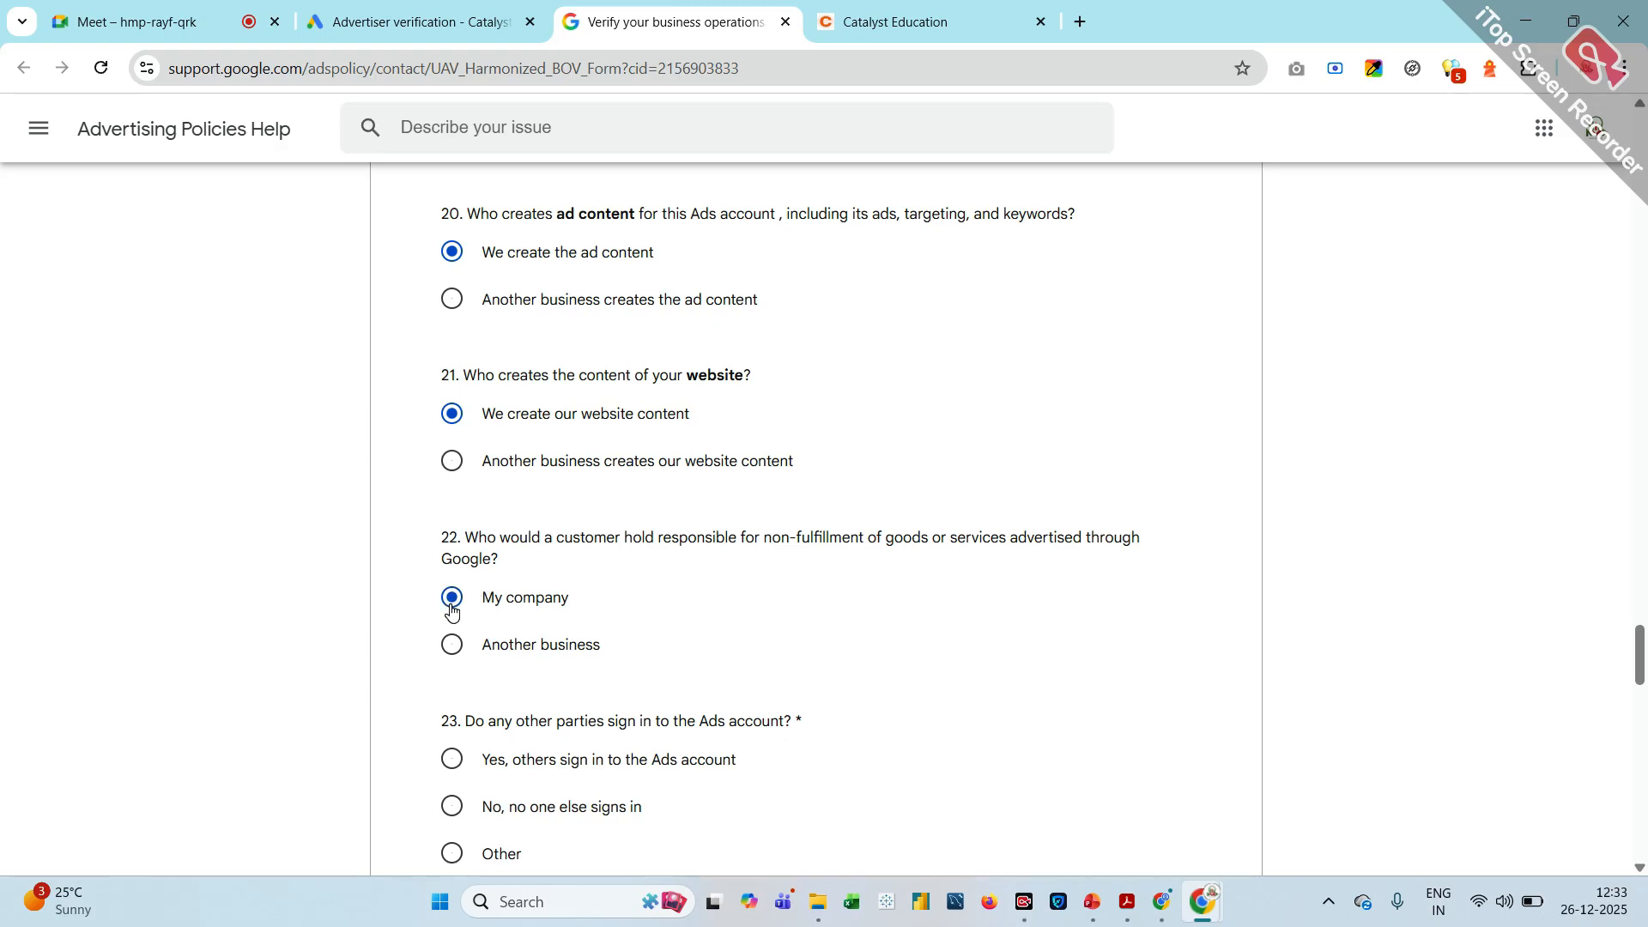
scroll(451, 608, down, 3)
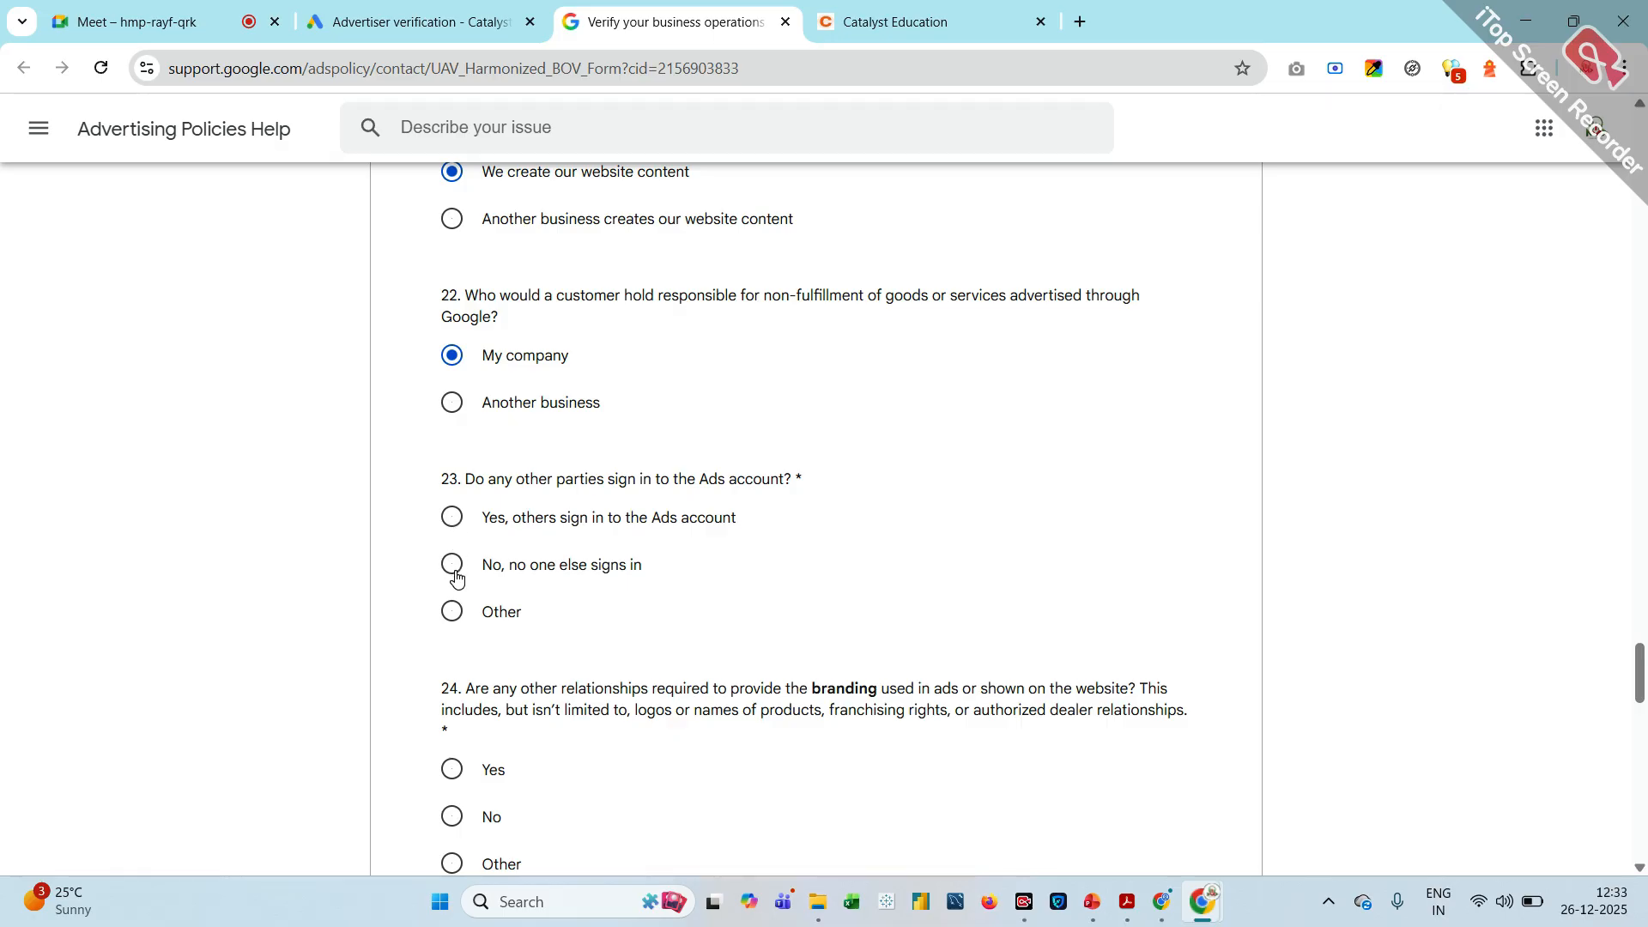
click(453, 568)
Answer No to other branding relationships in question 24 and enter "we pay for this account" in question 25
scroll(470, 657, down, 2)
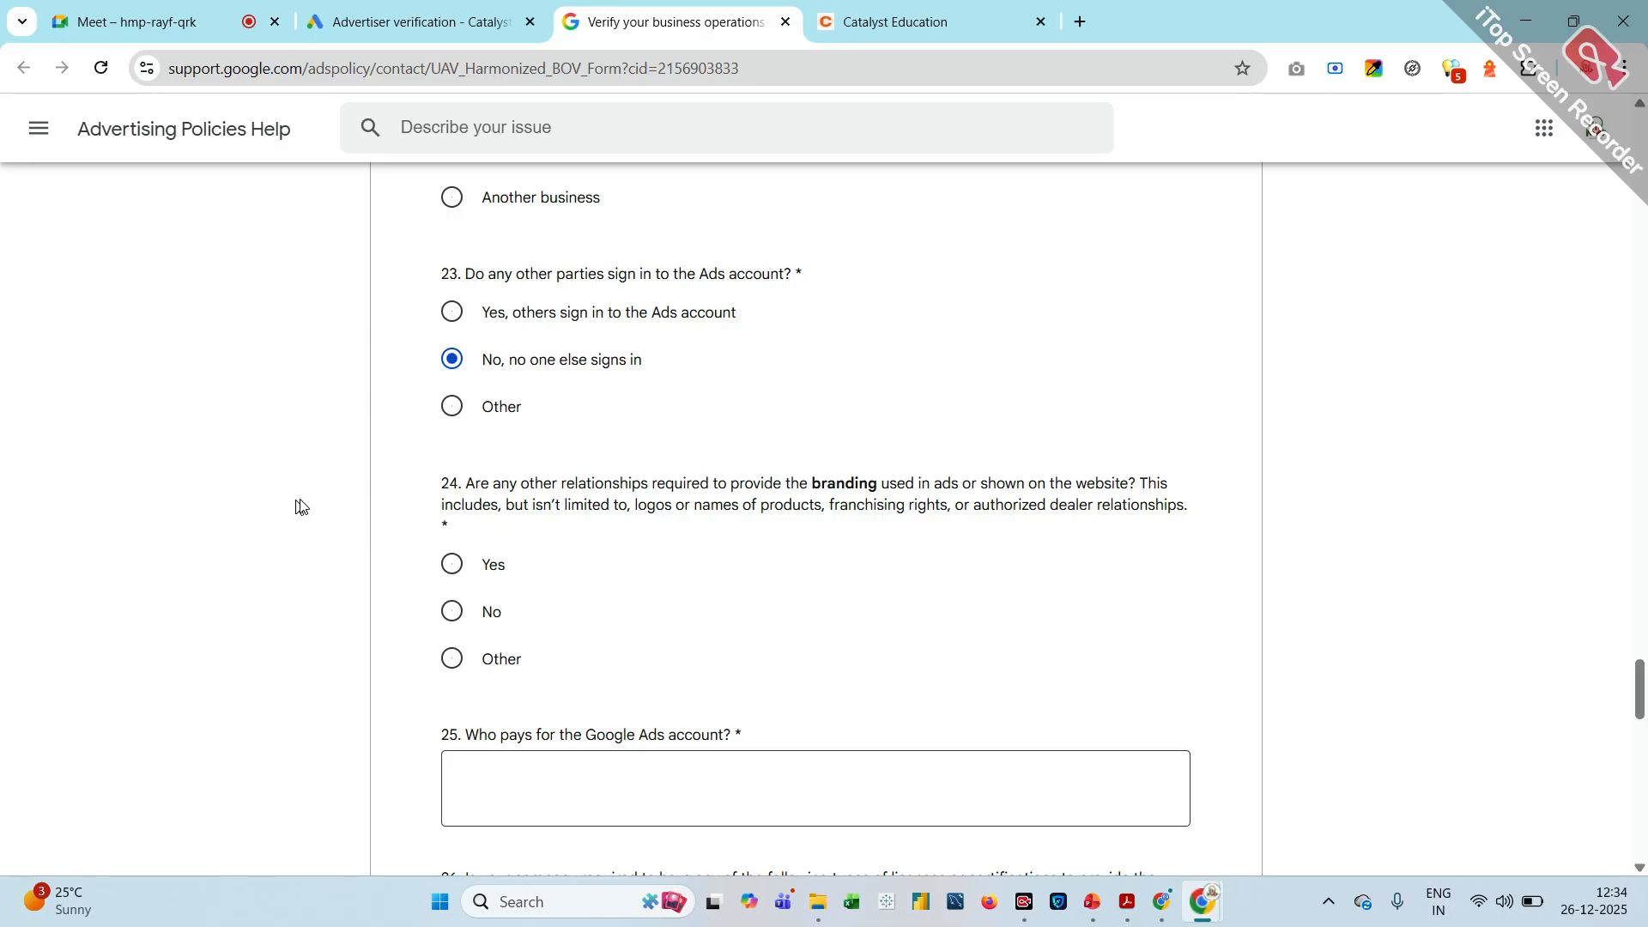
click(452, 612)
scroll(462, 618, down, 3)
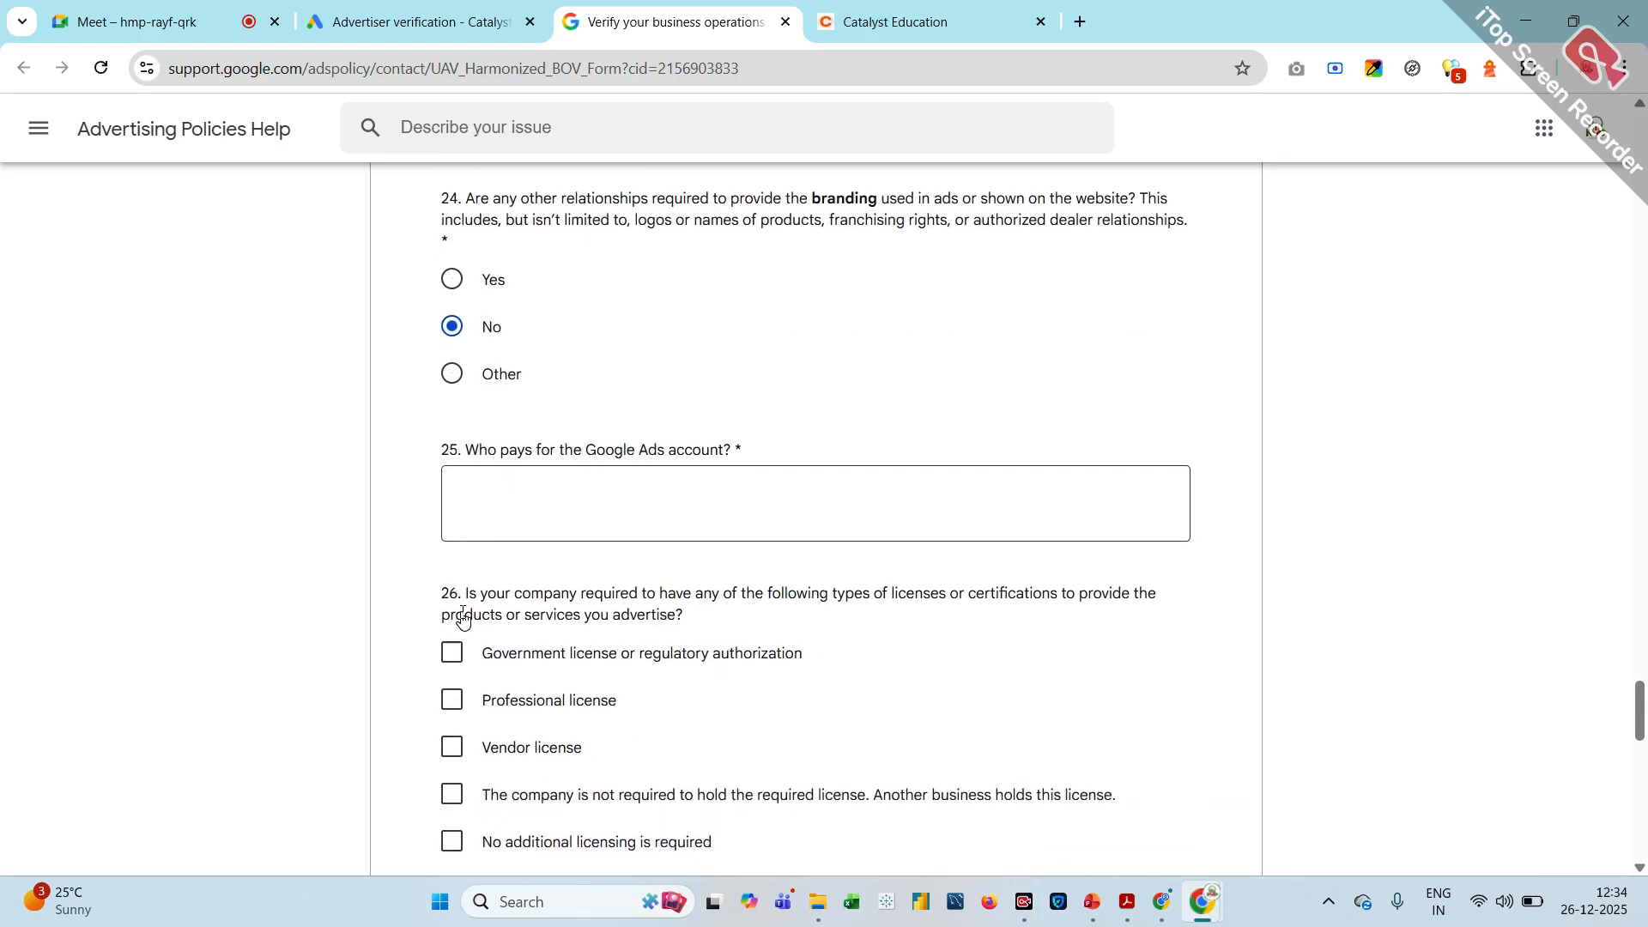
click(515, 501)
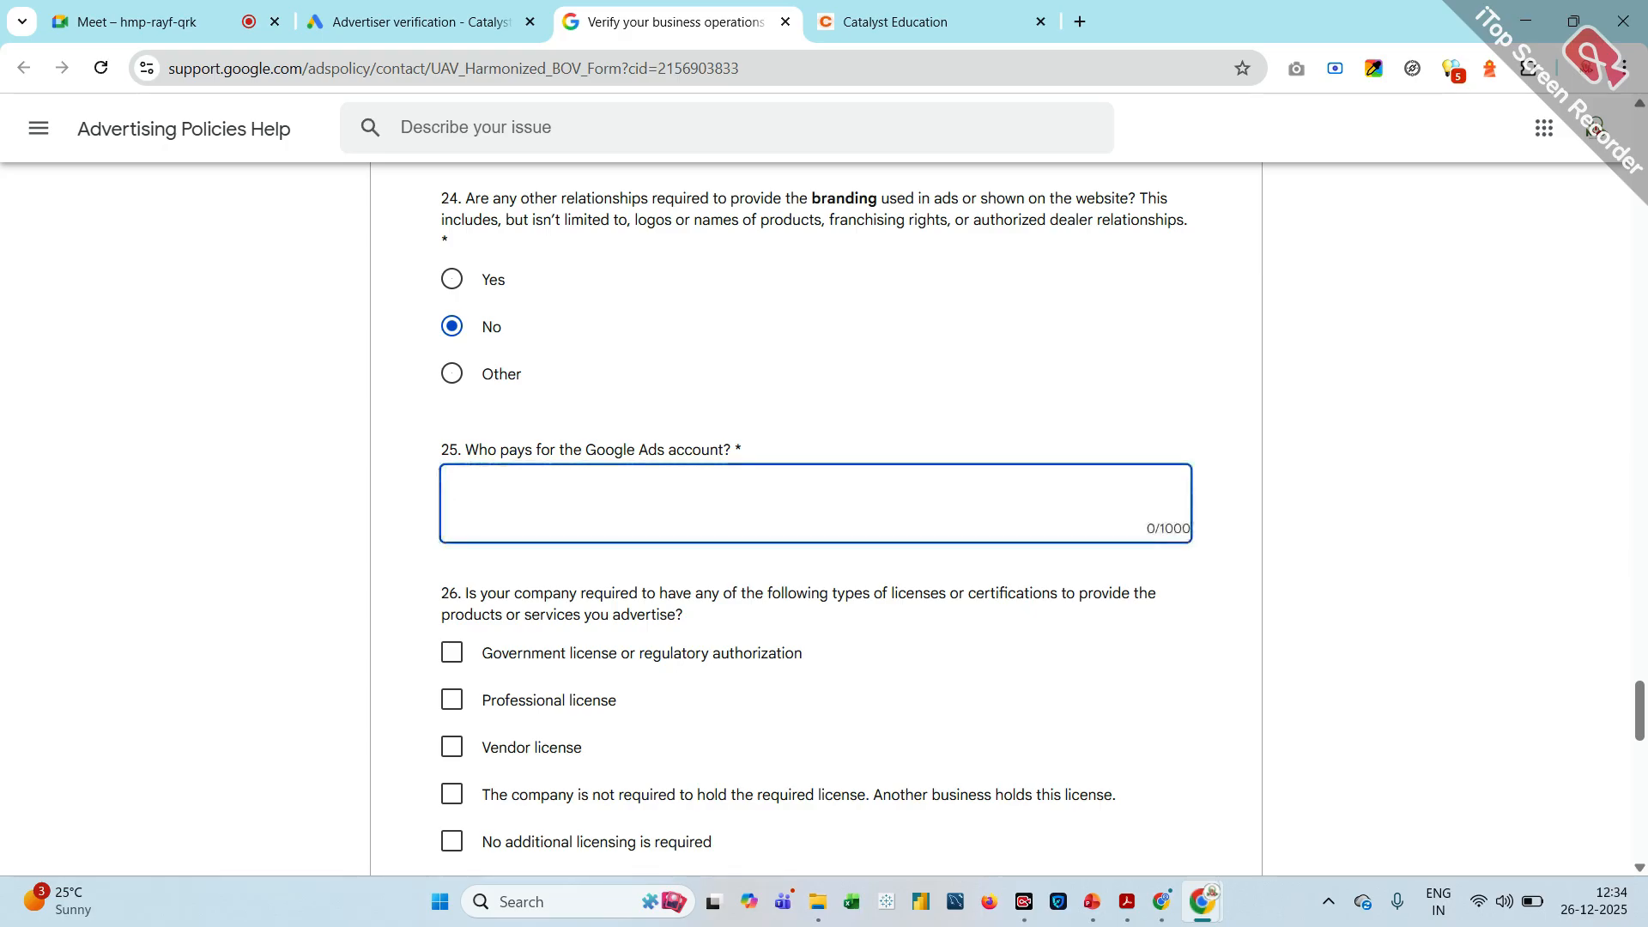
text(we pay for this c)
key(BackSpace)
text(account)
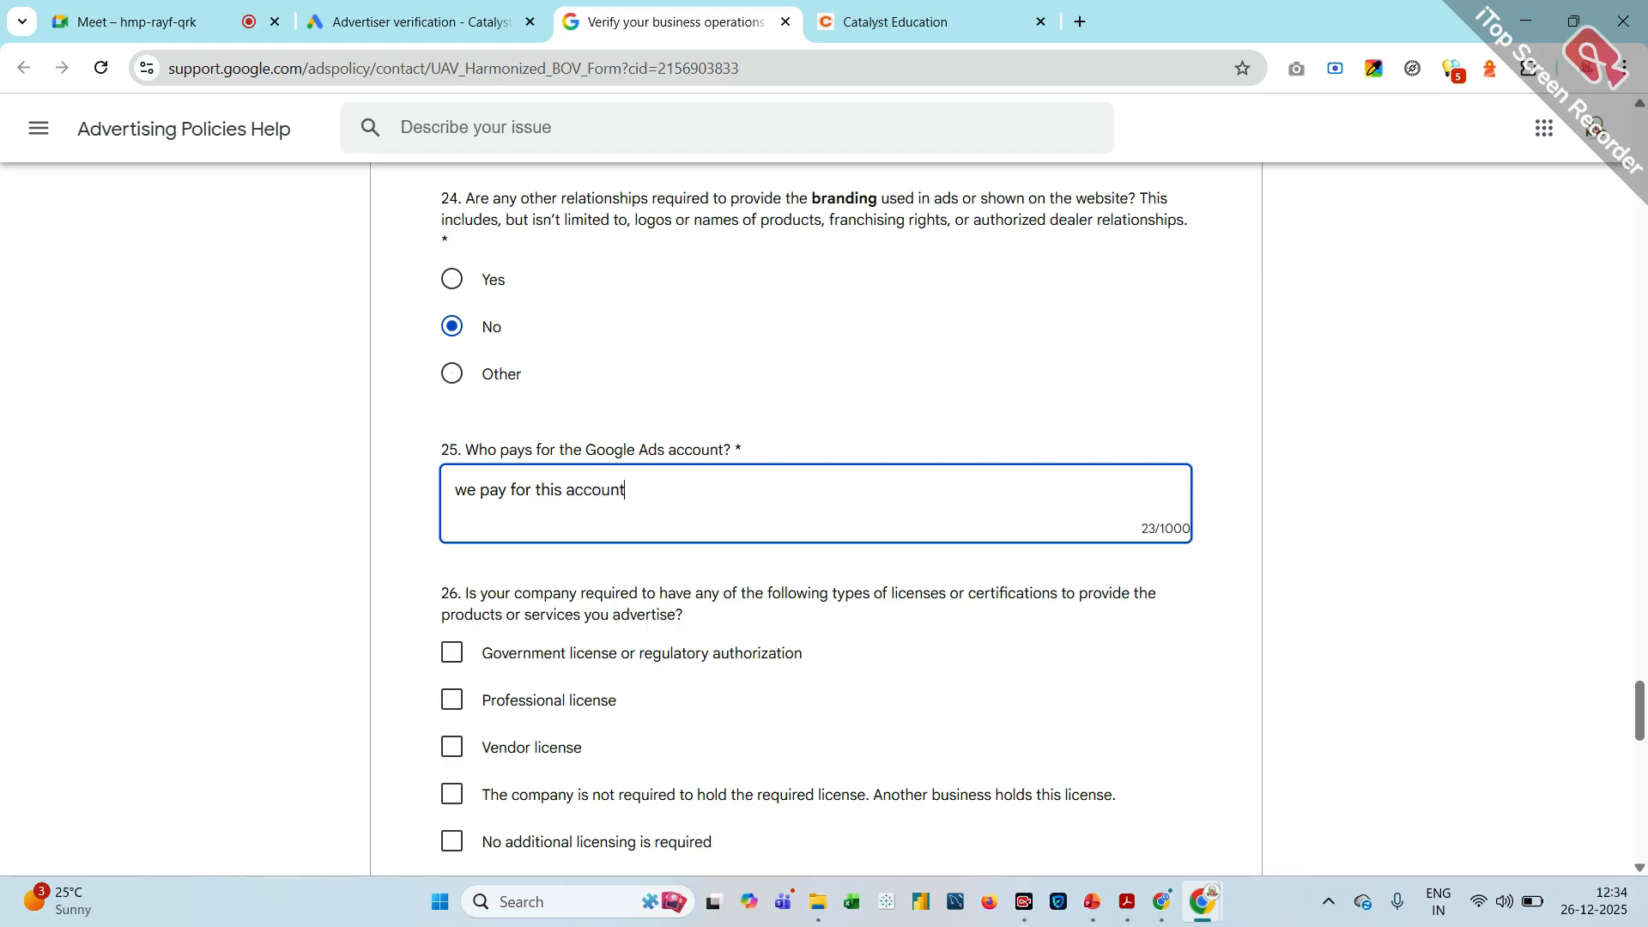
Select "No additional licensing is required" in question 26 and answer question 27 with "we signe Prvacie Policy Agreement"
scroll(491, 456, down, 2)
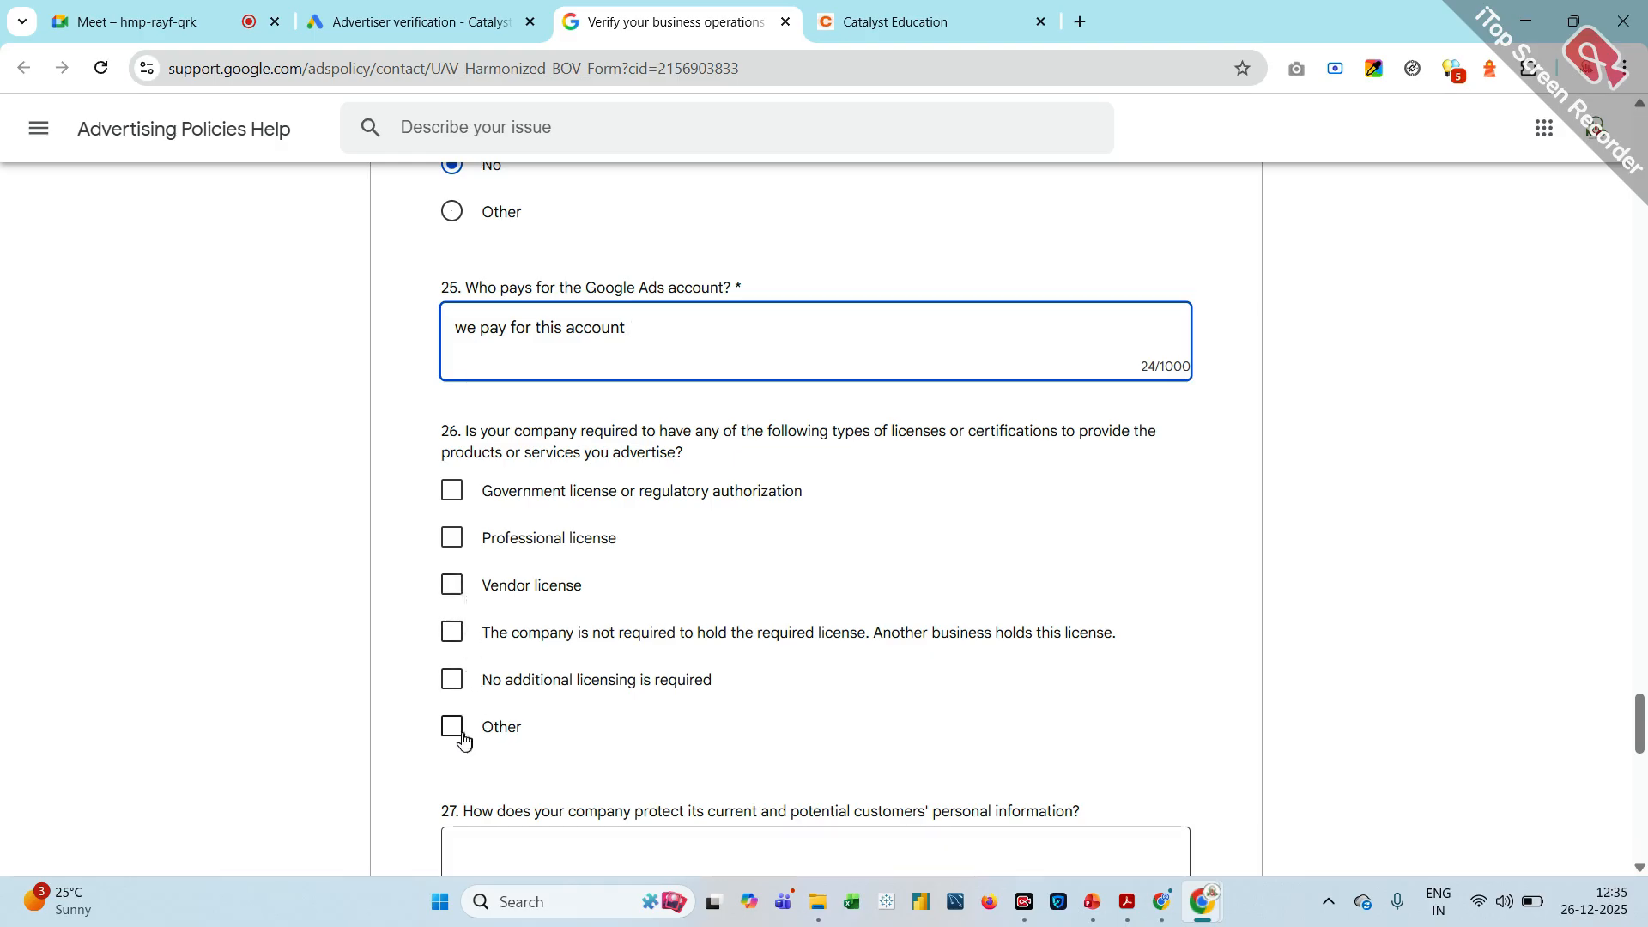
click(457, 681)
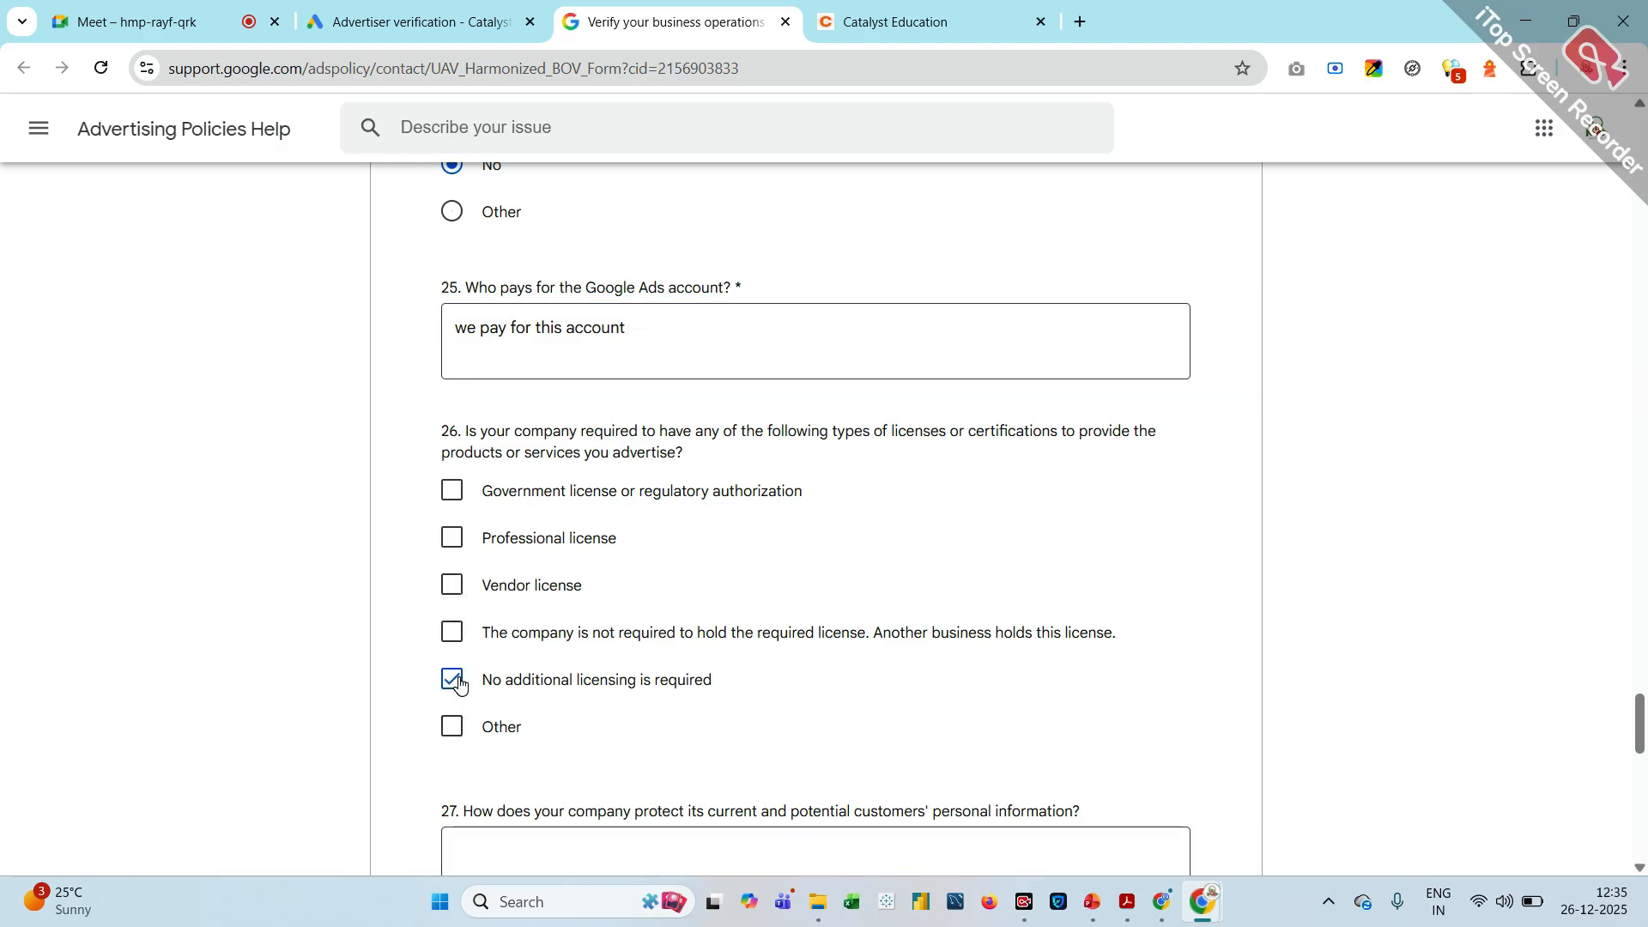
scroll(459, 685, down, 3)
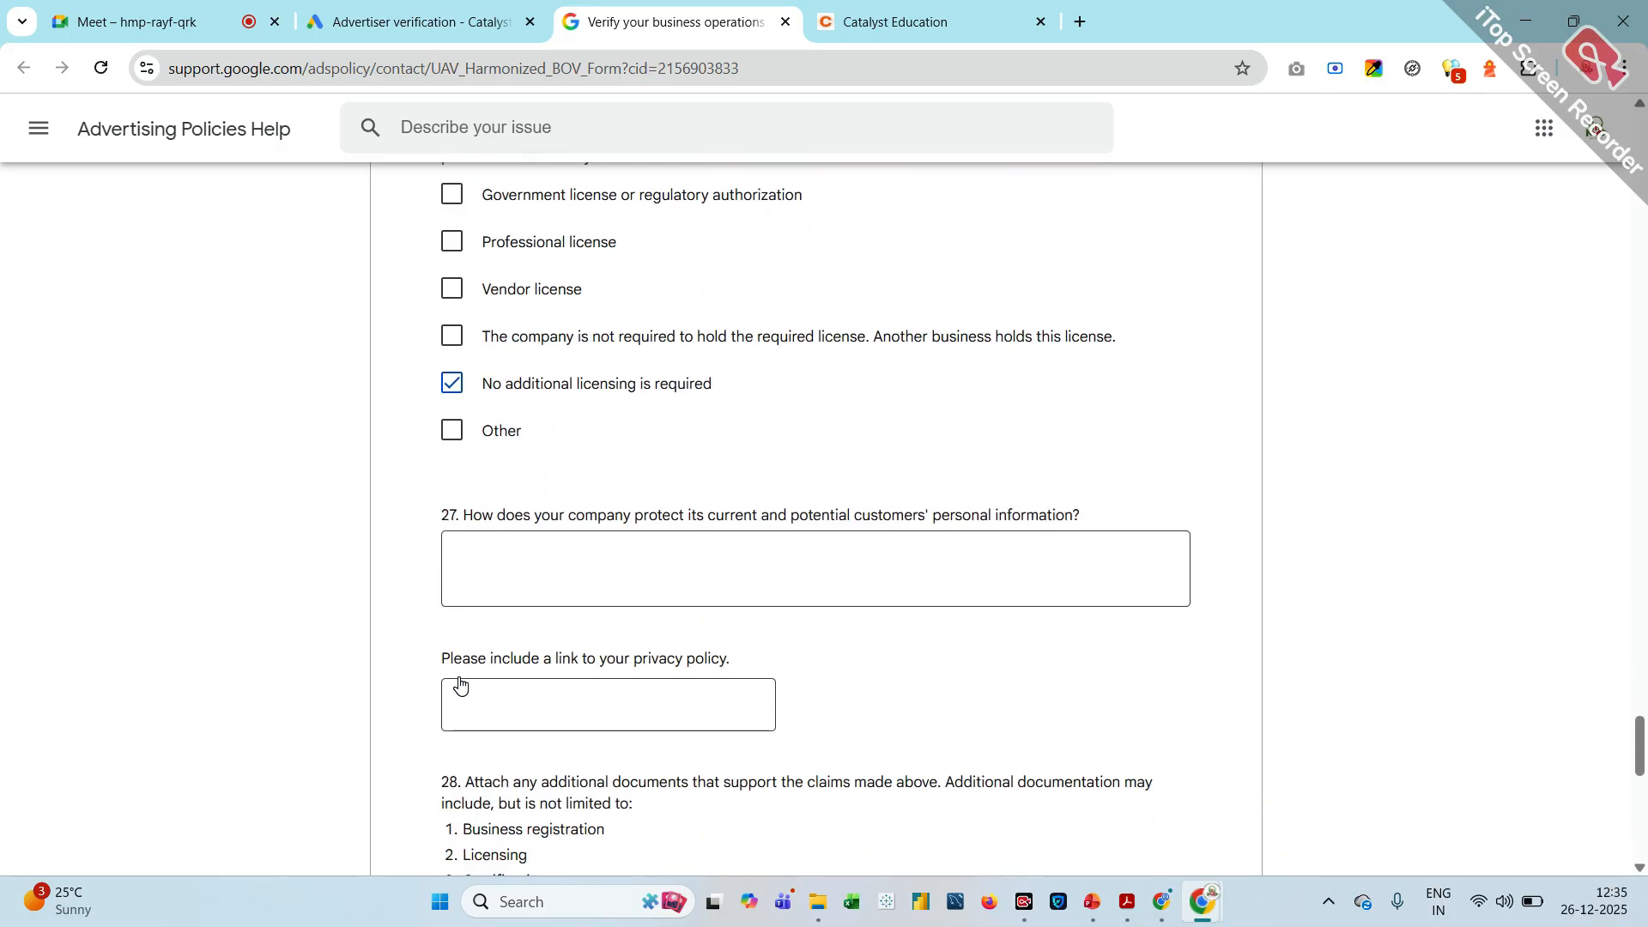
click(455, 553)
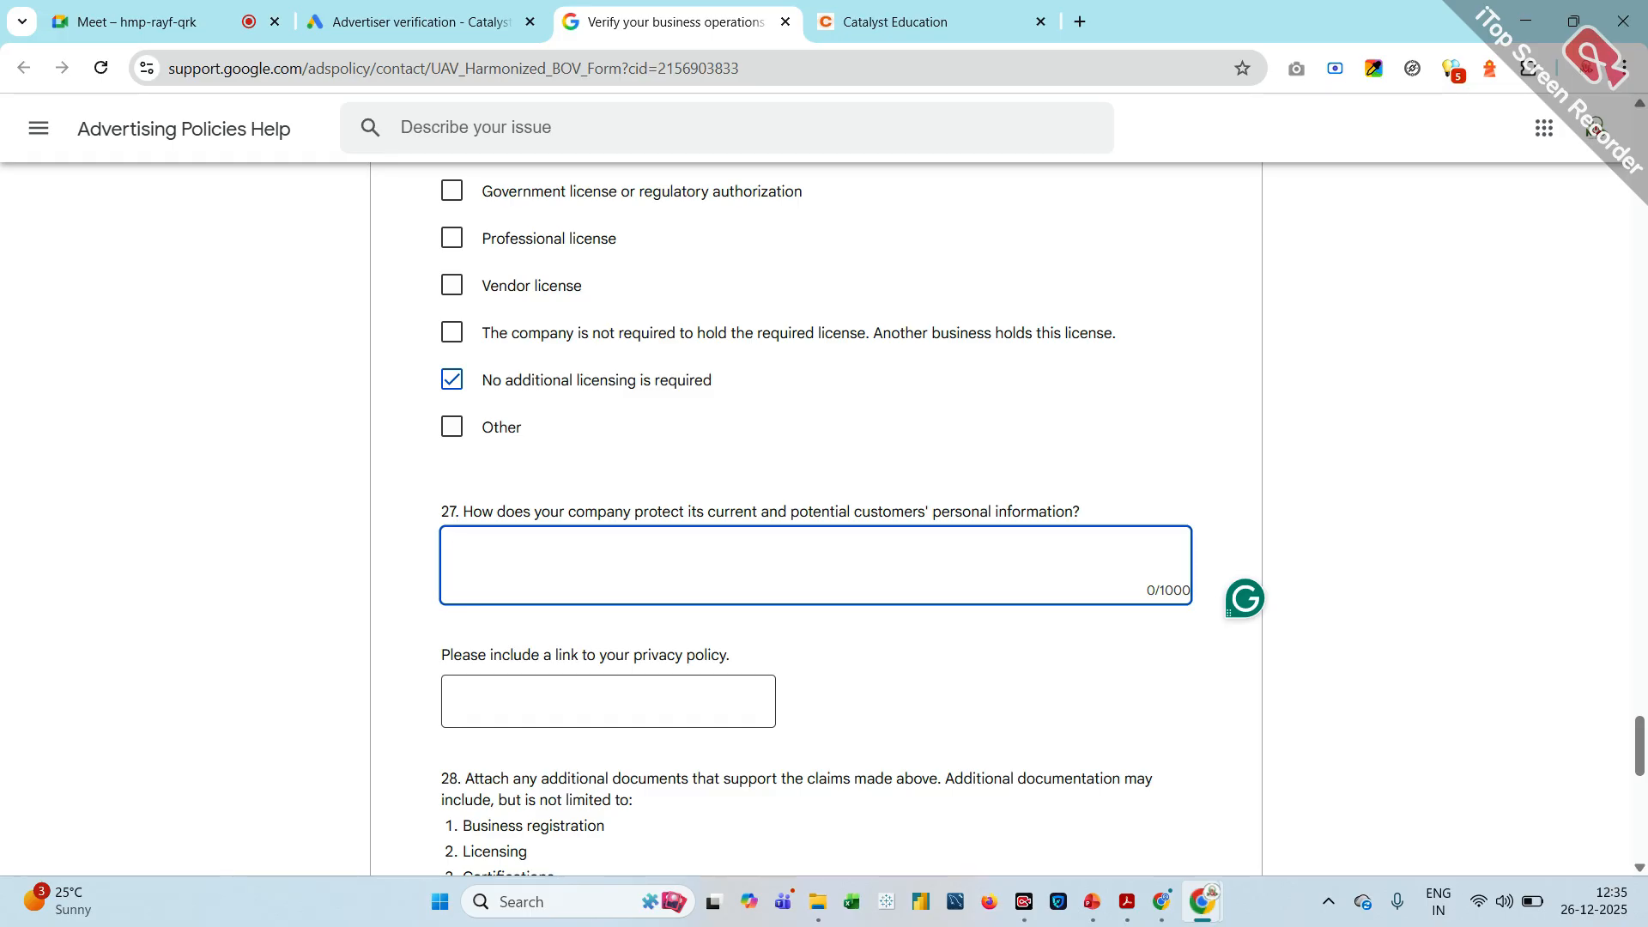
text(we signe Prvacie )
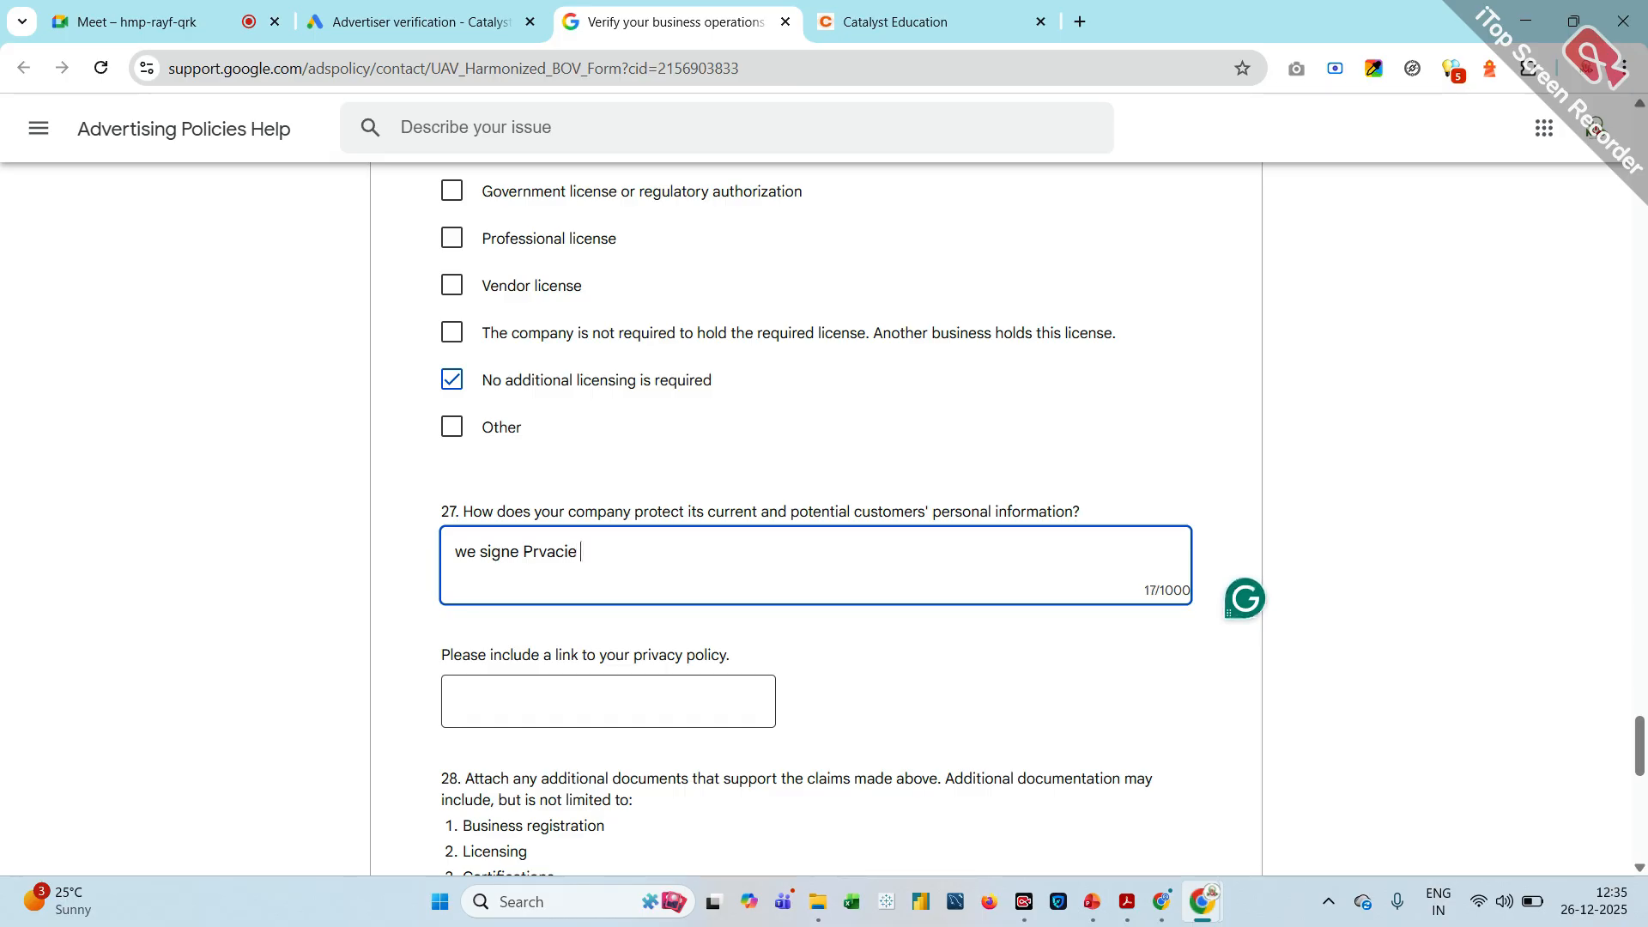
text(Policy Agree)
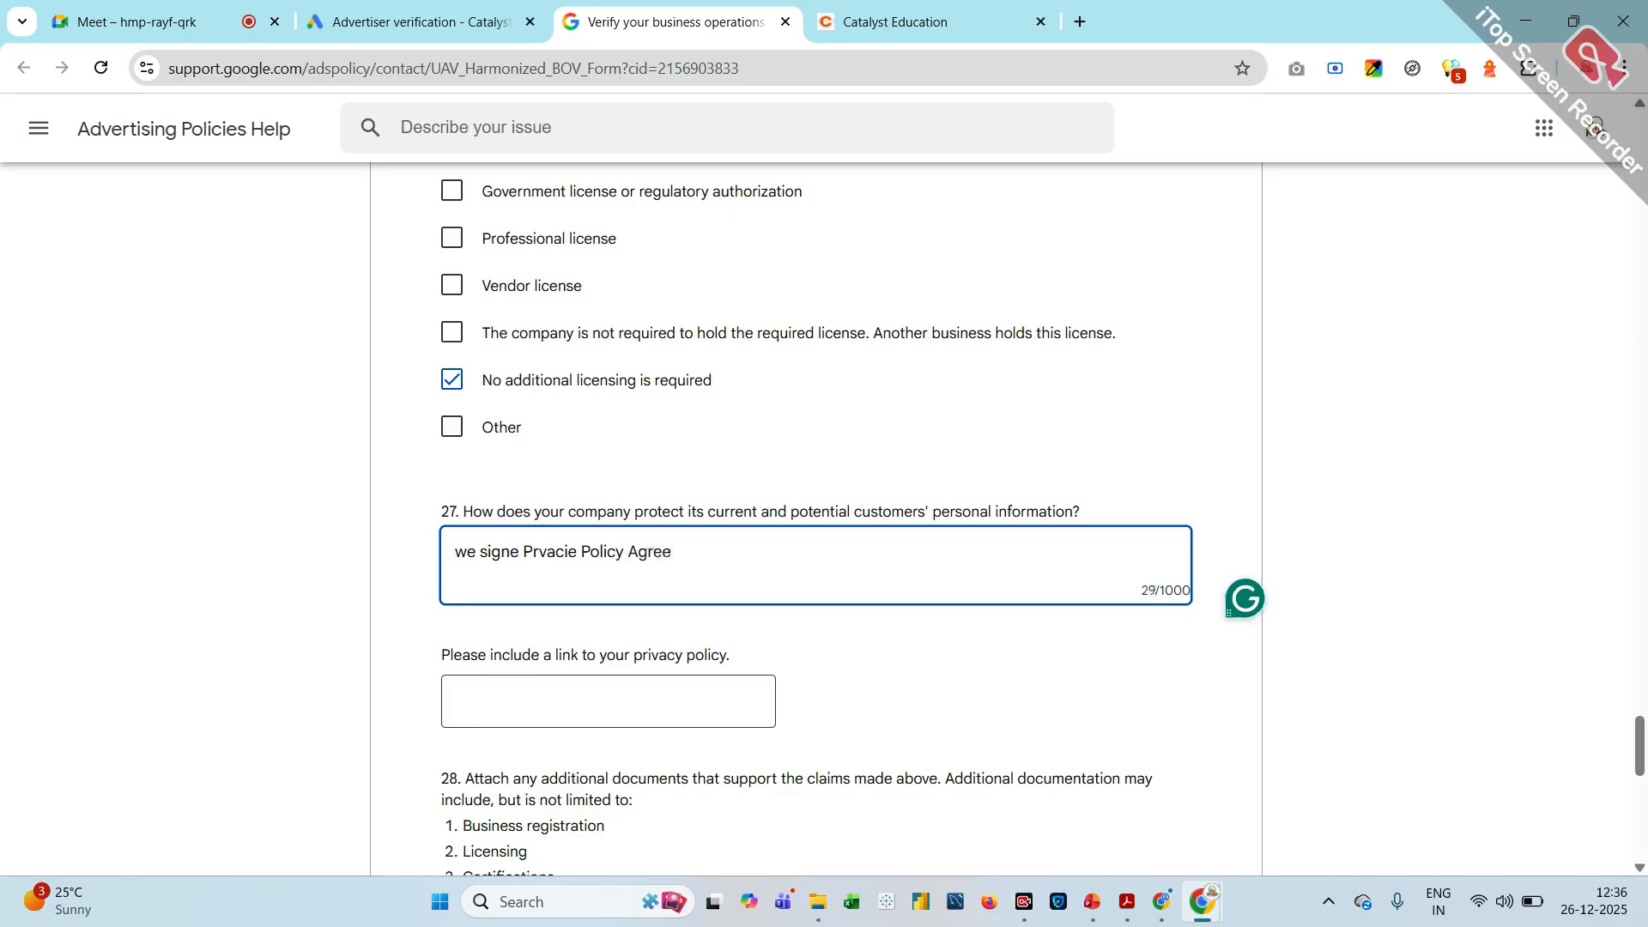
text(ment)
scroll(527, 593, down, 3)
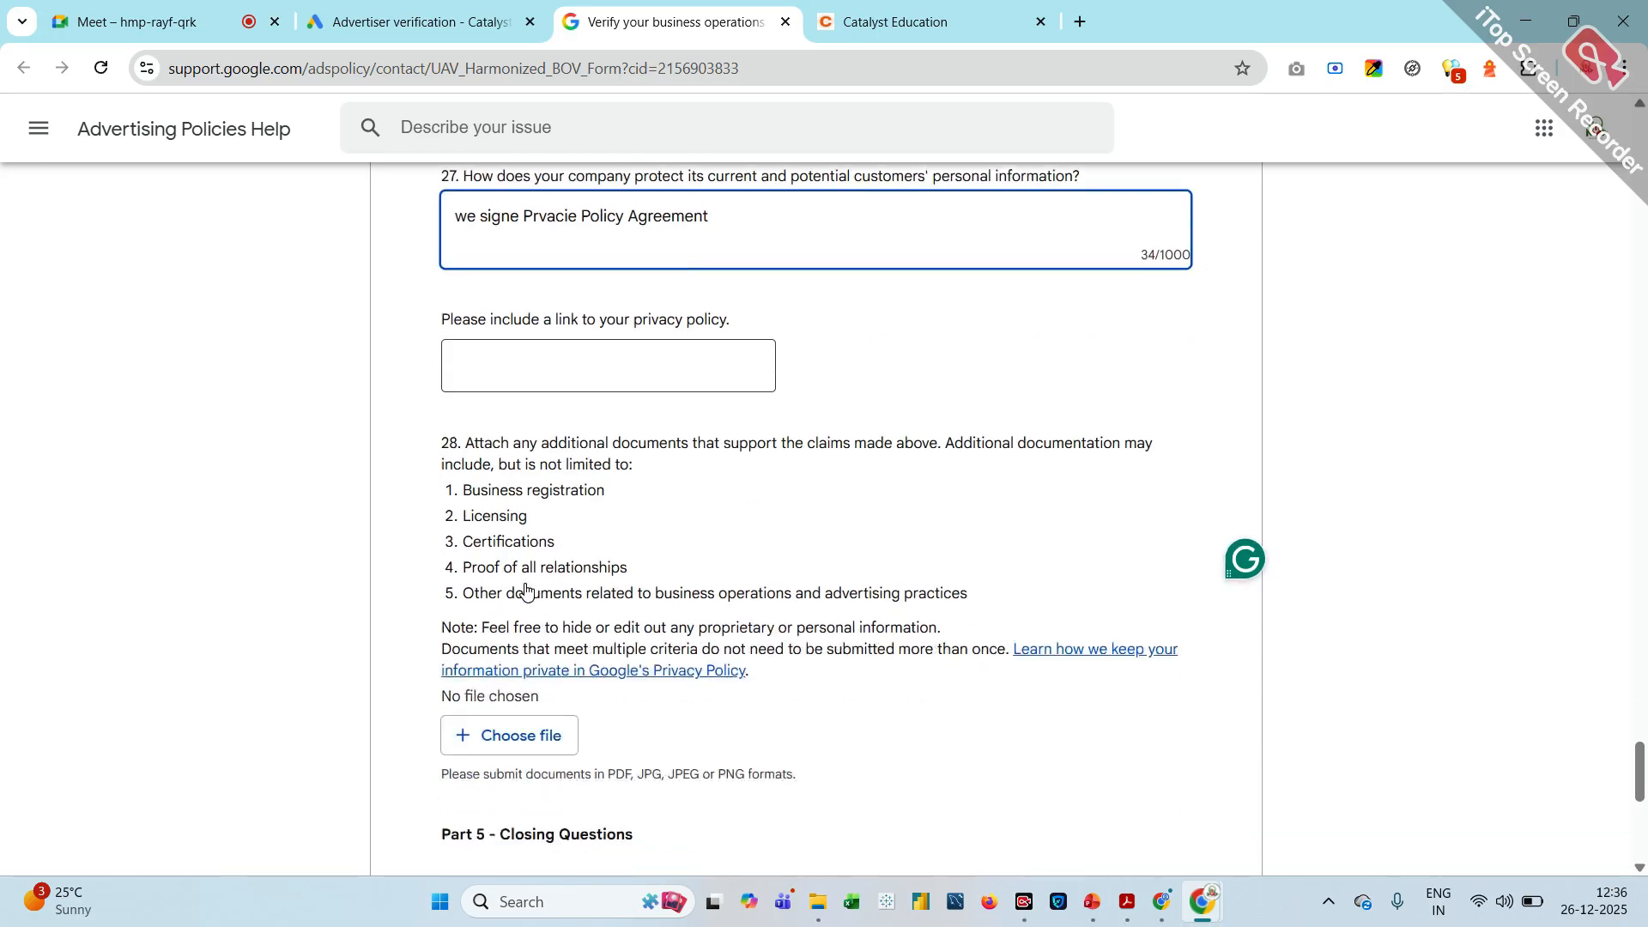
key(Tab)
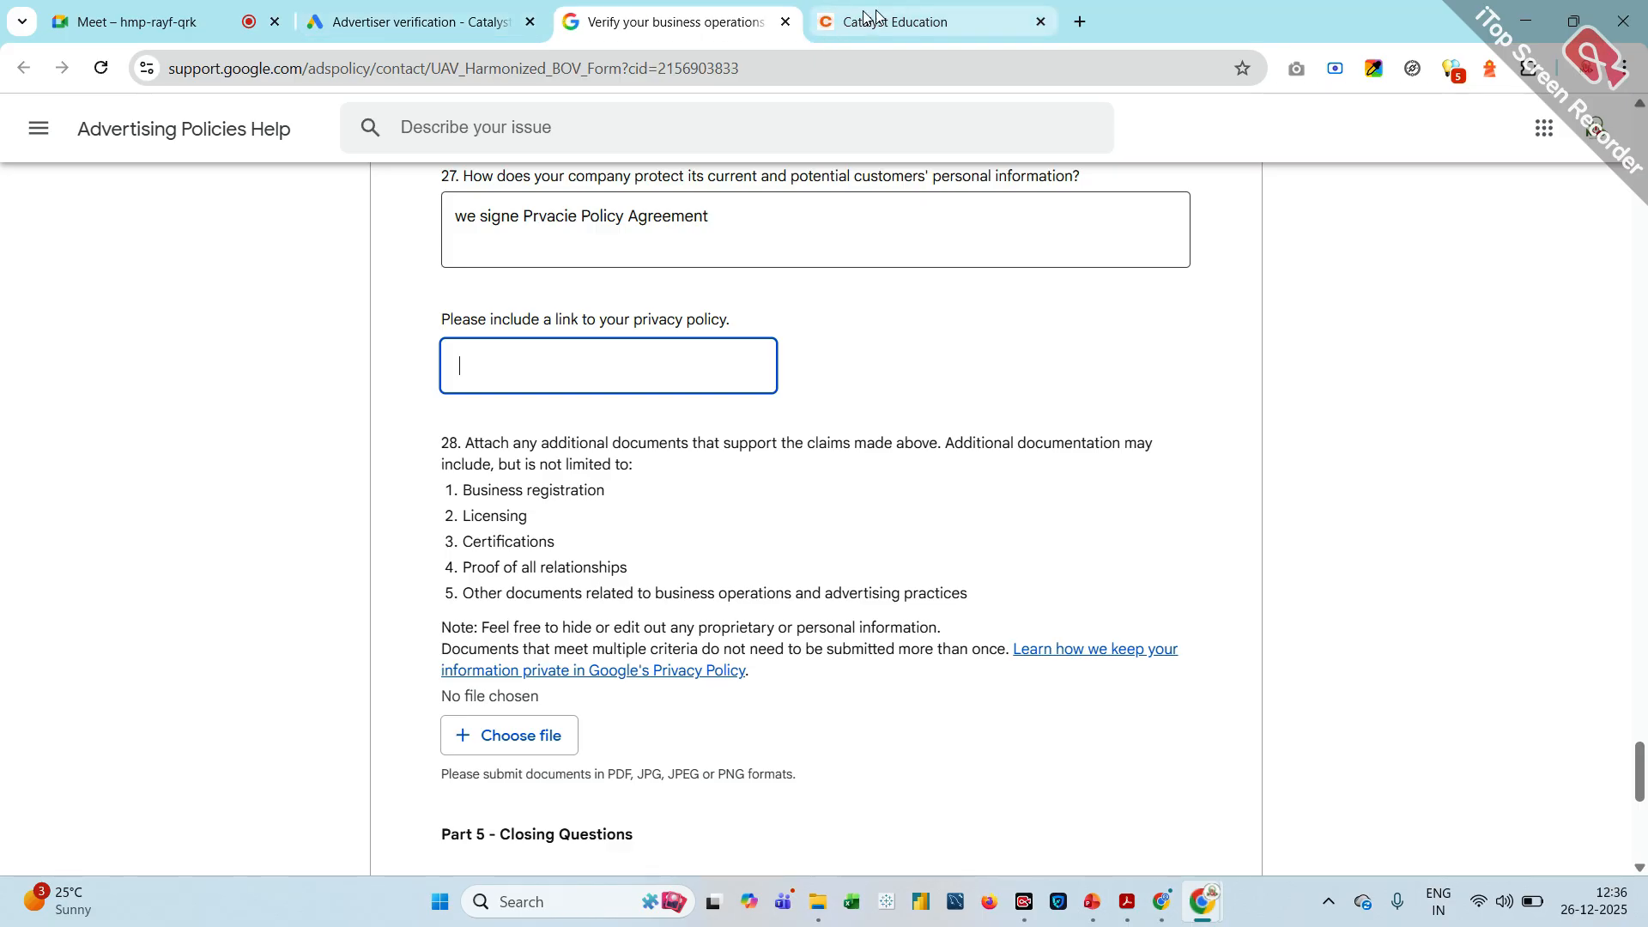
click(897, 17)
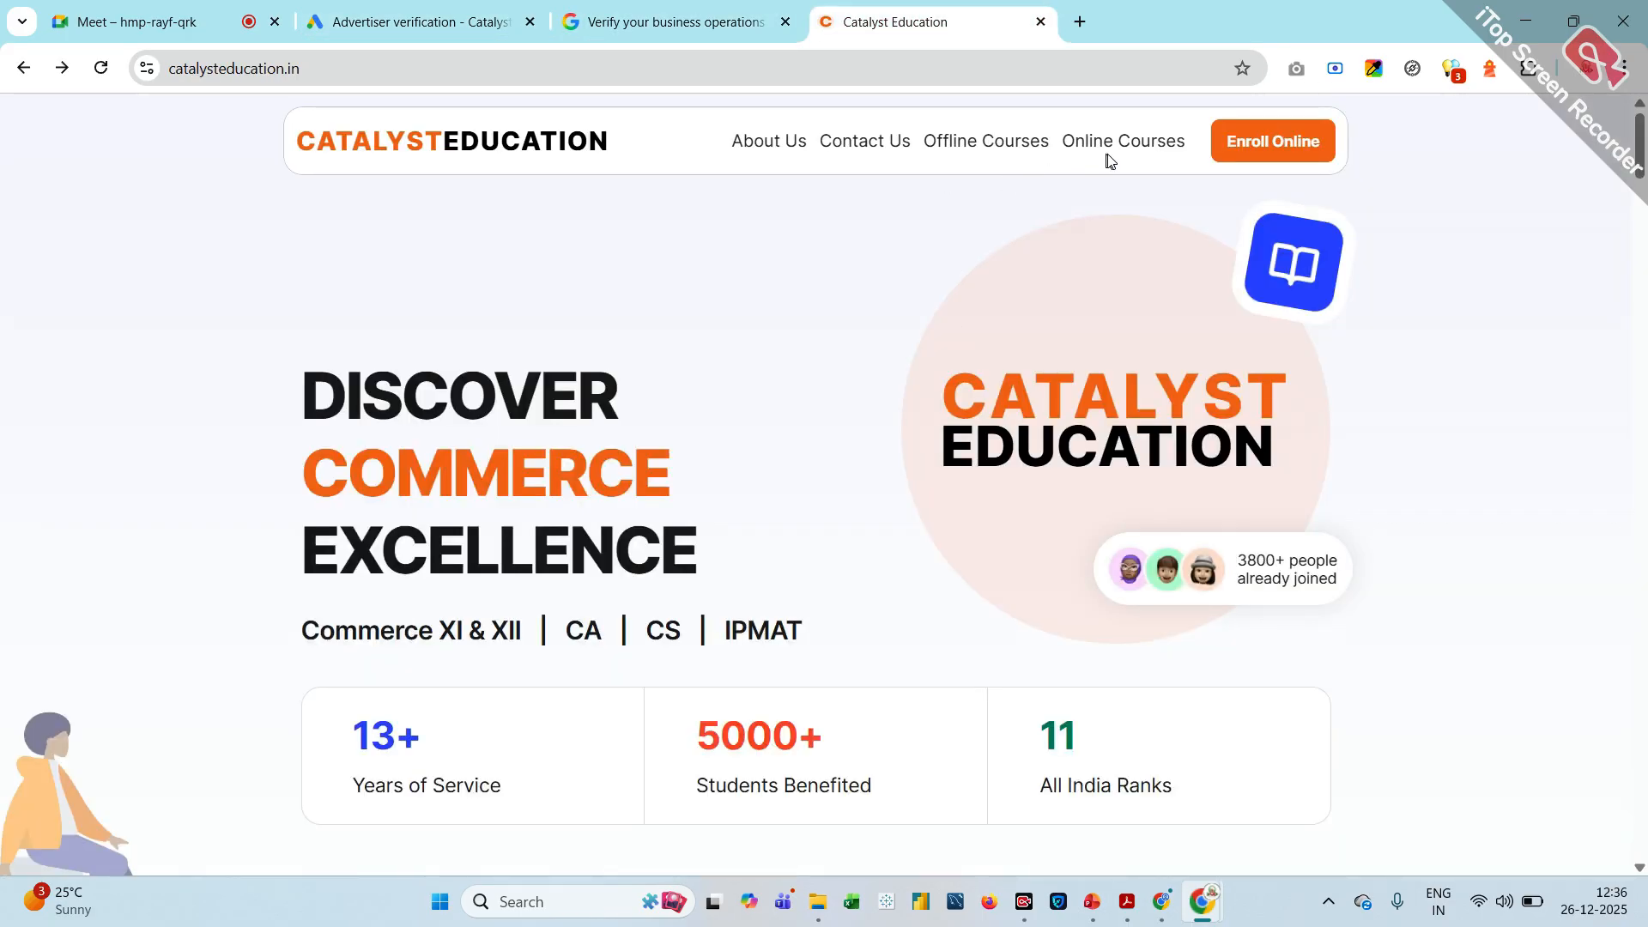
scroll(1131, 240, down, 10)
scroll(1127, 281, down, 20)
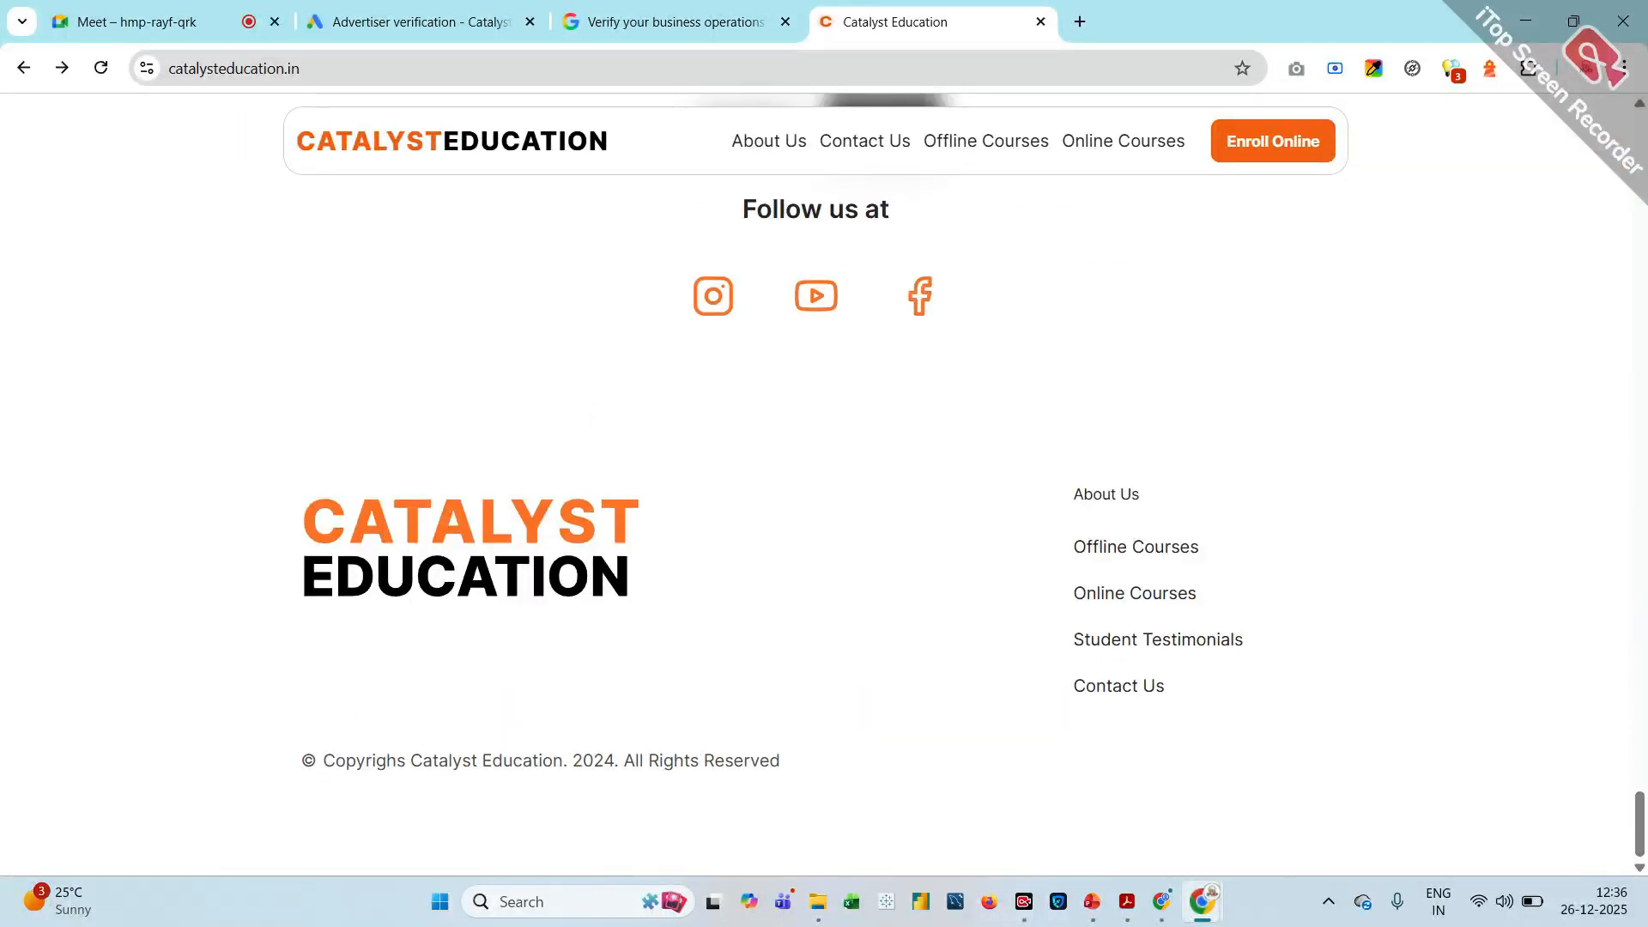
triple_click(677, 761)
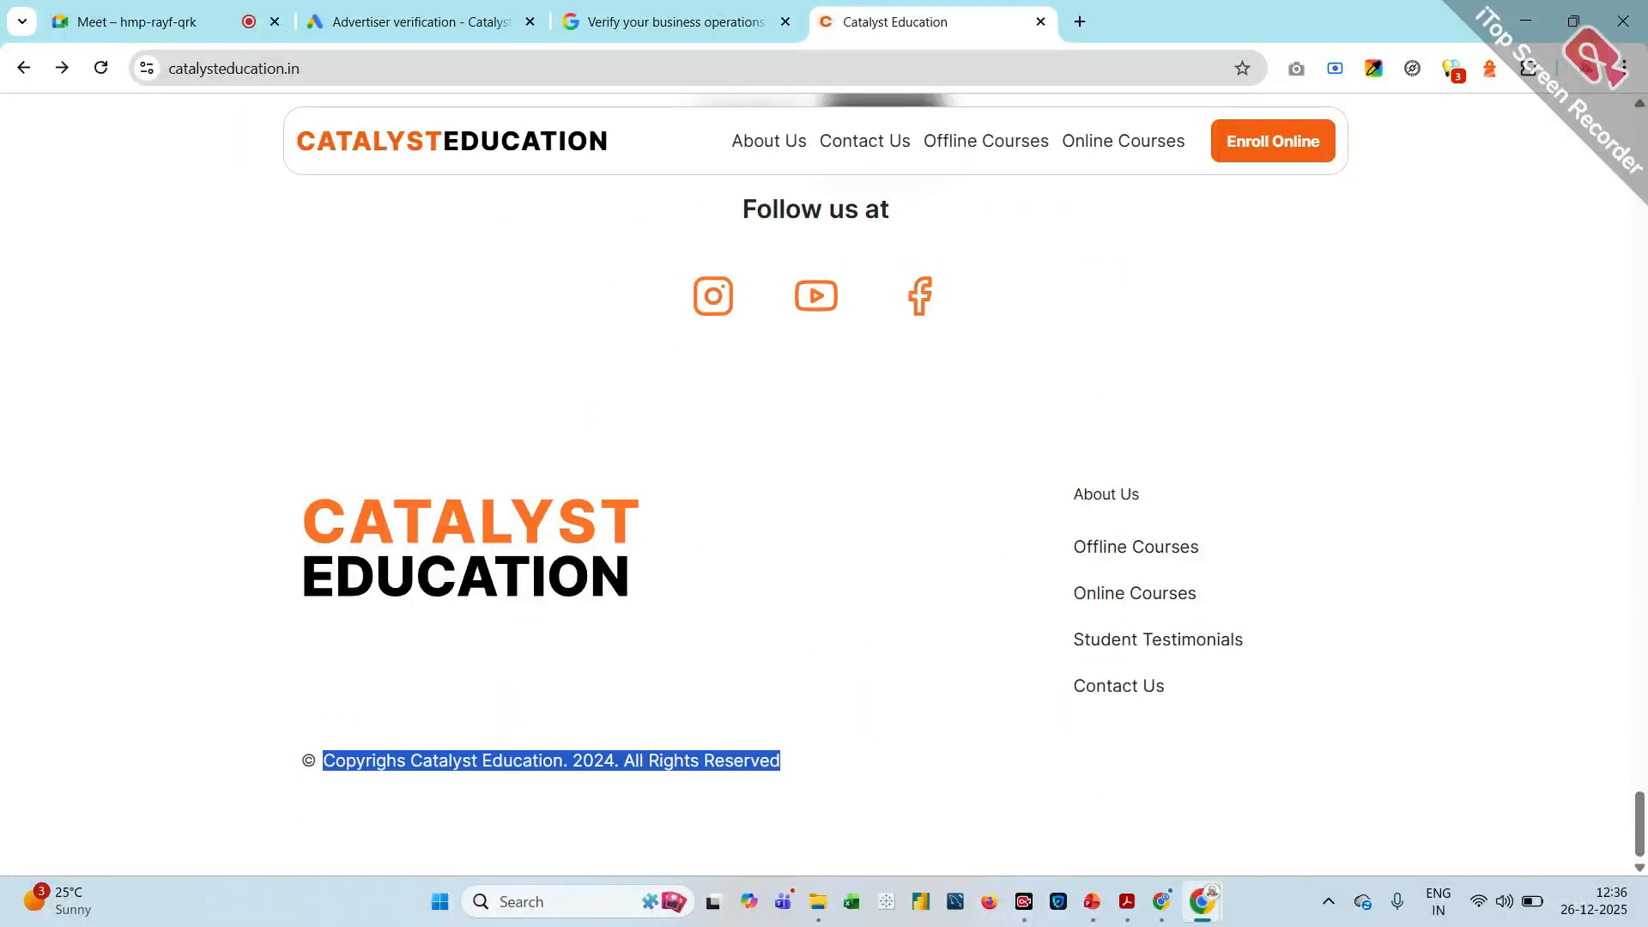
click(1130, 691)
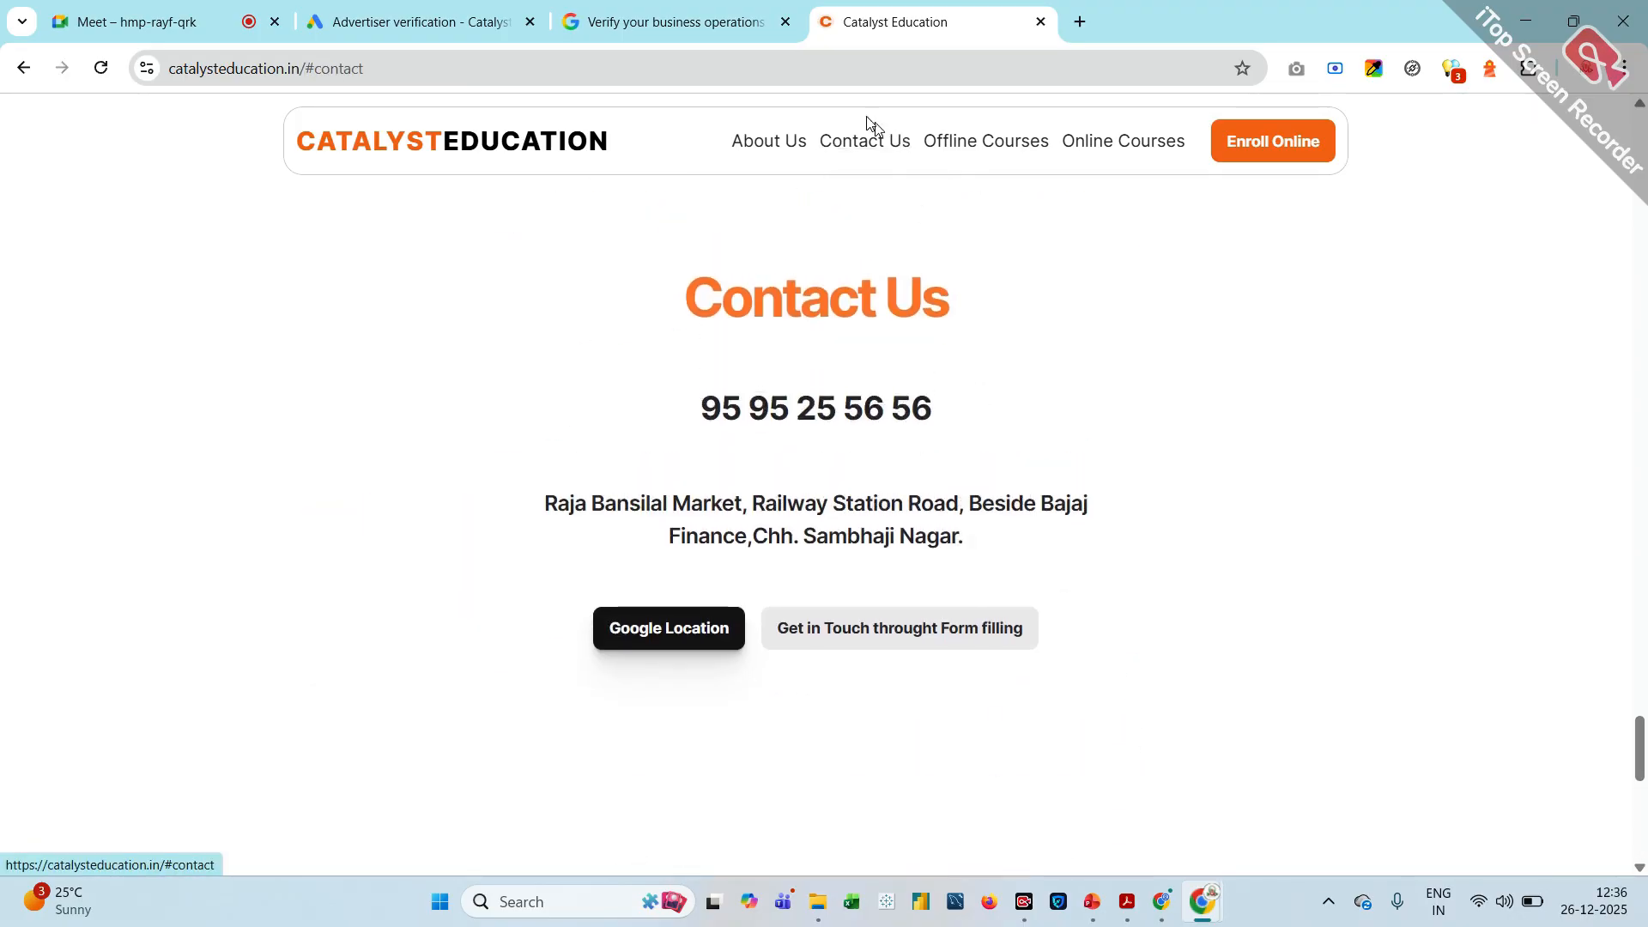
click(772, 68)
key(ctrl+c)
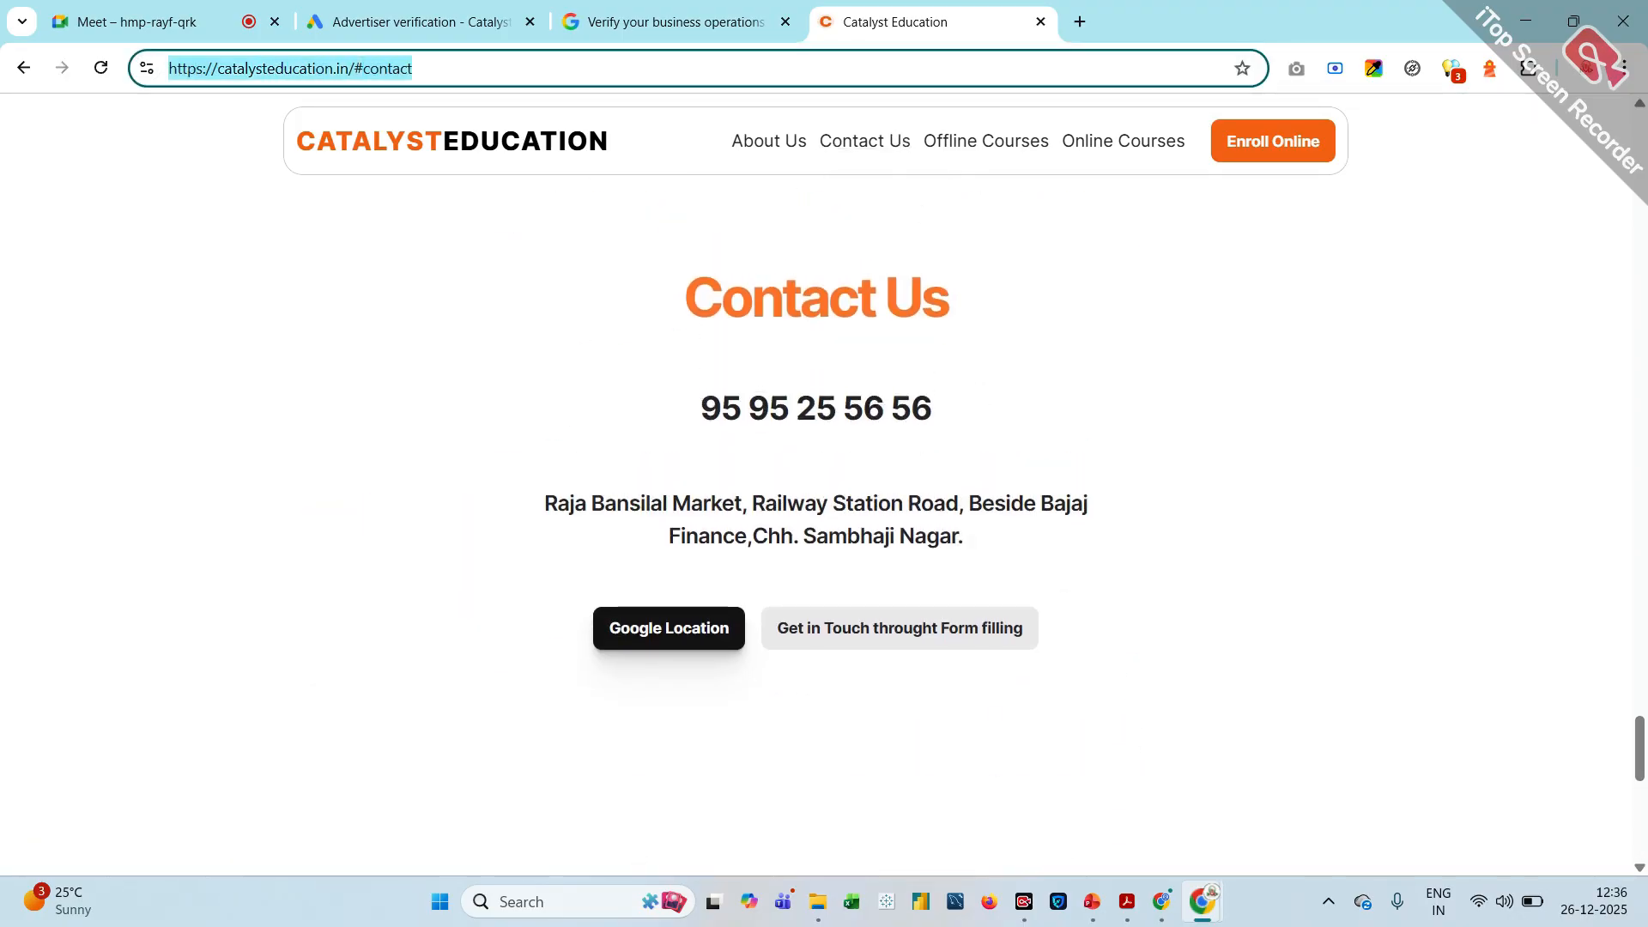
click(710, 21)
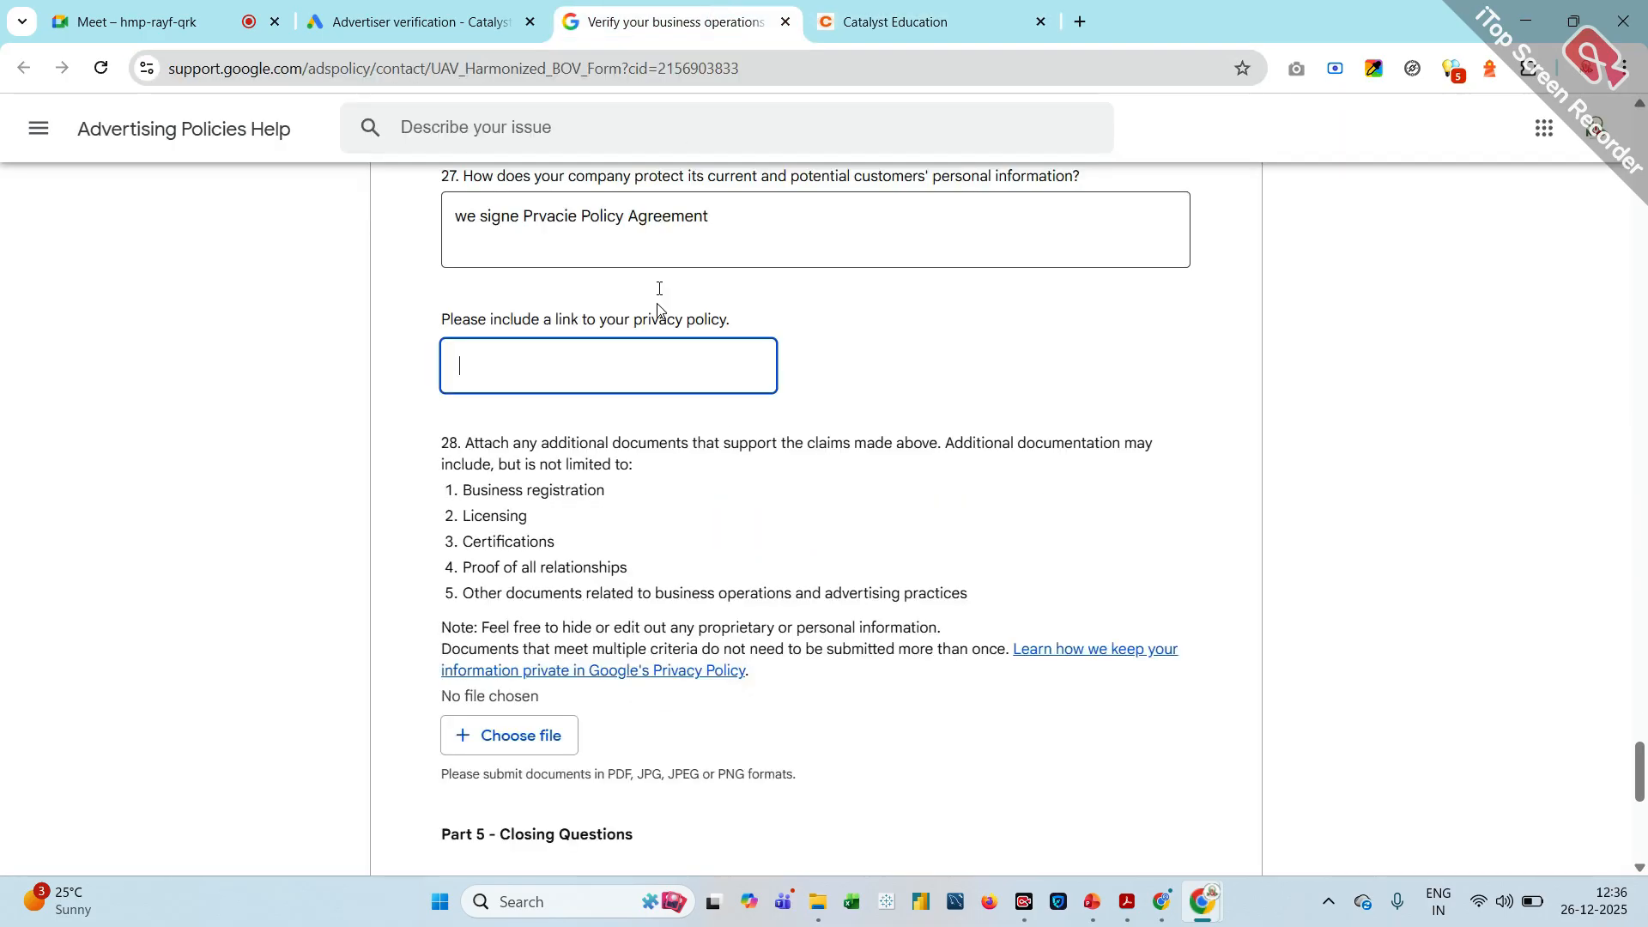
key(ctrl+v)
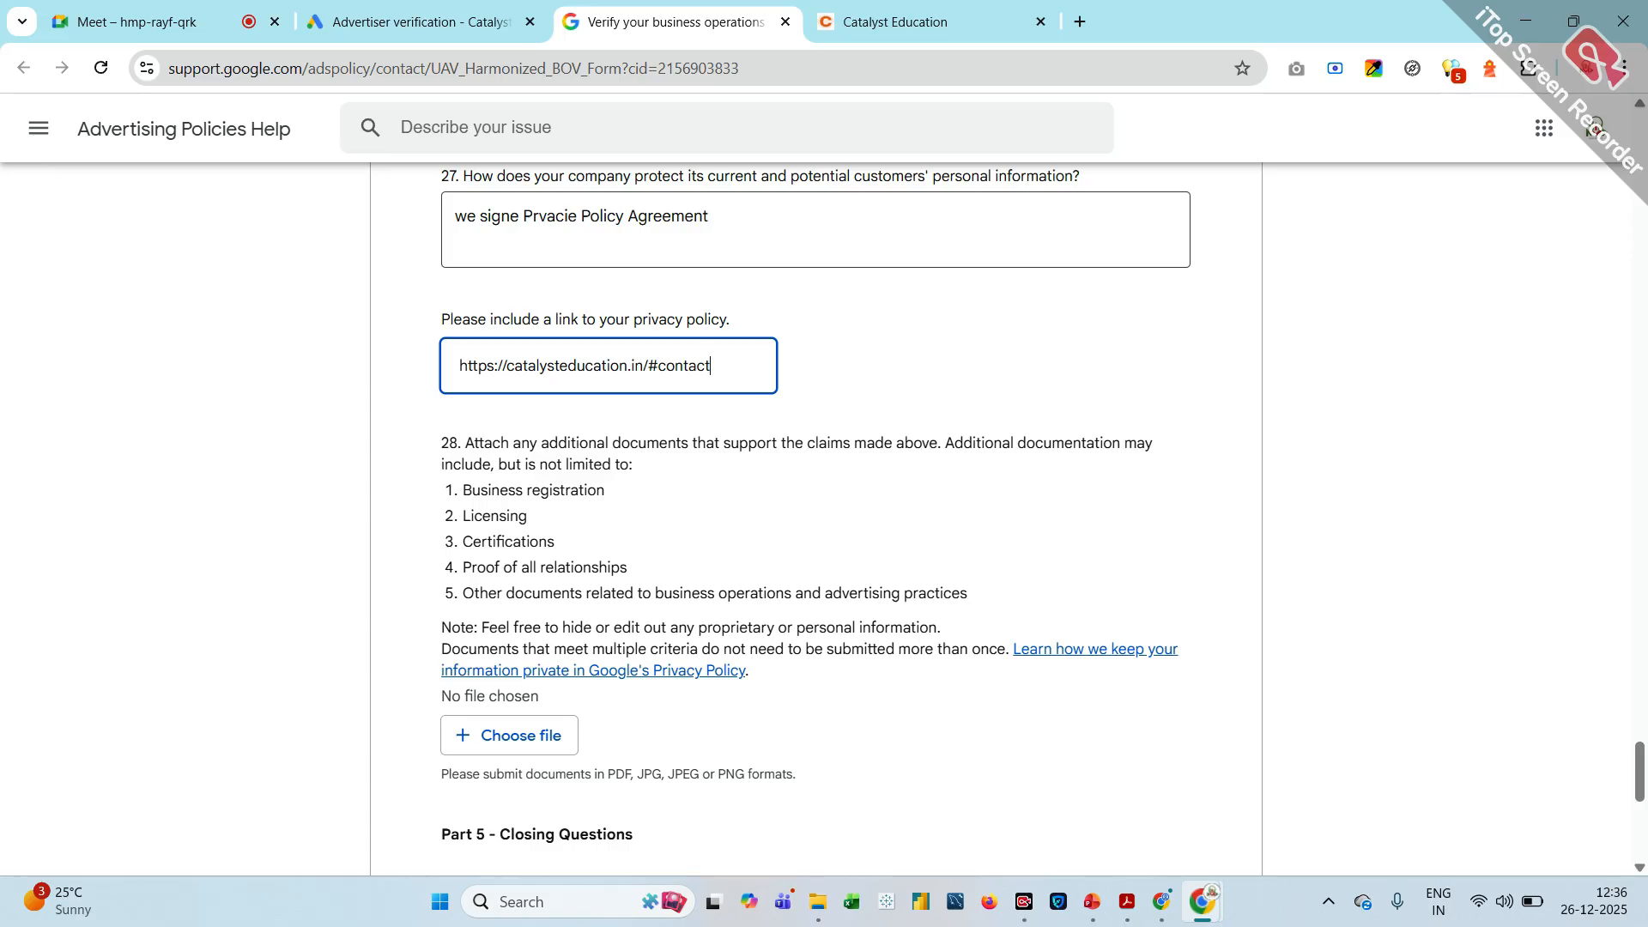
Attach the Time_series(2025.12.09-2025.12.16) file from Downloads as the supporting document for question 28
click(506, 743)
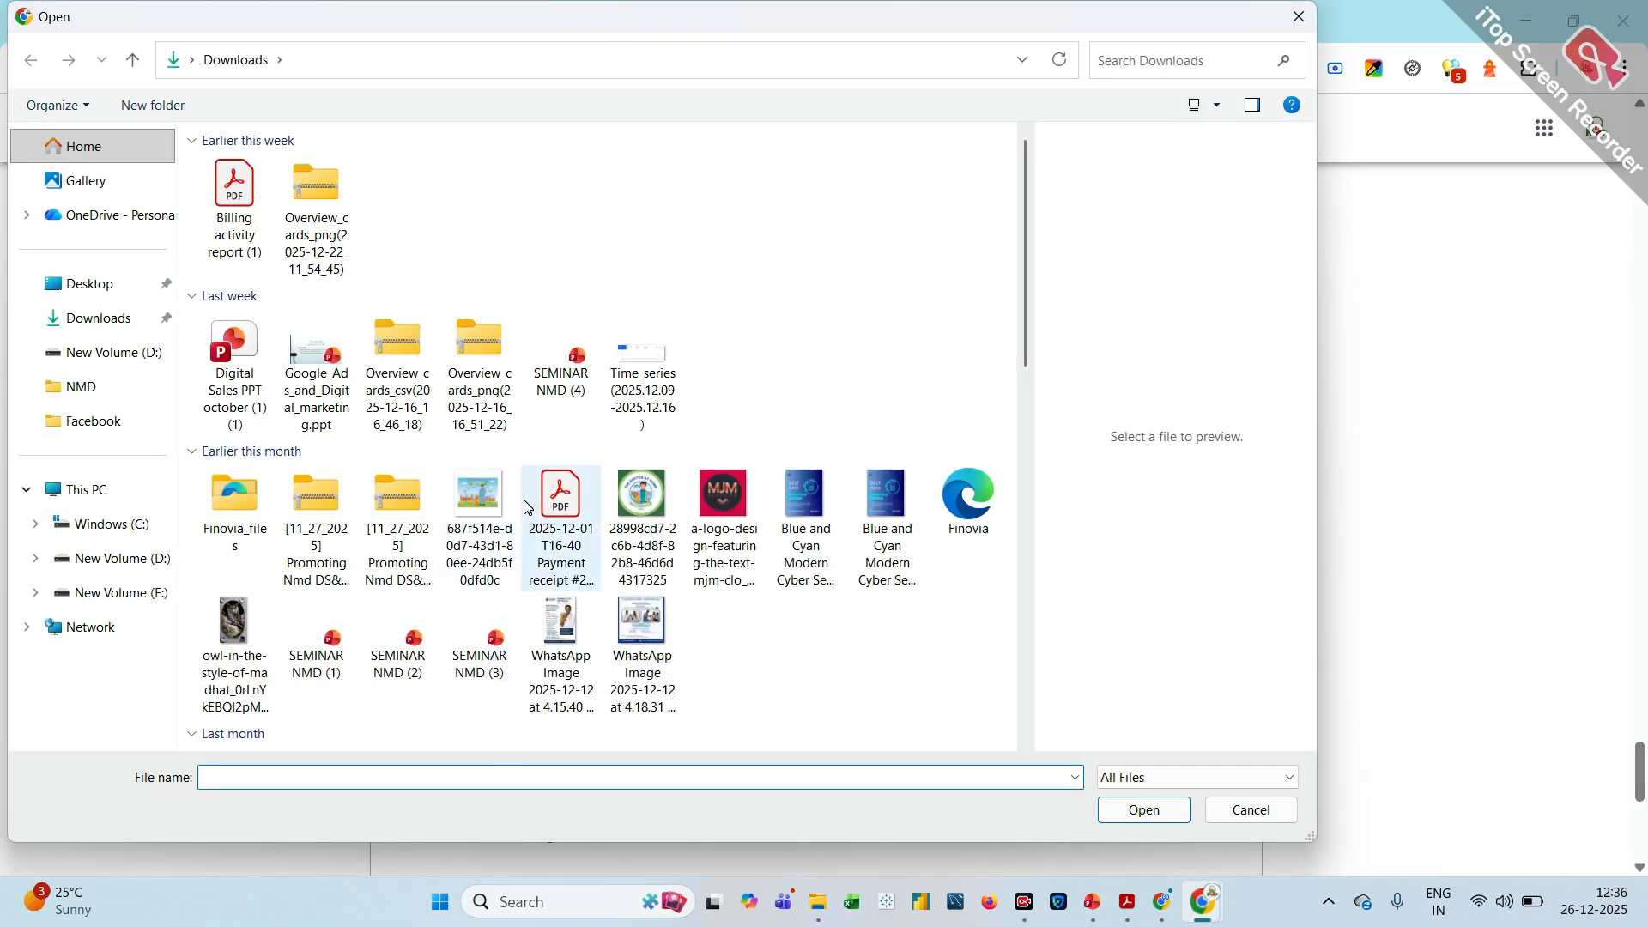
click(636, 395)
double_click(636, 395)
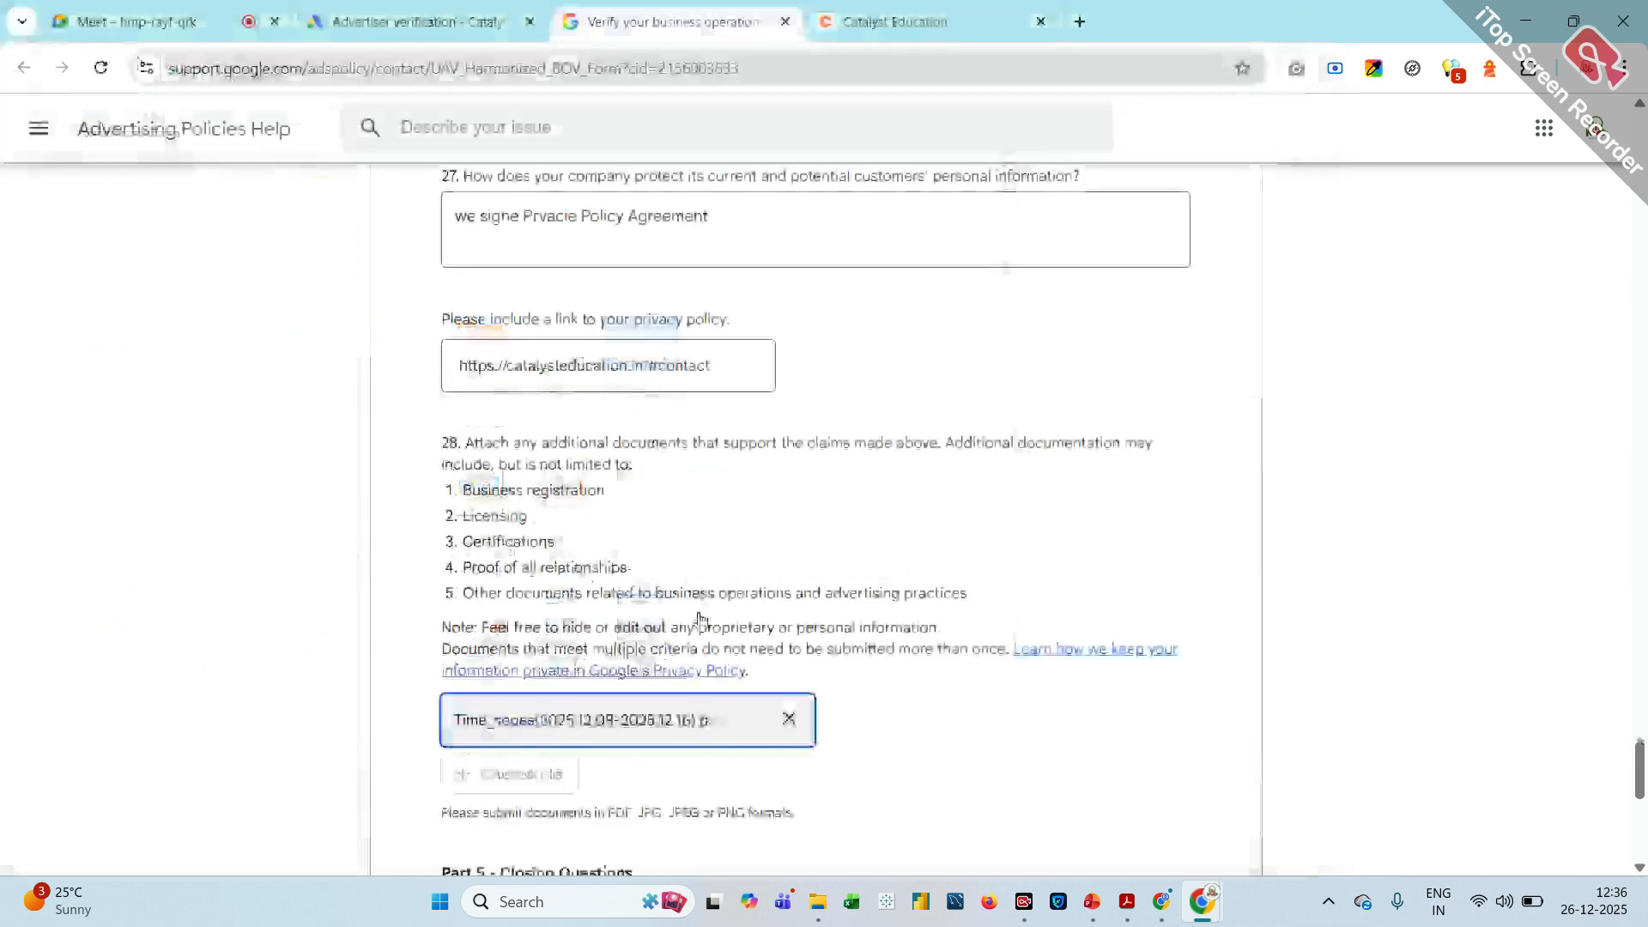
Begin the question 29 comment with "we follow all rules And regulation given by google"
scroll(702, 618, down, 5)
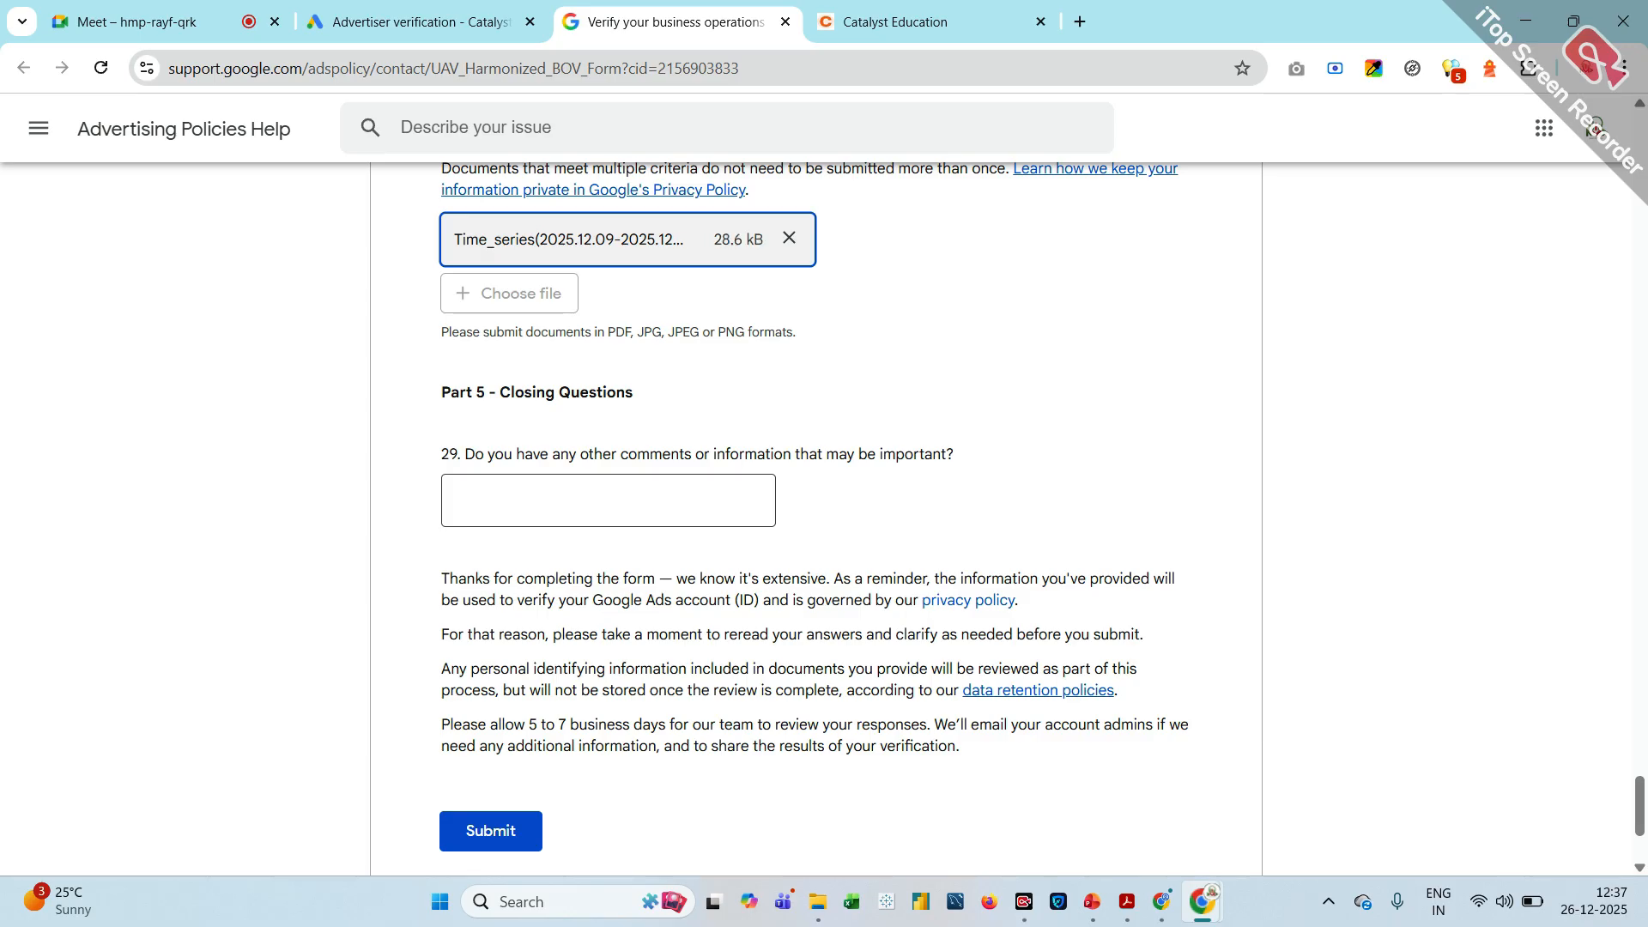
click(608, 501)
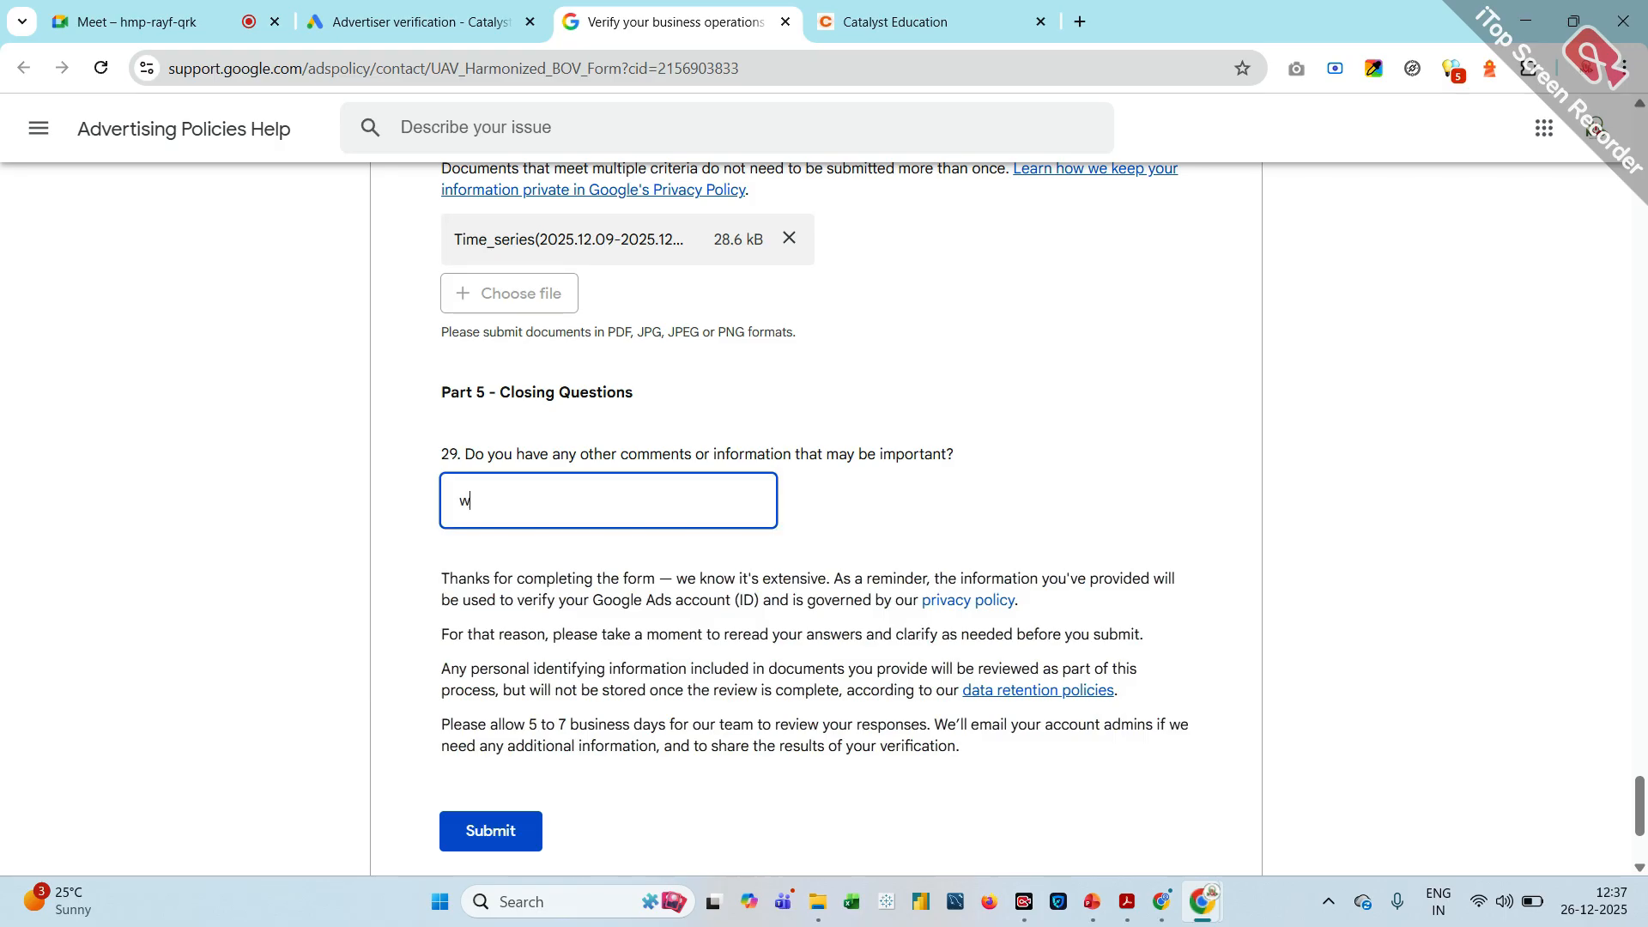
text(we follow all rules And re)
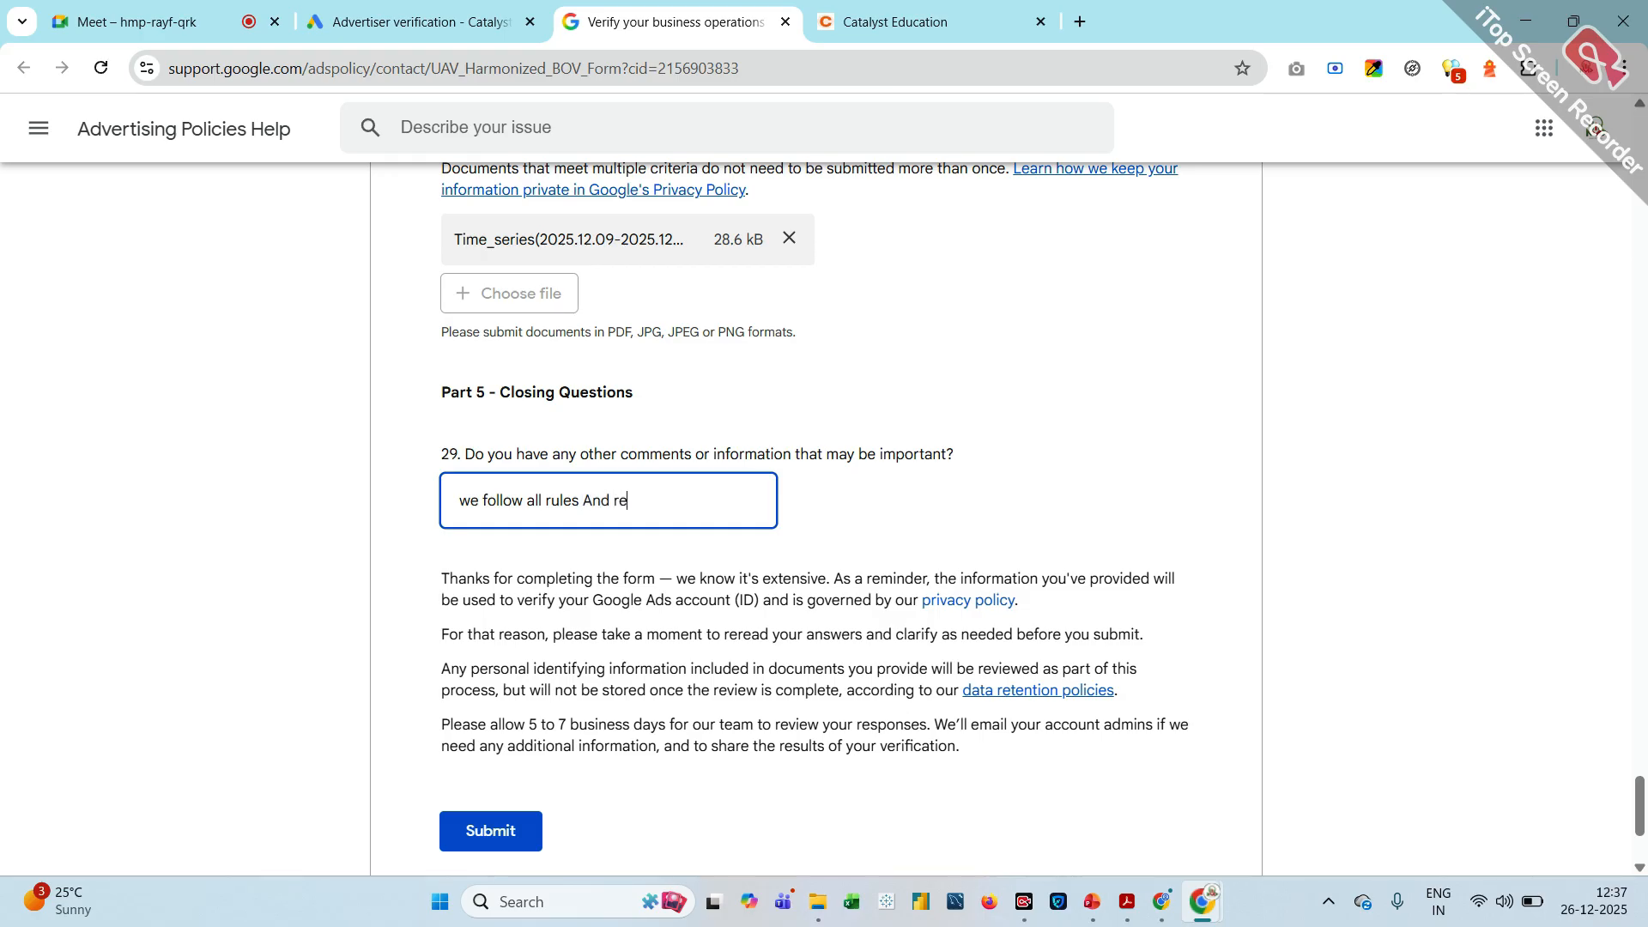
text(gulation given by googl)
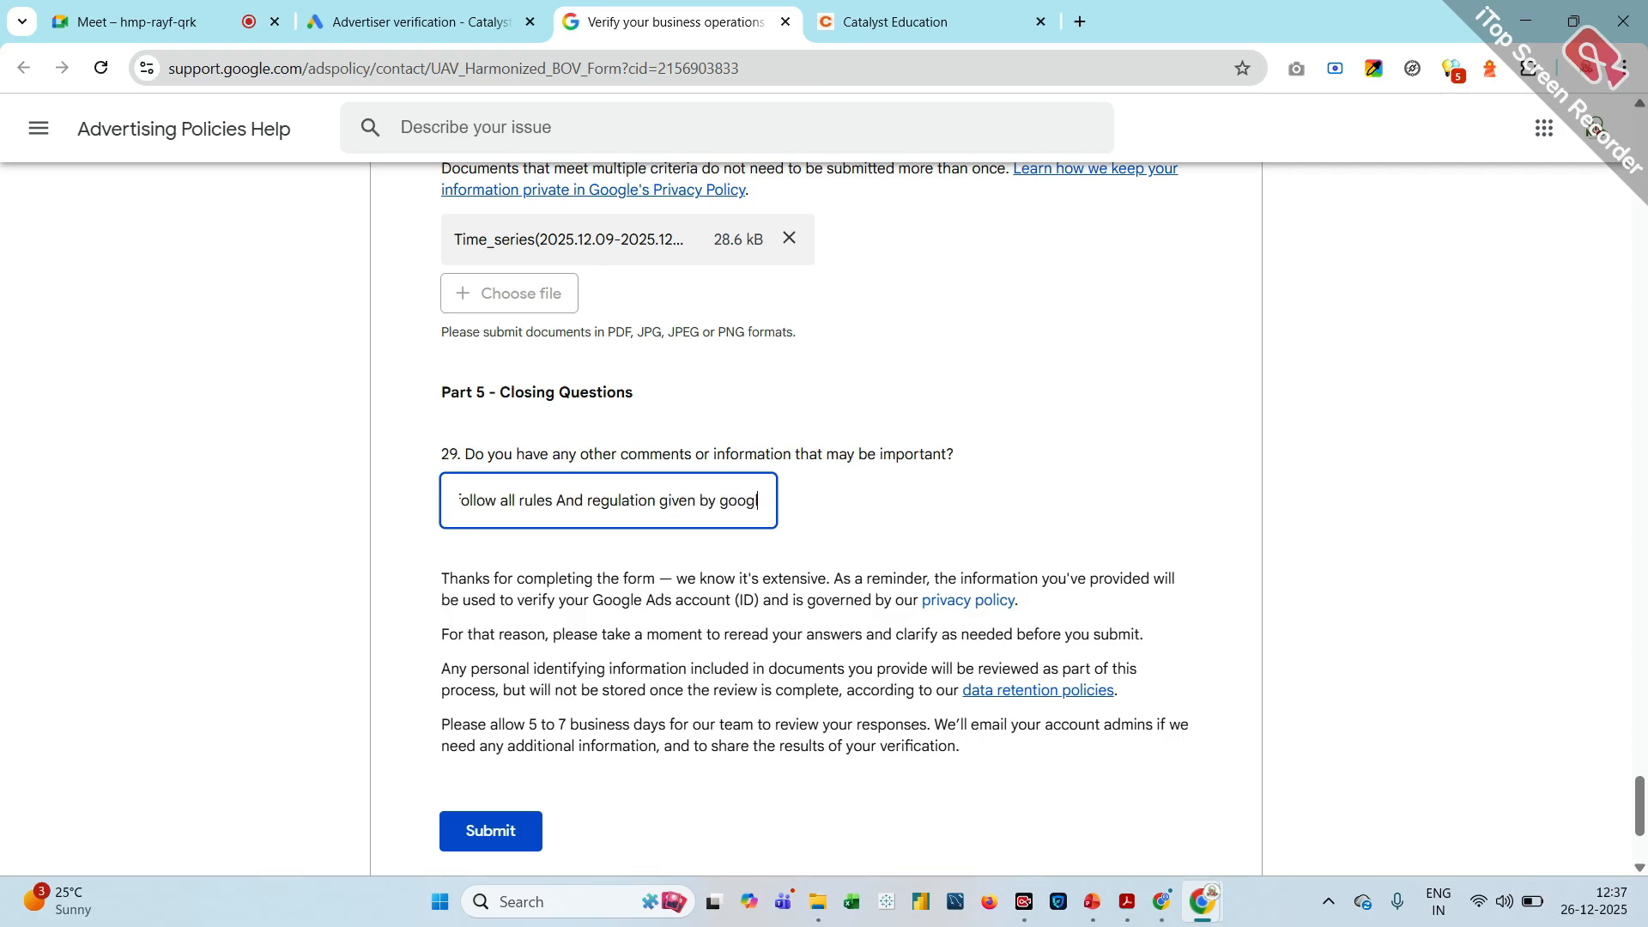
text(e Plaes)
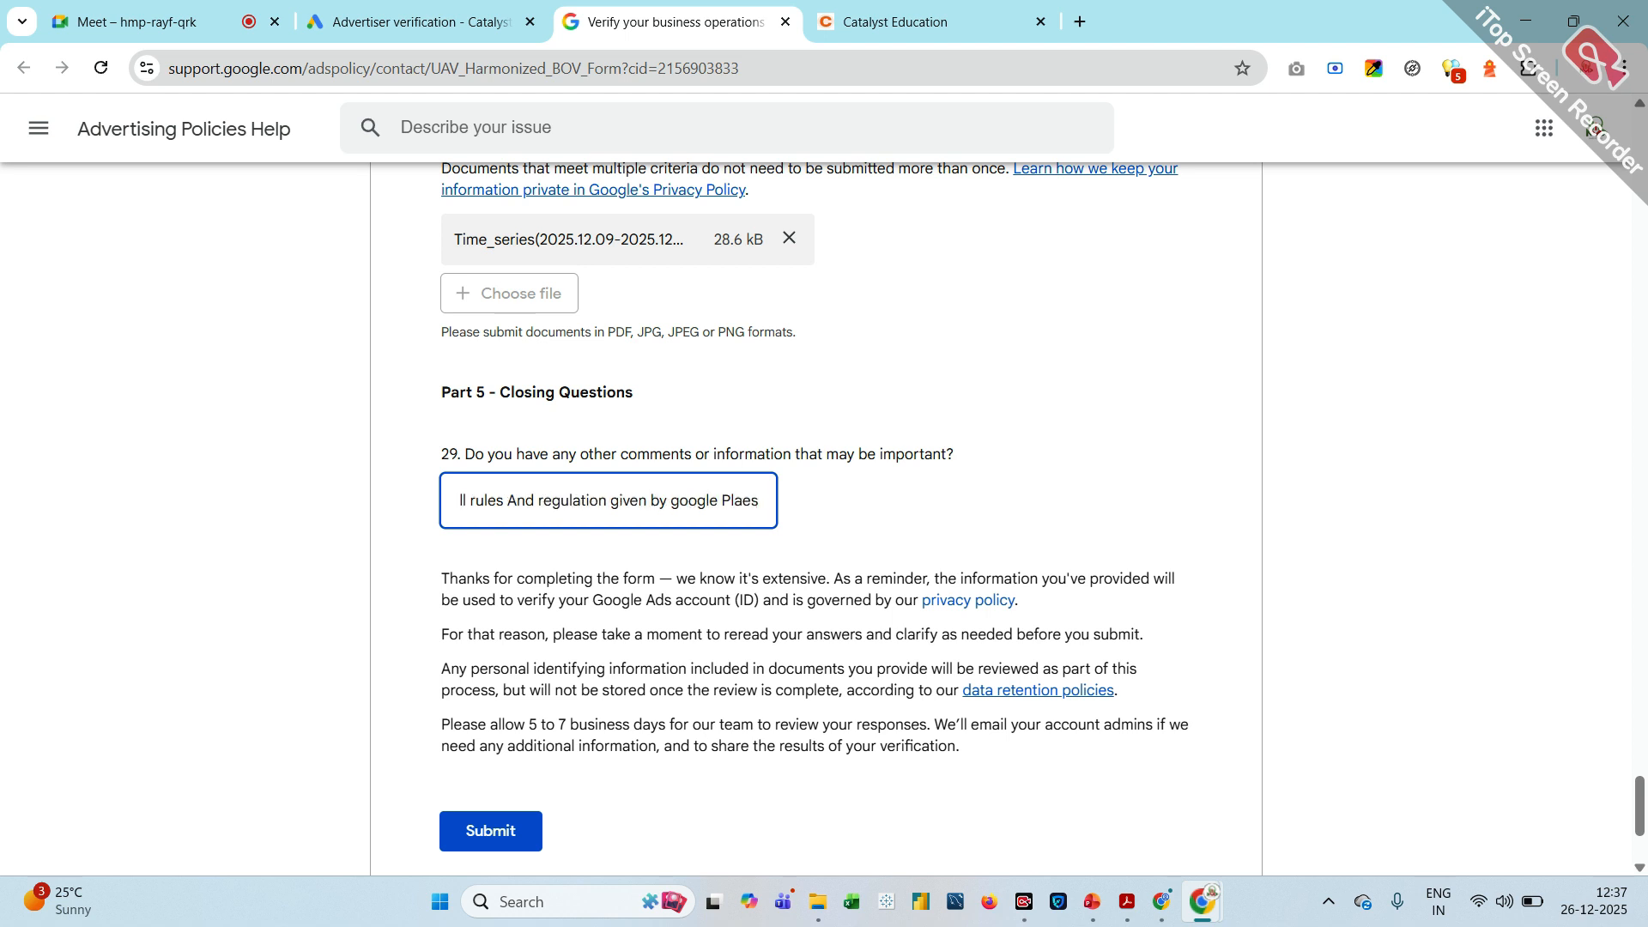
Extend the question 29 comment with "Pllease review all attched document and activate my account" and submit the form
key(BackSpace)
key(BackSpace)
key(BackSpace)
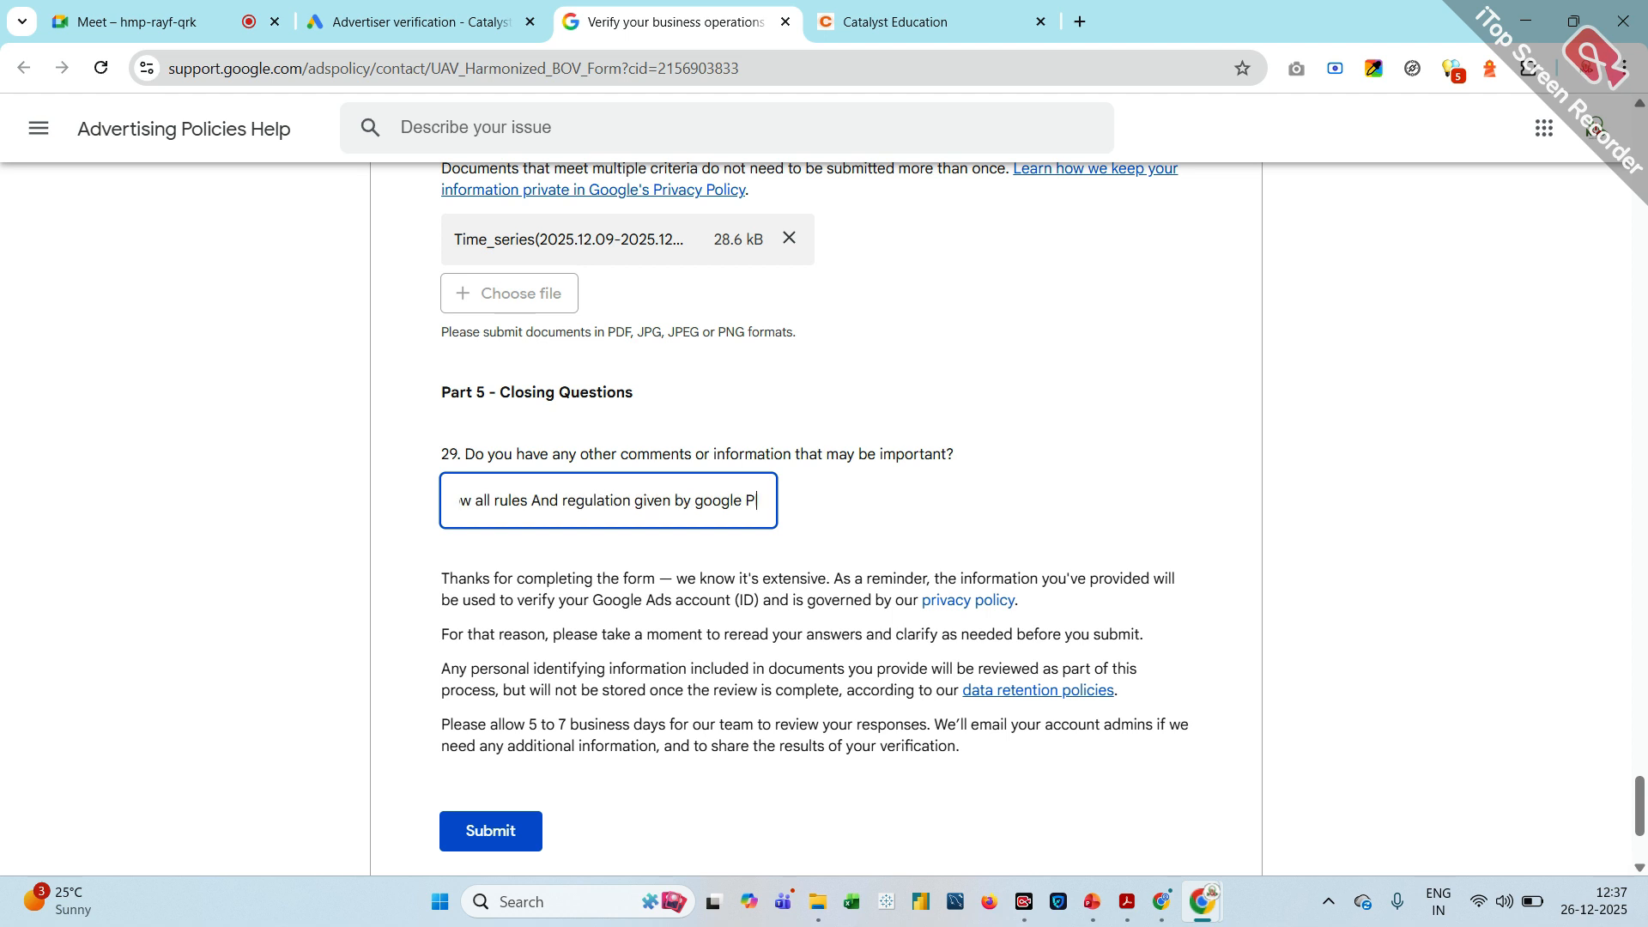
text(lle)
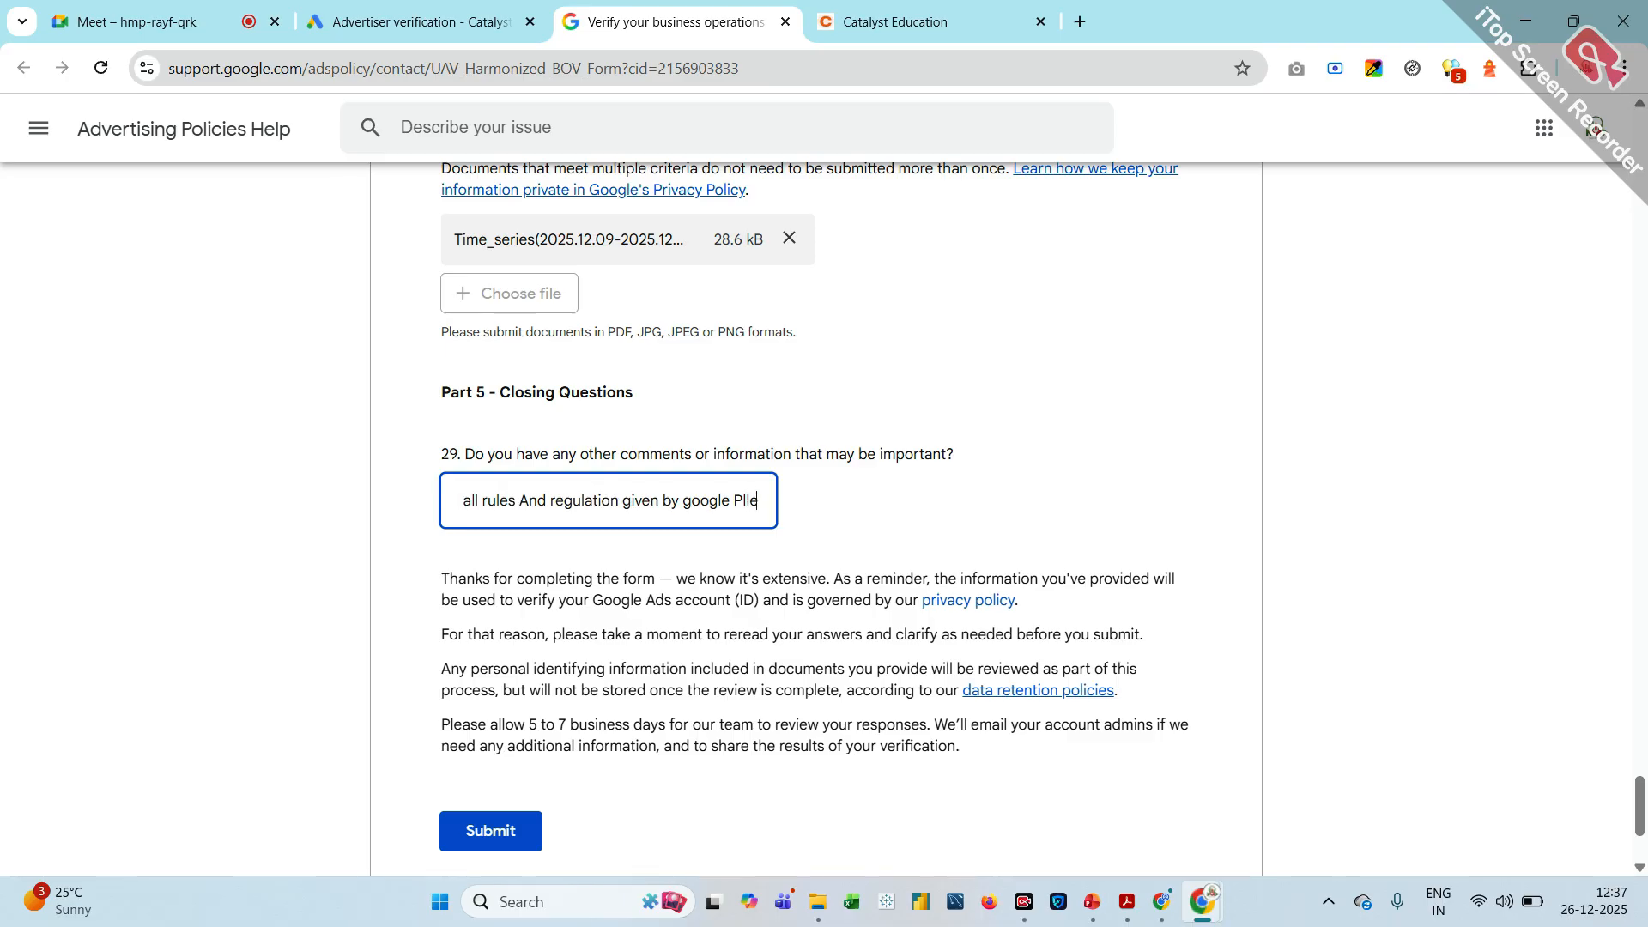
text(ase review)
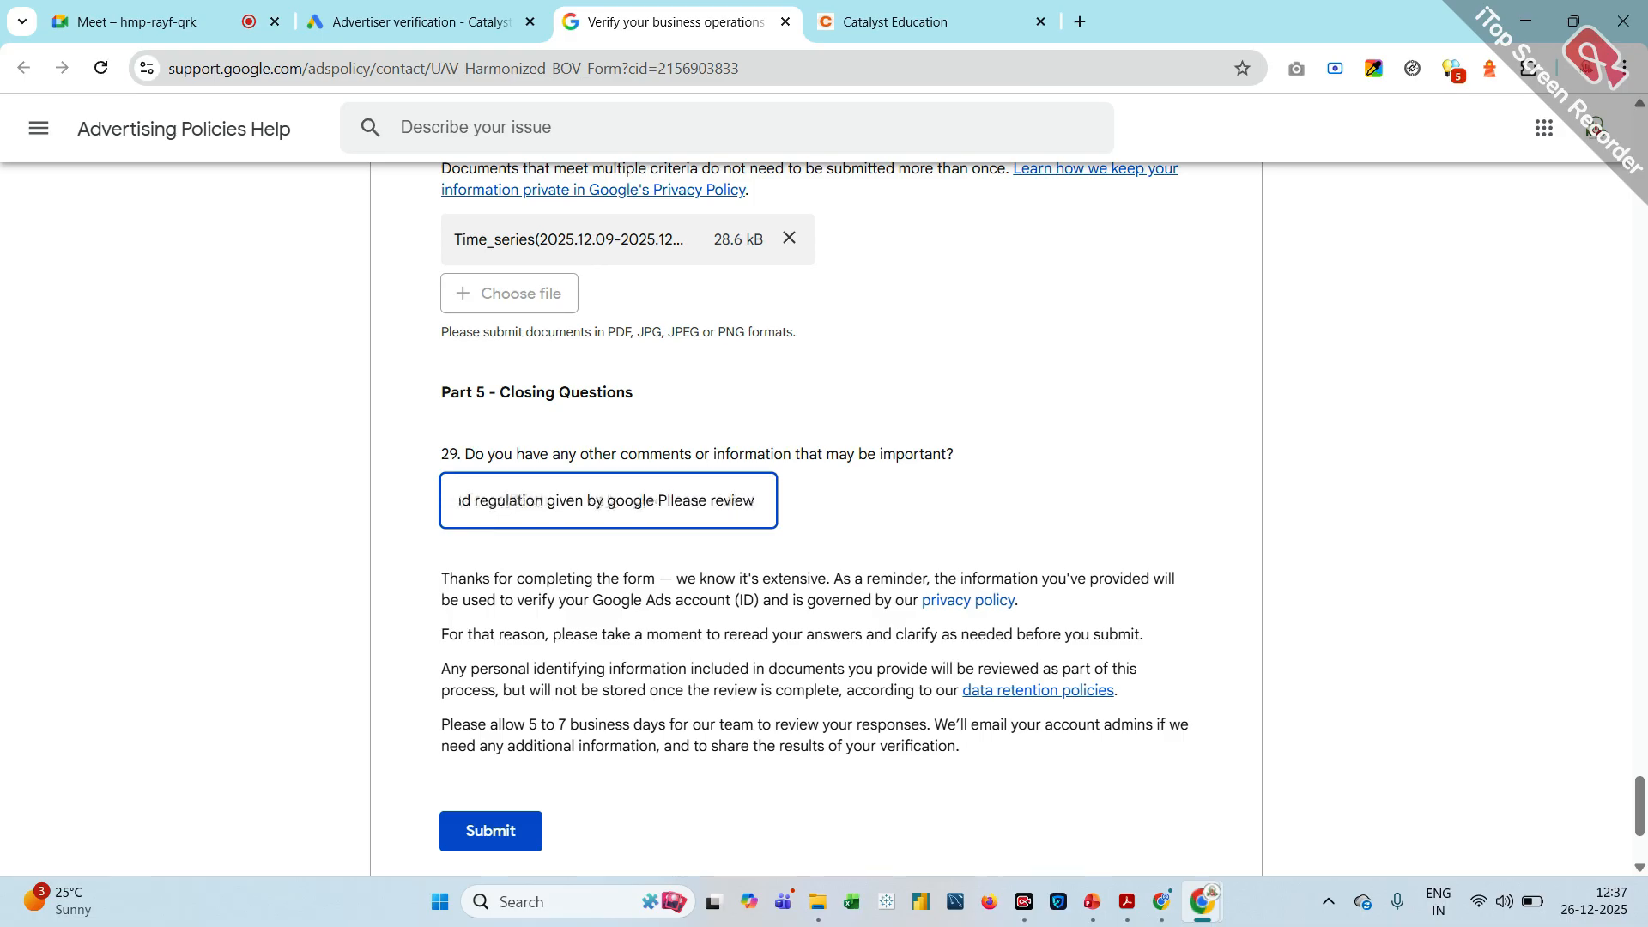
text( all at)
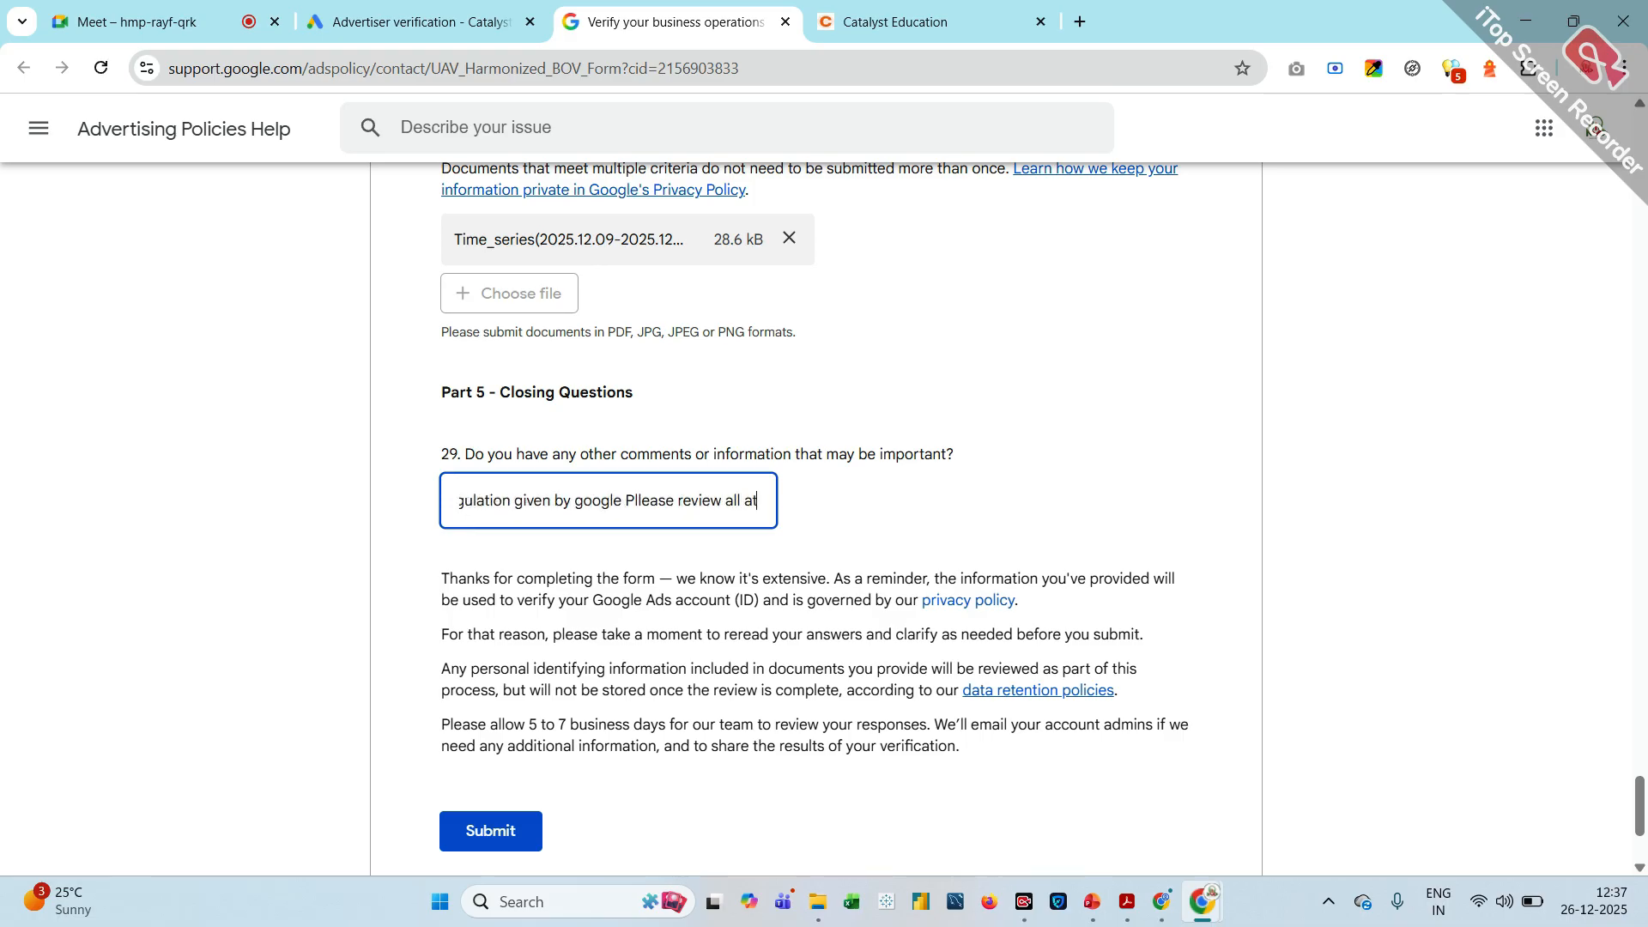
text(tche)
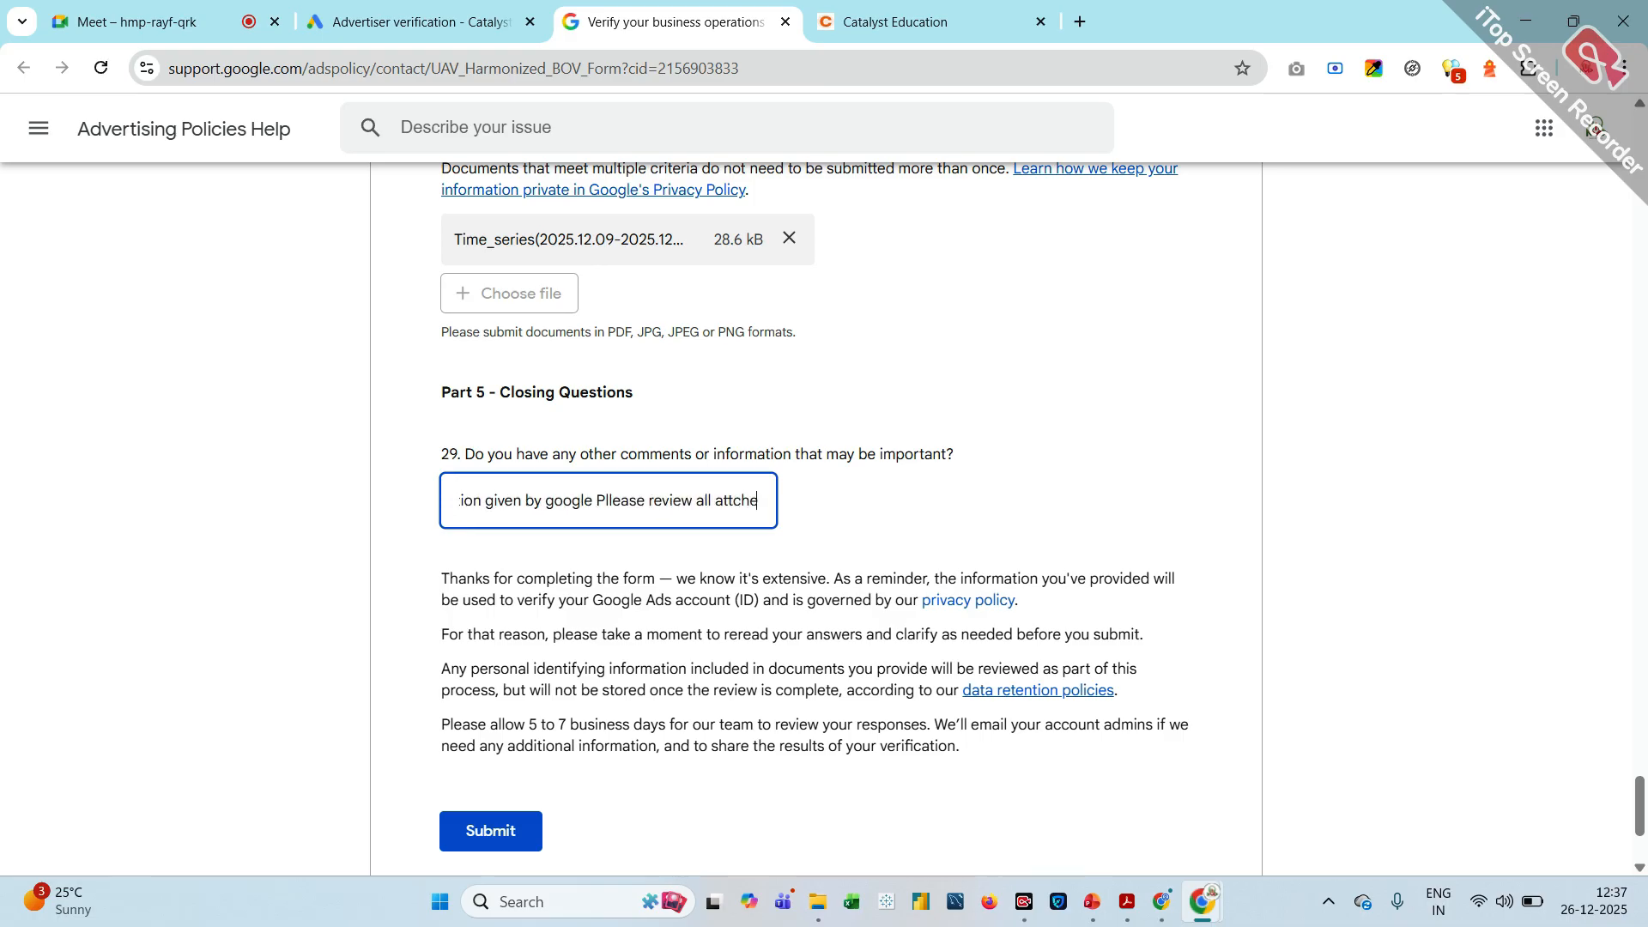
text(d doc)
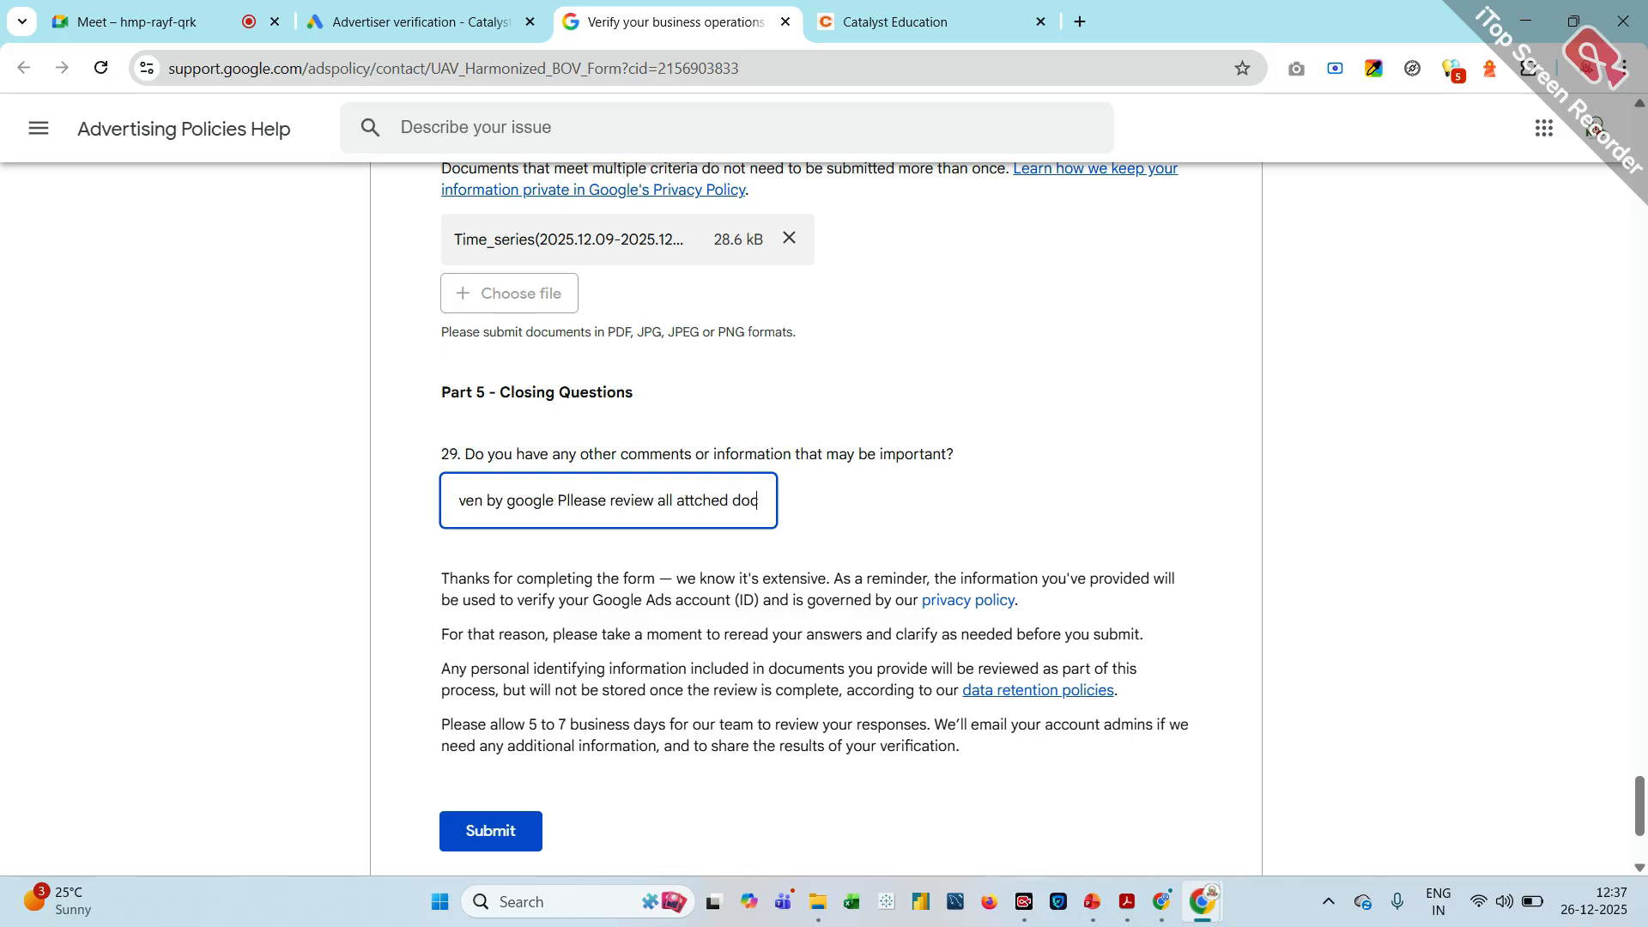
text(ument)
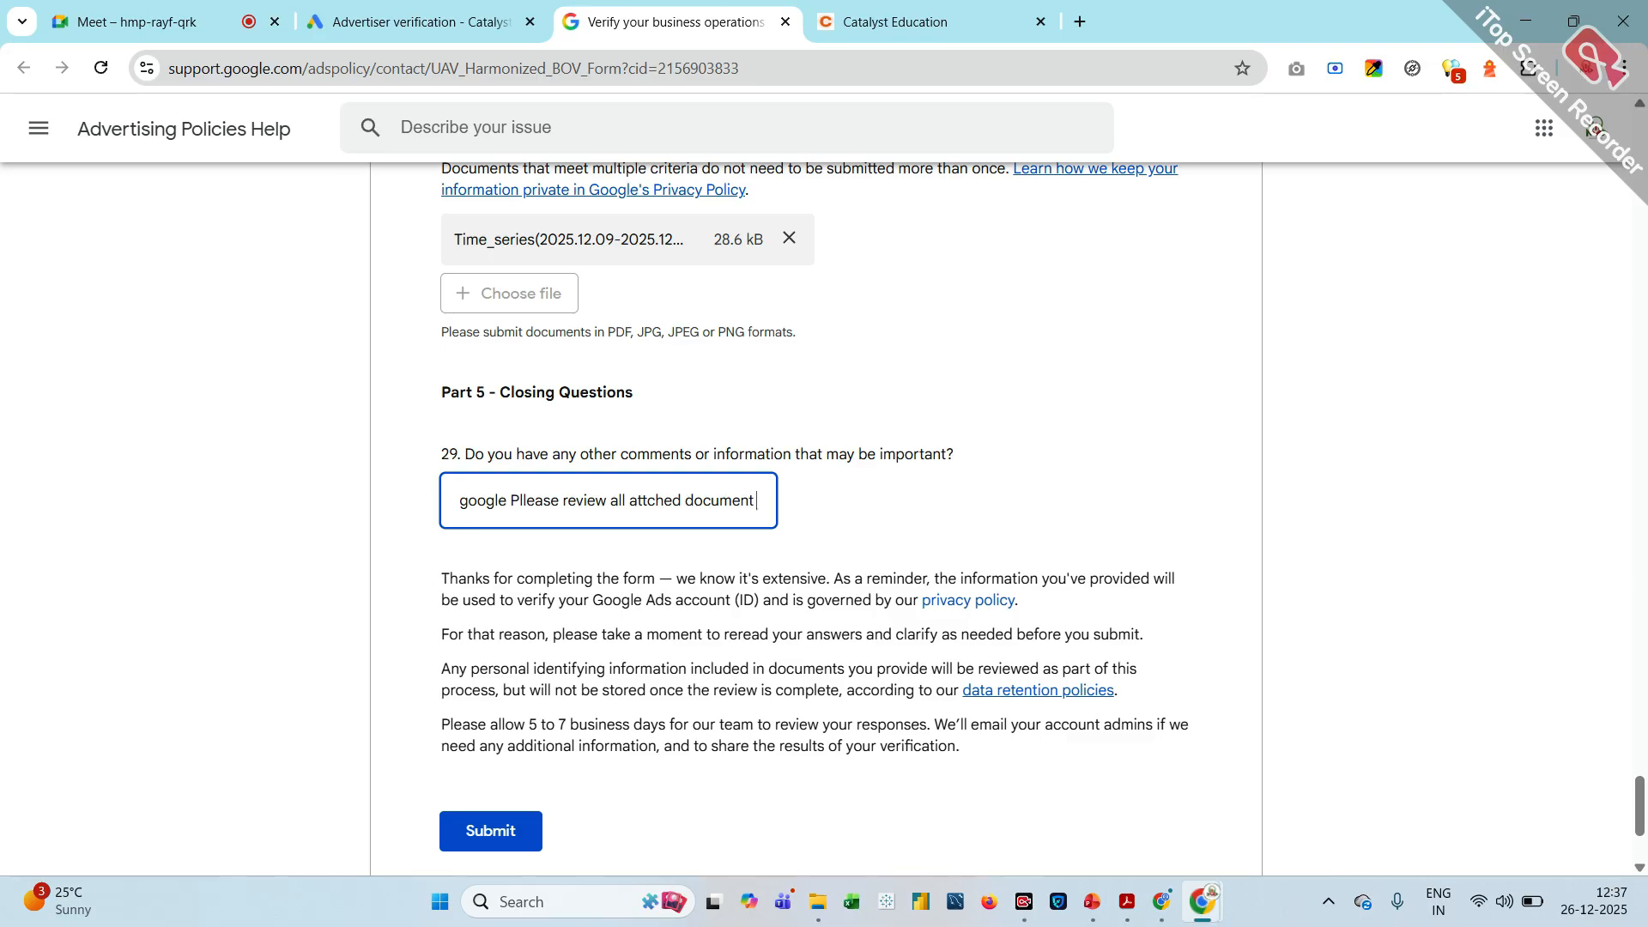
text(and)
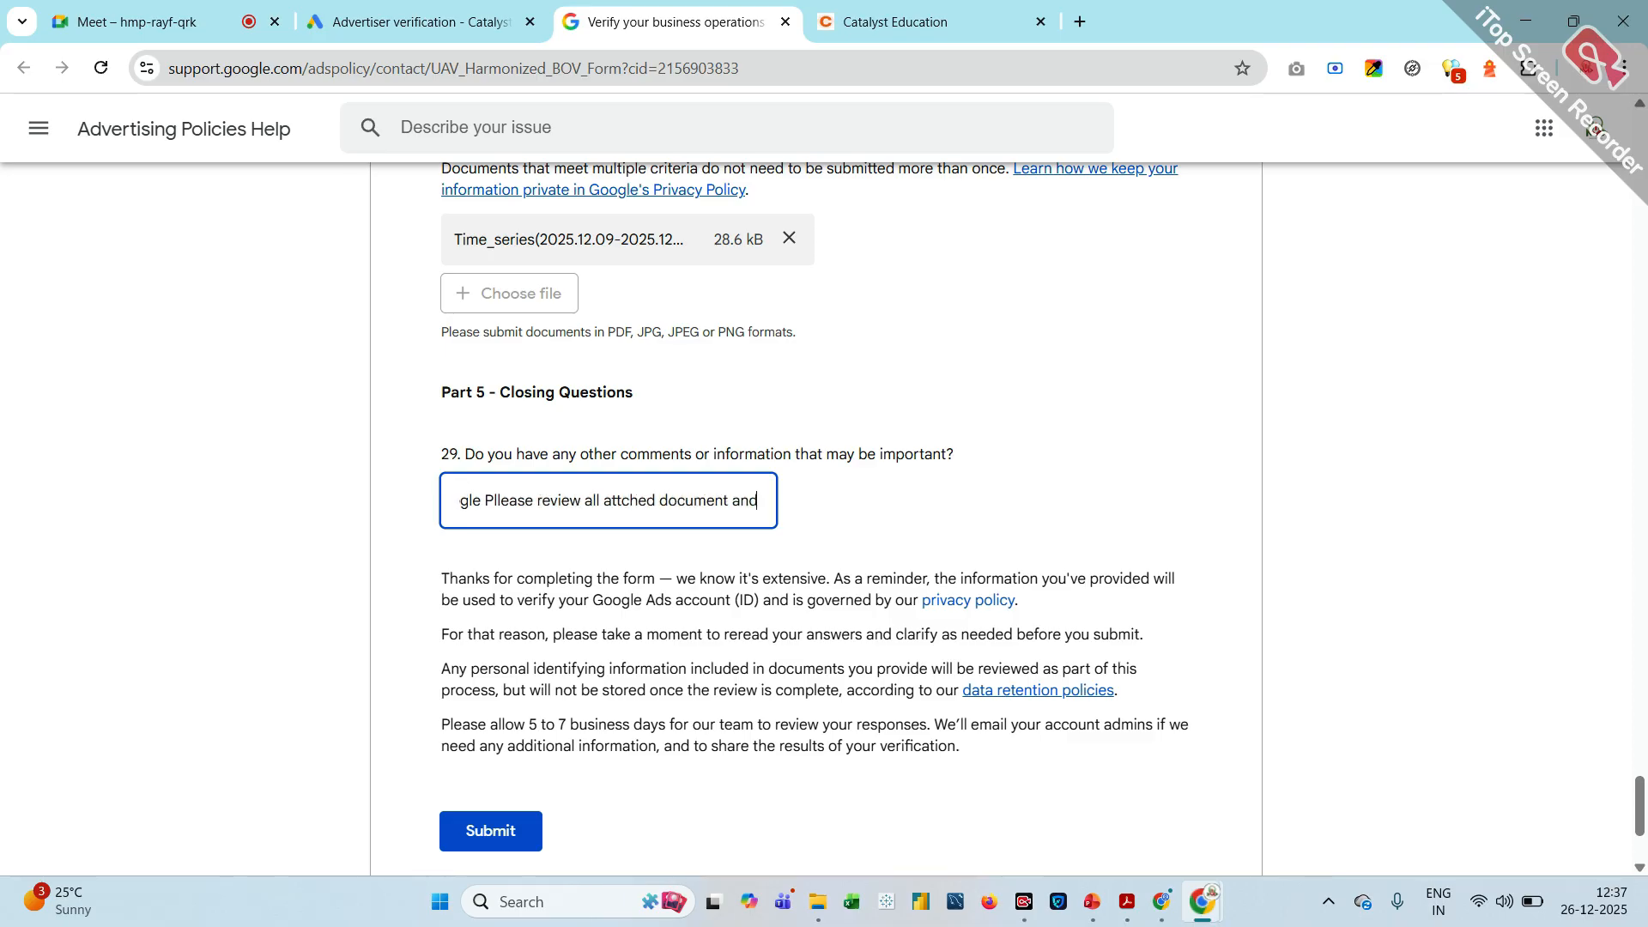
text( act)
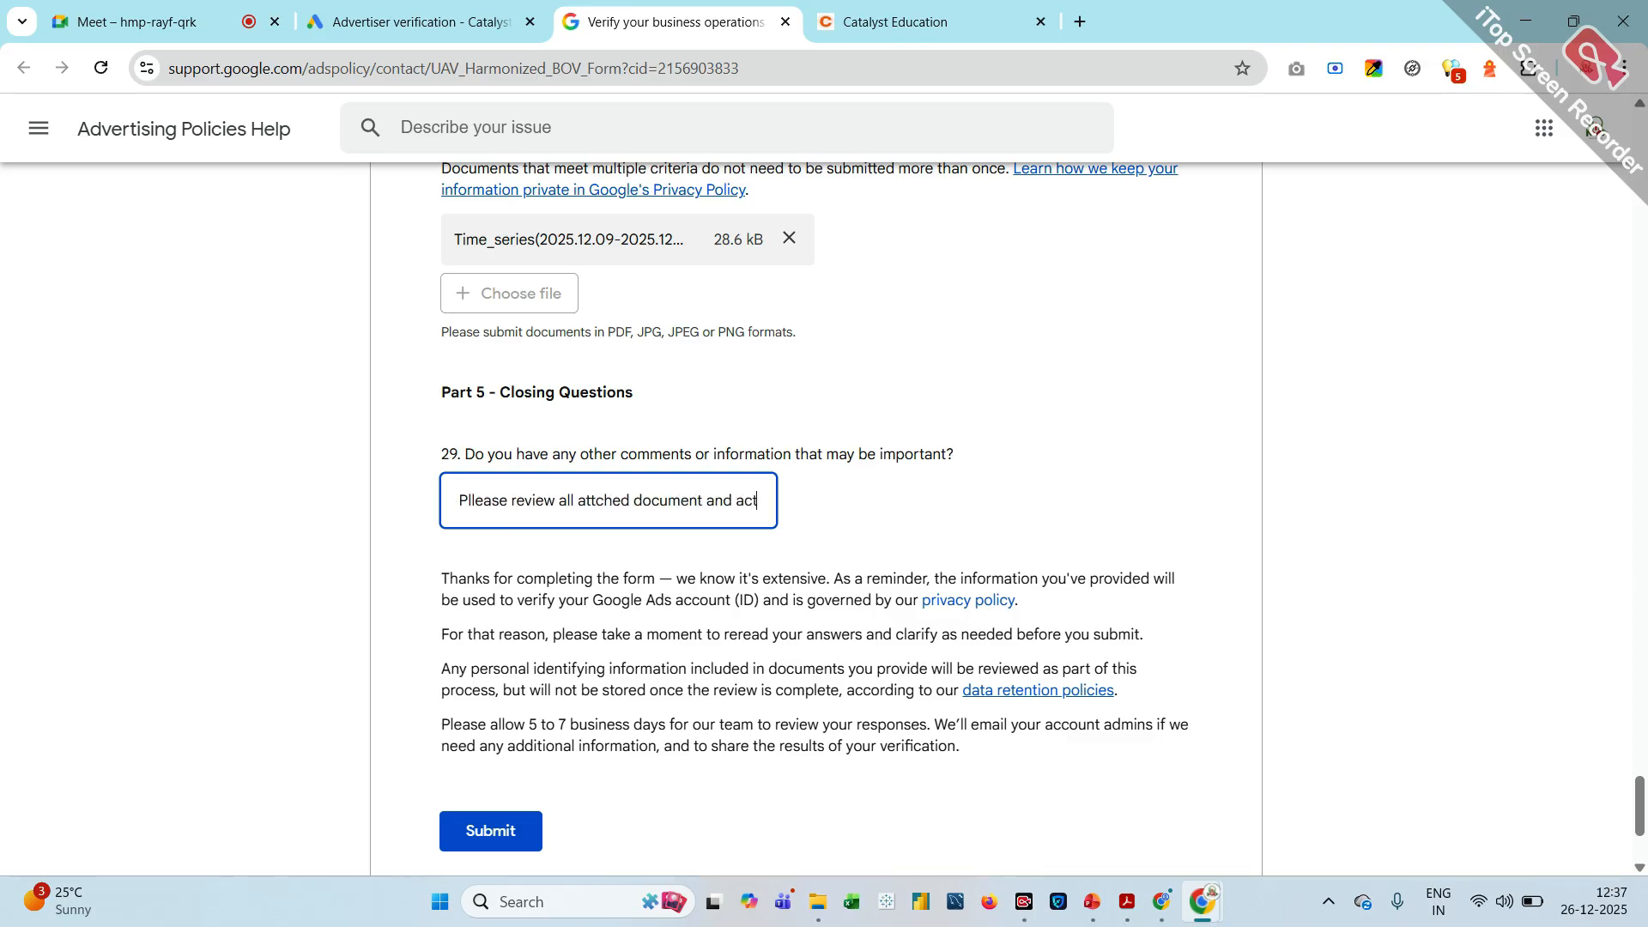
text(ivate )
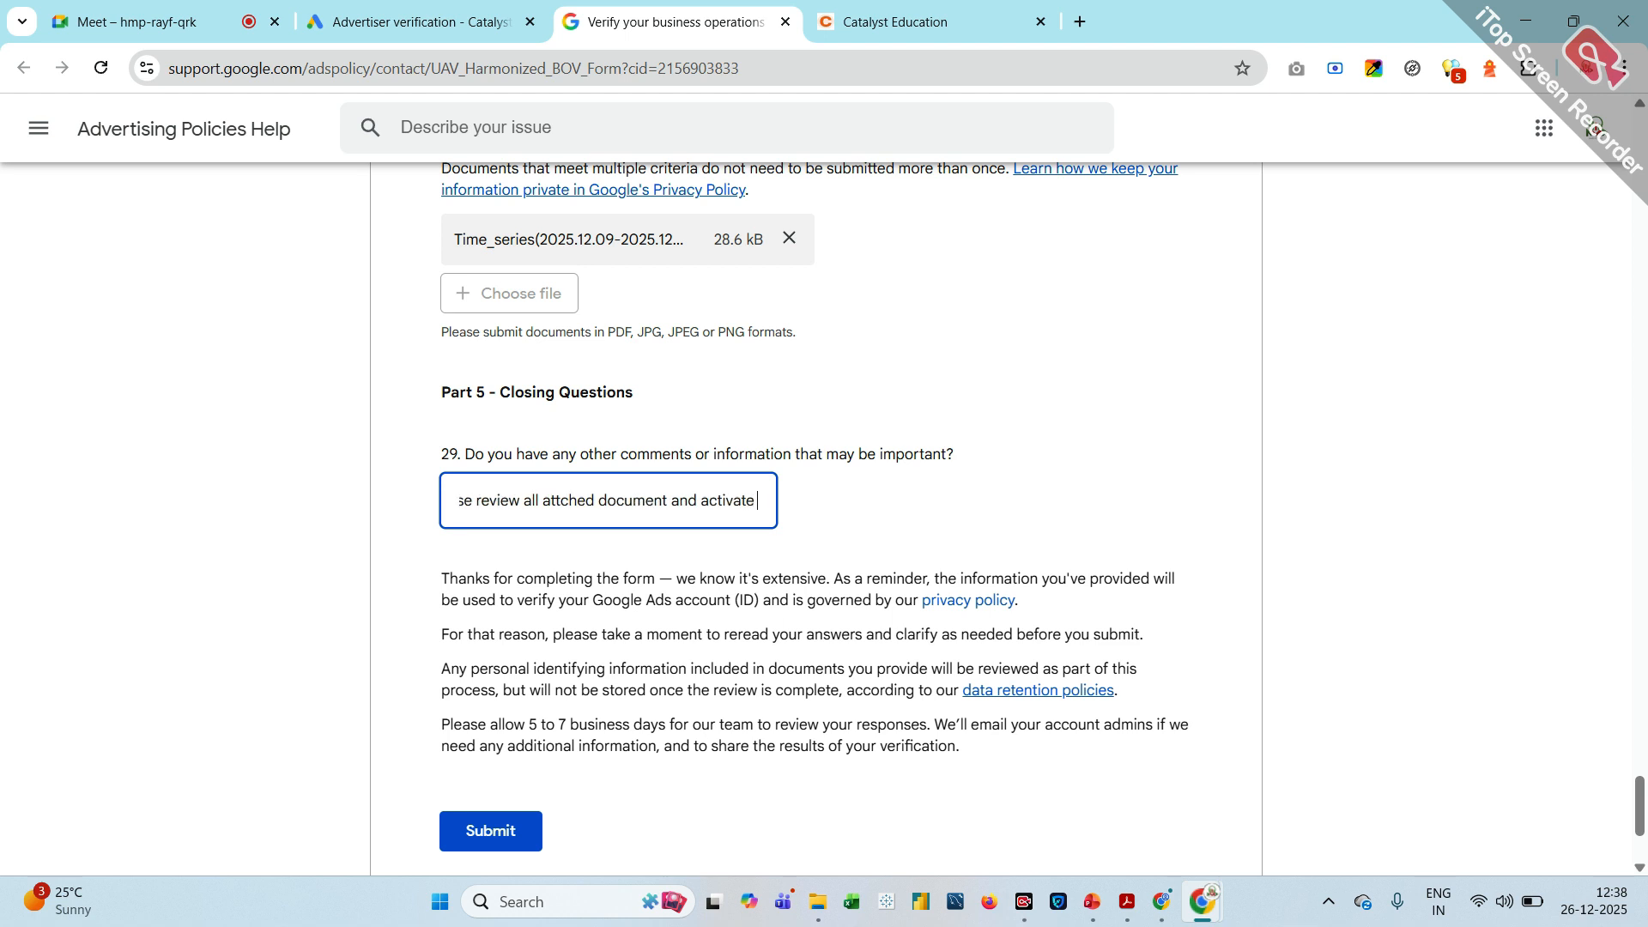
text(my account)
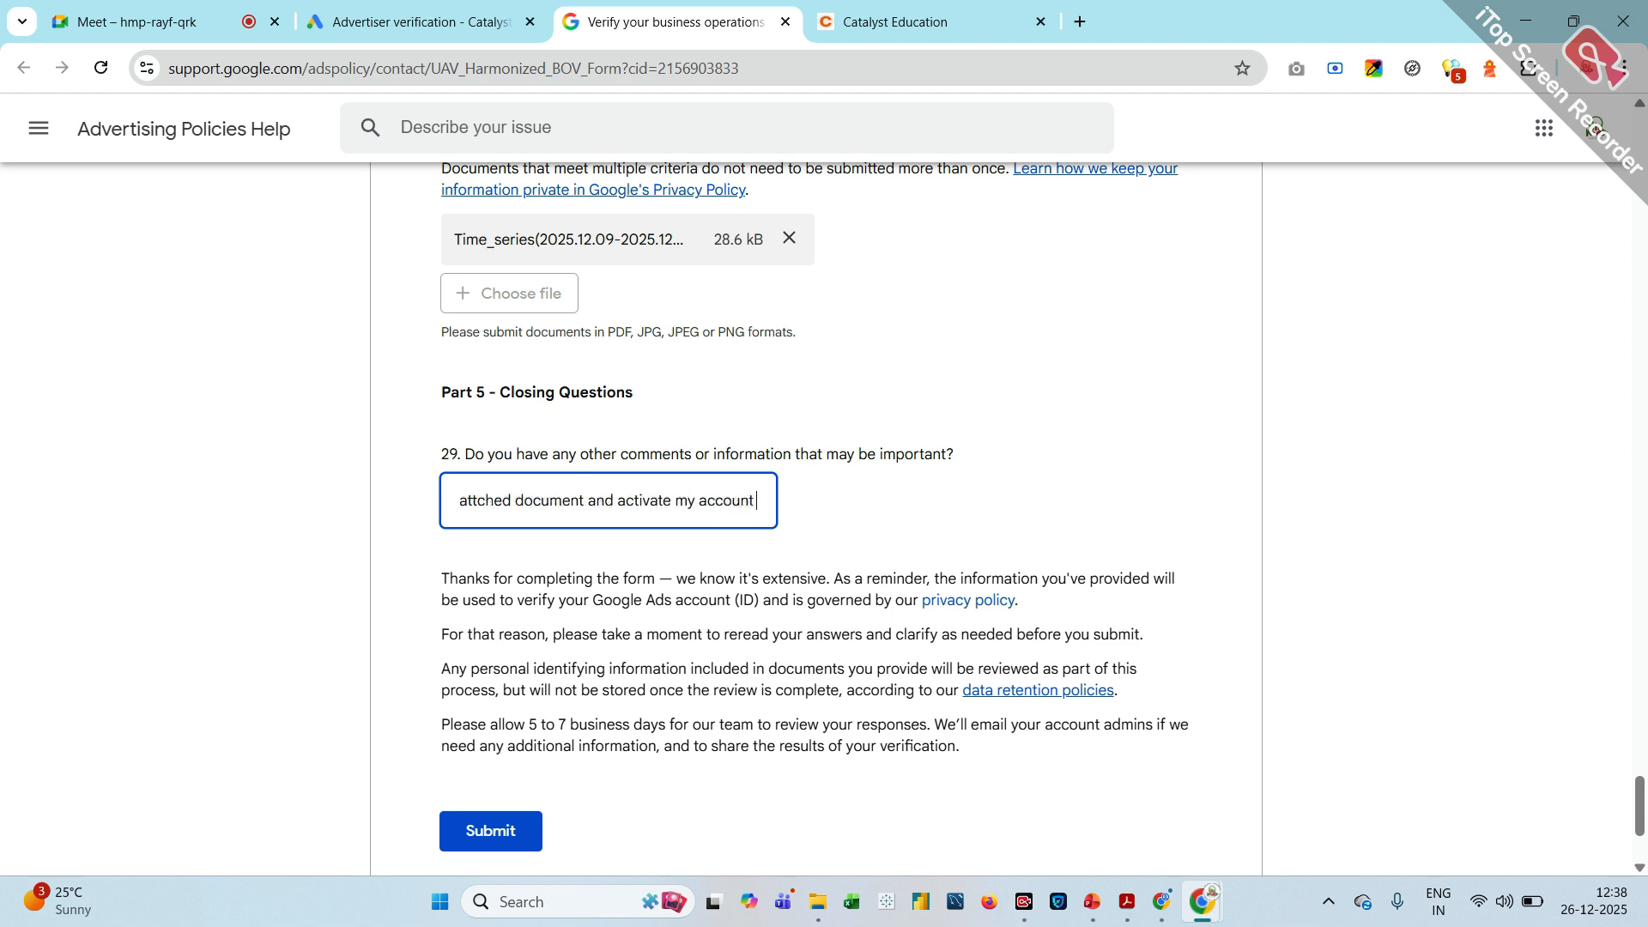
scroll(593, 515, down, 3)
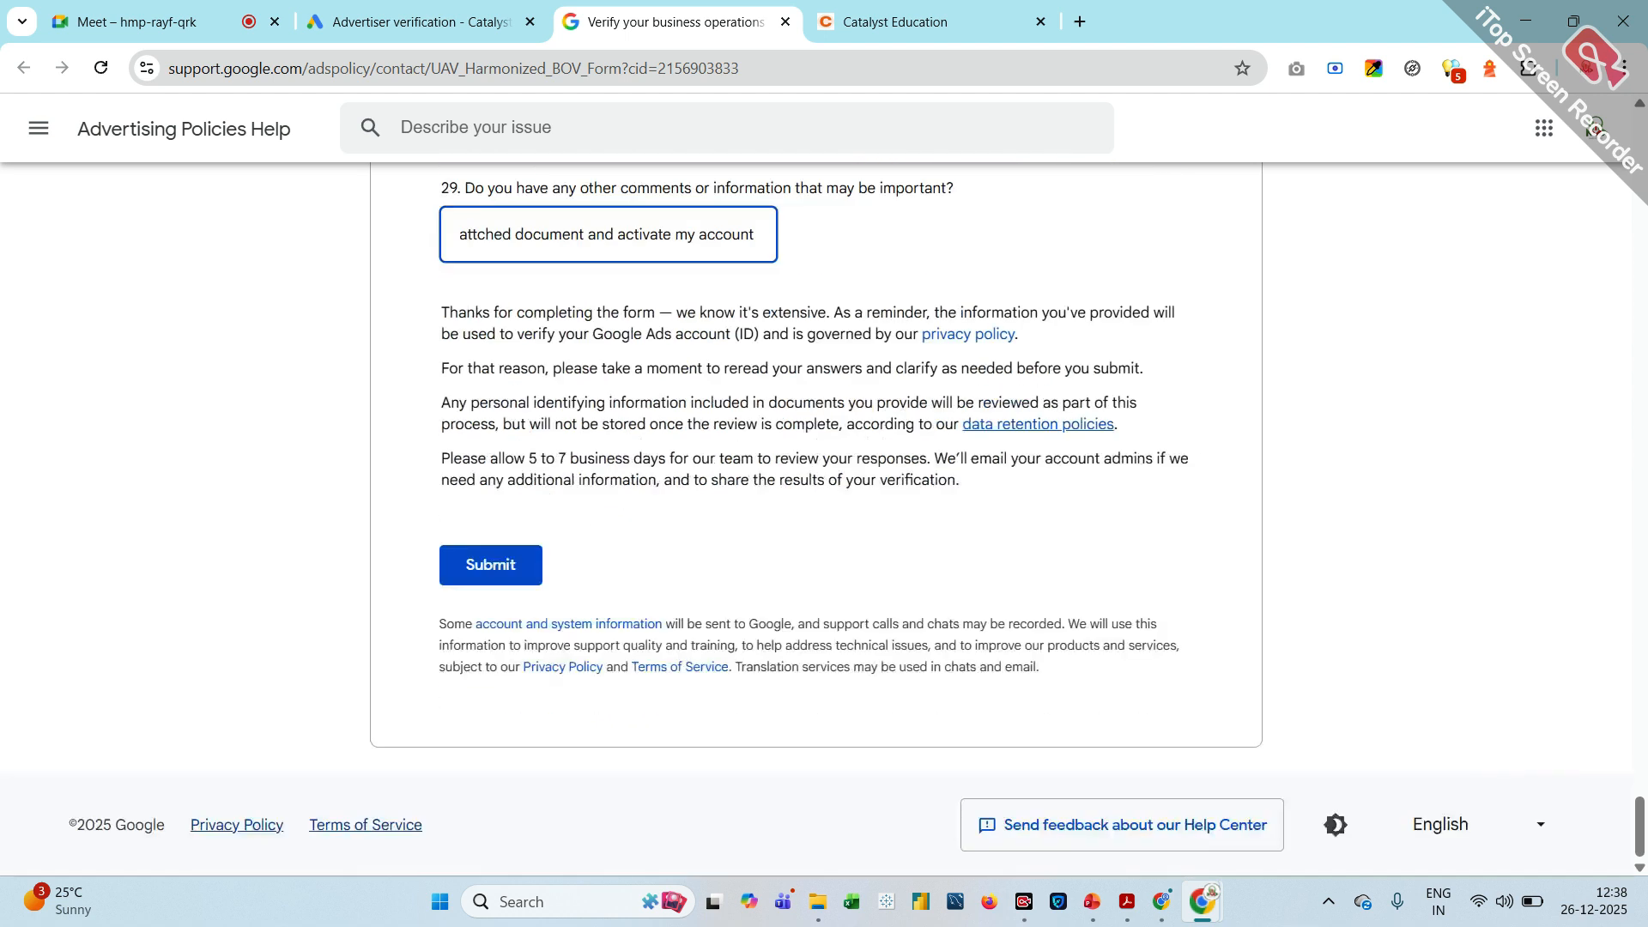
click(520, 567)
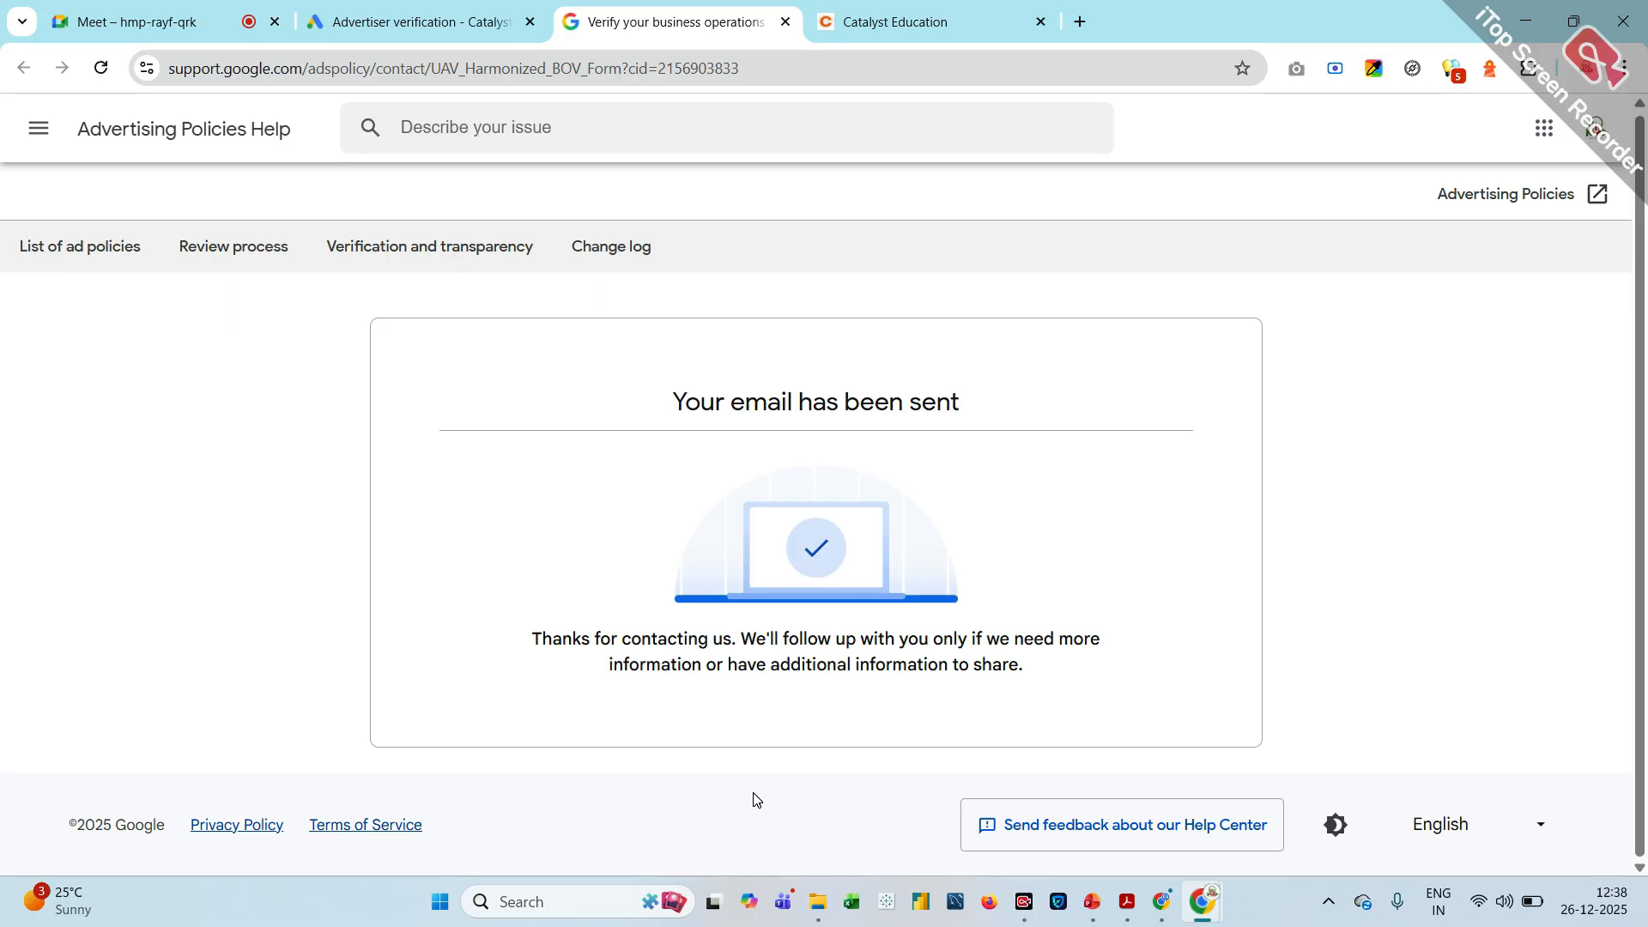
Switch to the second listed of the other Chrome profiles and search Google for "google ads"
click(1585, 75)
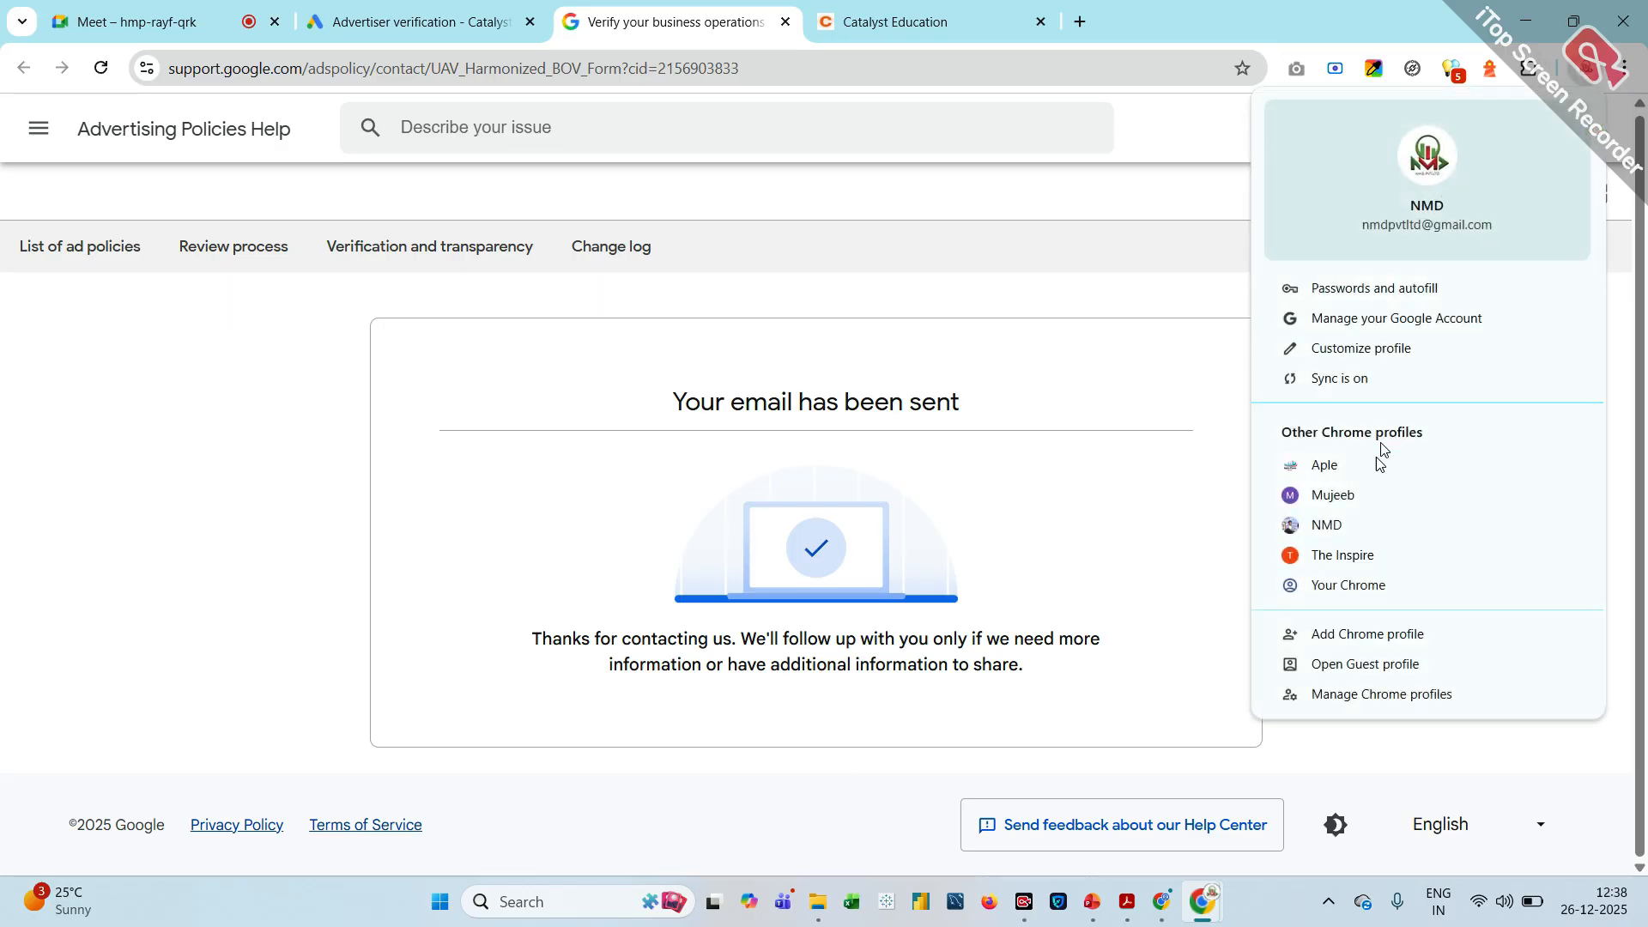
click(1344, 495)
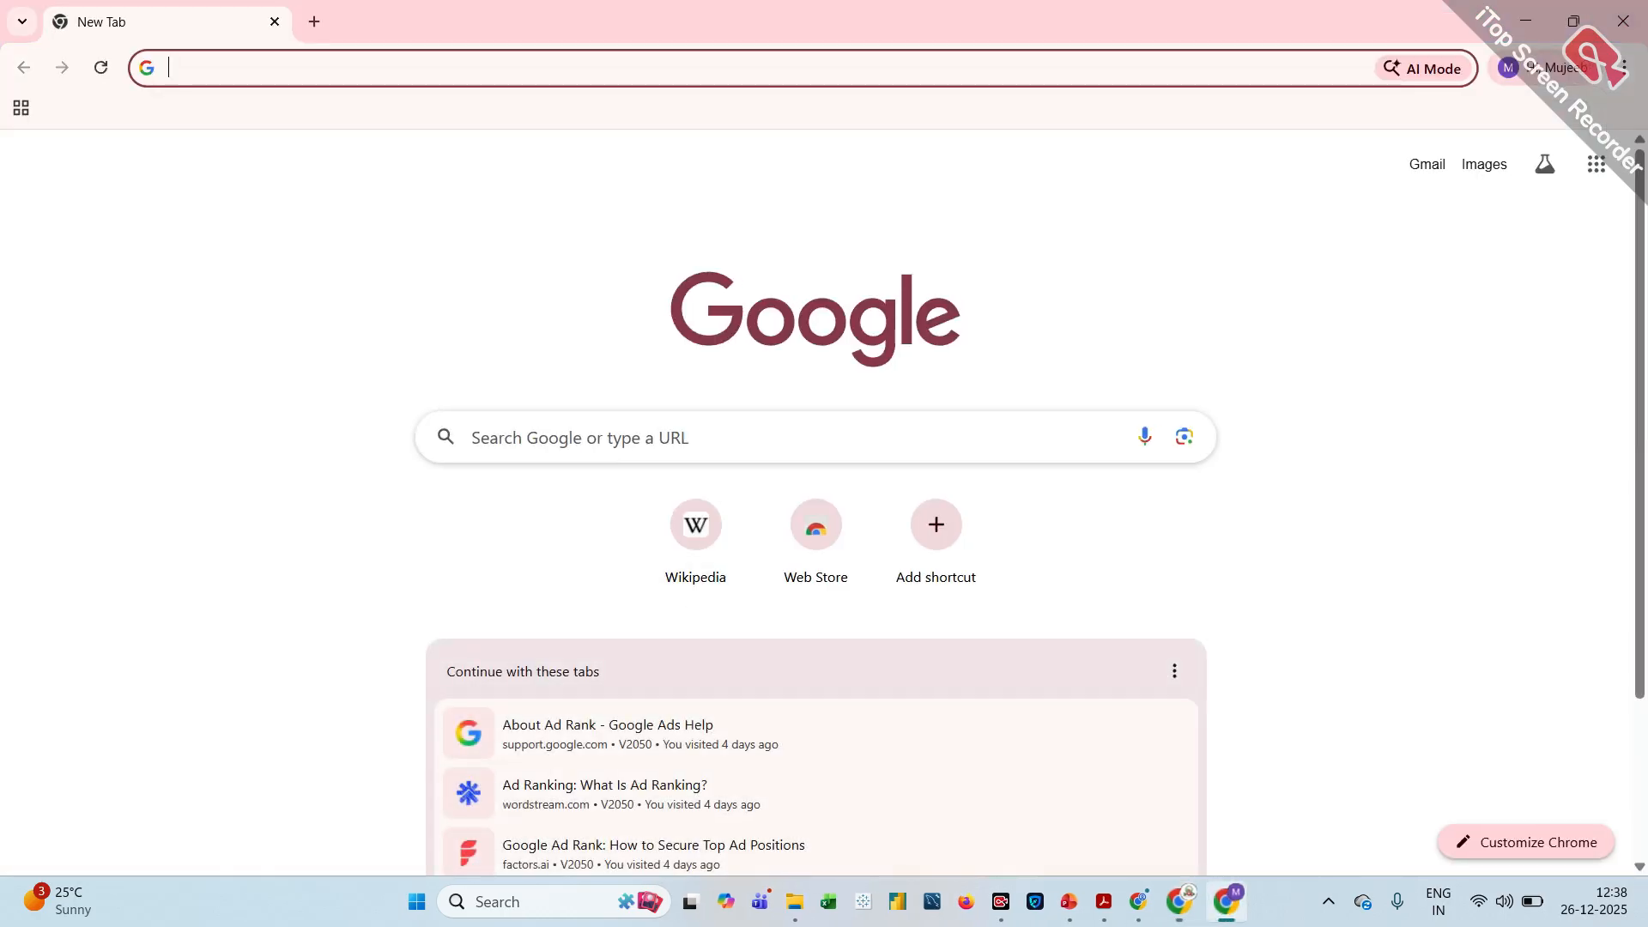
click(515, 437)
click(553, 534)
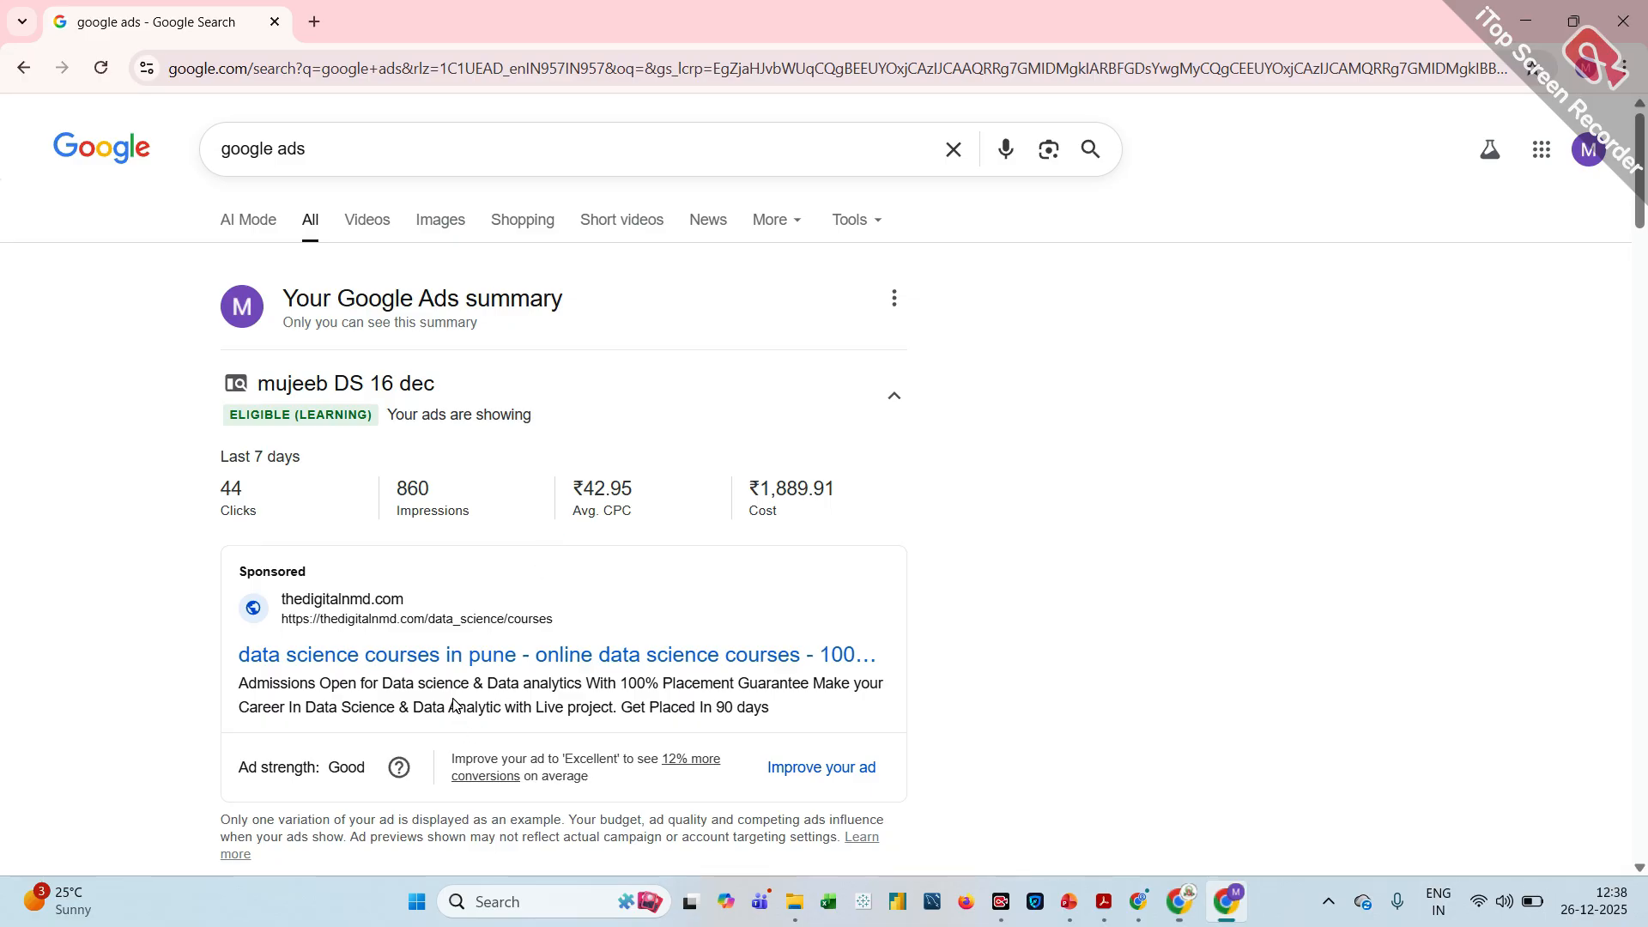
Open Google Ads from the sponsored search result and select the NMD PVTLTD DS & DM account
scroll(455, 705, down, 4)
scroll(455, 706, down, 7)
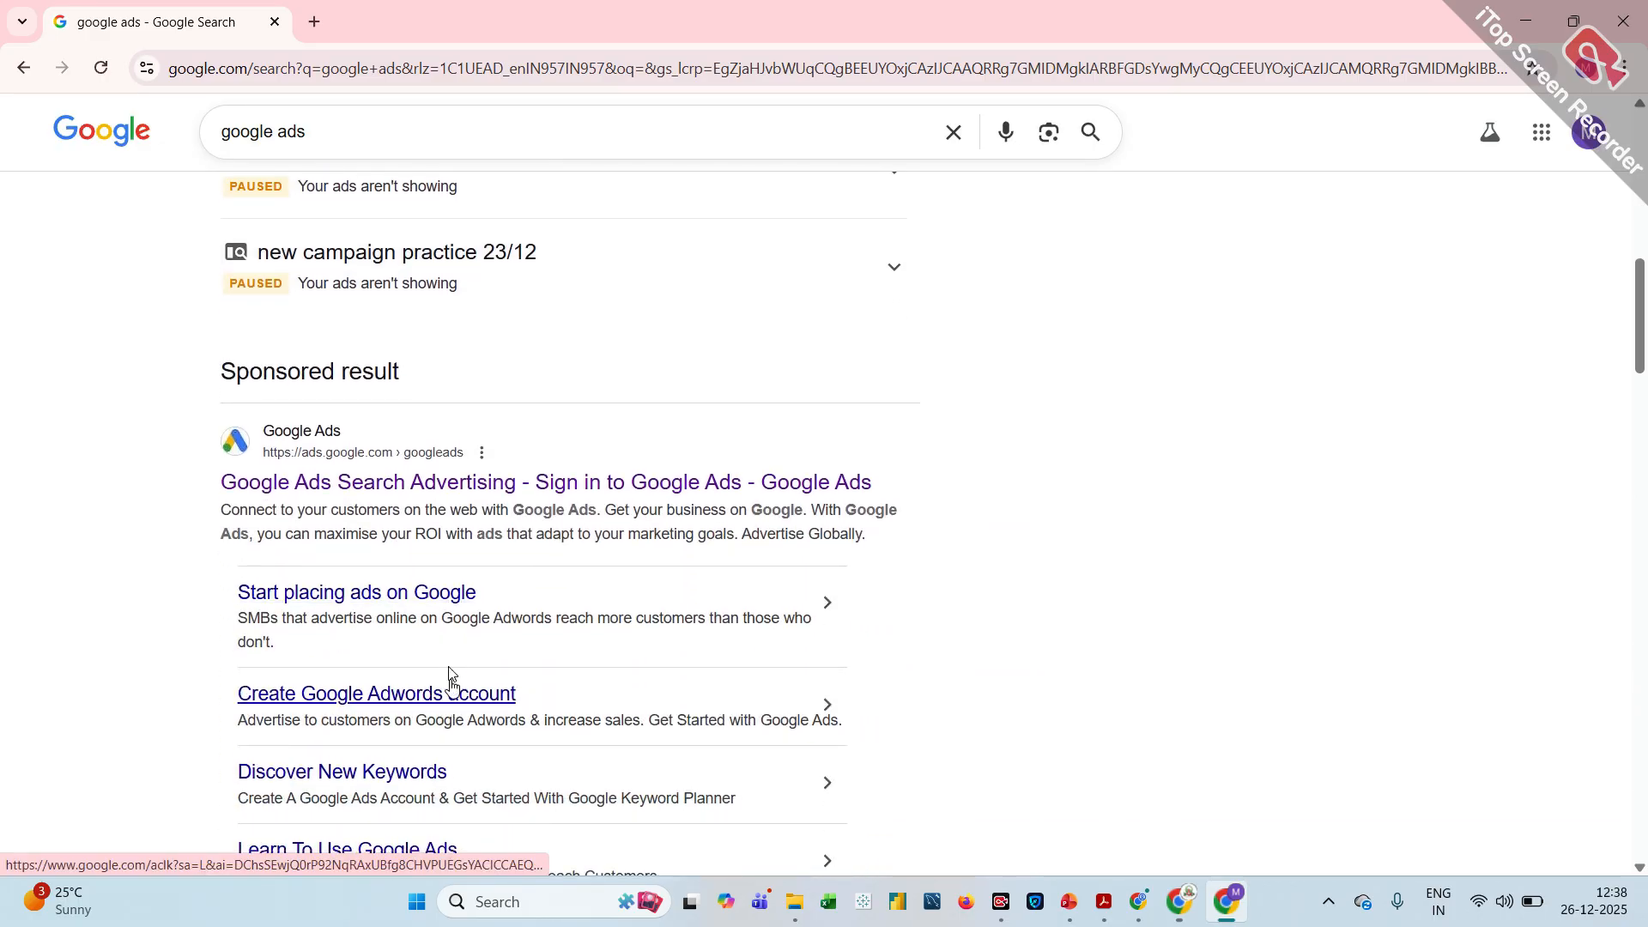
click(455, 496)
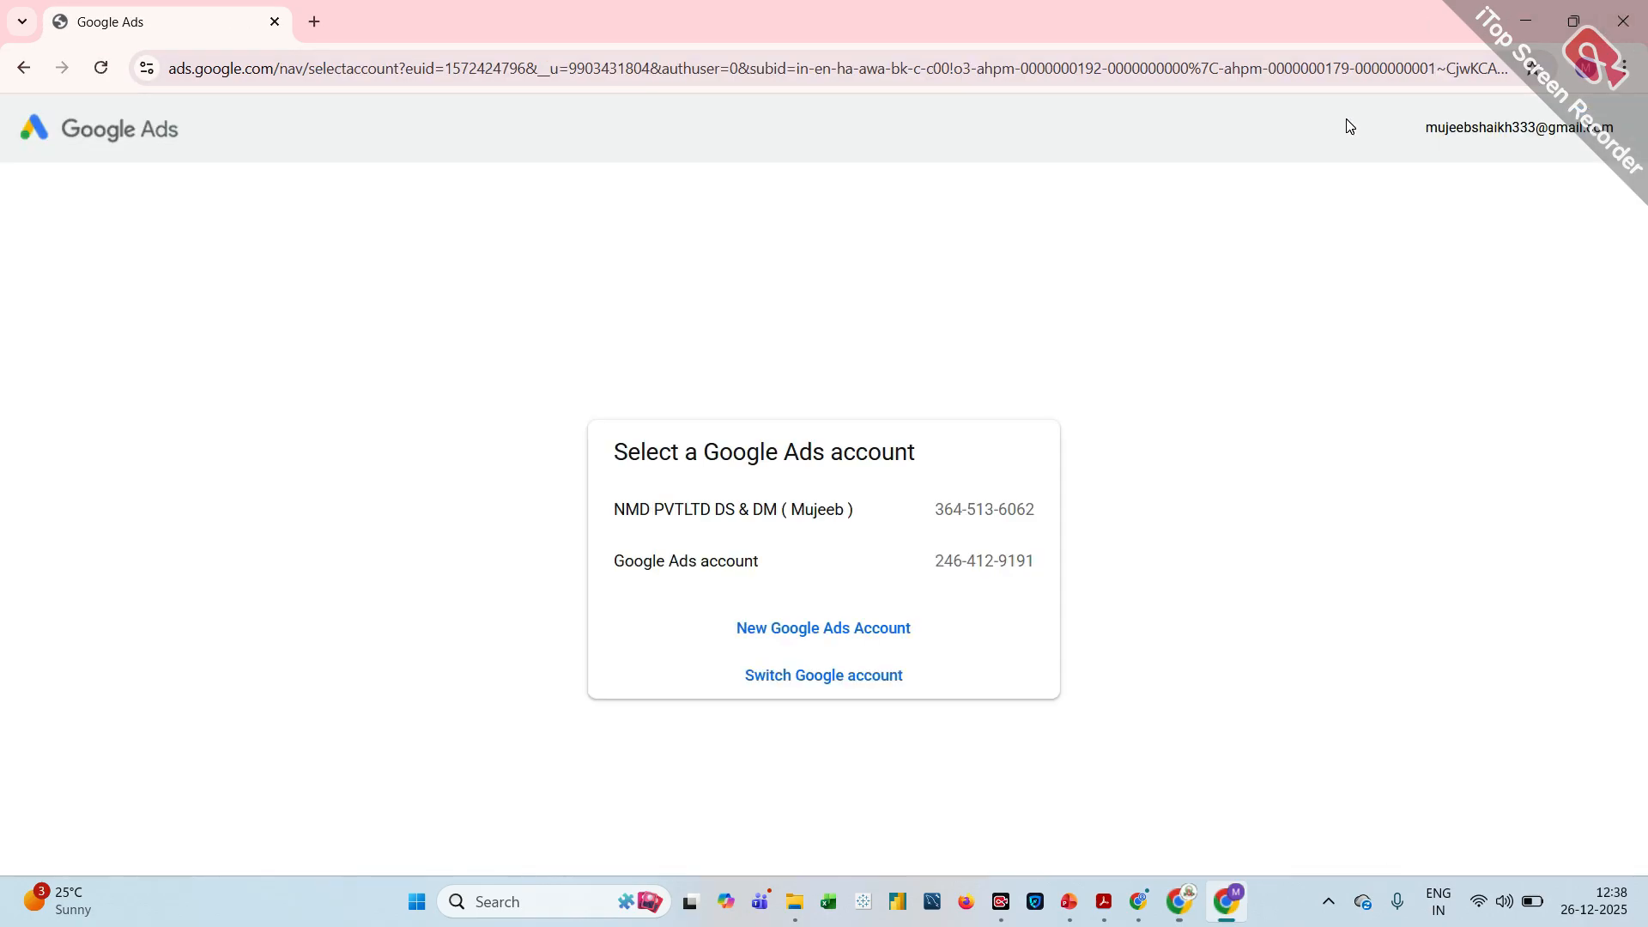
click(855, 531)
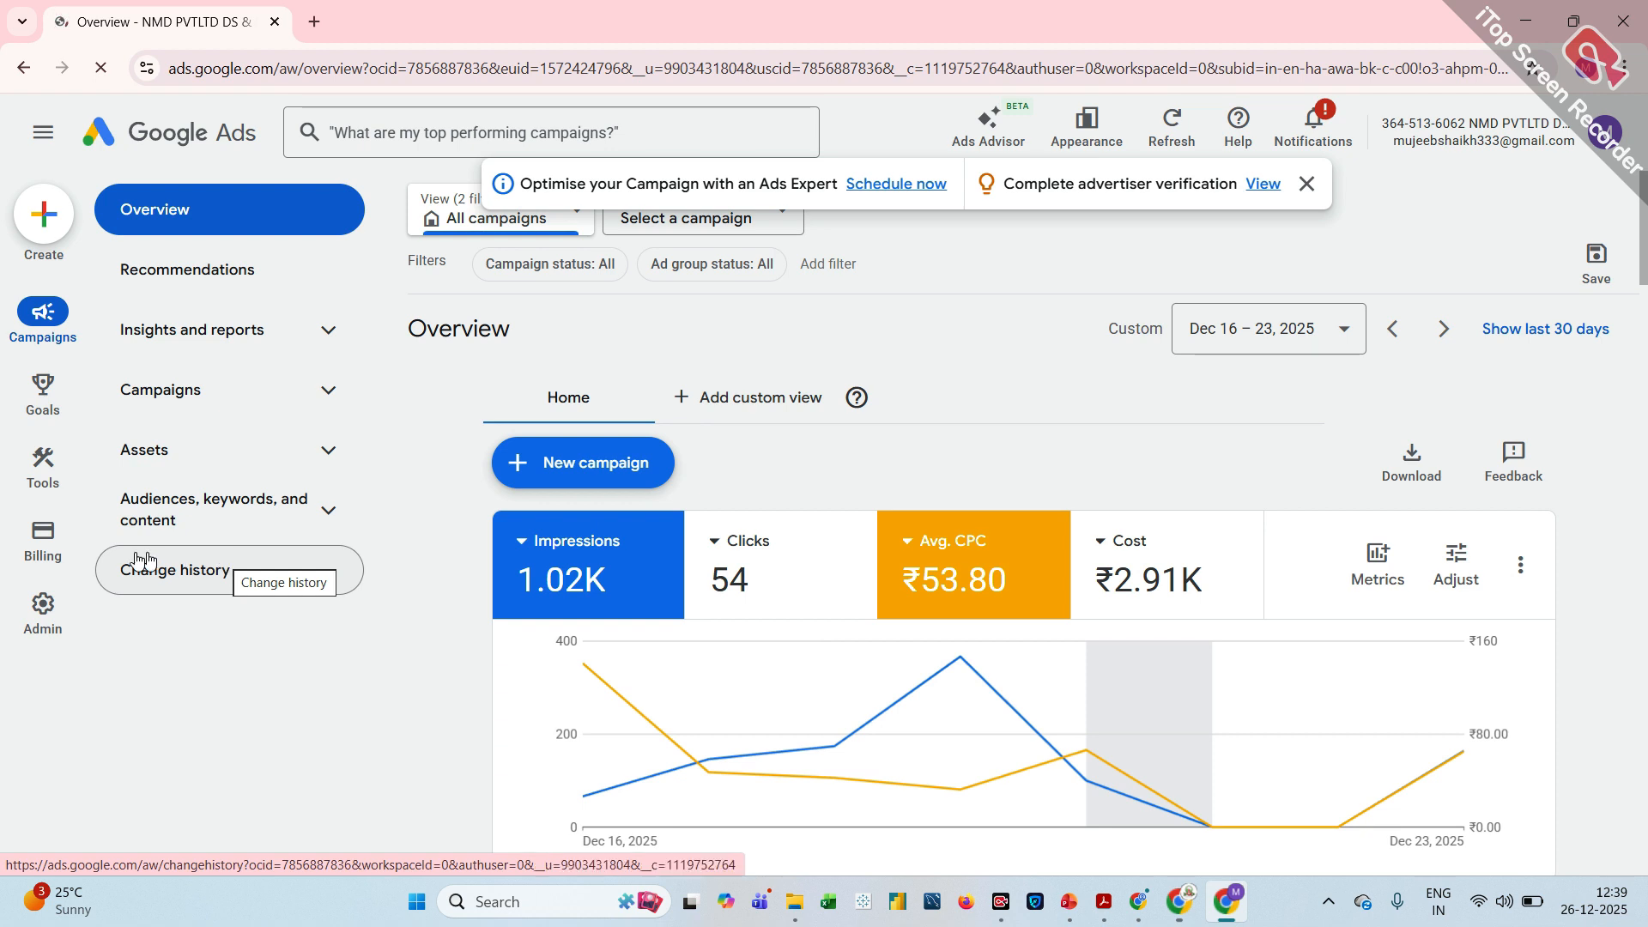
Add funds of ₹500.00 to the account with the saved Visa card and proceed to the payment provider's verification
mouse_move(36, 539)
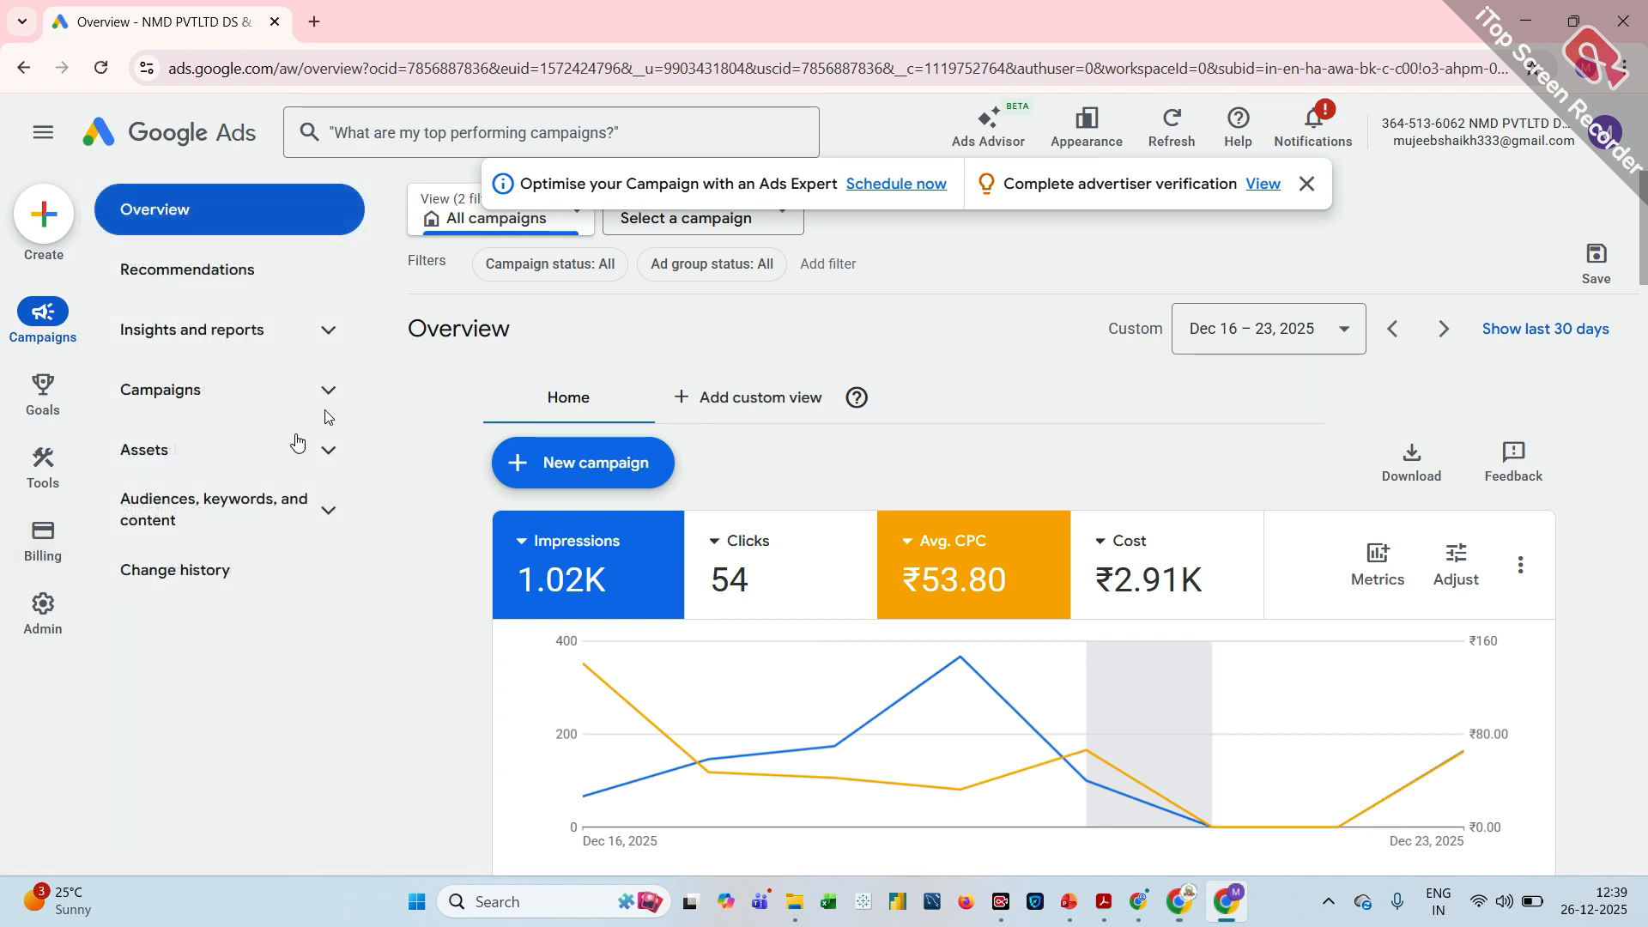
click(50, 546)
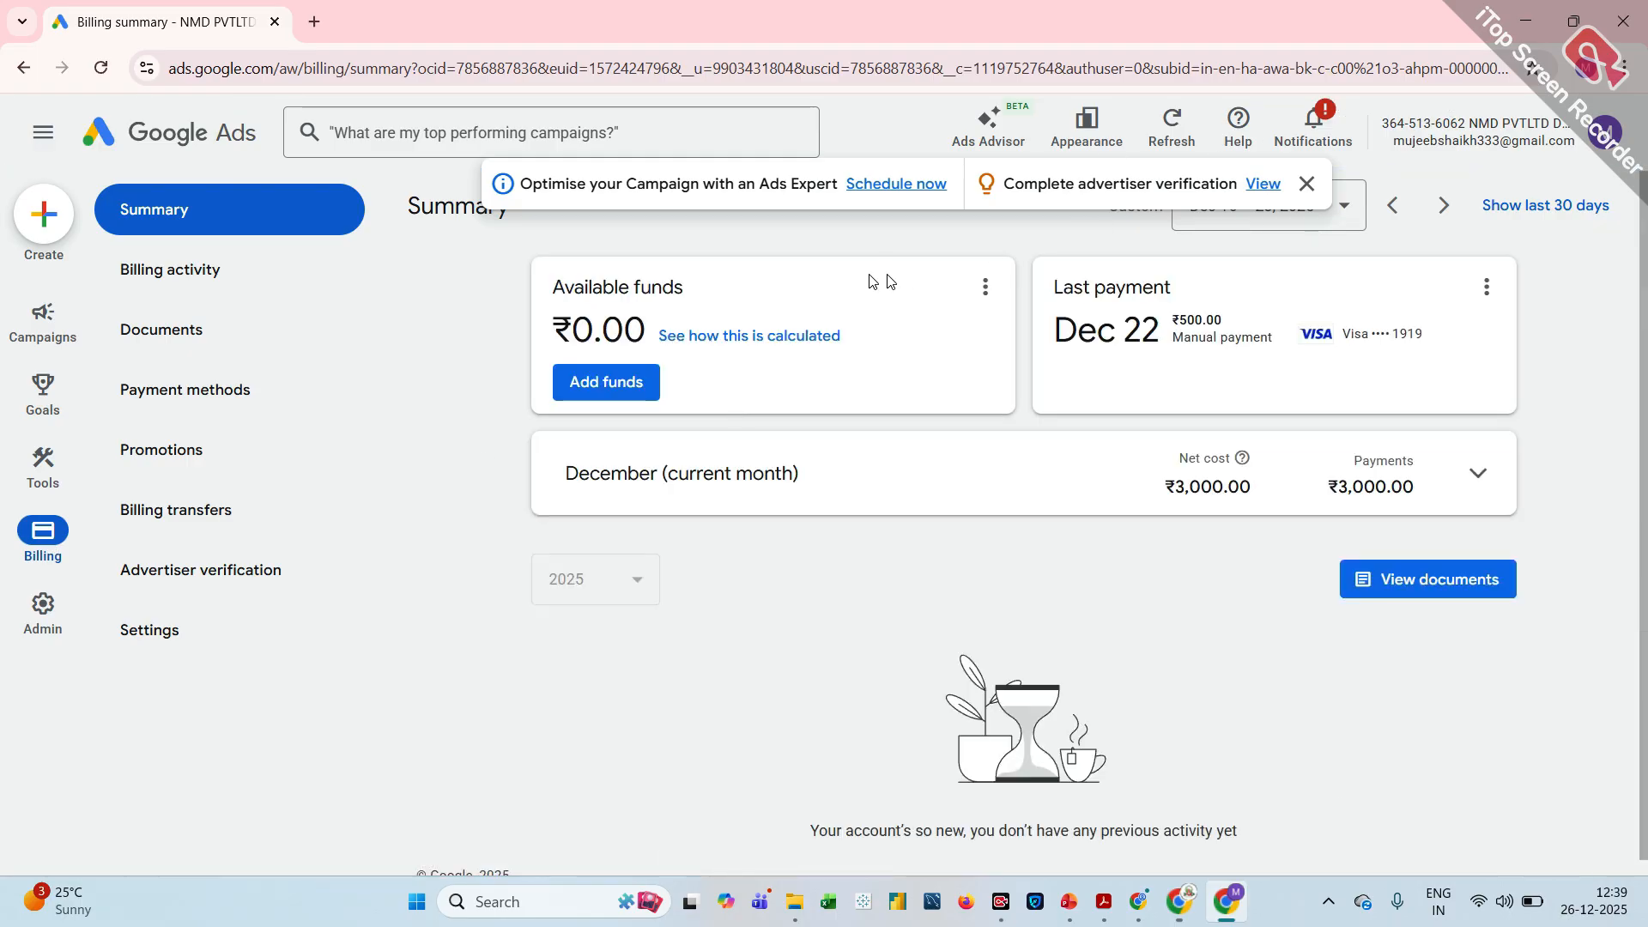
click(603, 400)
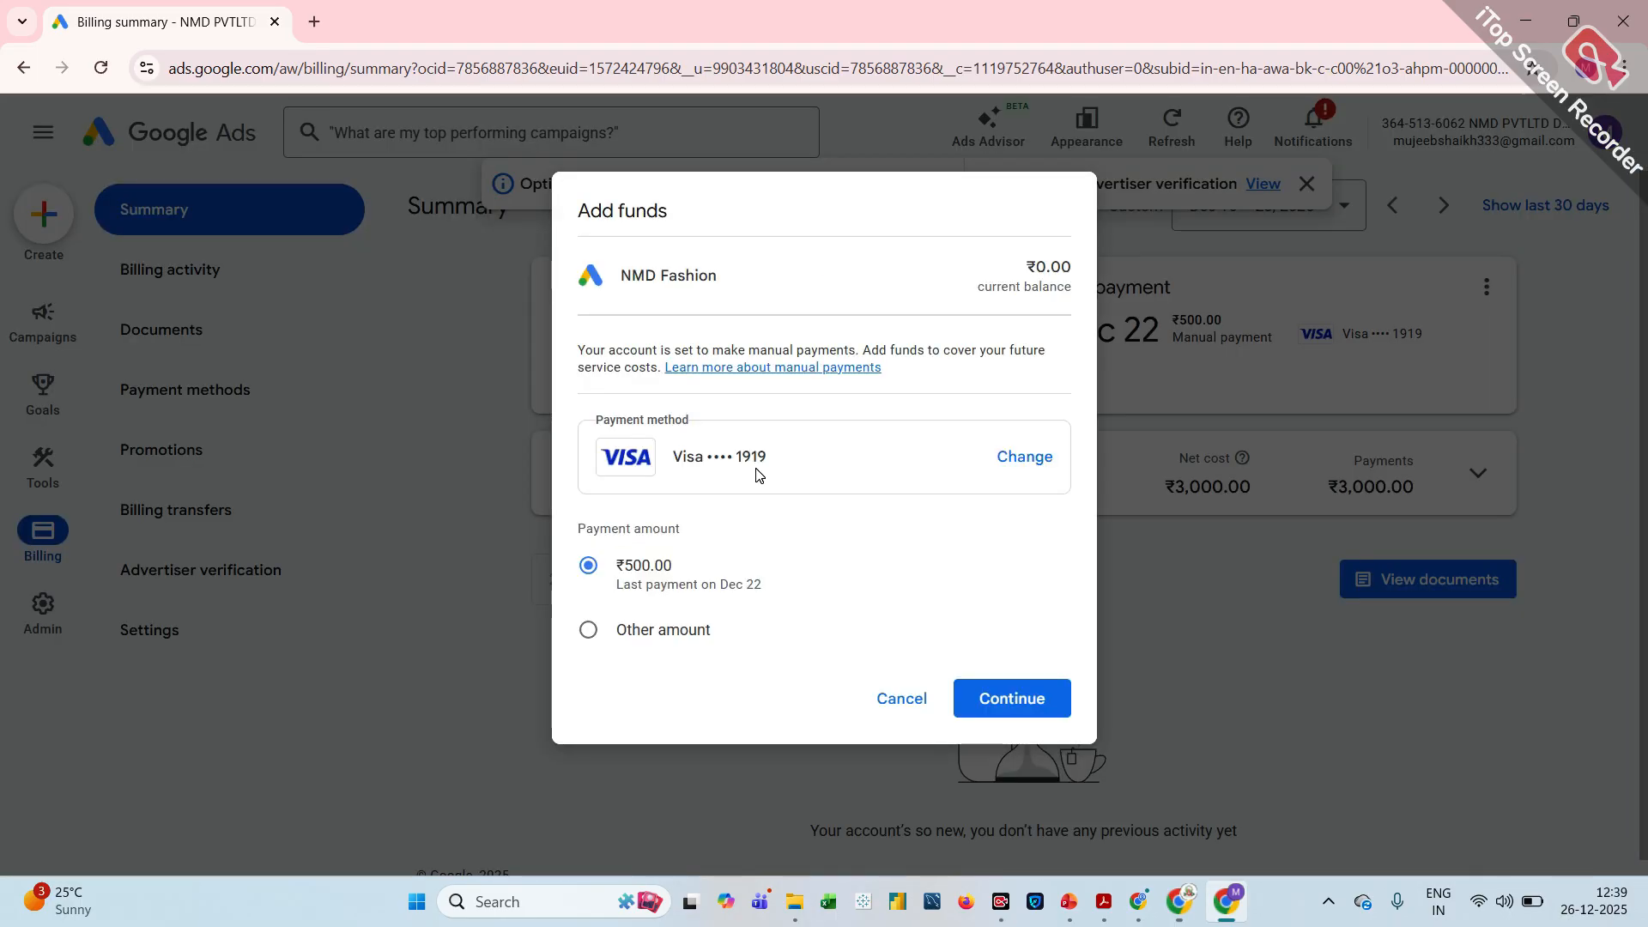
click(1021, 704)
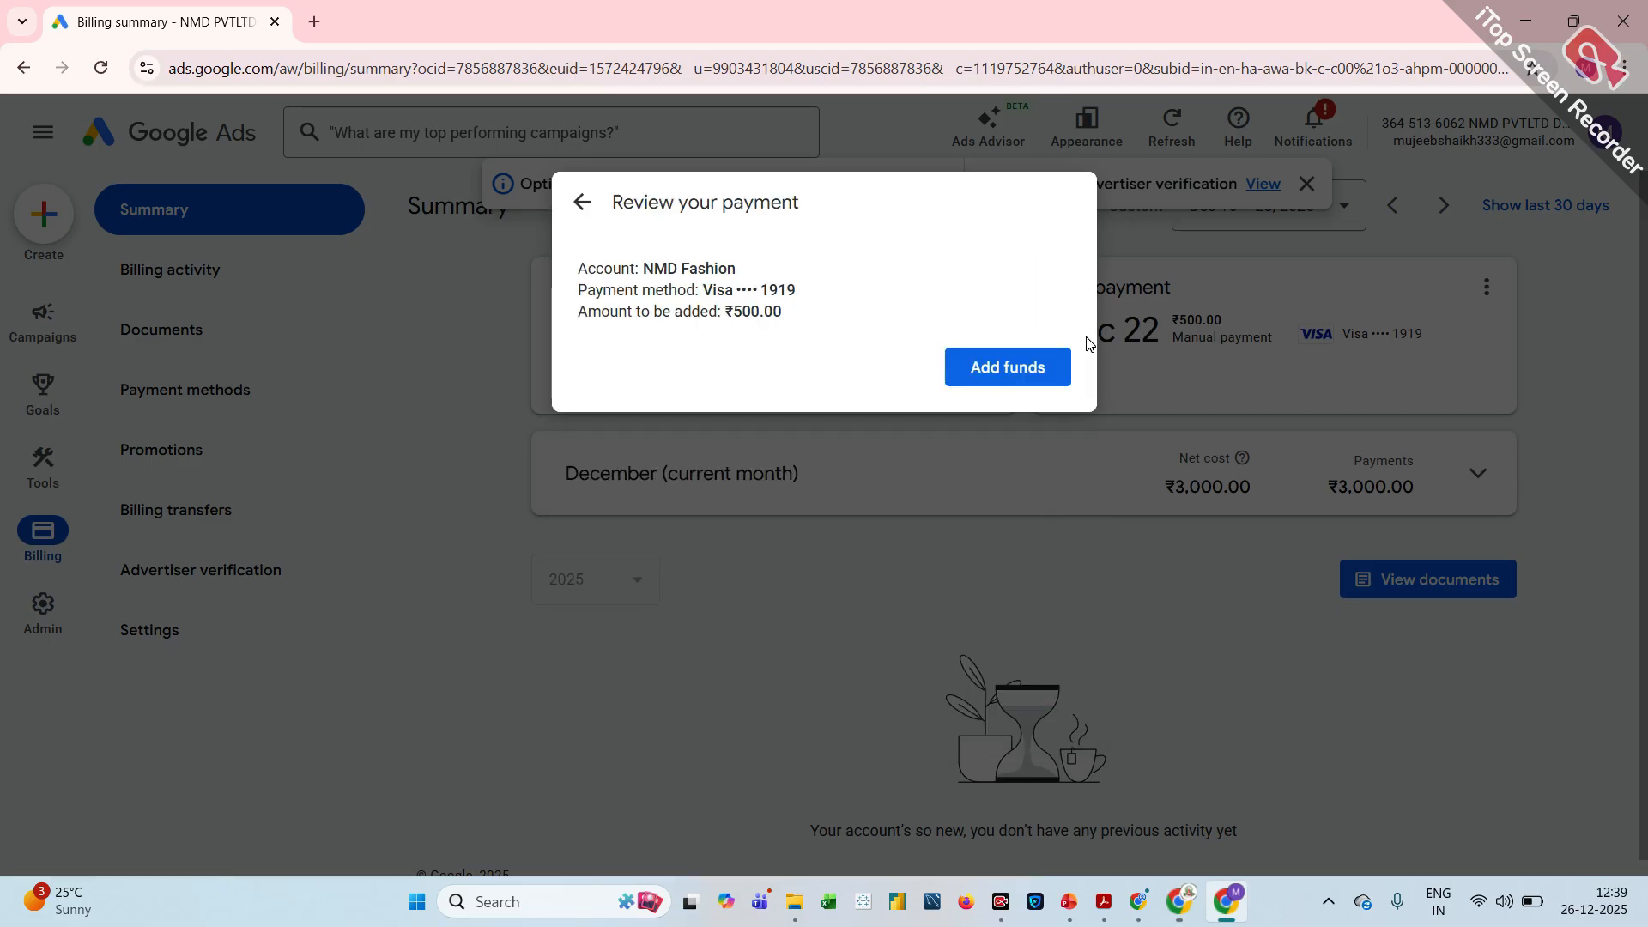
click(995, 377)
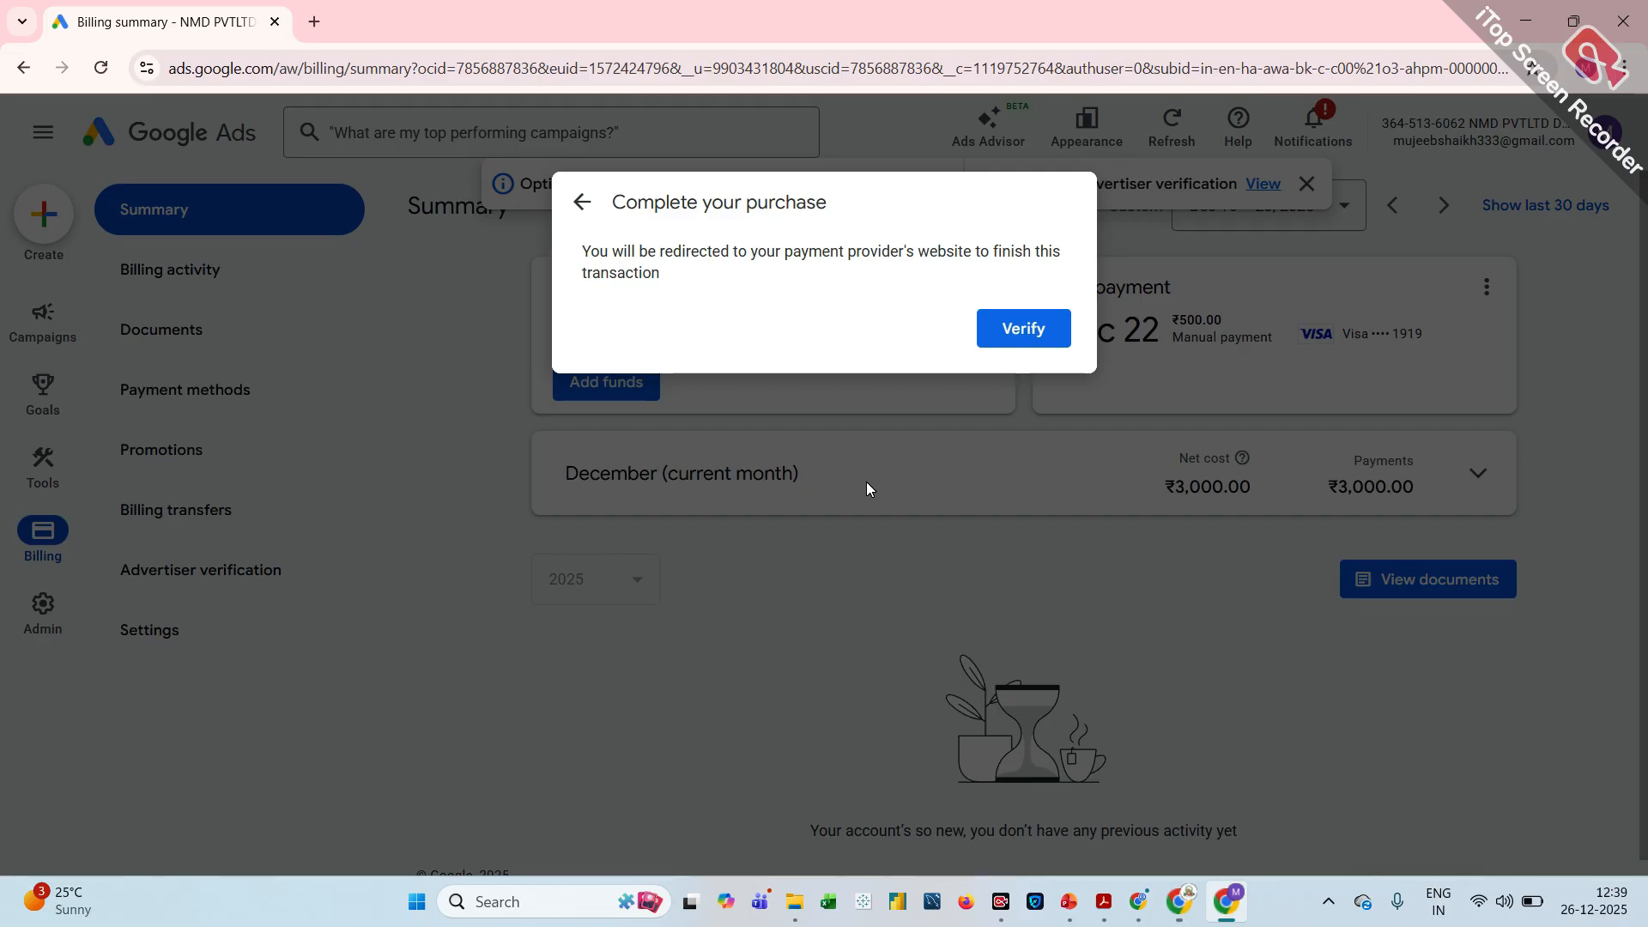
click(1013, 339)
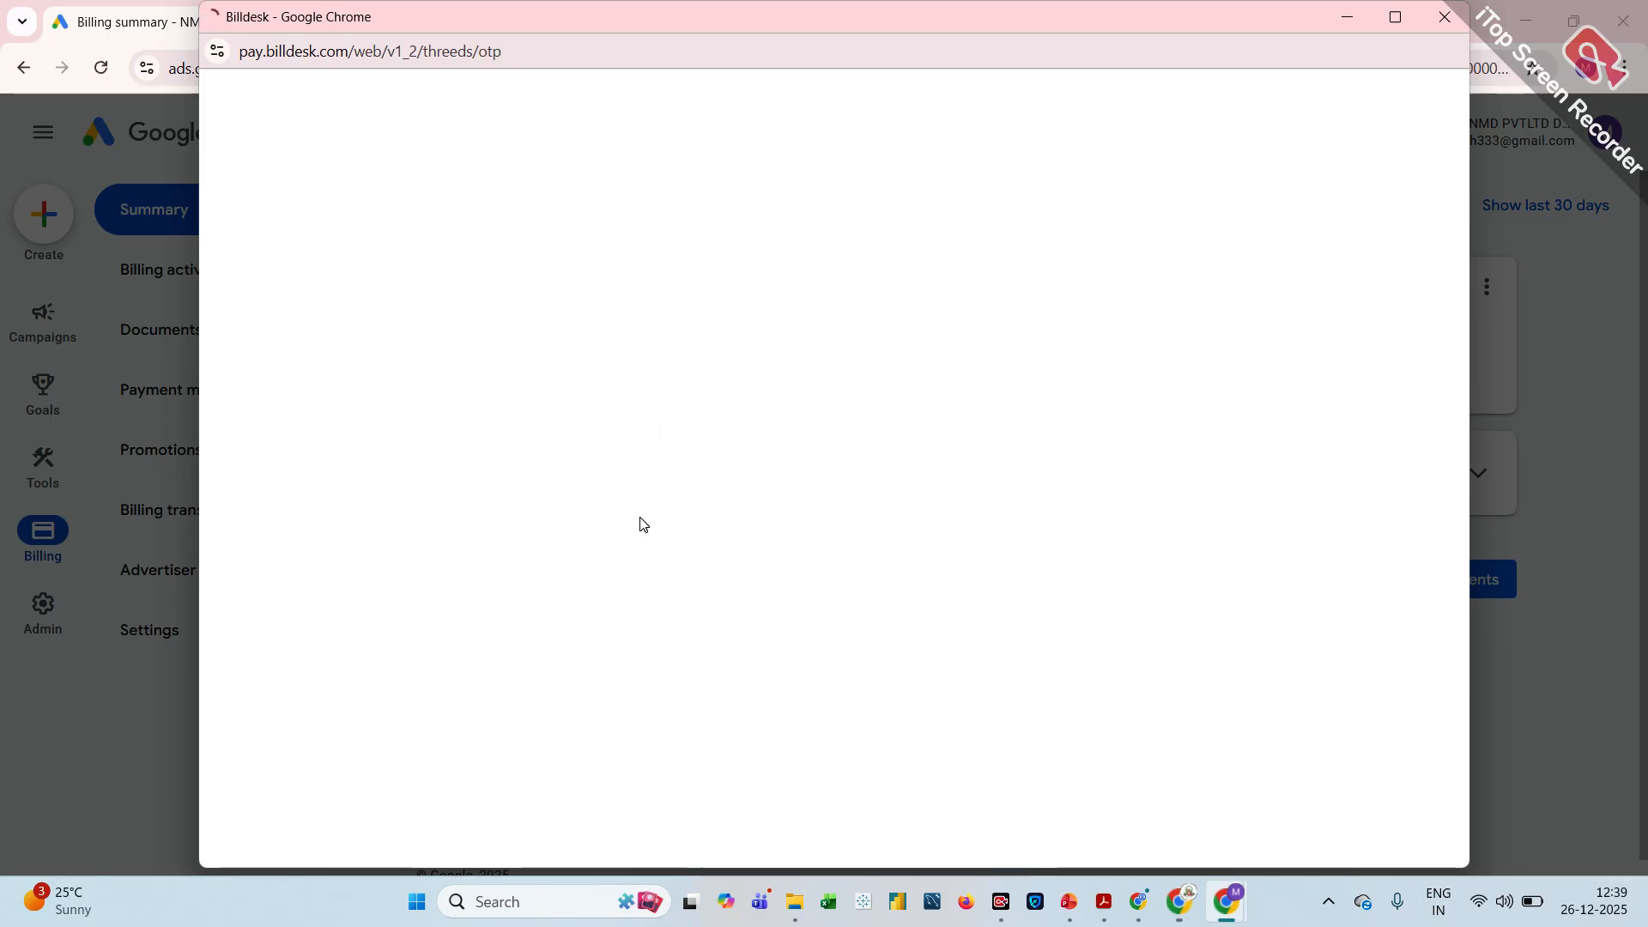
Enter the bank's one-time verification code, confirm the purchase and close the payment dialog
click(659, 513)
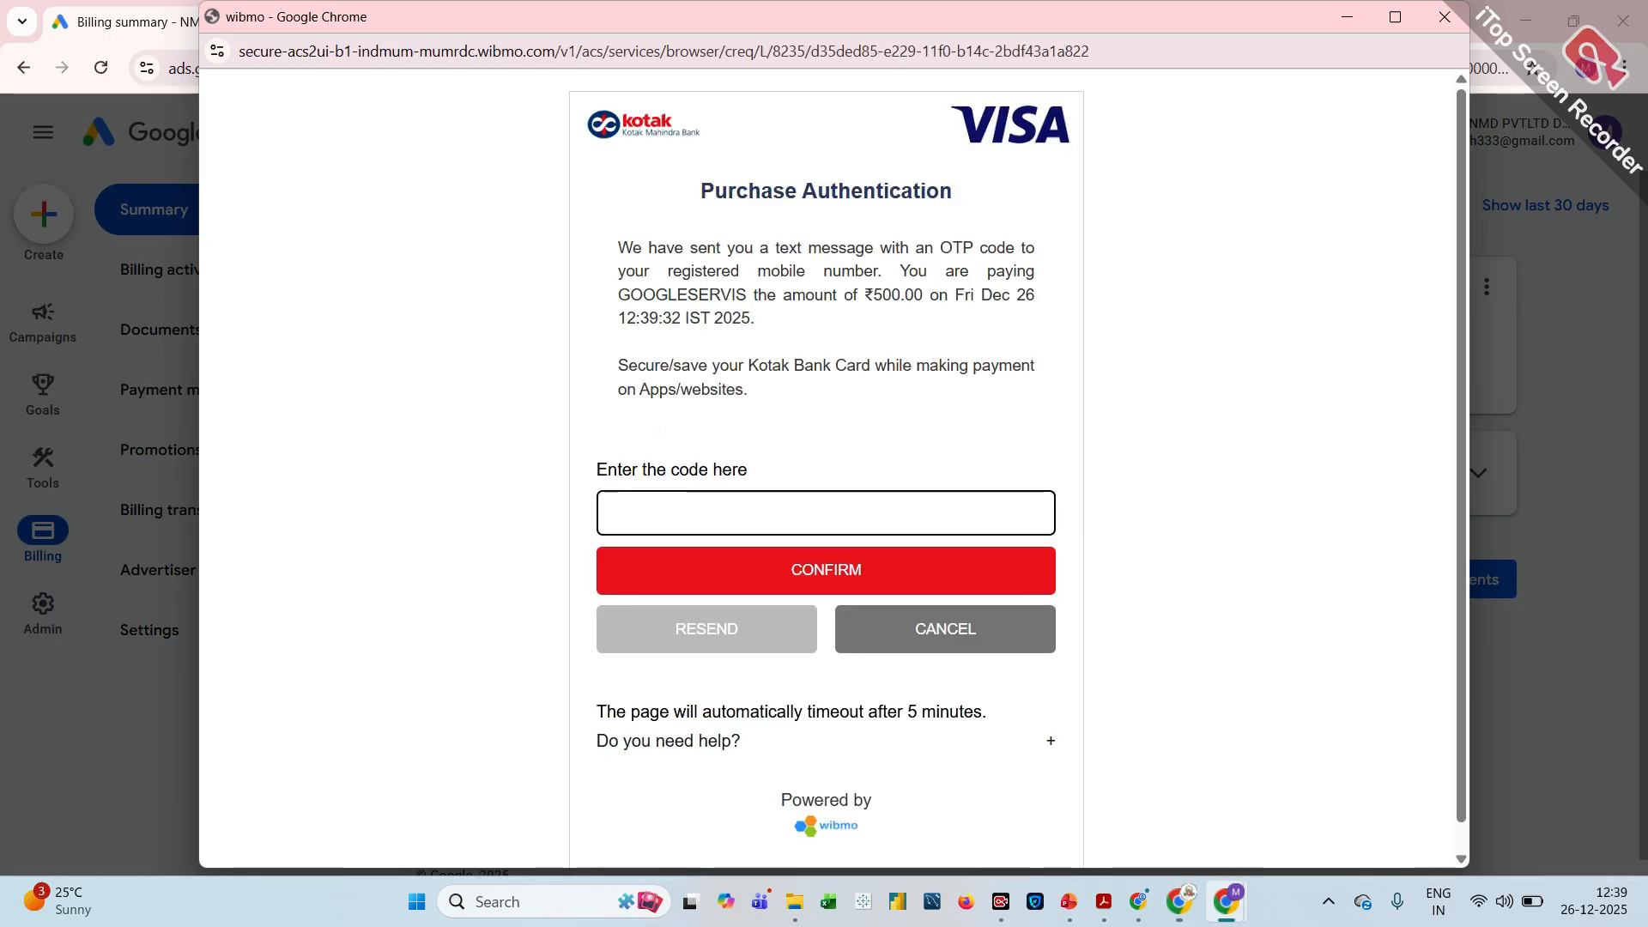
text(•)
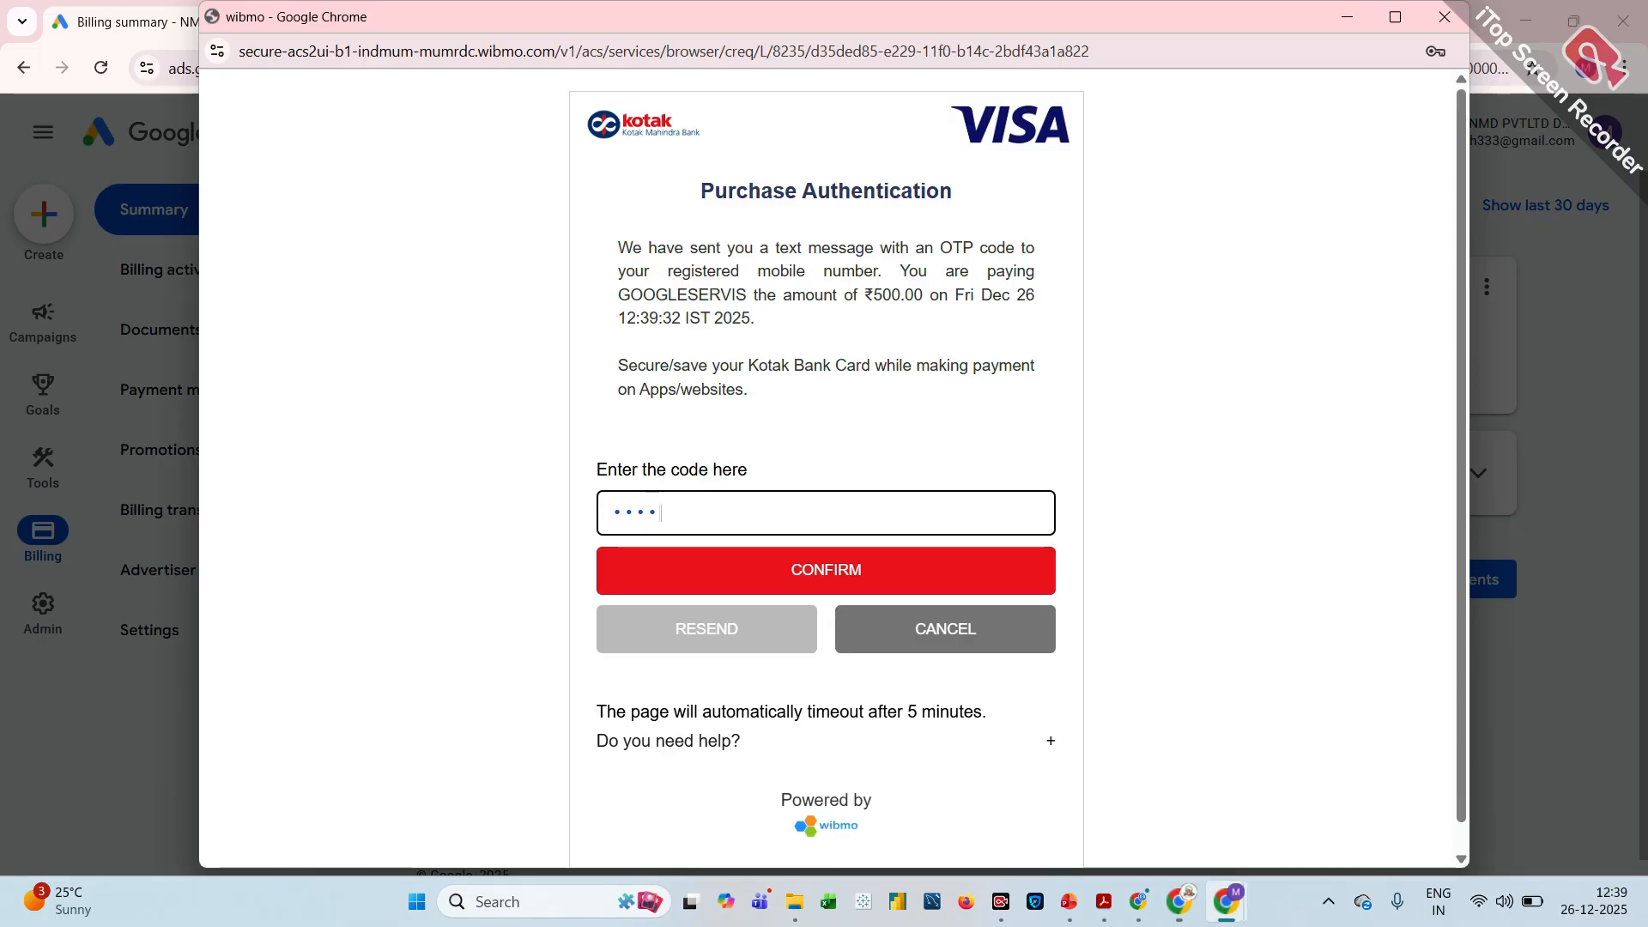
click(808, 572)
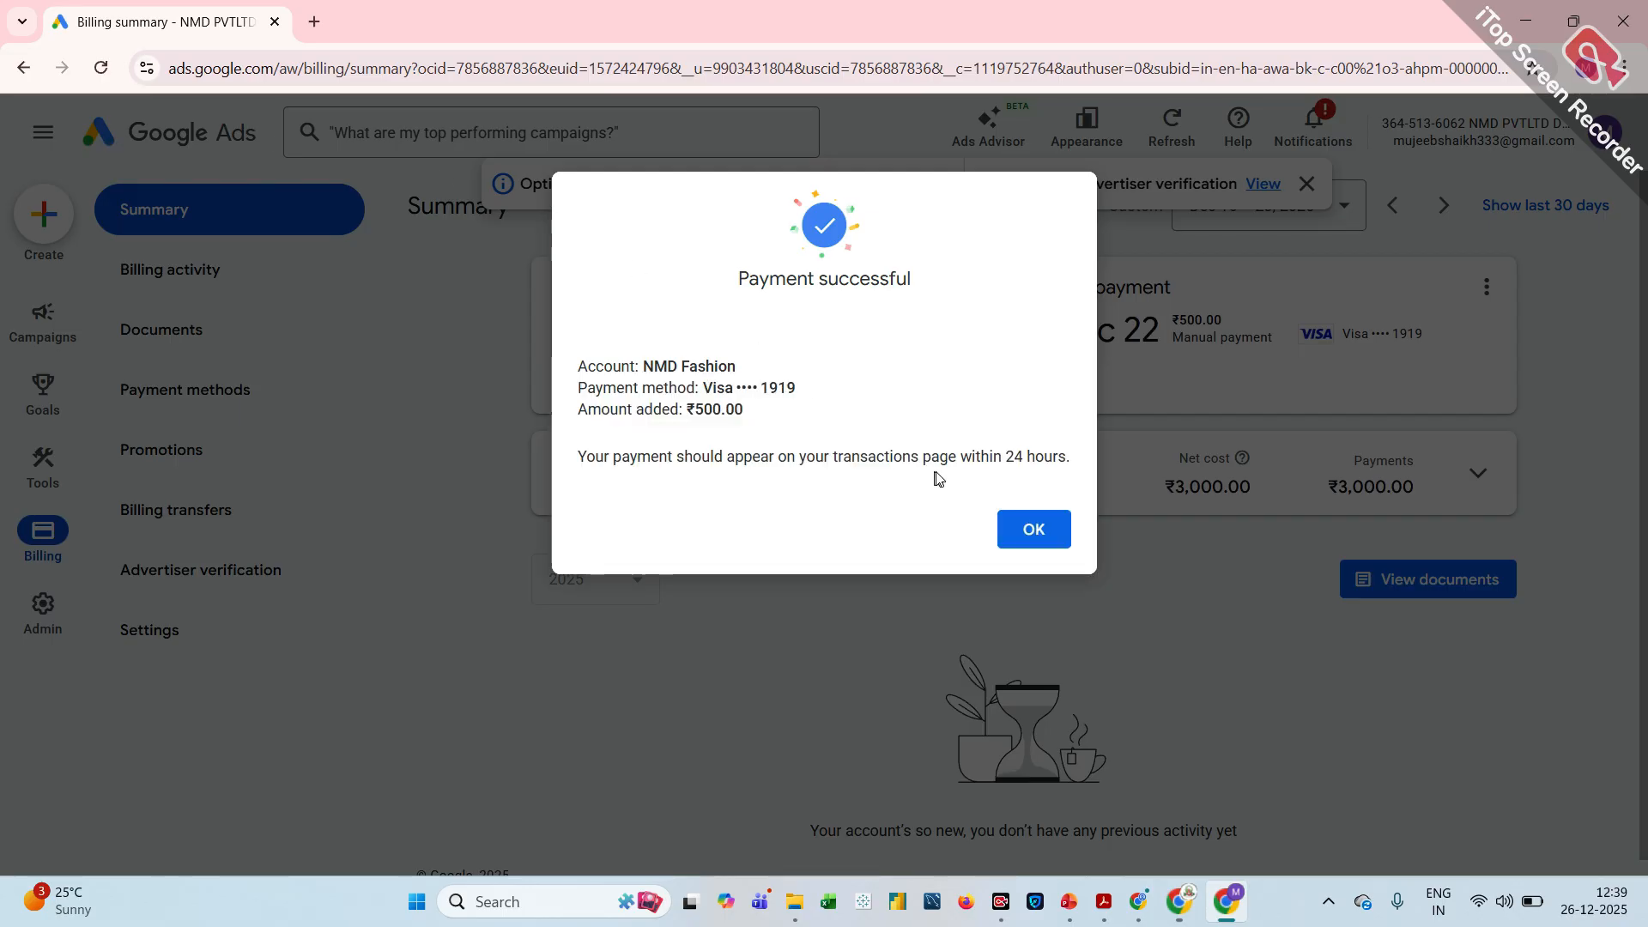
click(1035, 531)
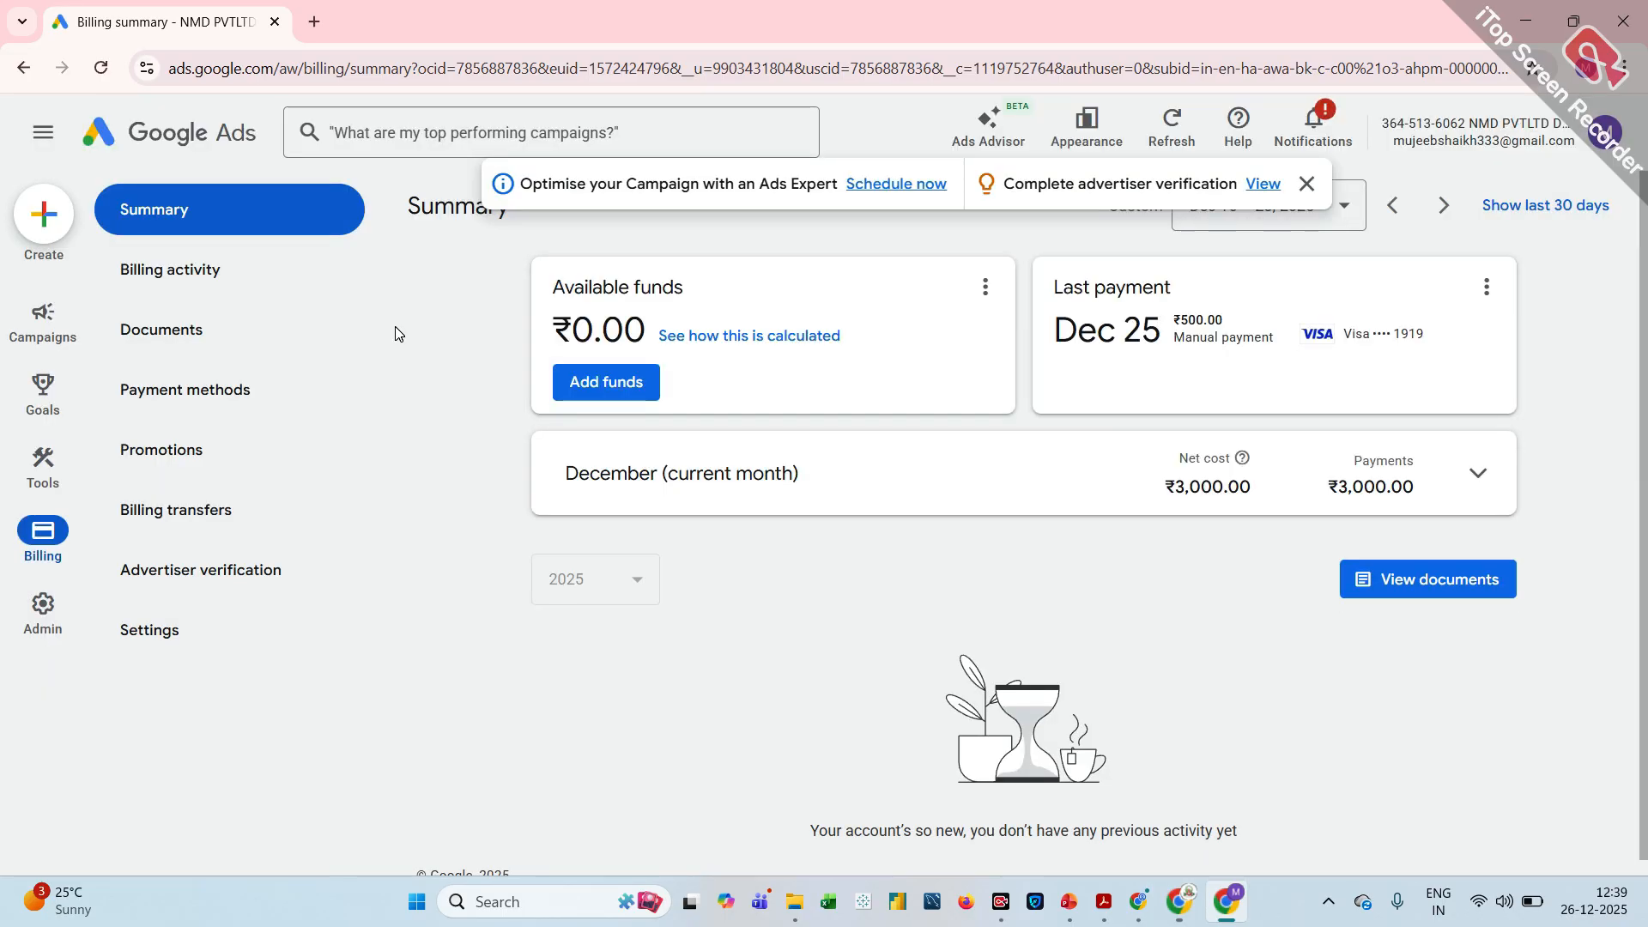
Return to the campaign overview and dismiss the banner about an ads expert and advertiser verification
click(99, 135)
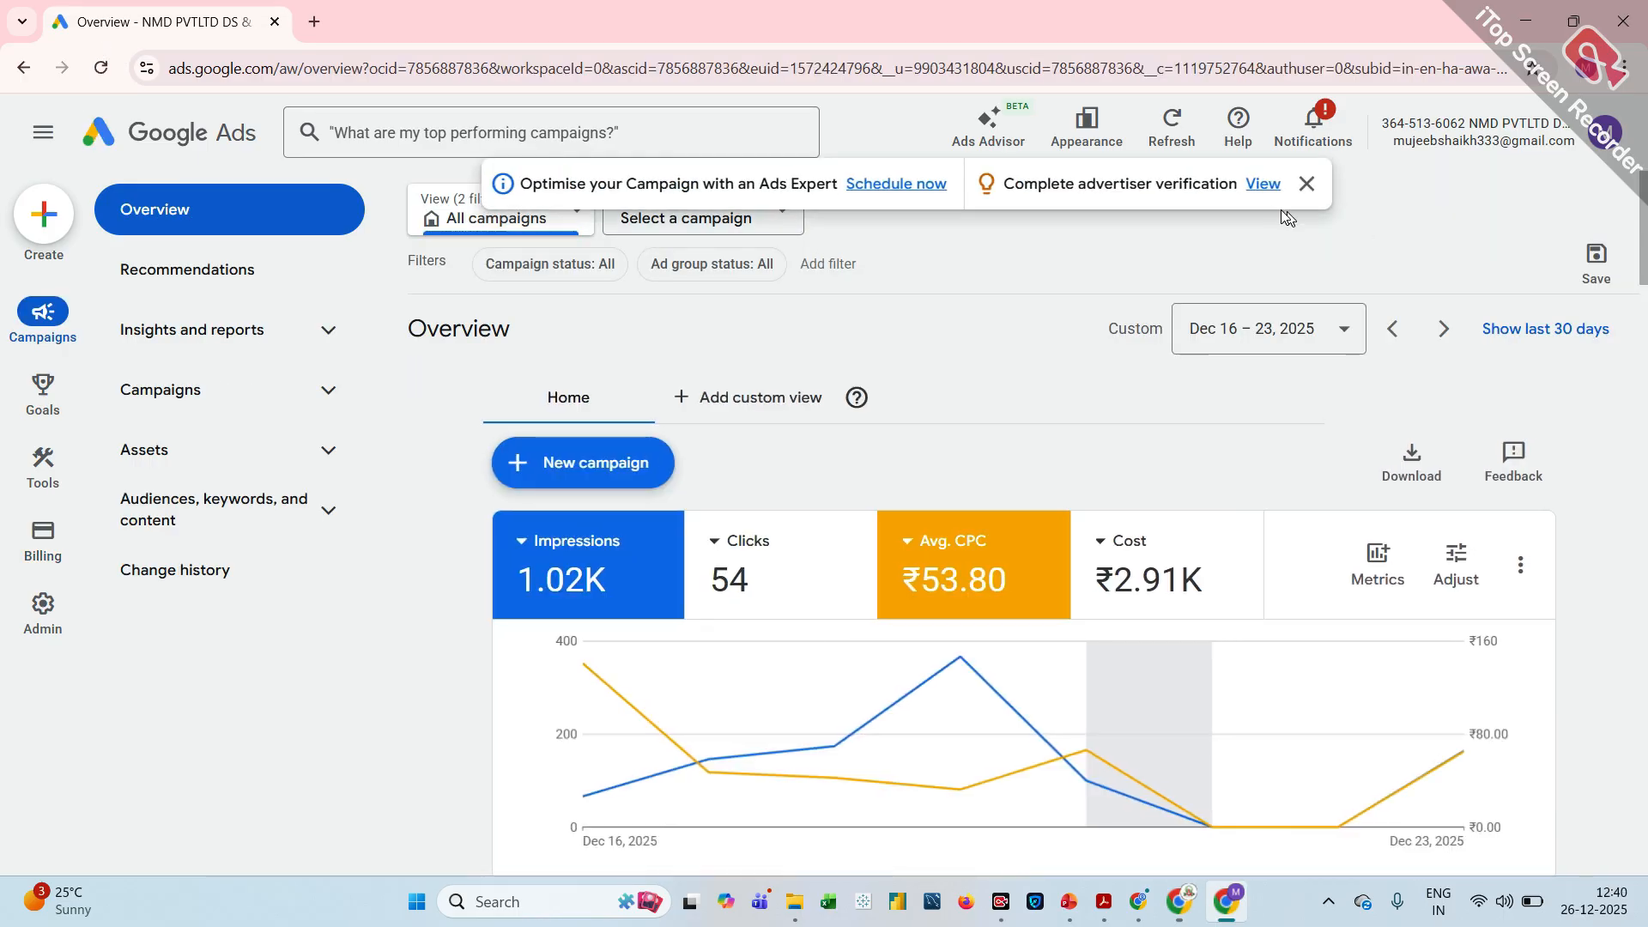
click(1309, 182)
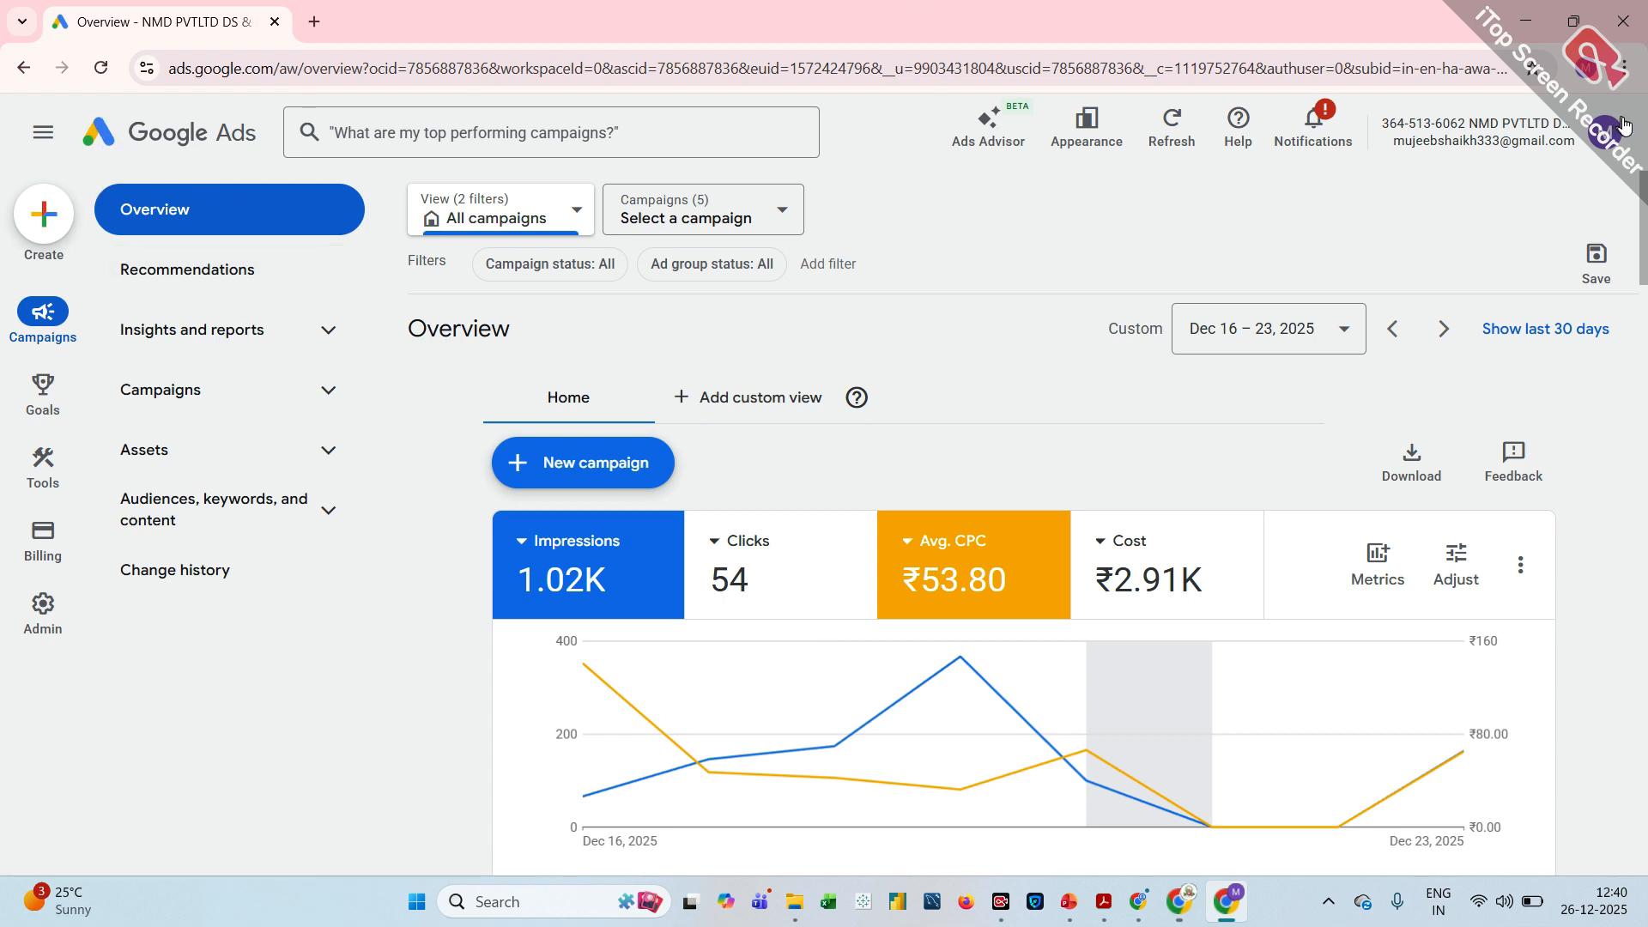
drag(1645, 152, 858, 350)
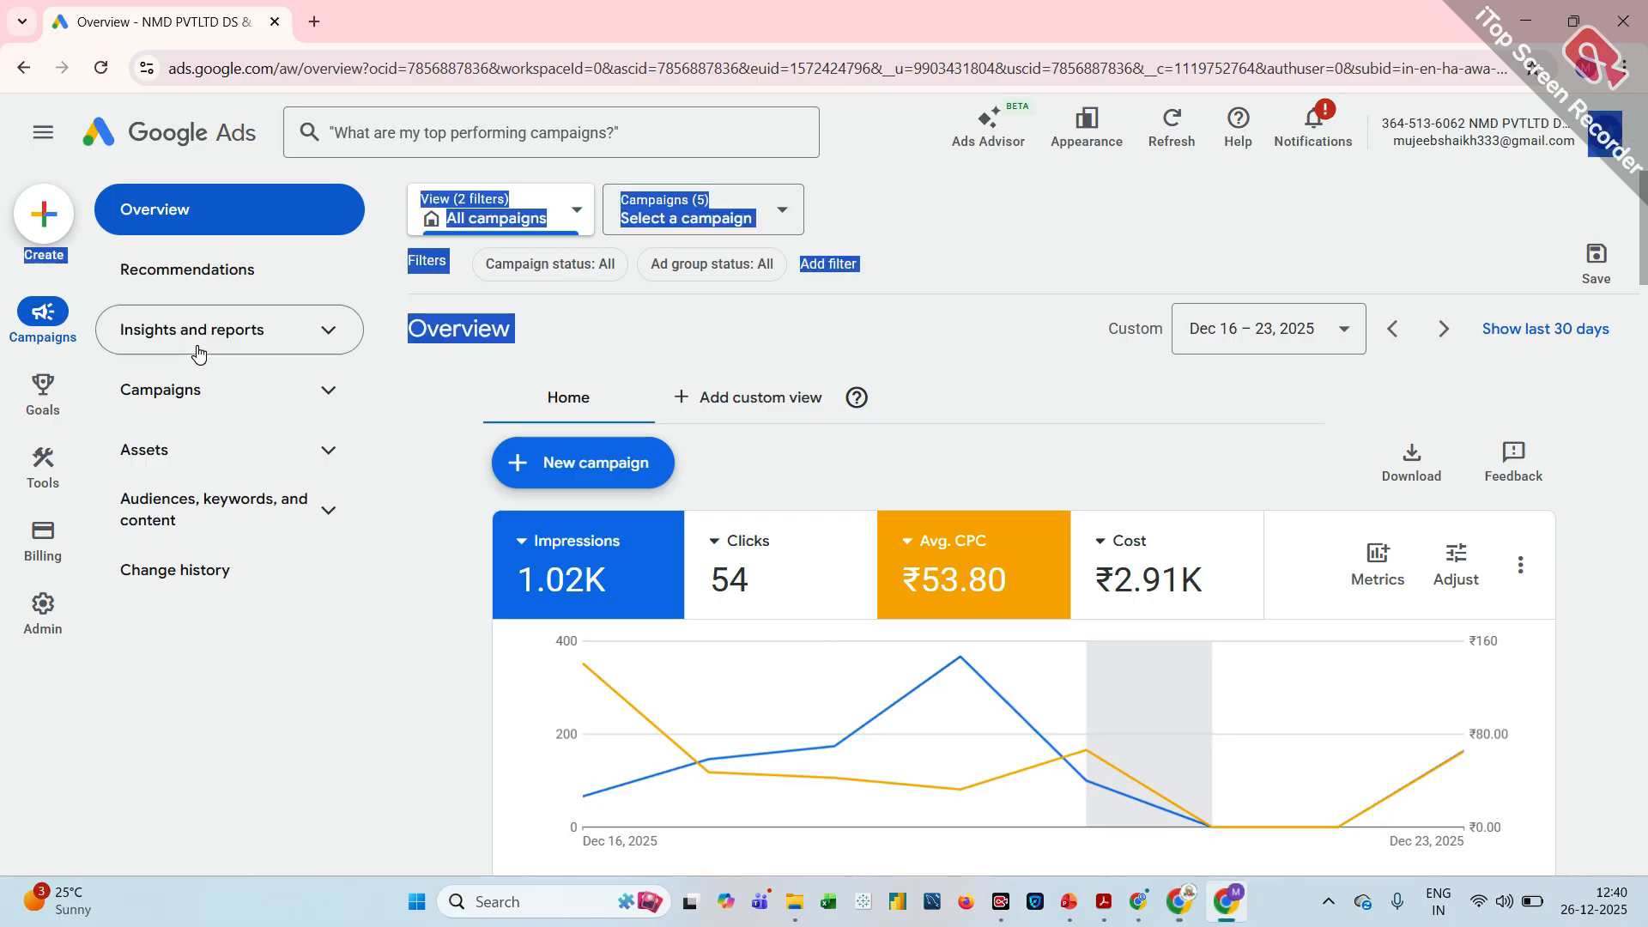
click(197, 283)
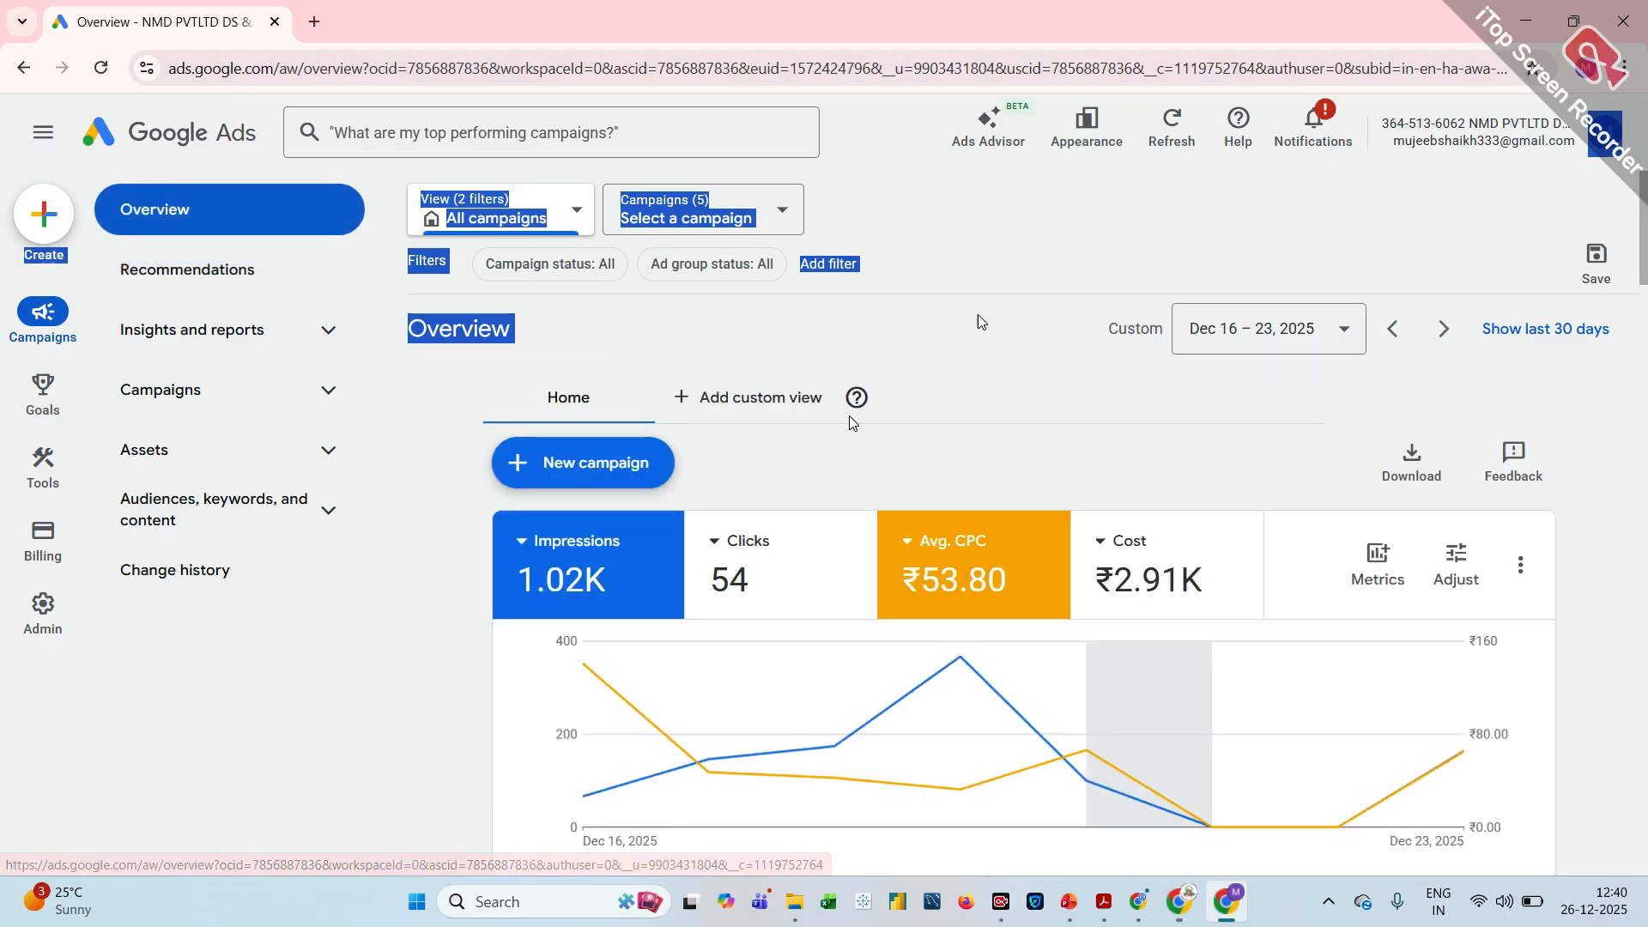
click(1283, 174)
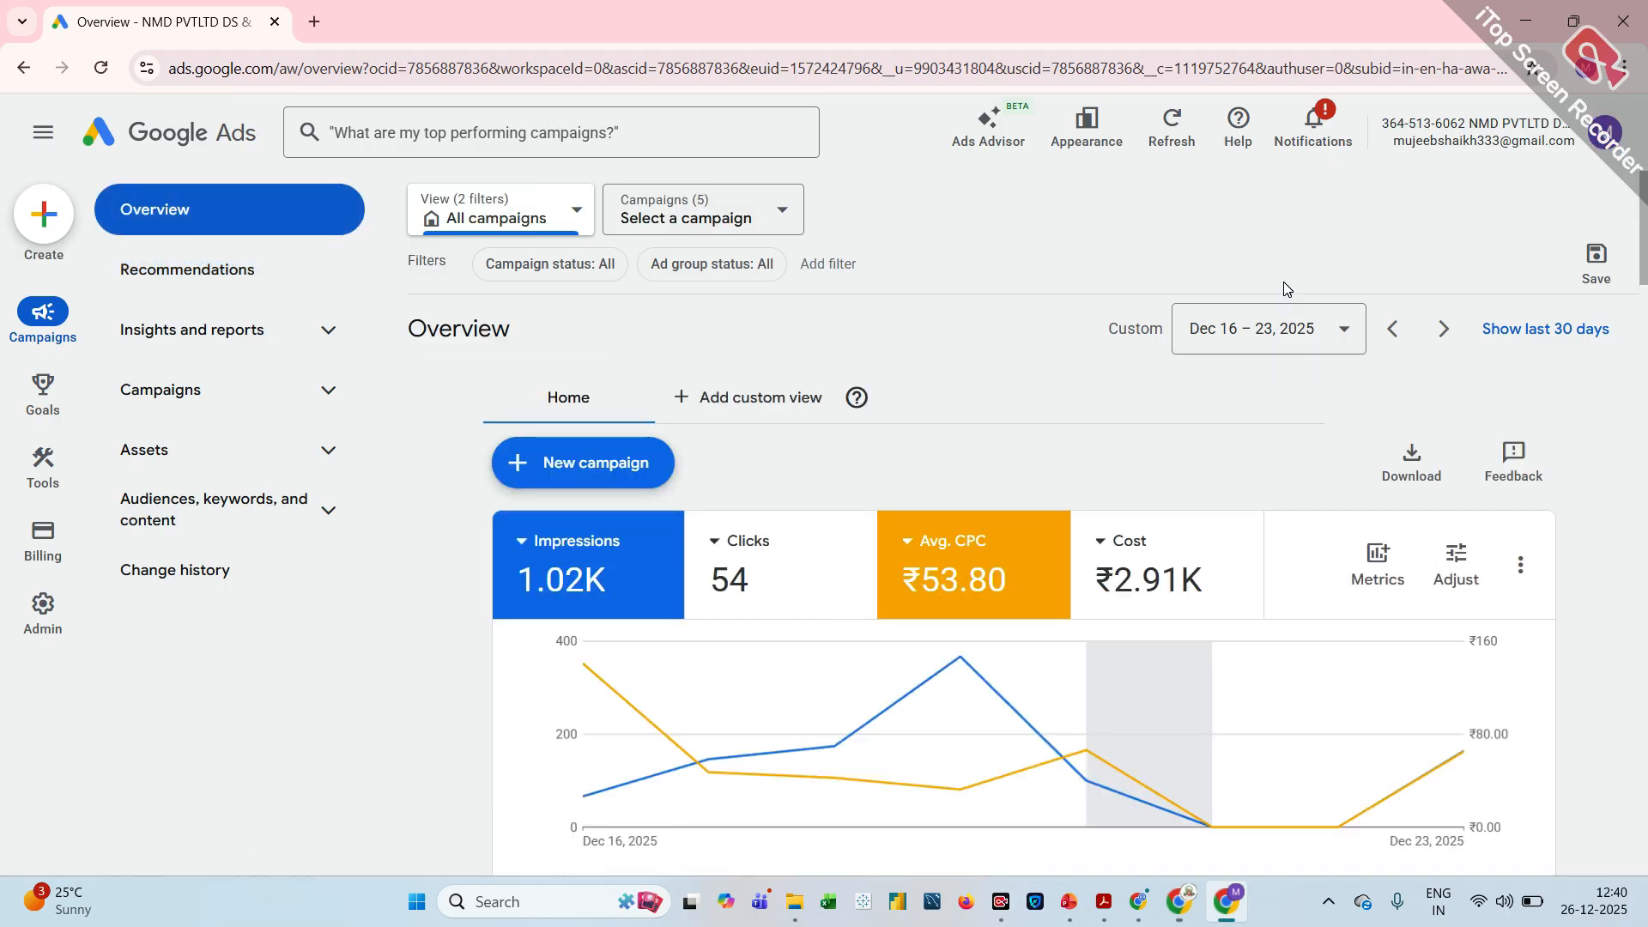
View the advertiser verification notification, examine its recommendation and return to the campaign overview
click(1313, 129)
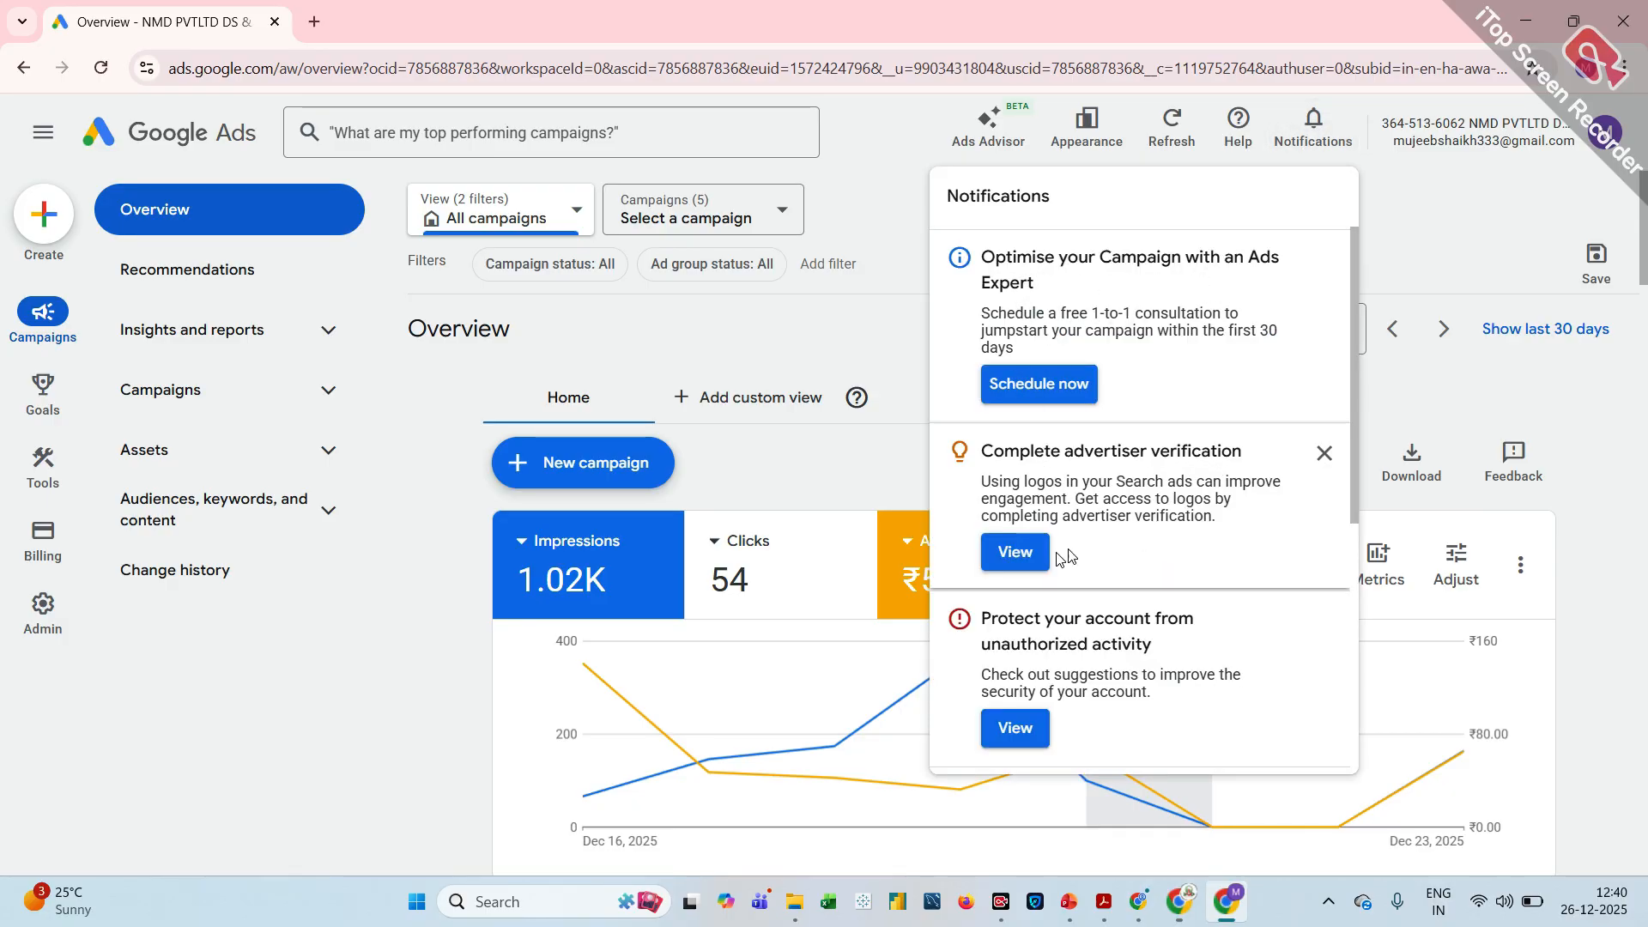
click(1016, 563)
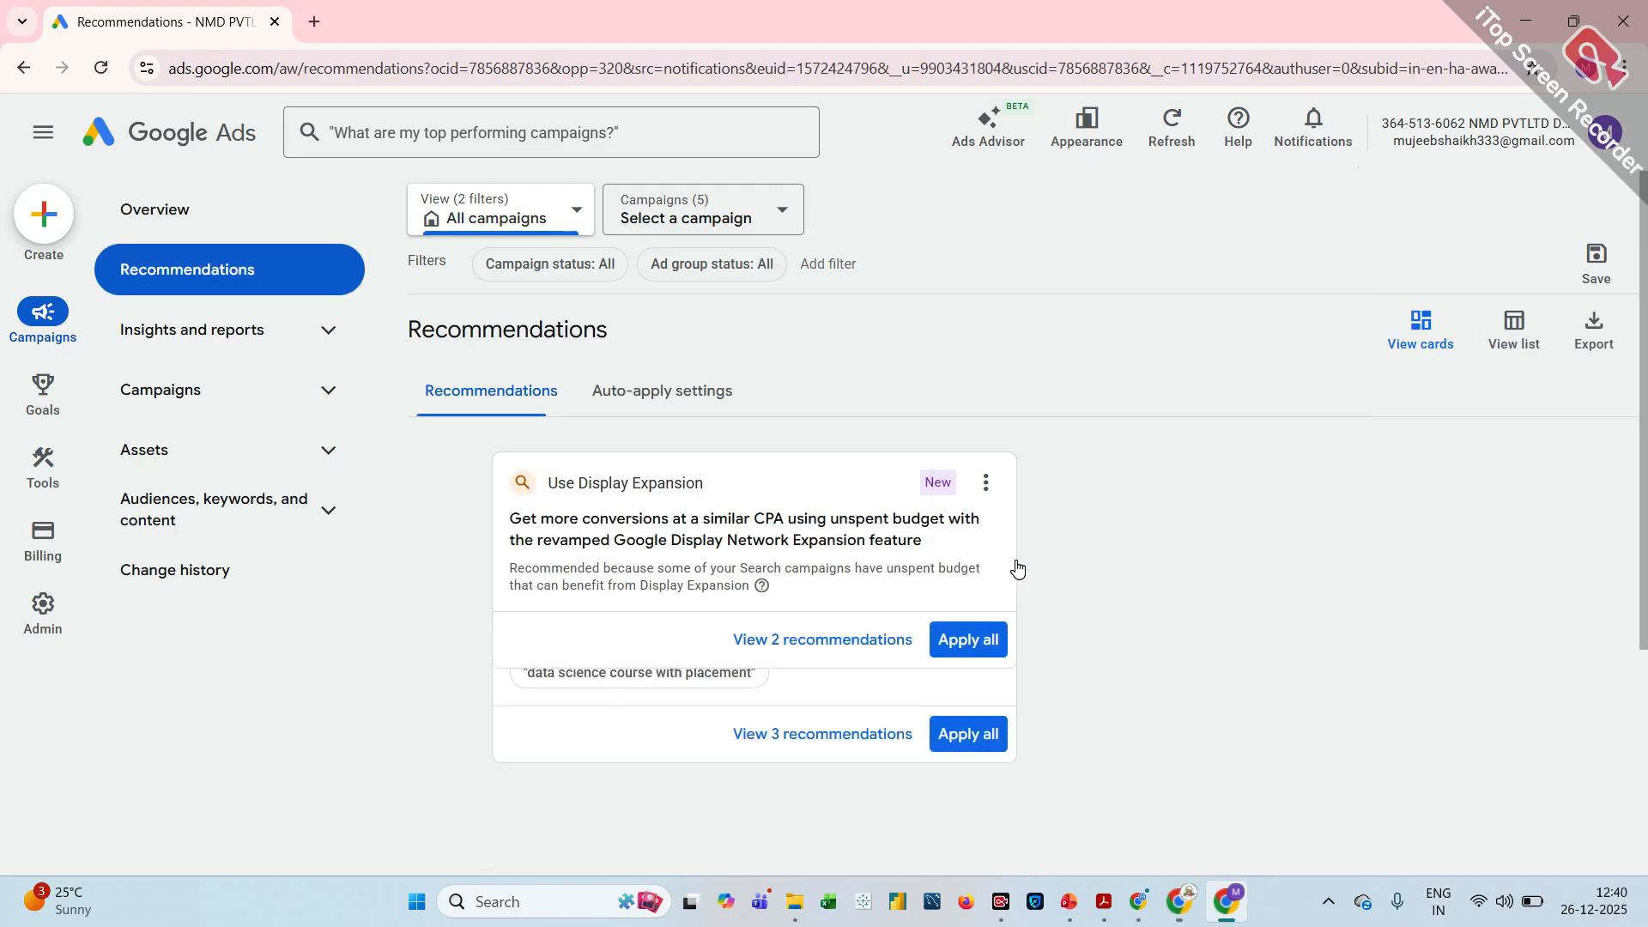
scroll(858, 571, down, 10)
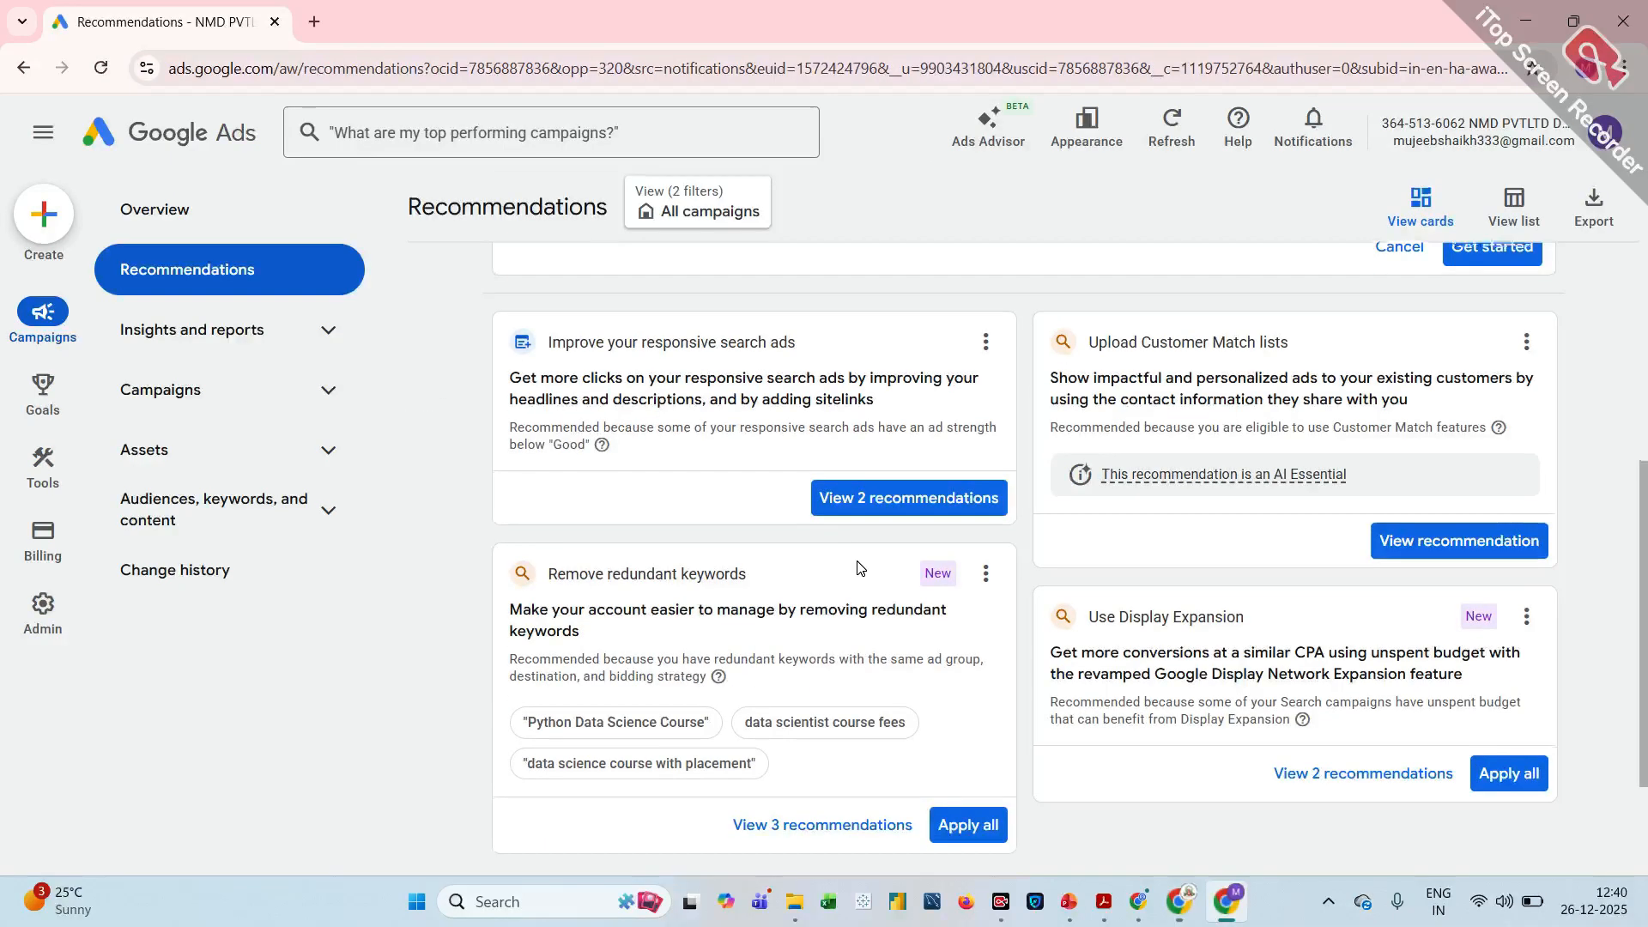
scroll(860, 568, up, 10)
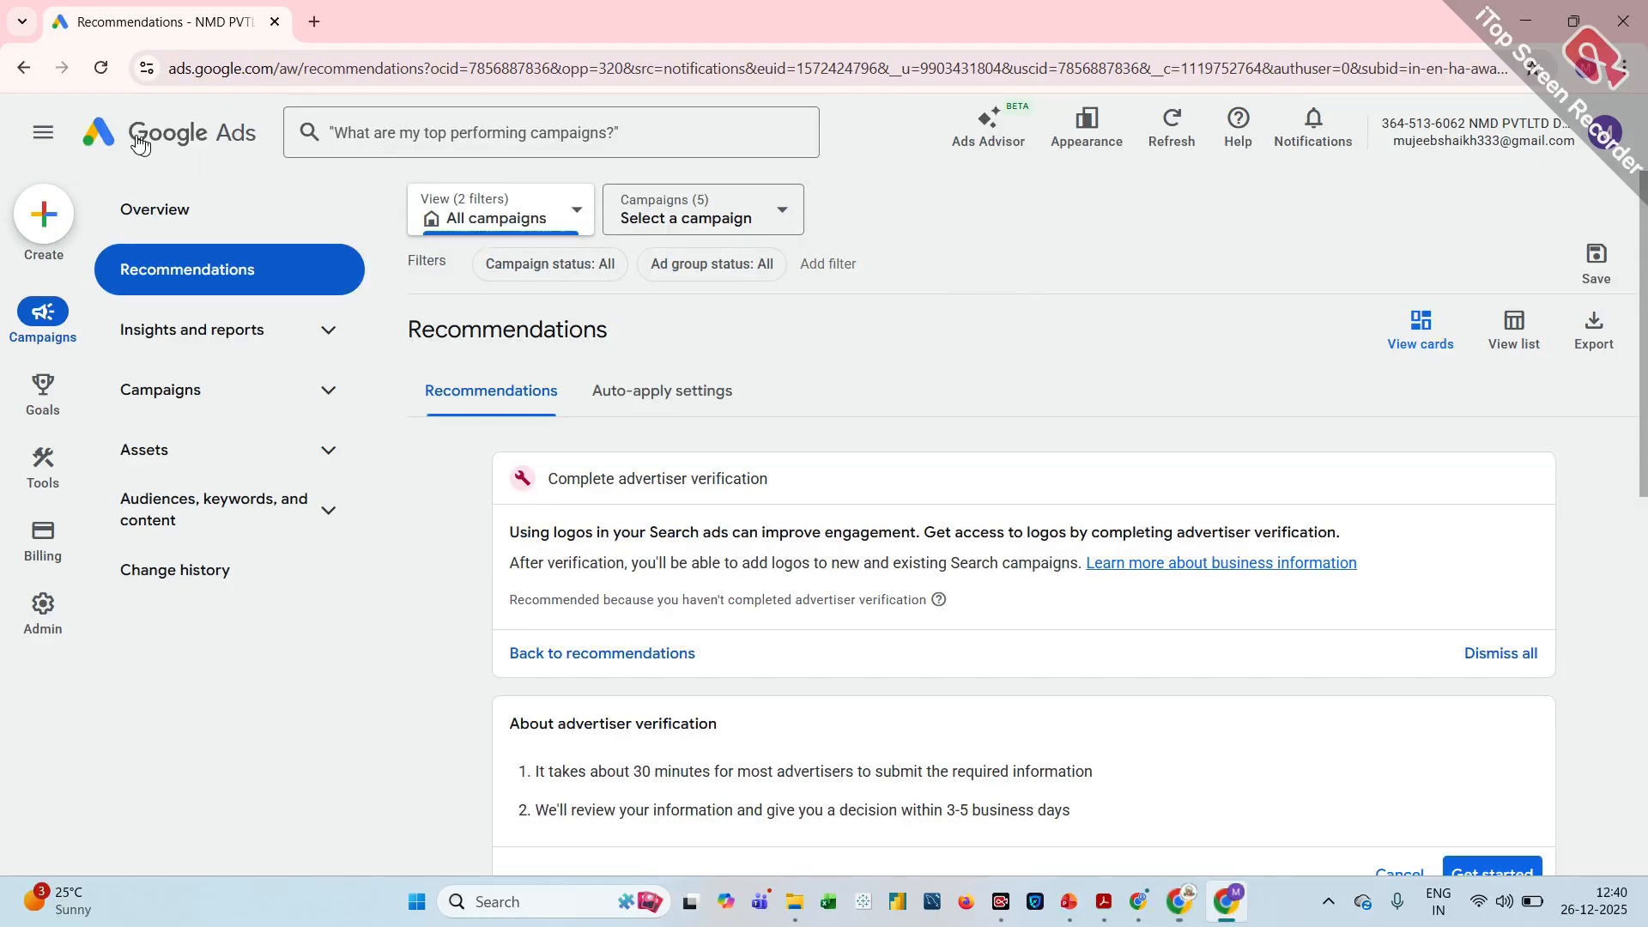
click(107, 135)
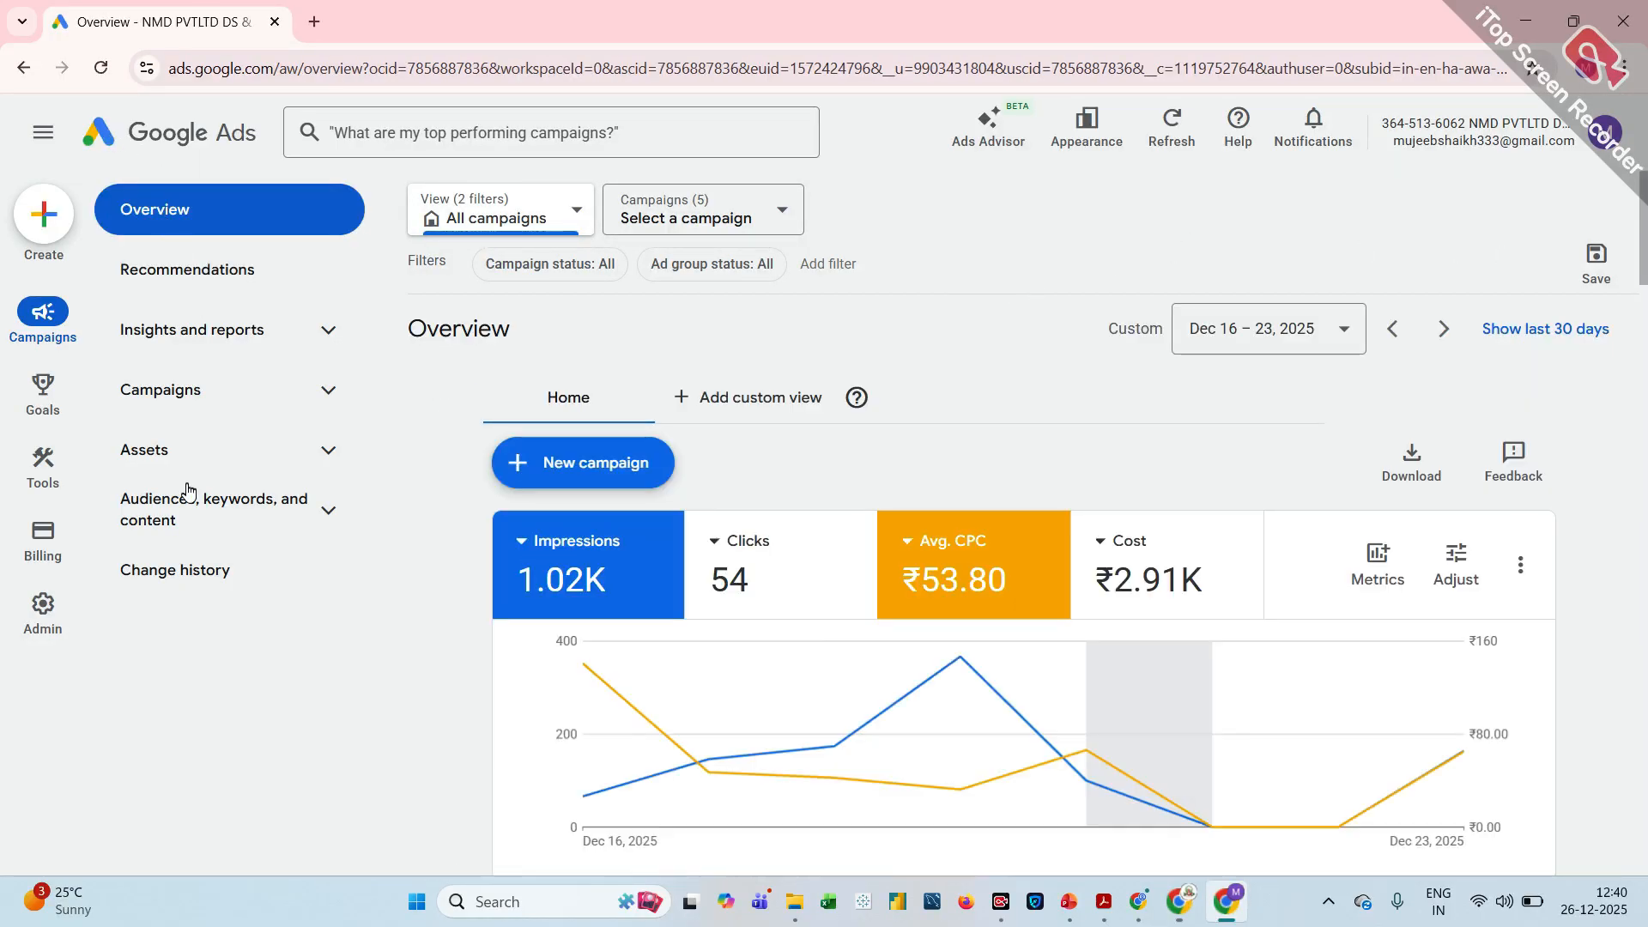
Go to the account's advertiser verification page and look over the tasks required for verification
mouse_move(38, 606)
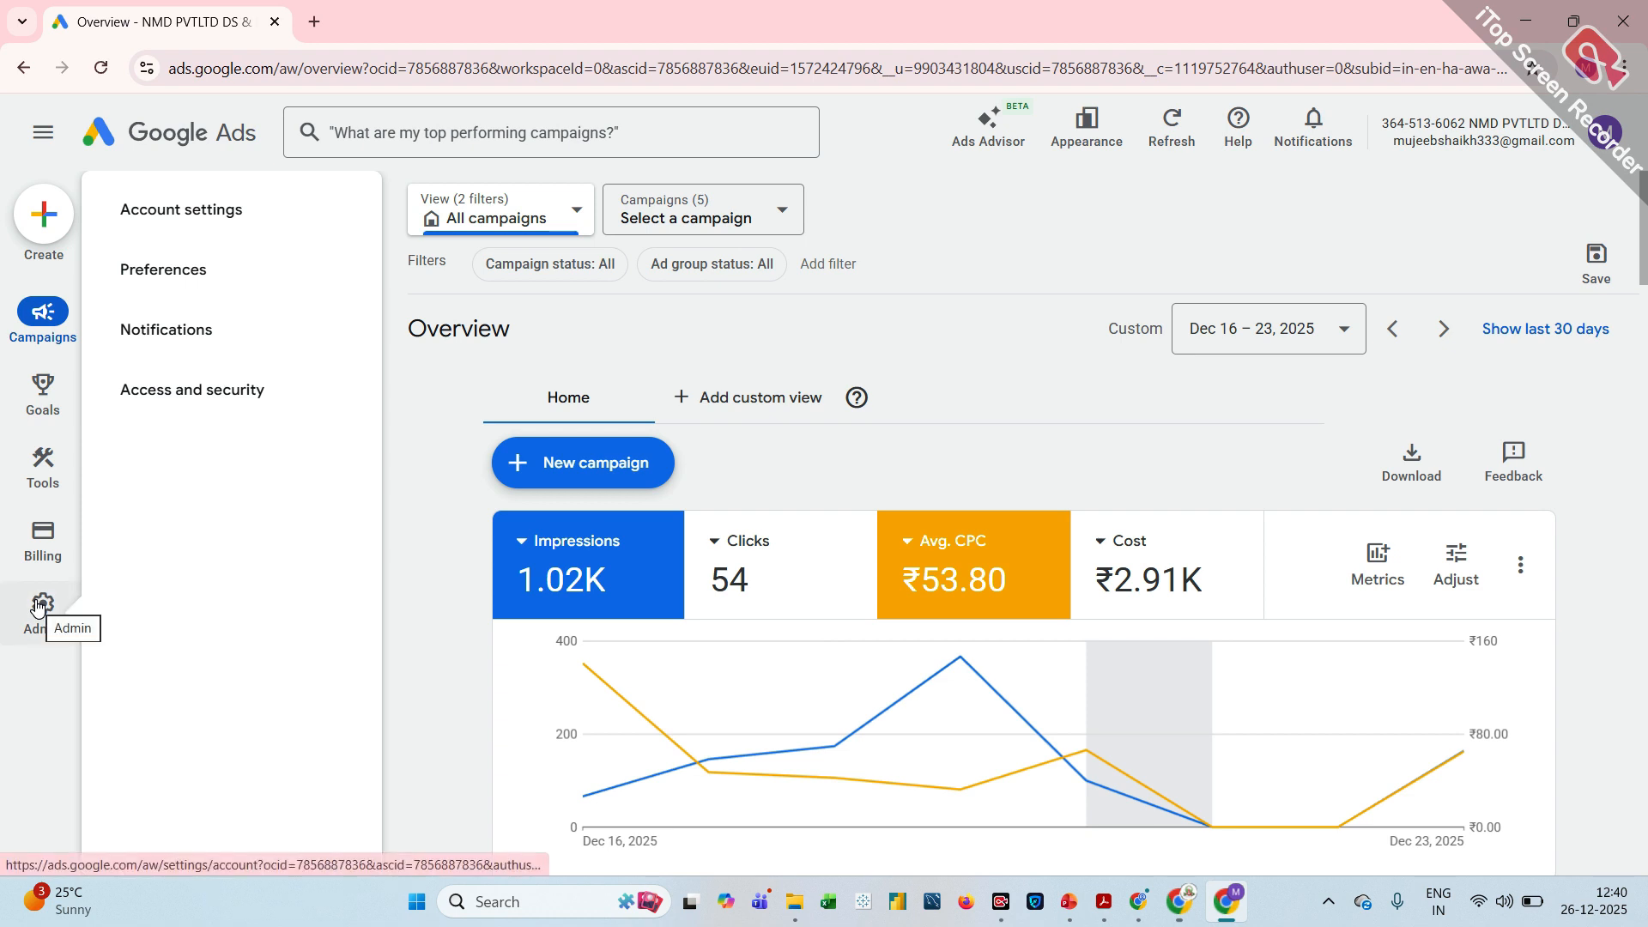
mouse_move(40, 545)
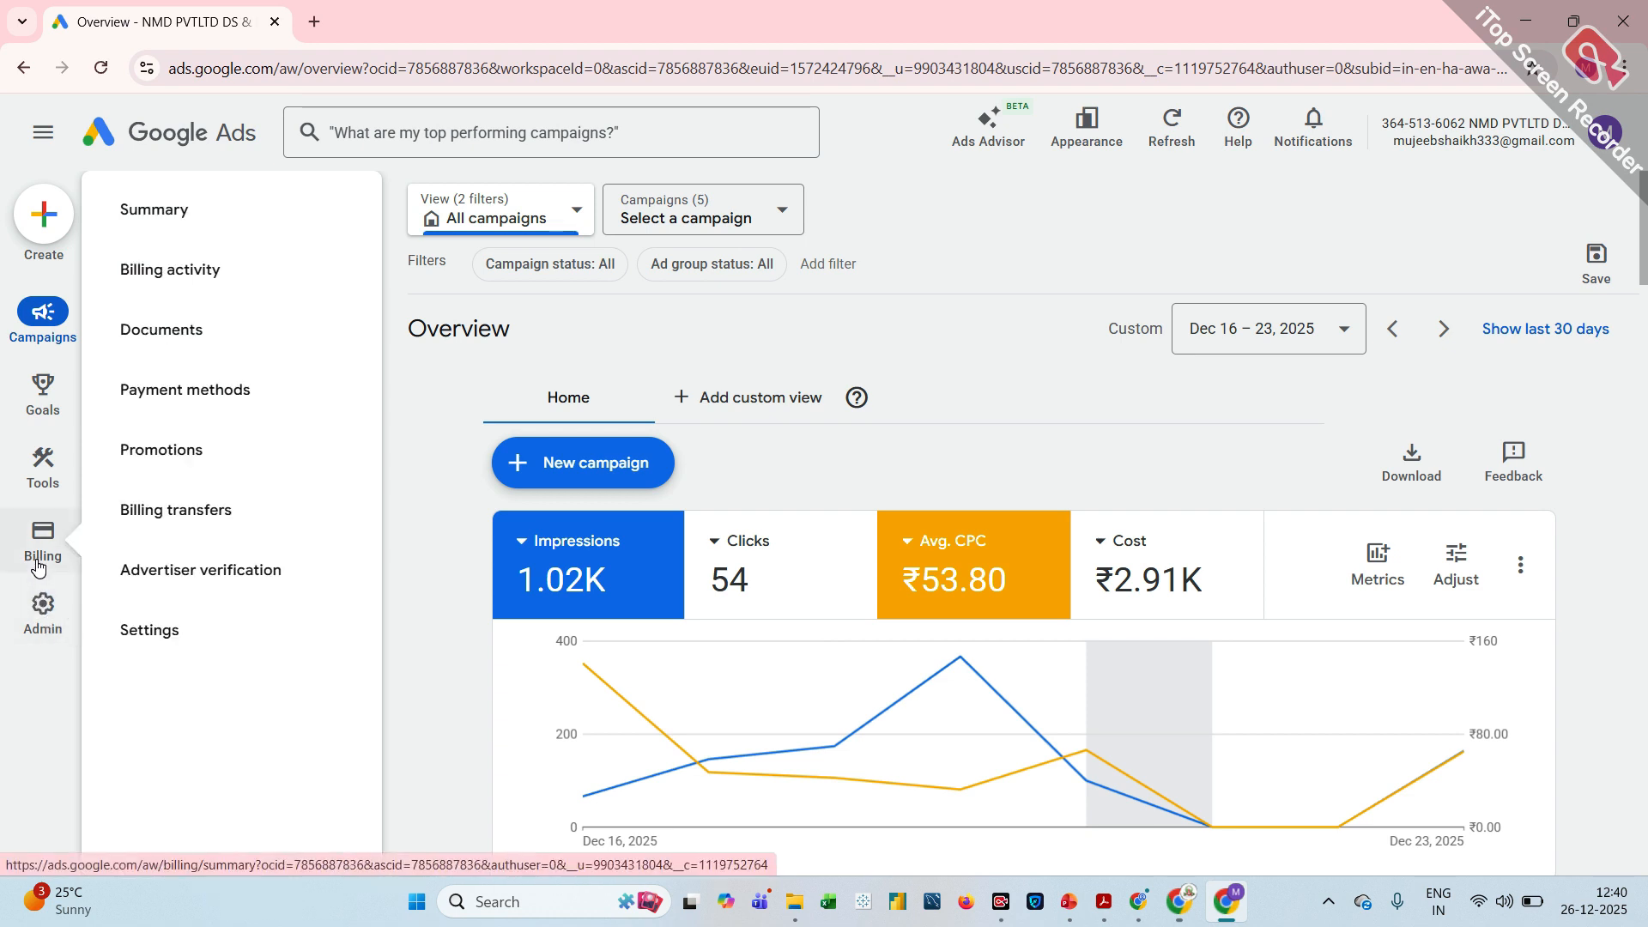
click(169, 573)
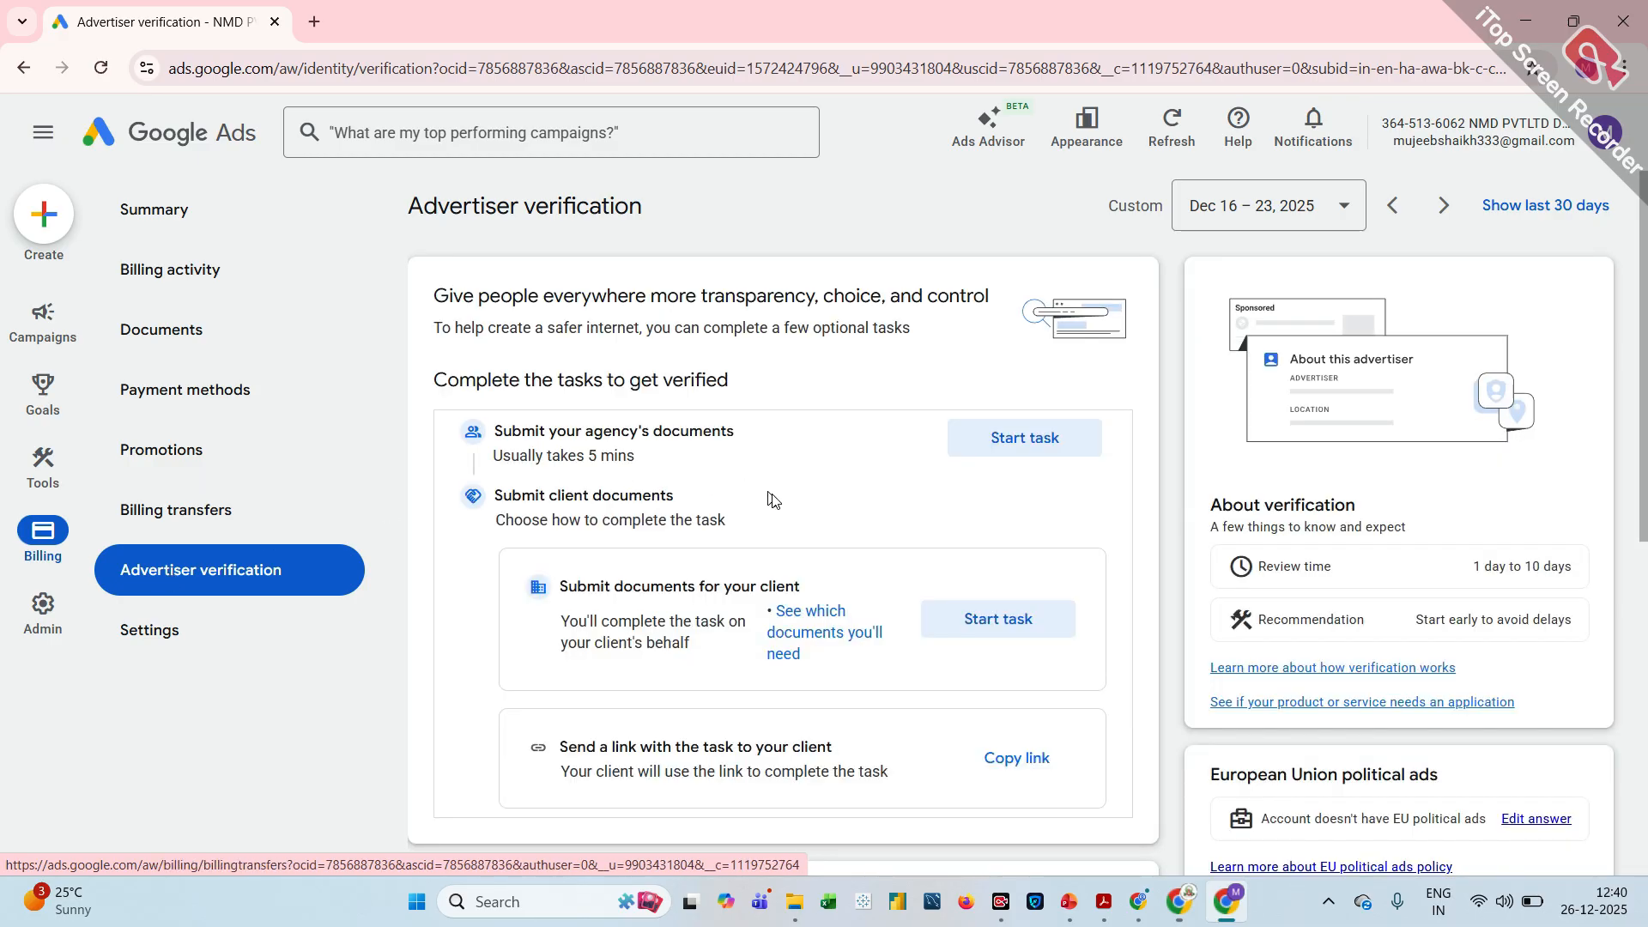
scroll(803, 532, down, 4)
scroll(803, 532, up, 3)
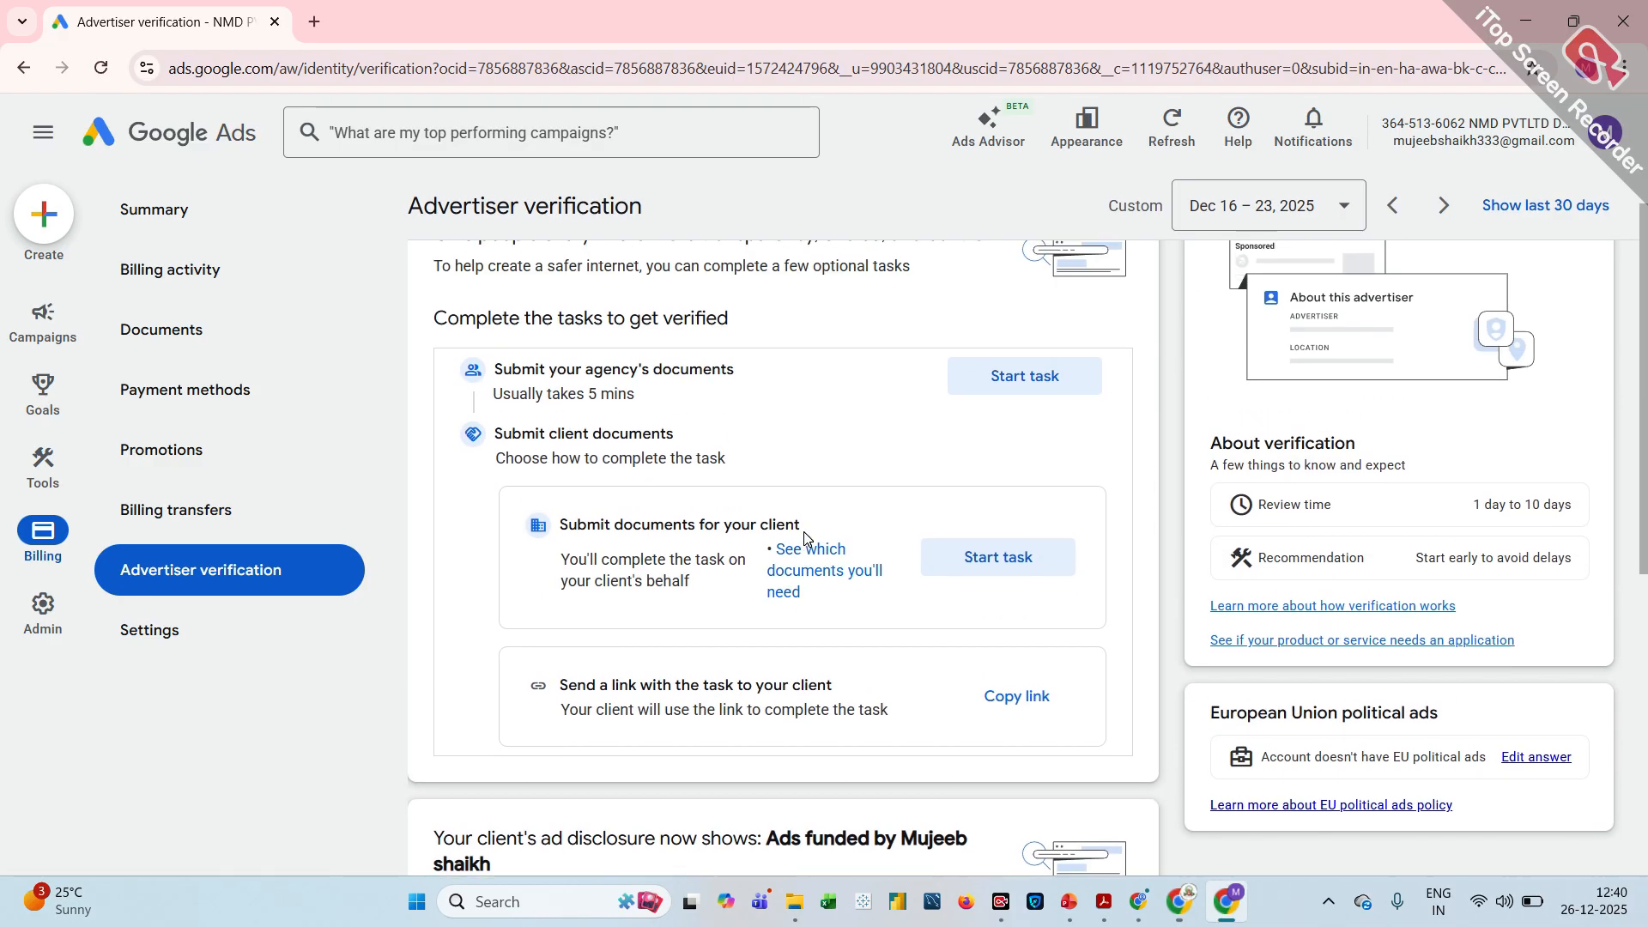
Start the agency document verification and try to upload the PDF "Billing activity report (1)" as the front of the Individual PAN Card
click(1041, 391)
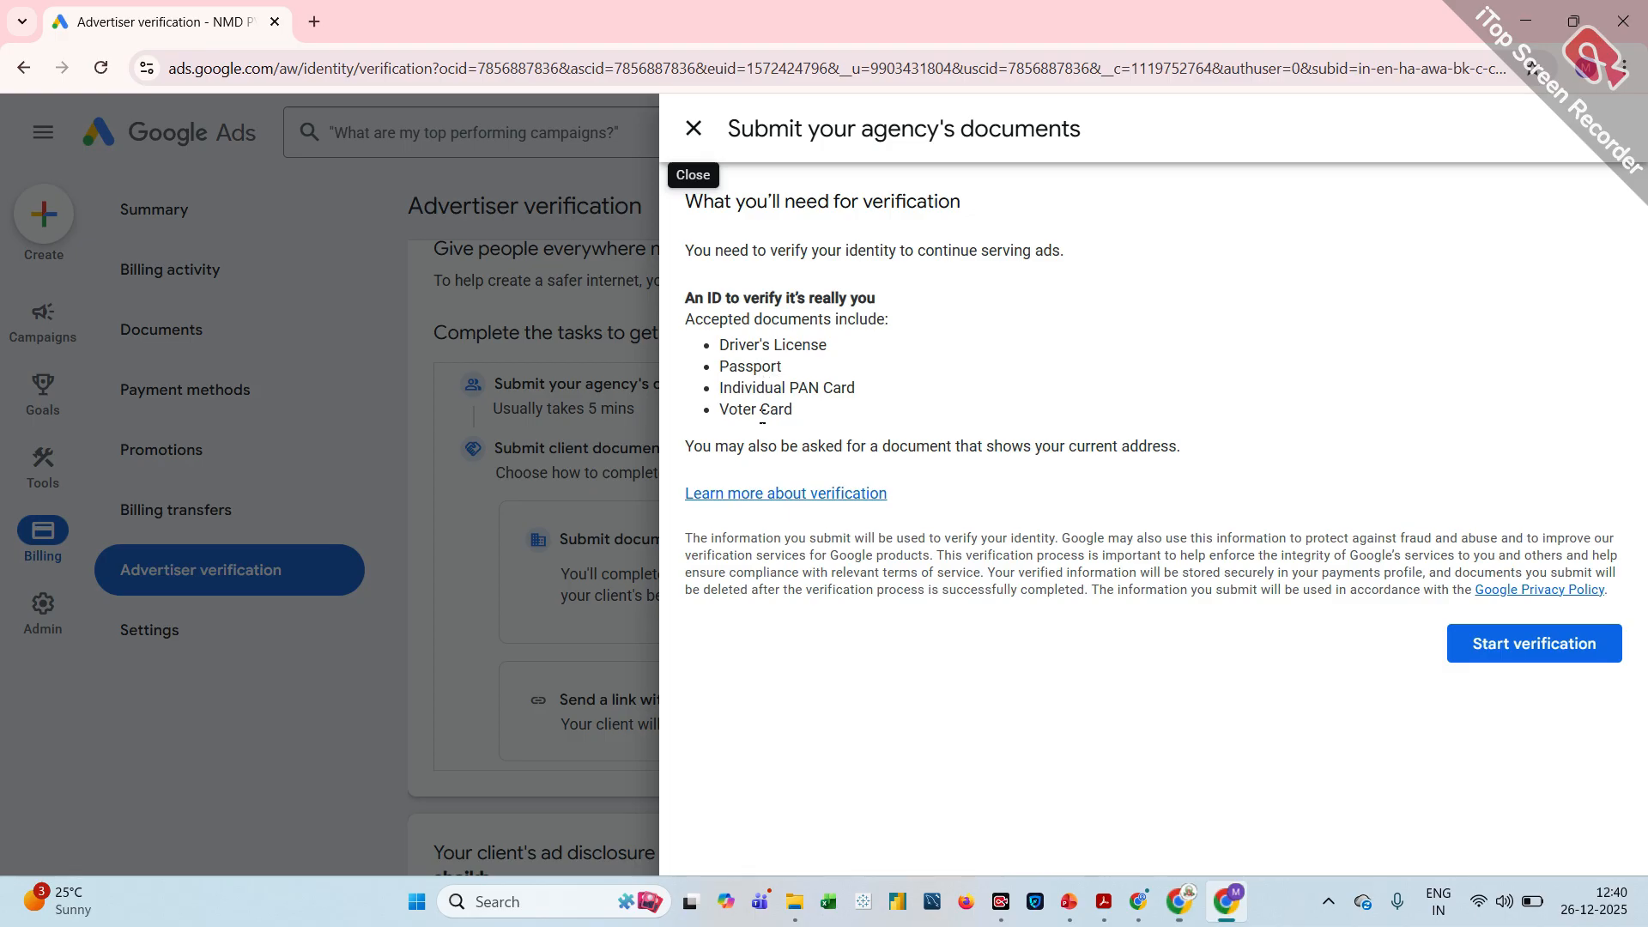
click(1508, 658)
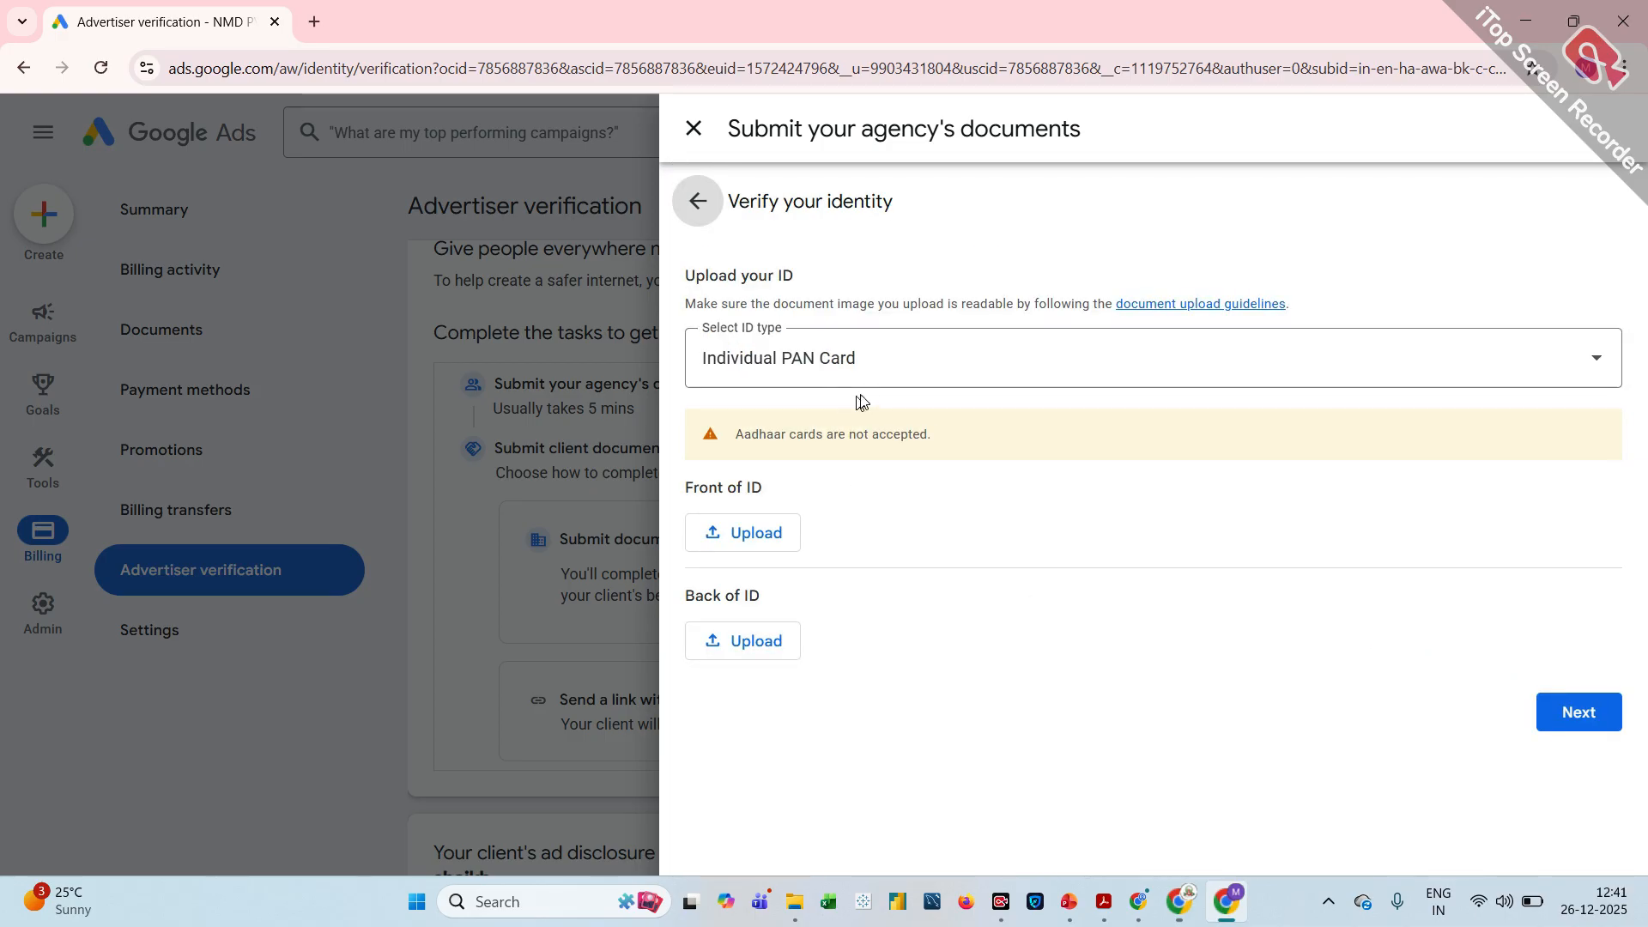
click(743, 533)
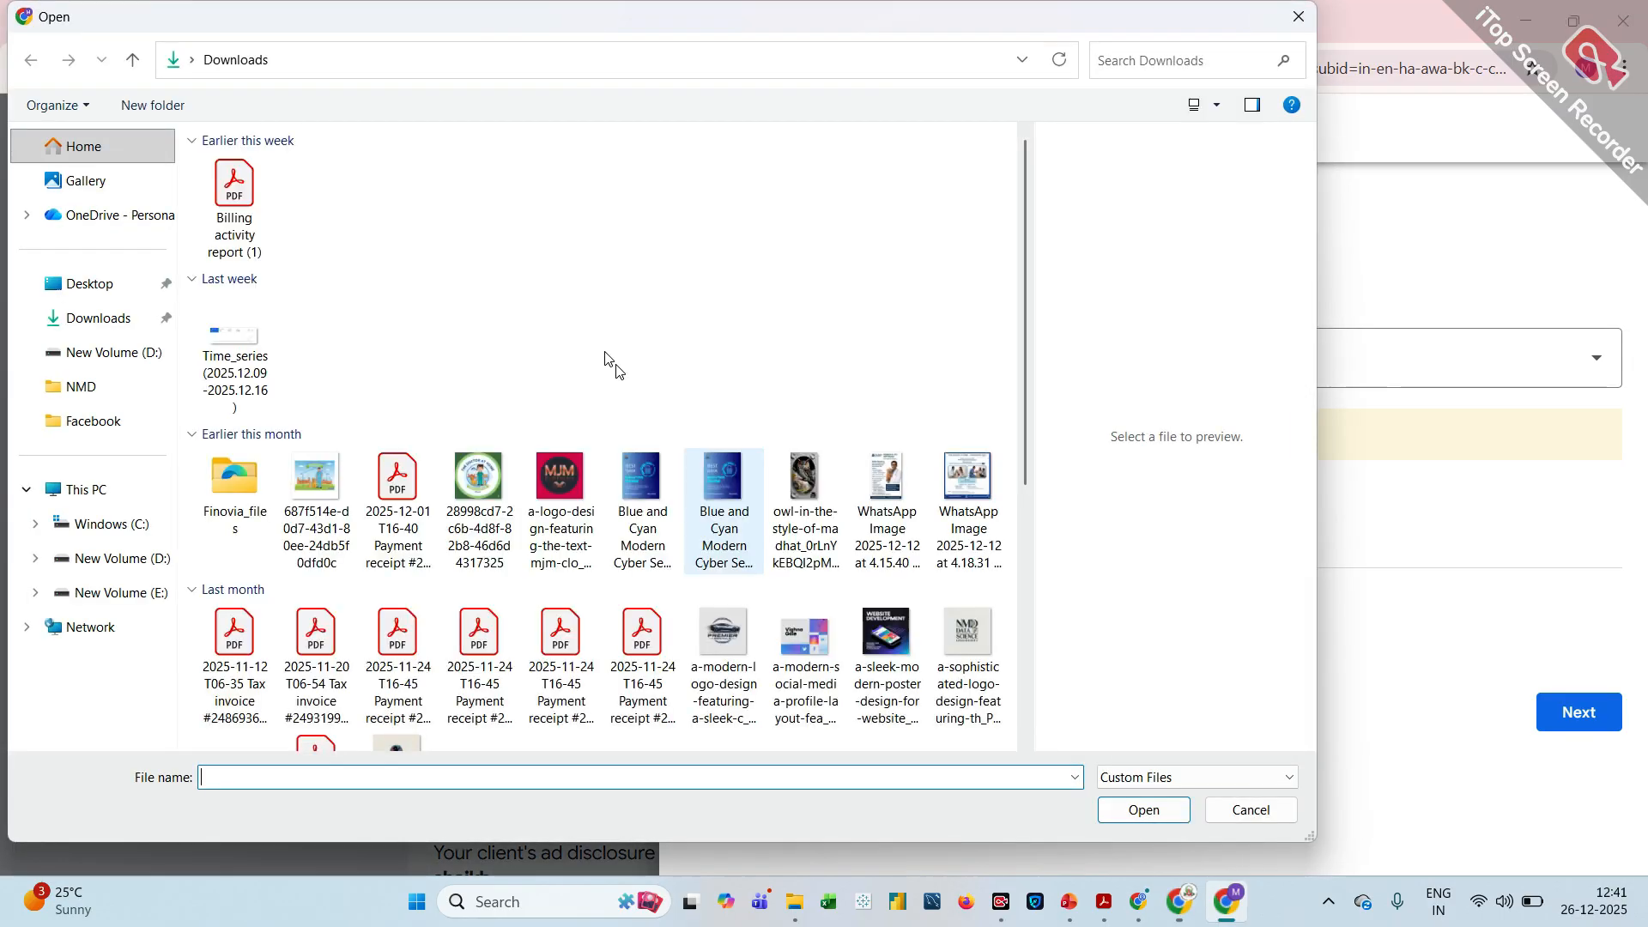
click(258, 203)
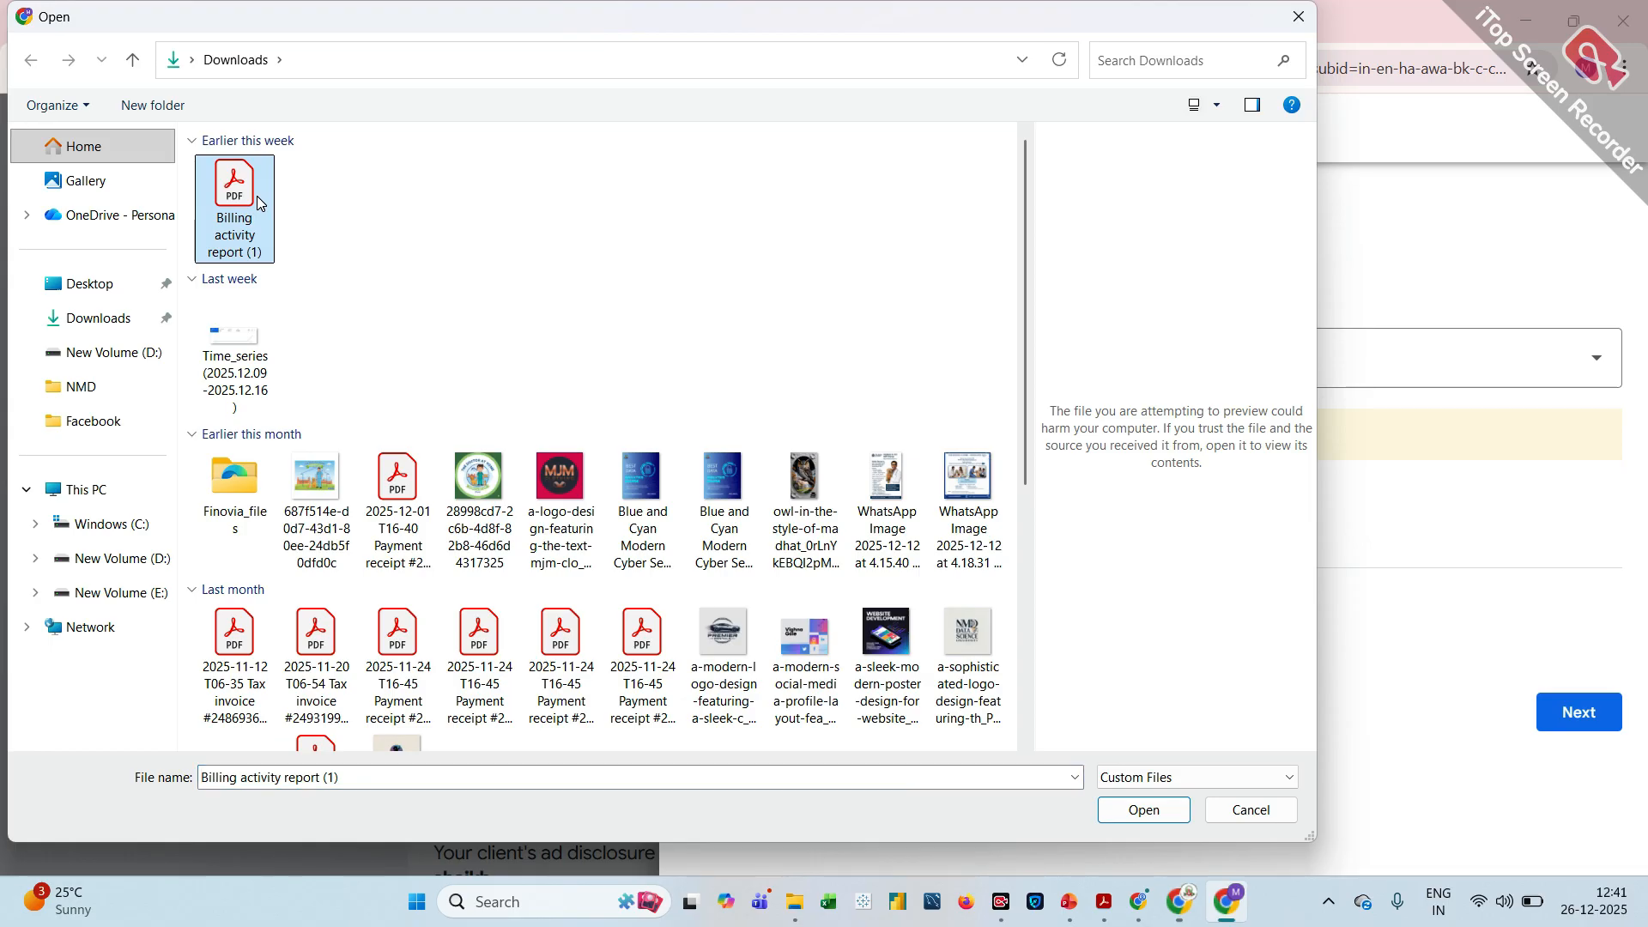
double_click(257, 203)
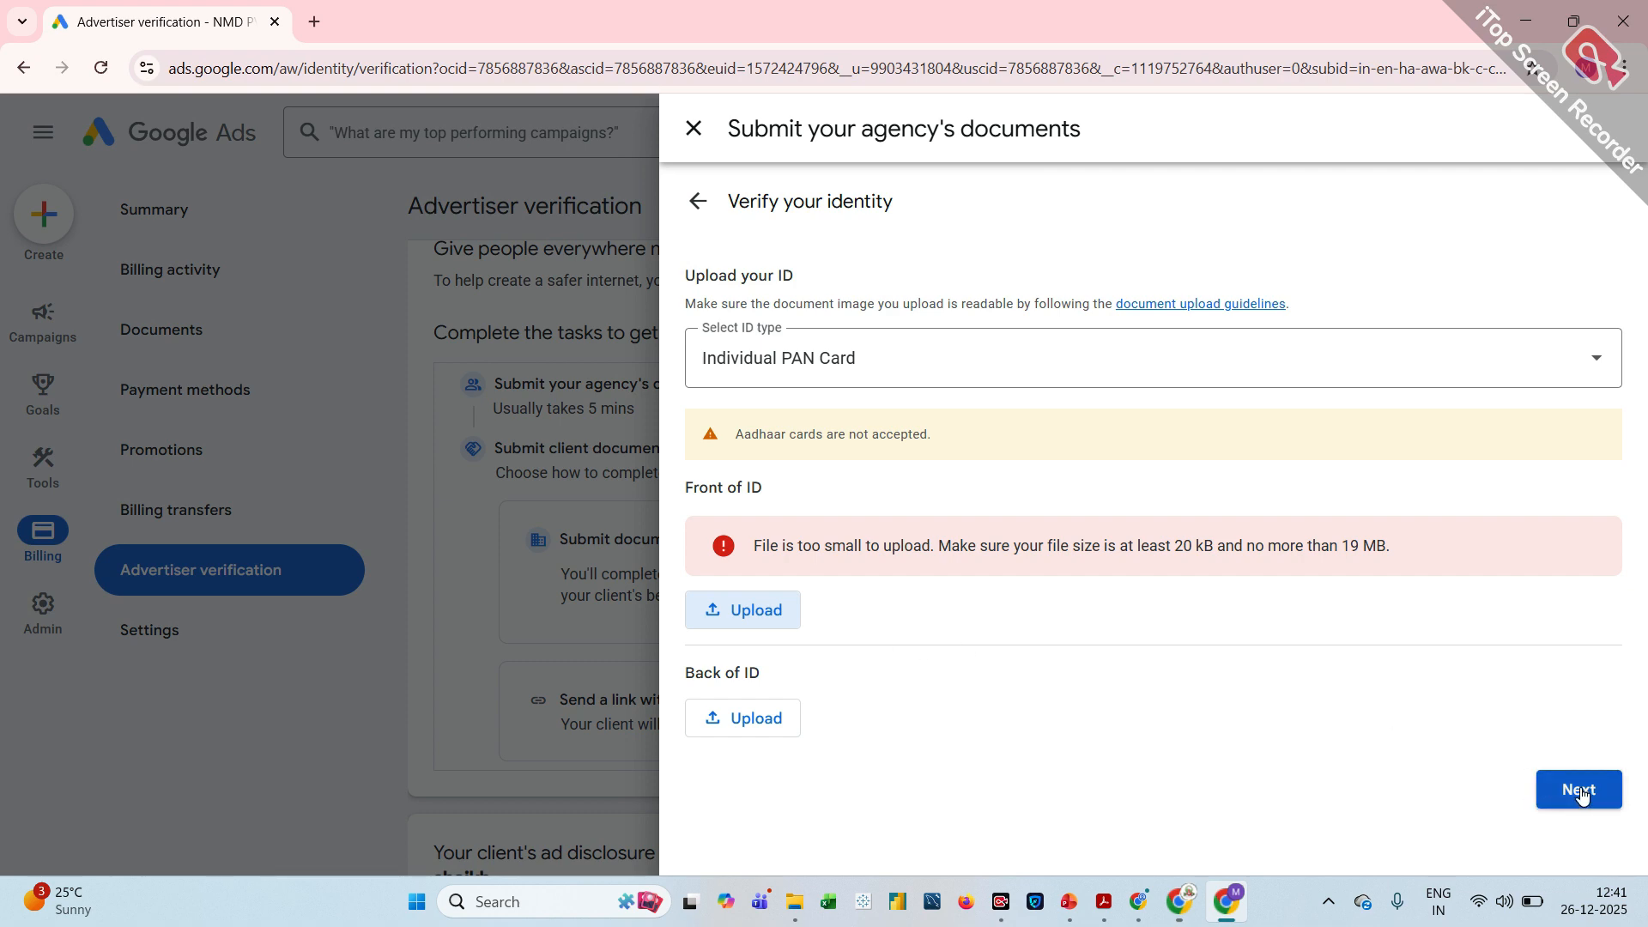
Try to continue with the last WhatsApp image from Downloads as the front of the ID, and close the agency documents form
click(751, 627)
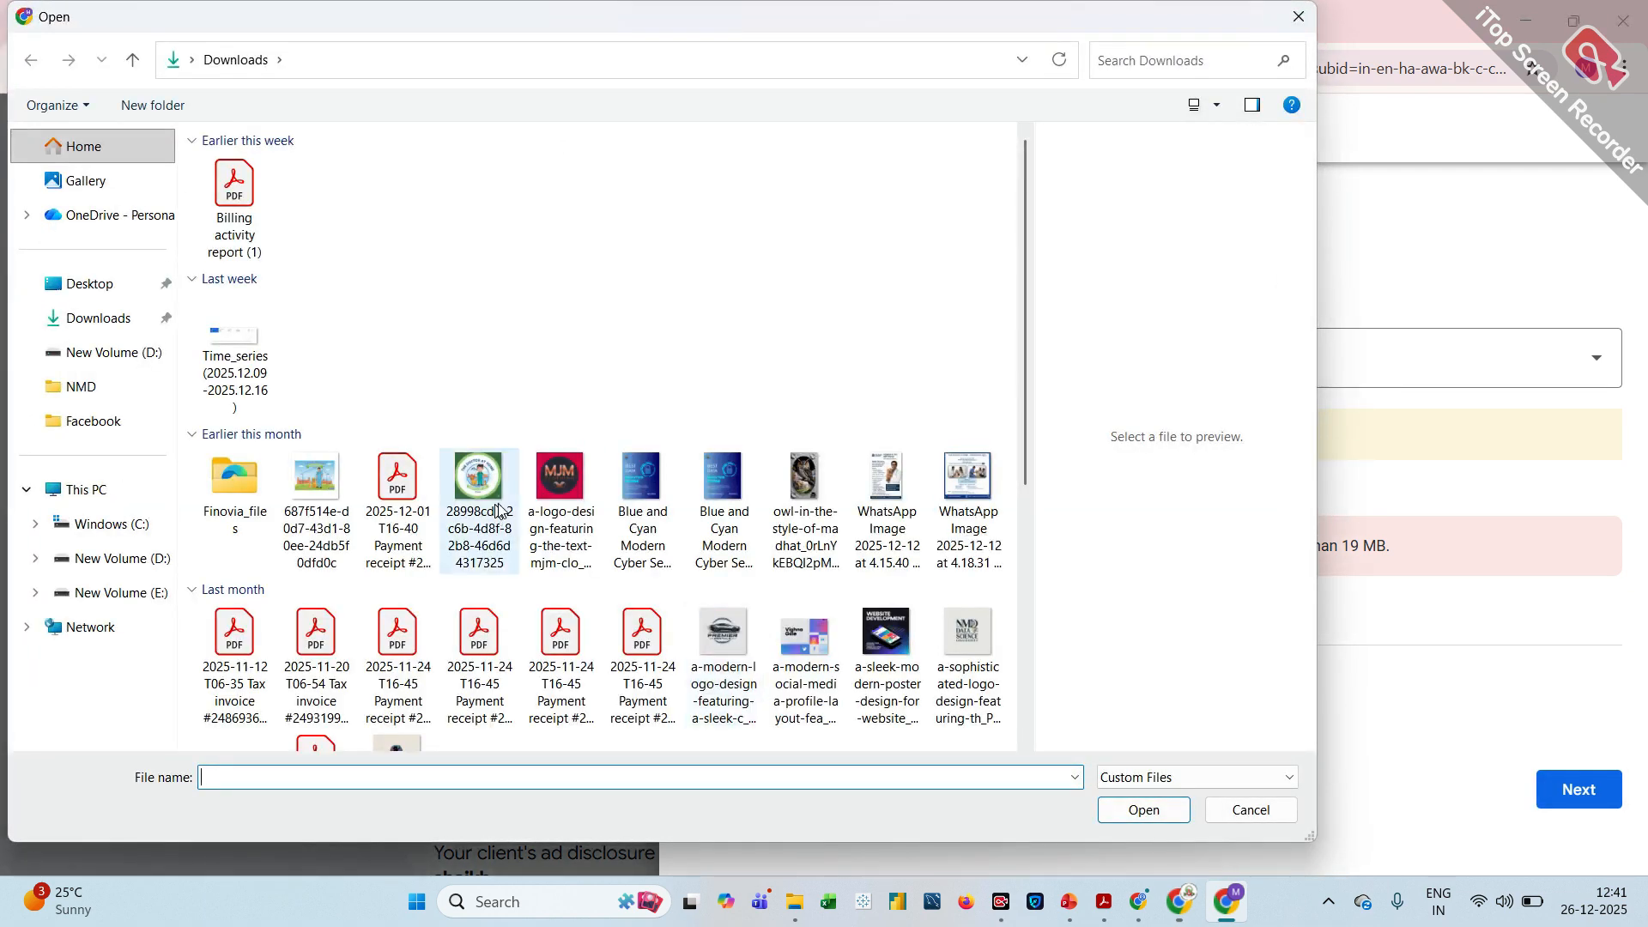
click(958, 506)
double_click(958, 507)
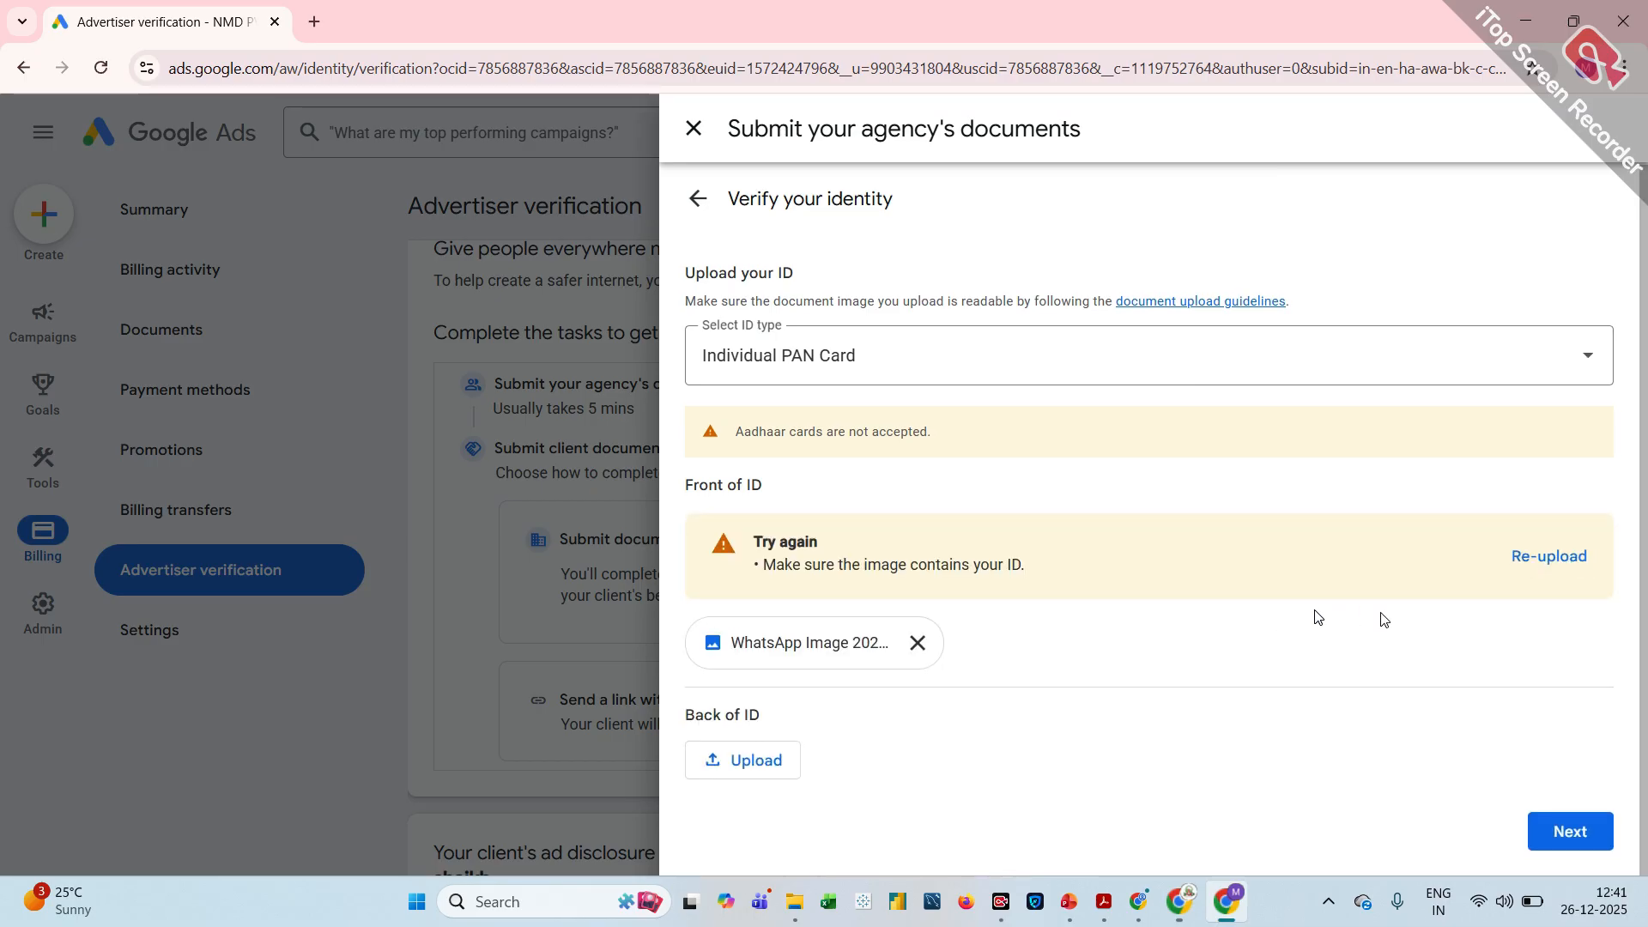
click(1573, 823)
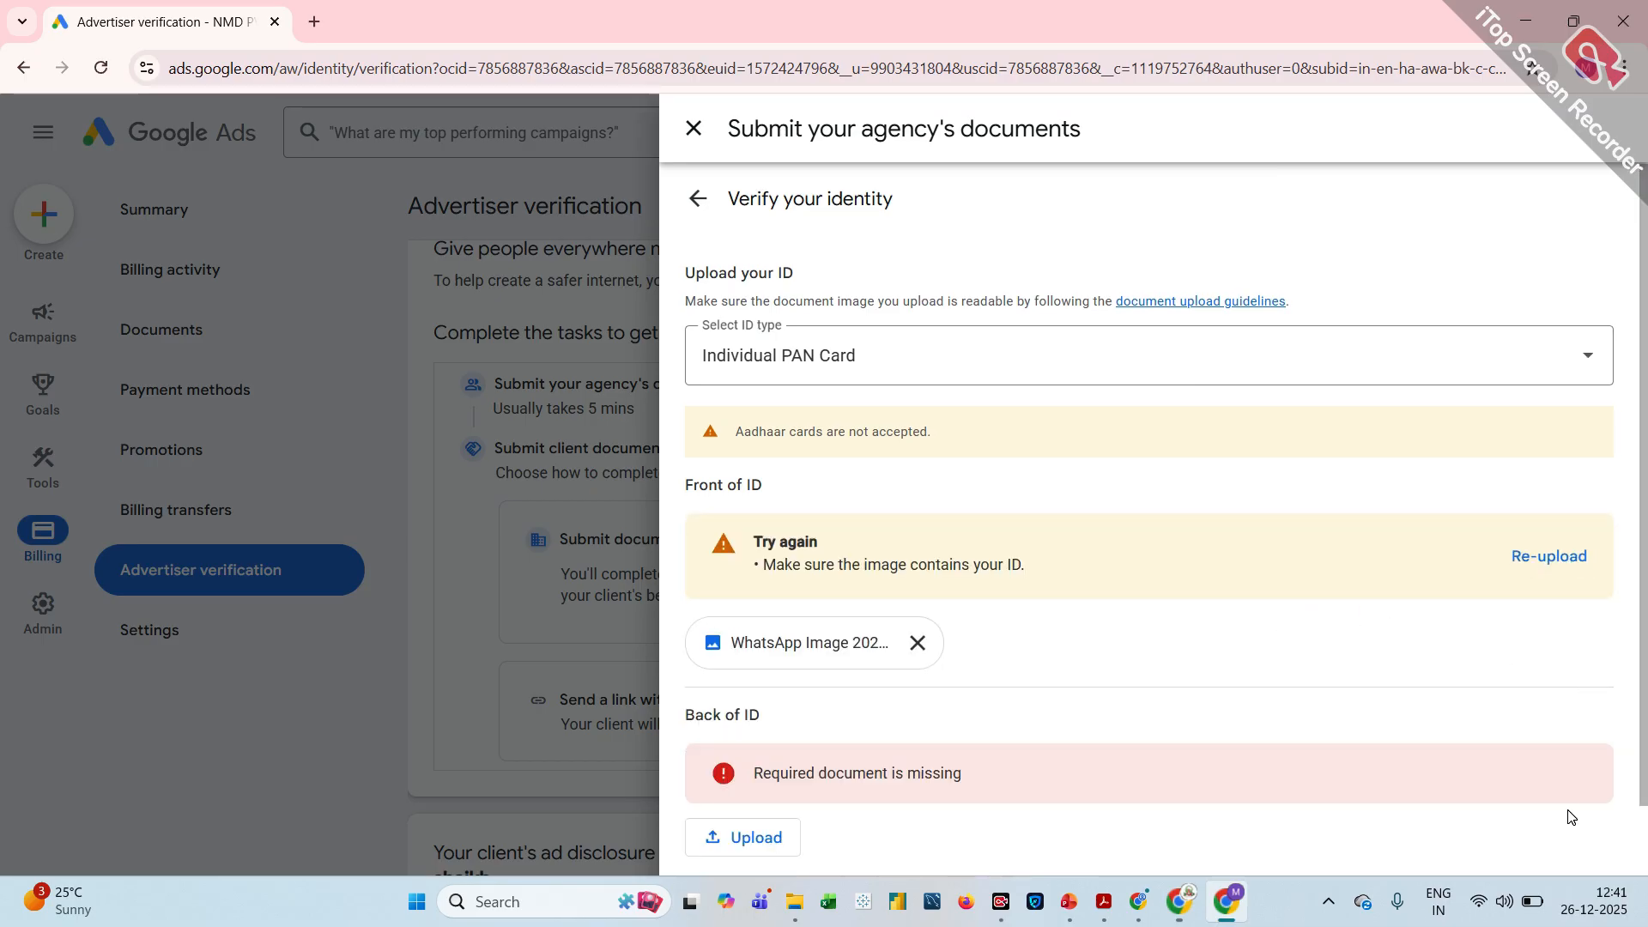
scroll(1305, 618, down, 1)
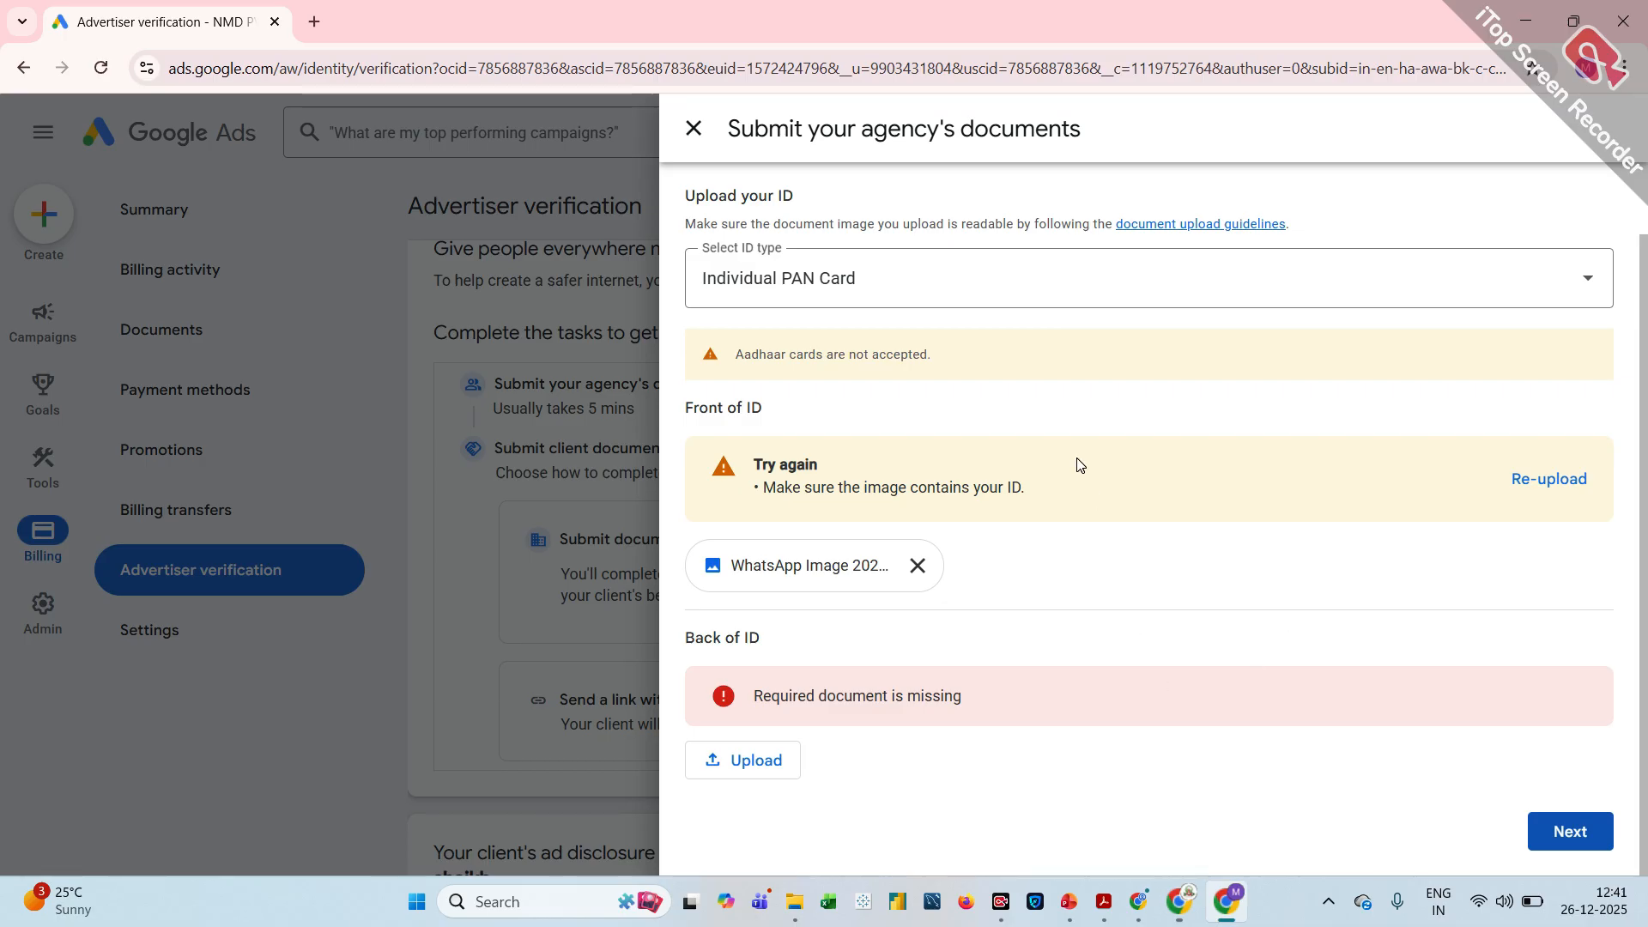
click(693, 128)
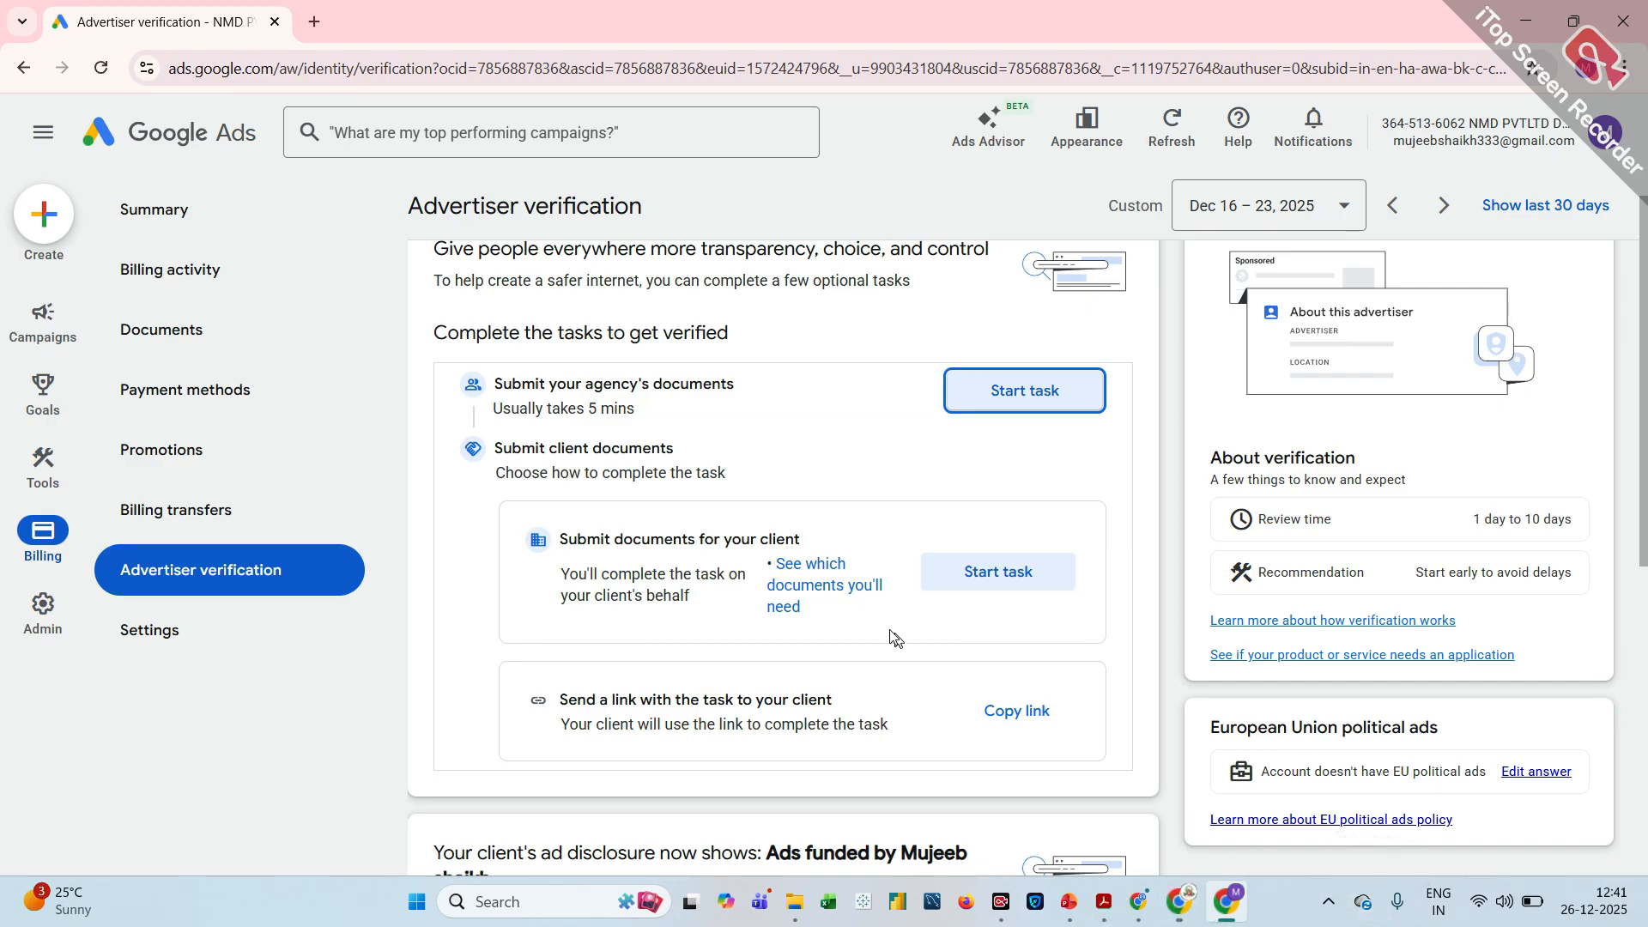
scroll(747, 468, up, 1)
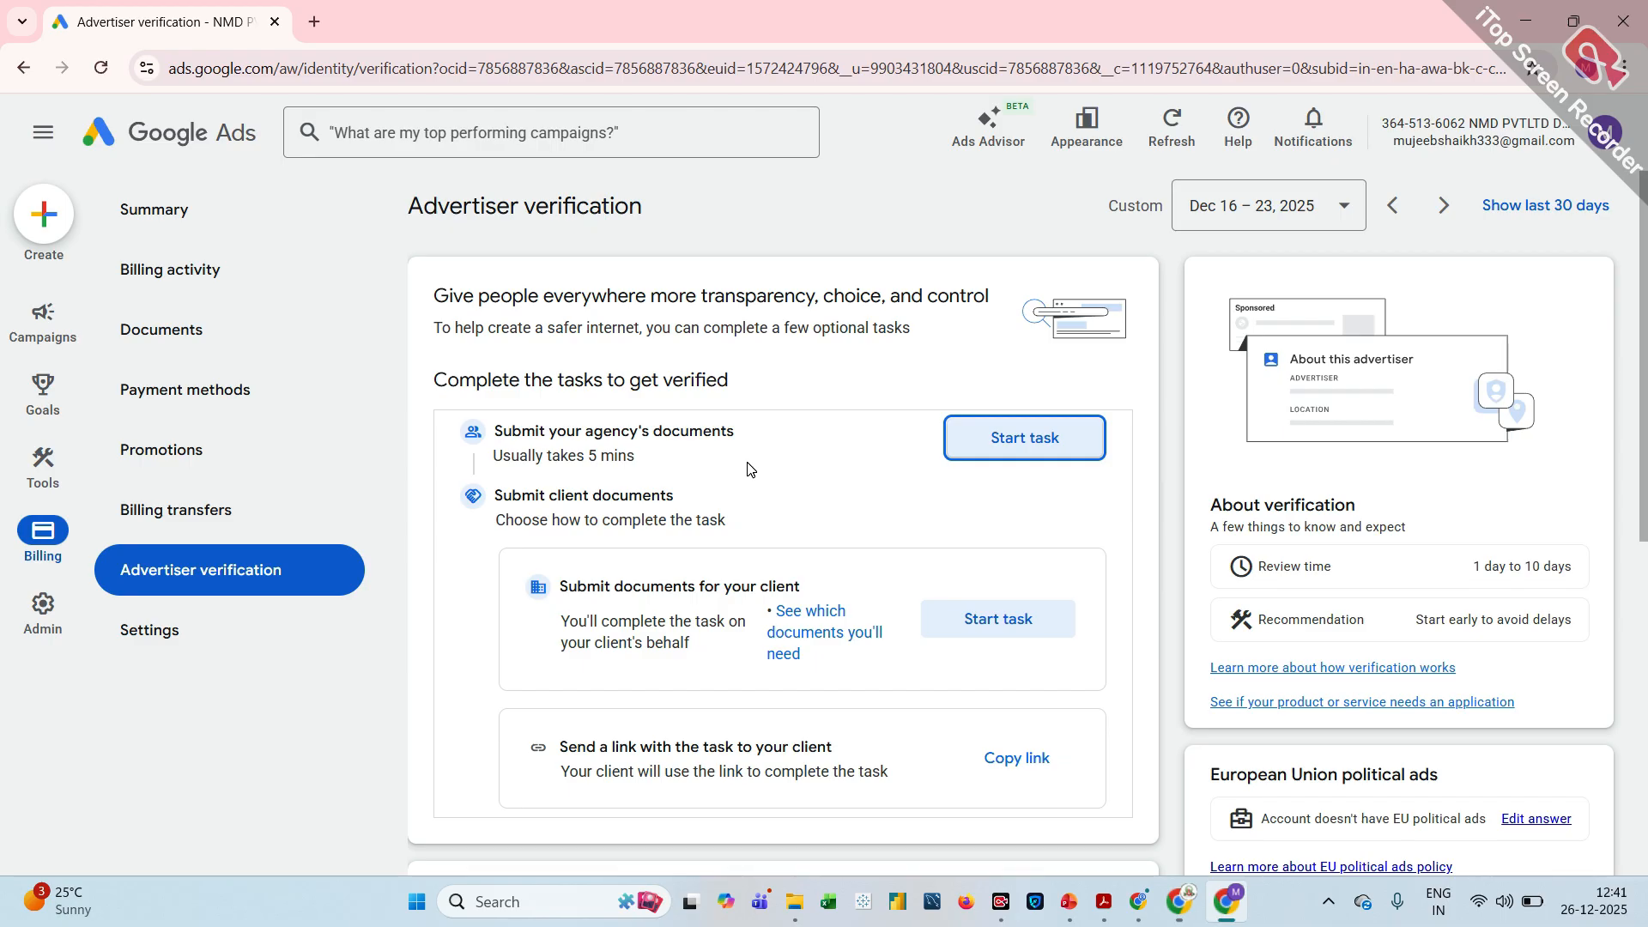
scroll(749, 469, down, 3)
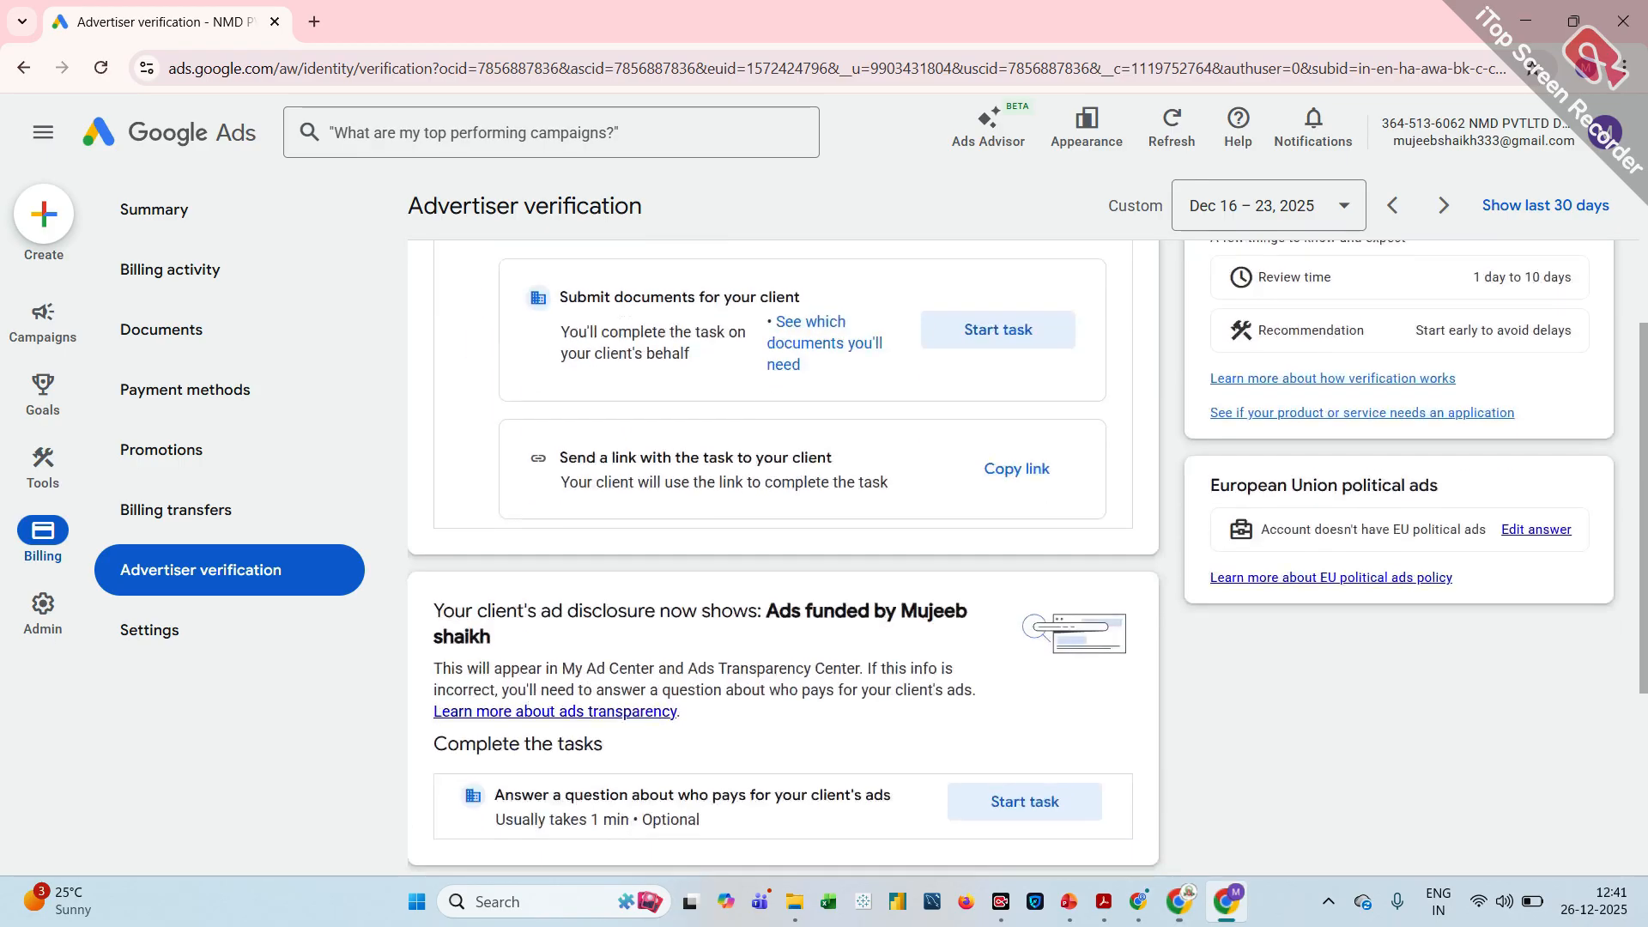
scroll(783, 533, up, 2)
scroll(783, 532, down, 1)
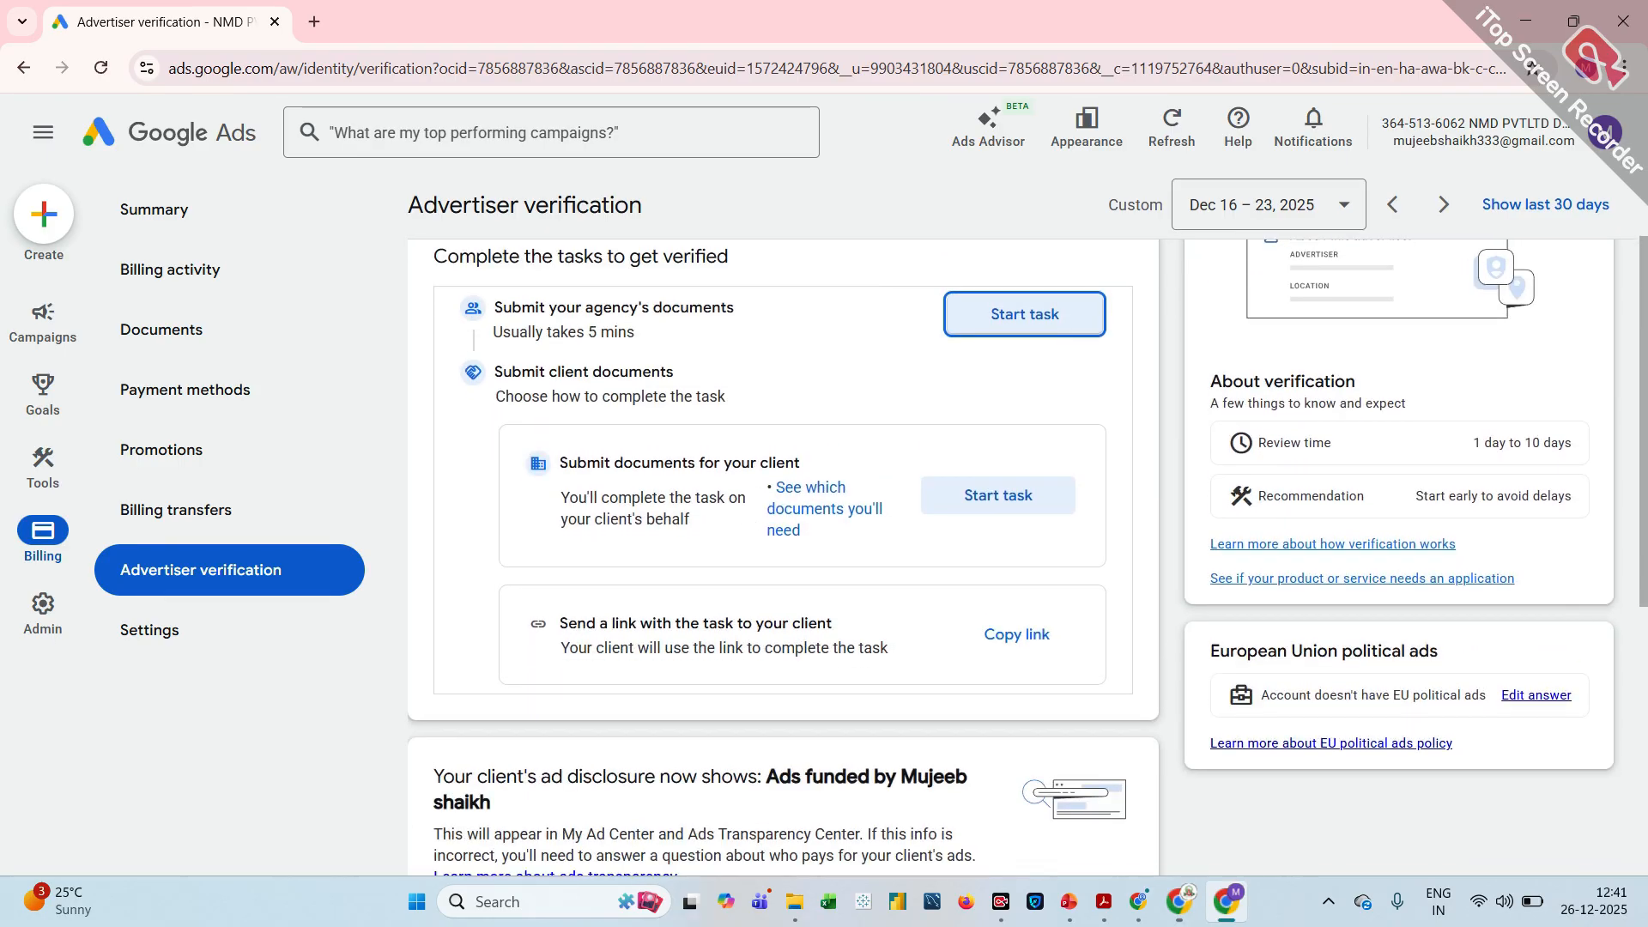